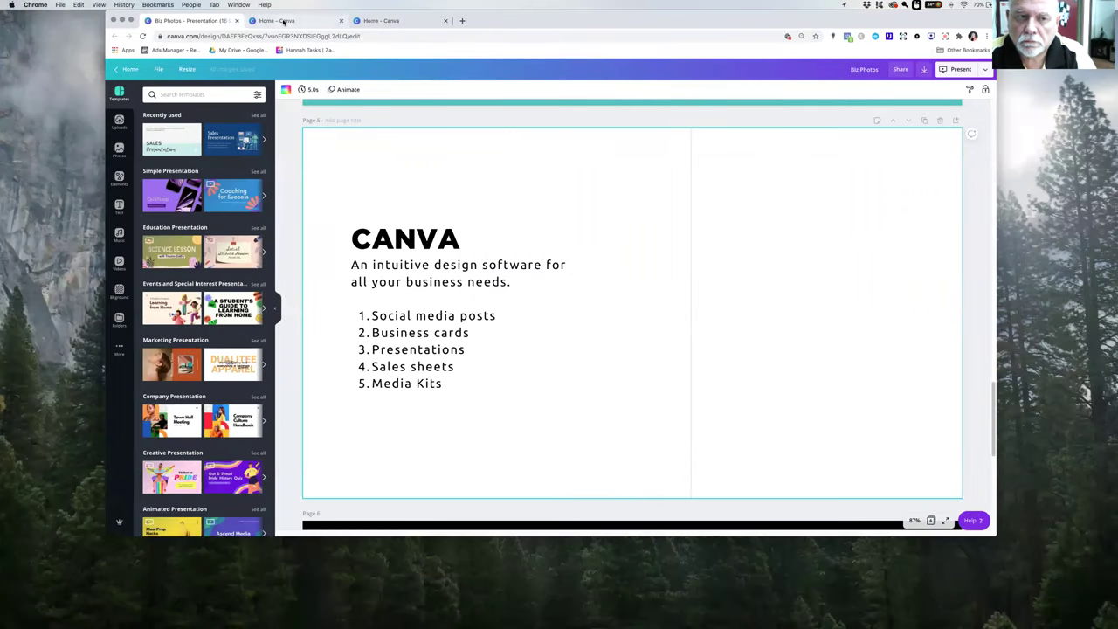
Examine the Brand Kit page with its logos, colors and fonts, and view the file chooser for adding a brand logo
click(283, 22)
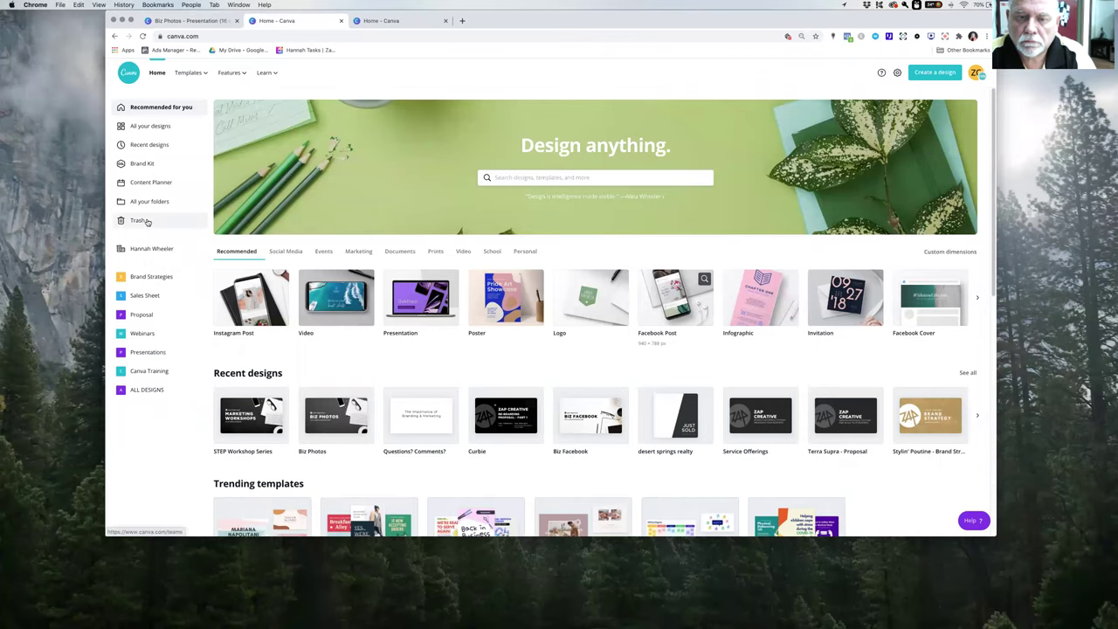
click(143, 164)
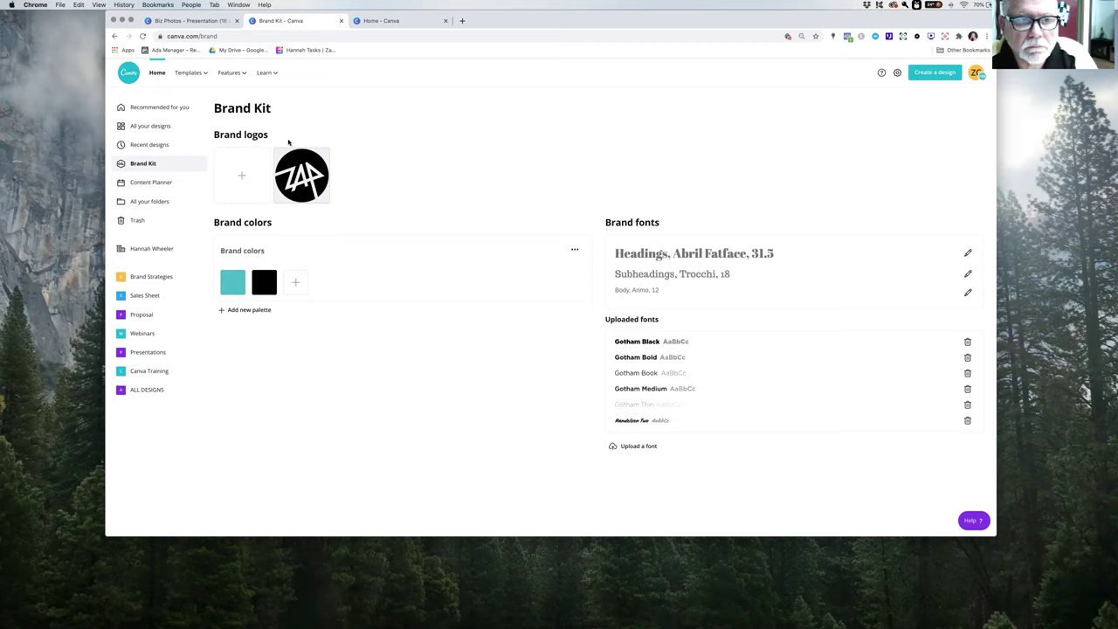
click(237, 172)
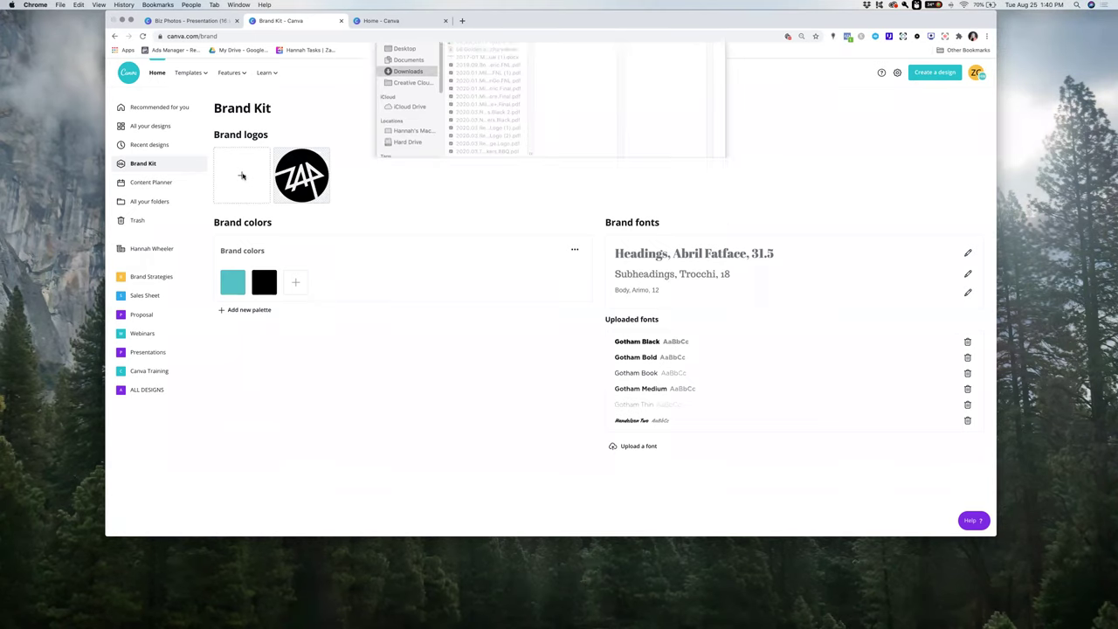
click(664, 229)
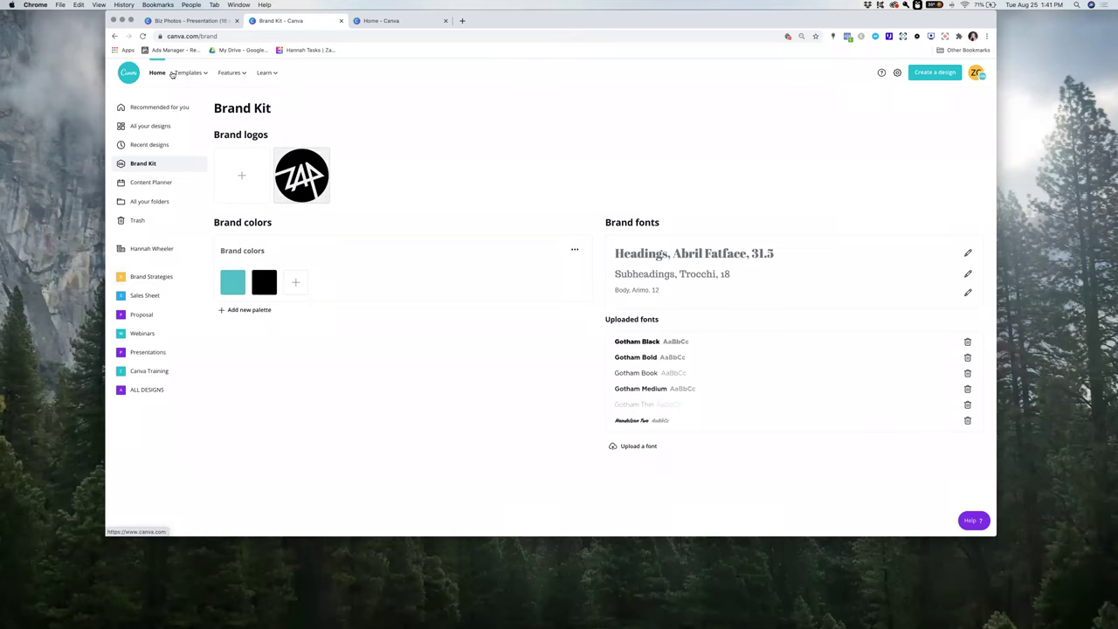
Create a new Facebook Post design and apply the "Aspen, Colorado" template from the Winter Facebook Post group
click(136, 112)
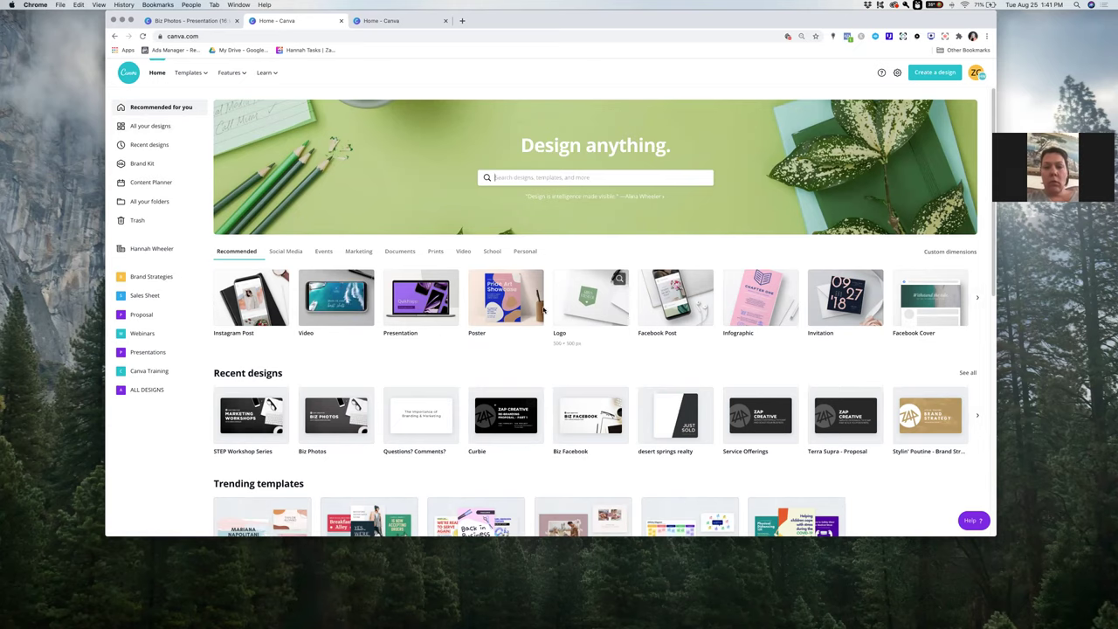
click(683, 300)
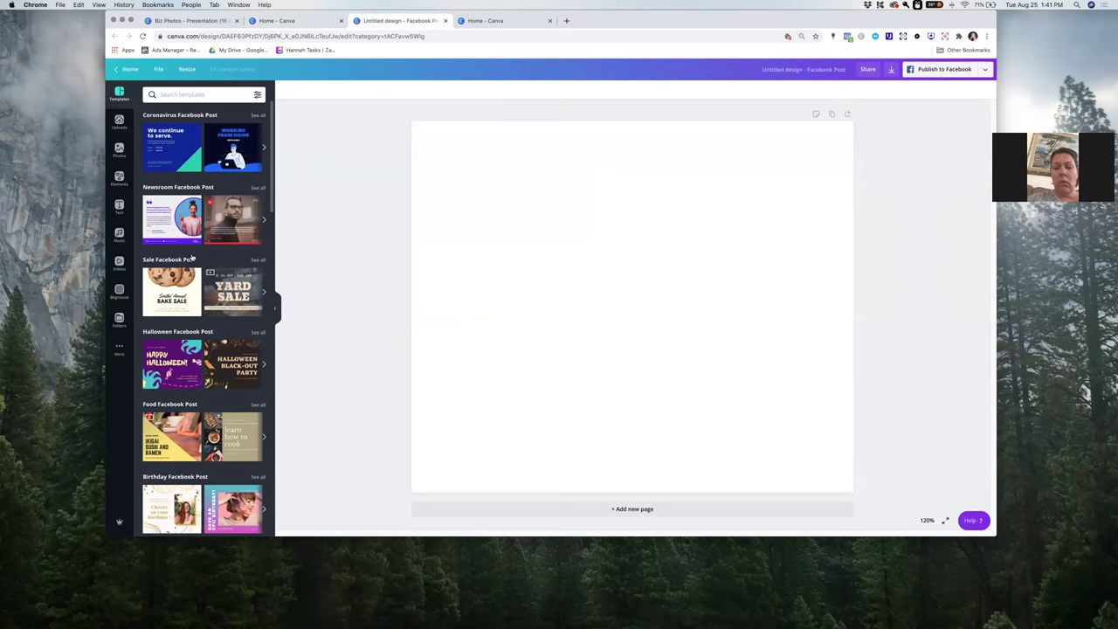
scroll(187, 134, down, 1)
scroll(187, 136, down, 10)
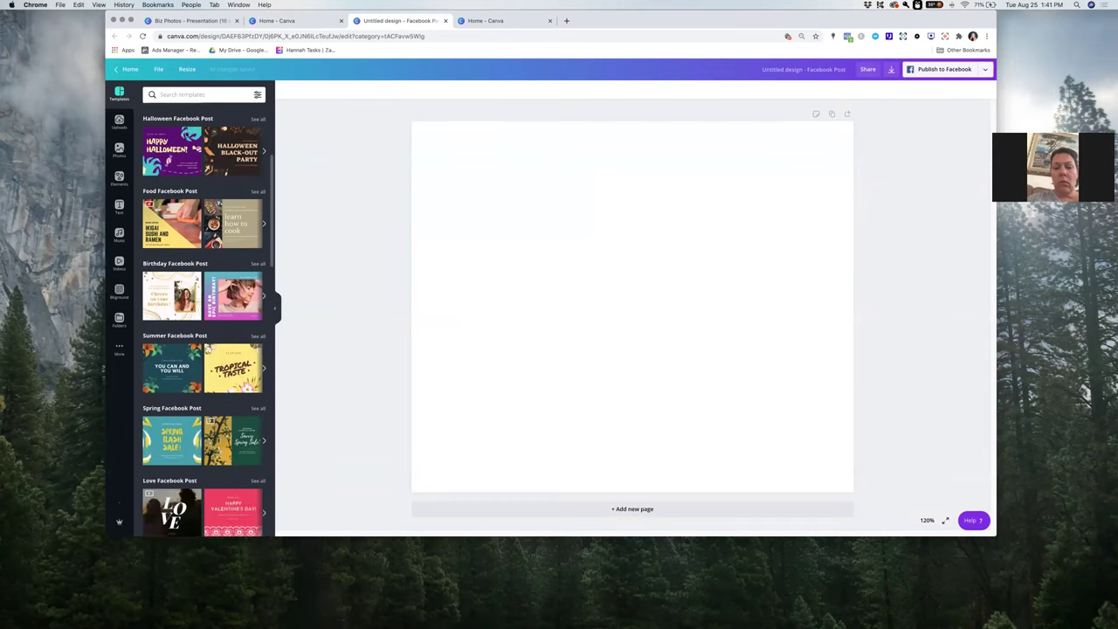
scroll(179, 312, down, 8)
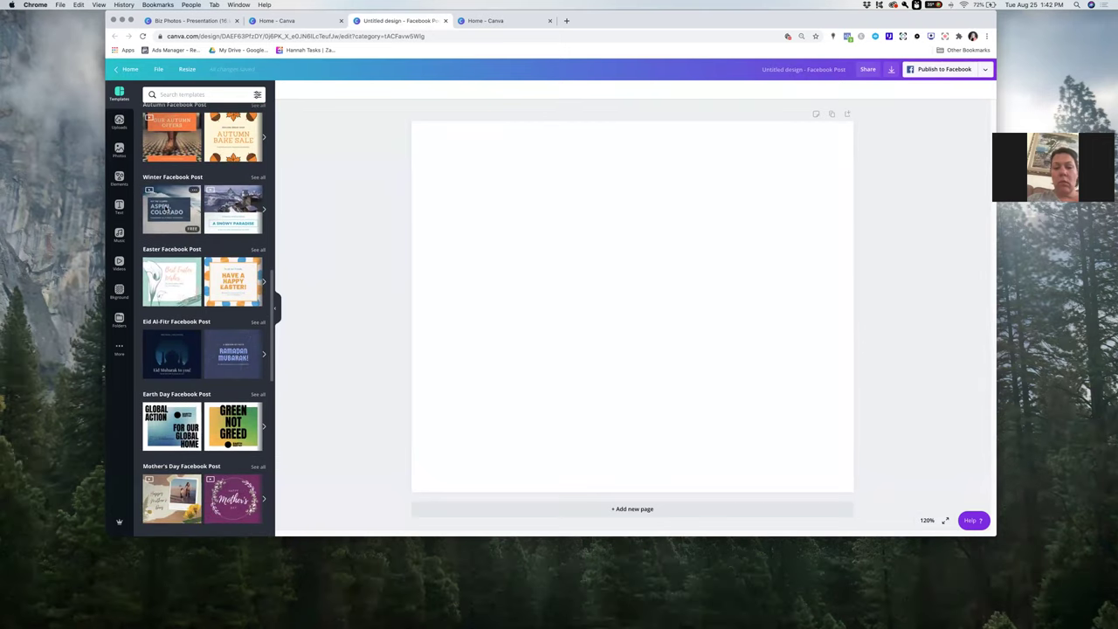
click(166, 210)
click(577, 206)
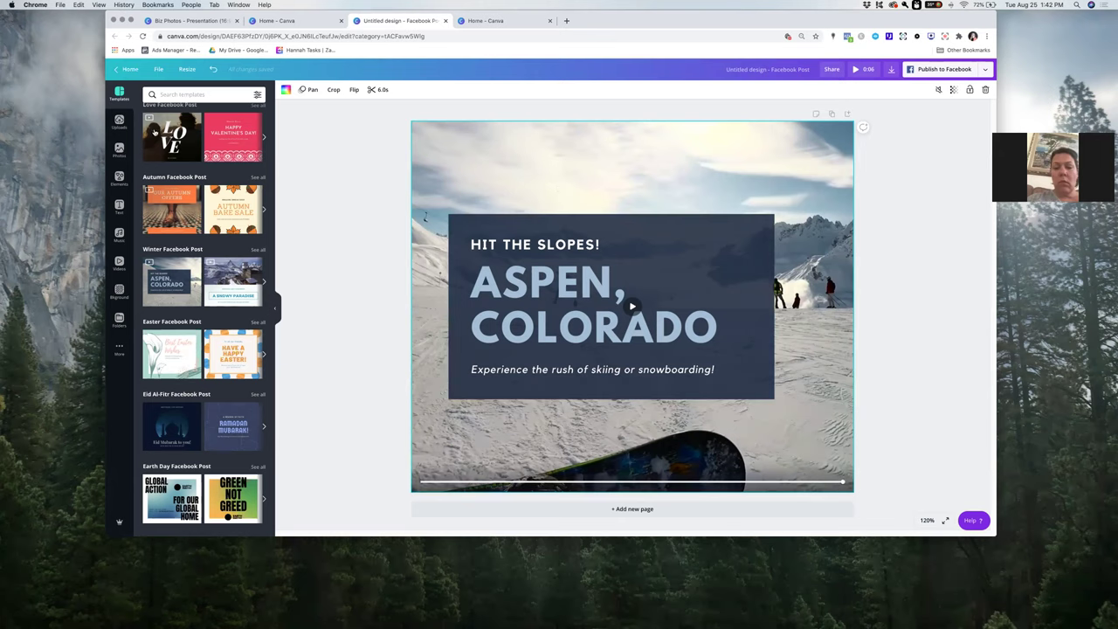
Upload the laptop desk photo, and add the uploaded photo of the woman holding a laptop, enlarged to cover the whole page
click(119, 121)
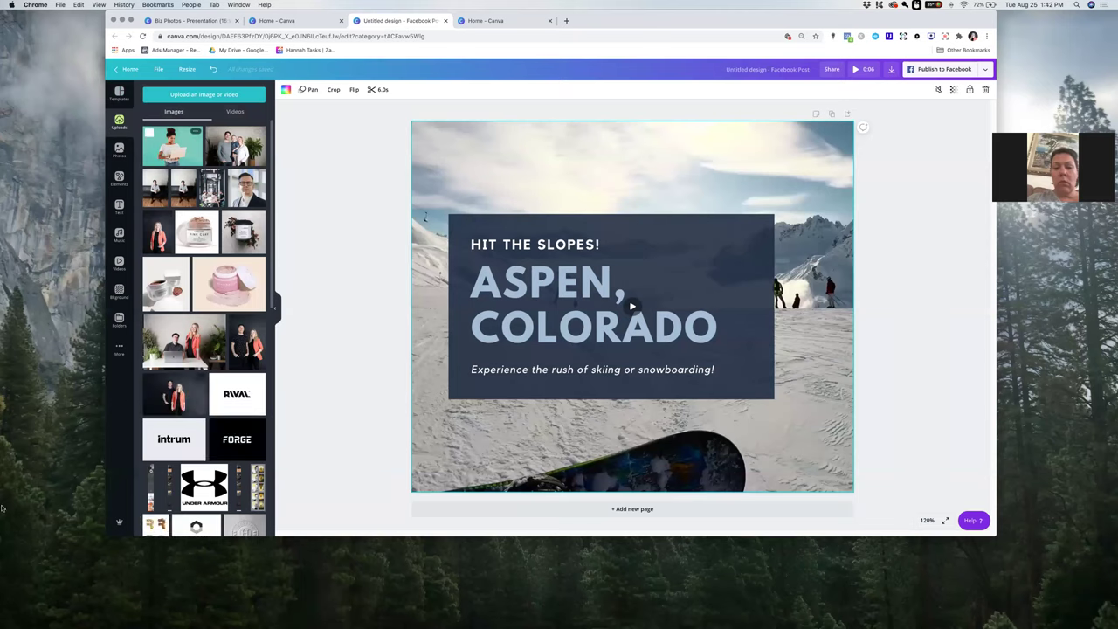
drag(4, 190, 211, 189)
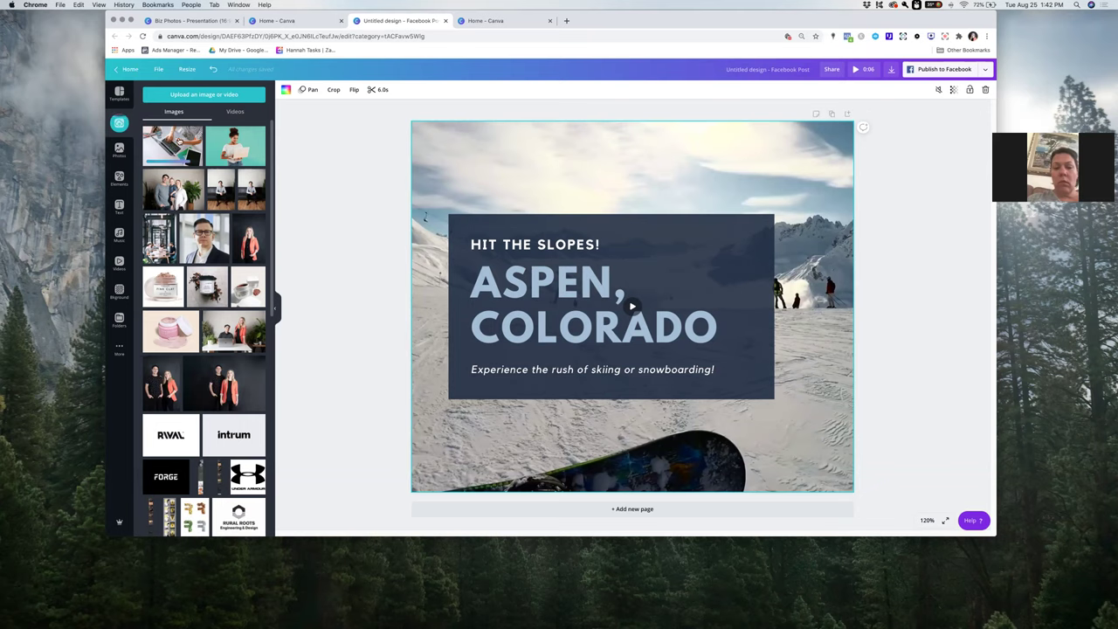
click(231, 143)
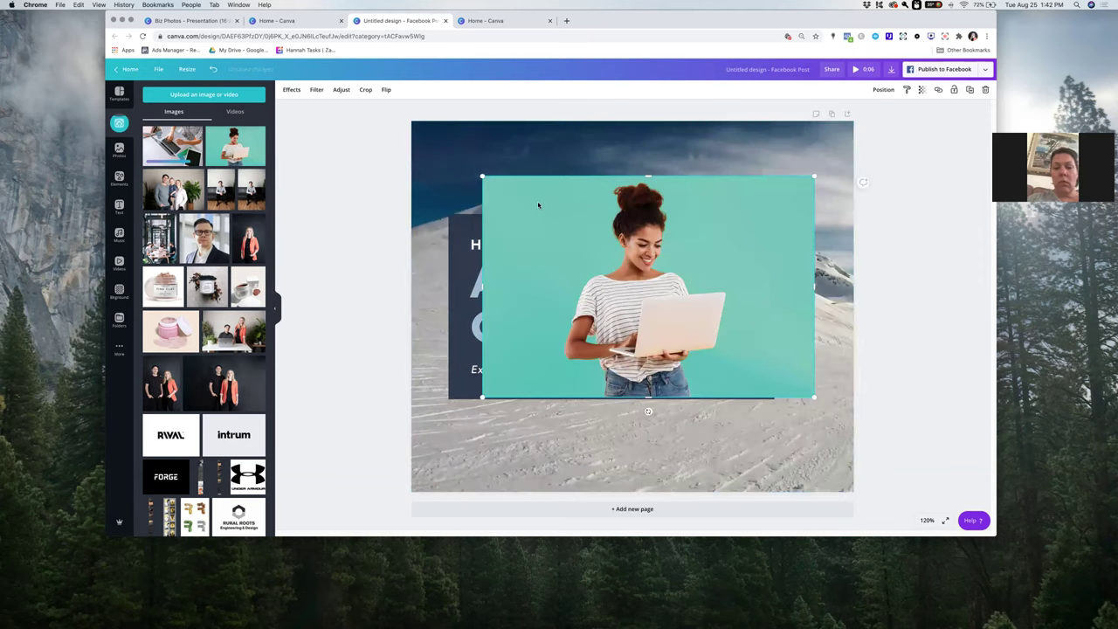
drag(538, 204, 418, 115)
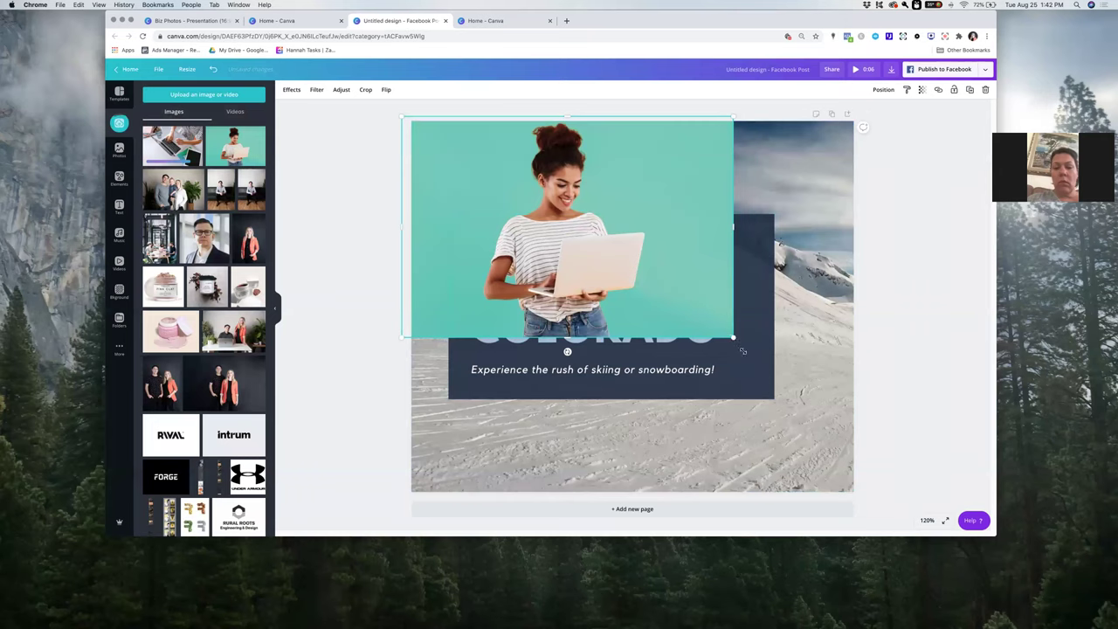
drag(742, 350, 957, 519)
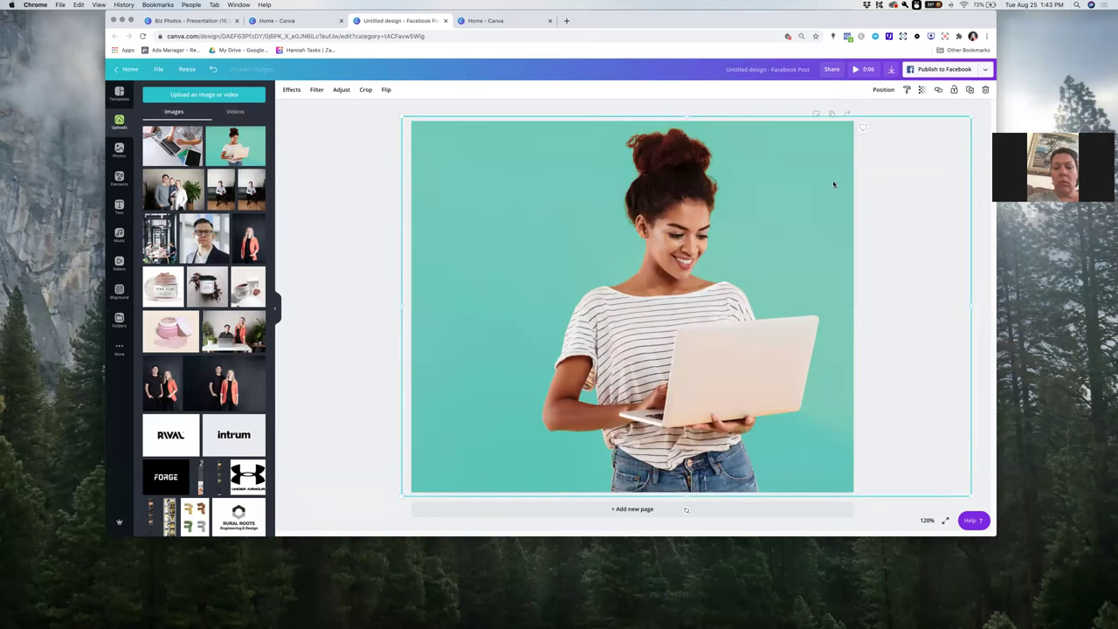
drag(685, 189, 578, 187)
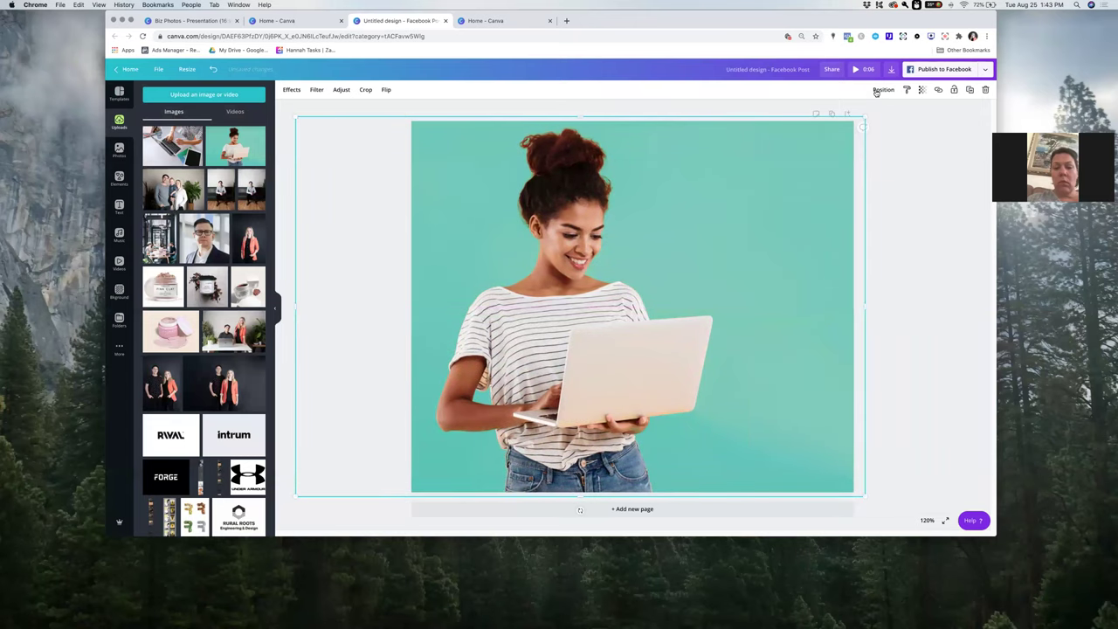
Send the woman's photo backward so it sits behind the text box, trying the forward order in between
click(875, 91)
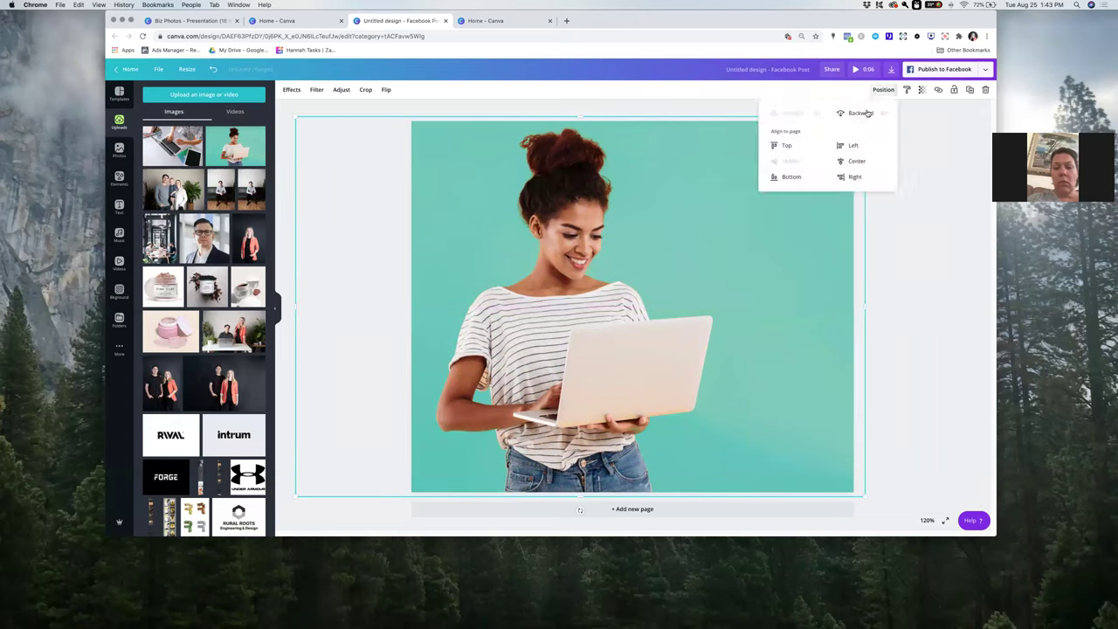
click(865, 113)
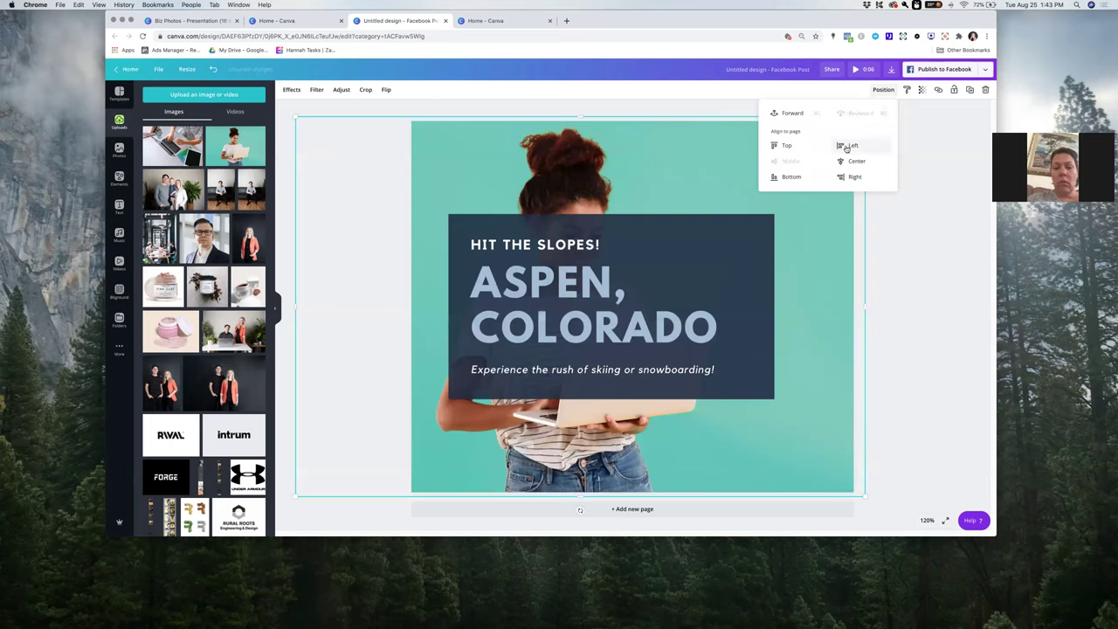
click(795, 115)
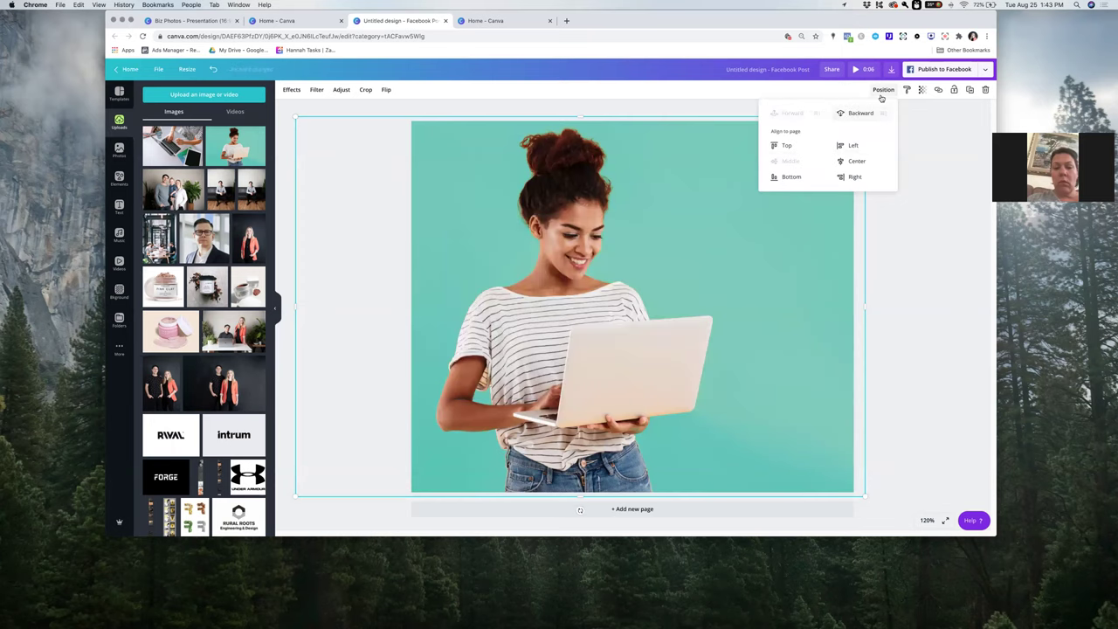
click(883, 91)
click(884, 91)
click(856, 114)
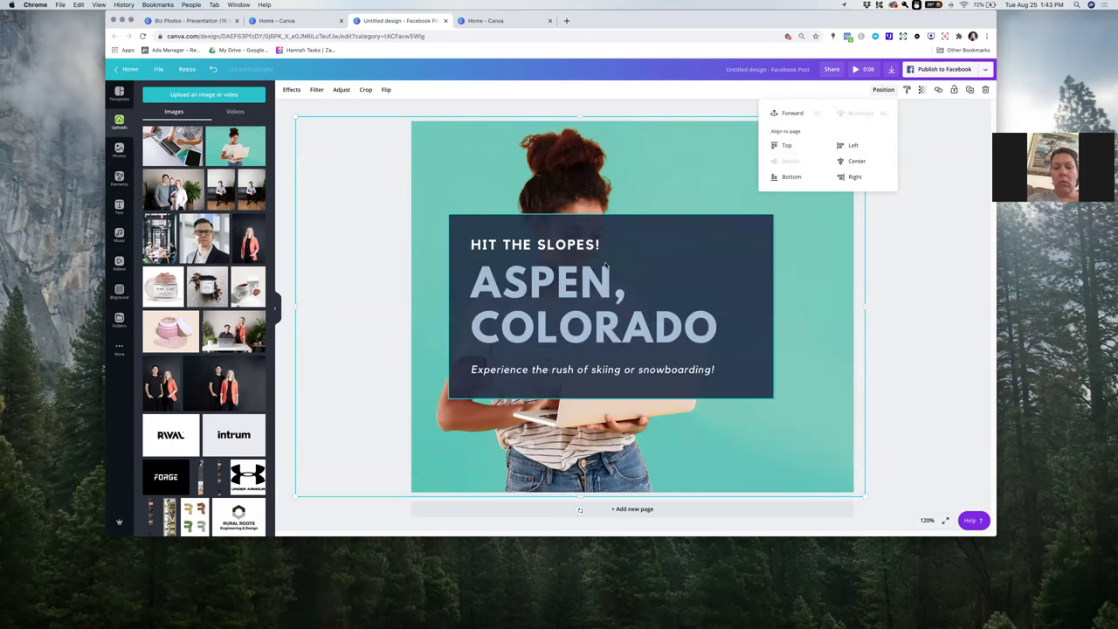
Ungroup the dark rectangle and its three text lines
click(684, 244)
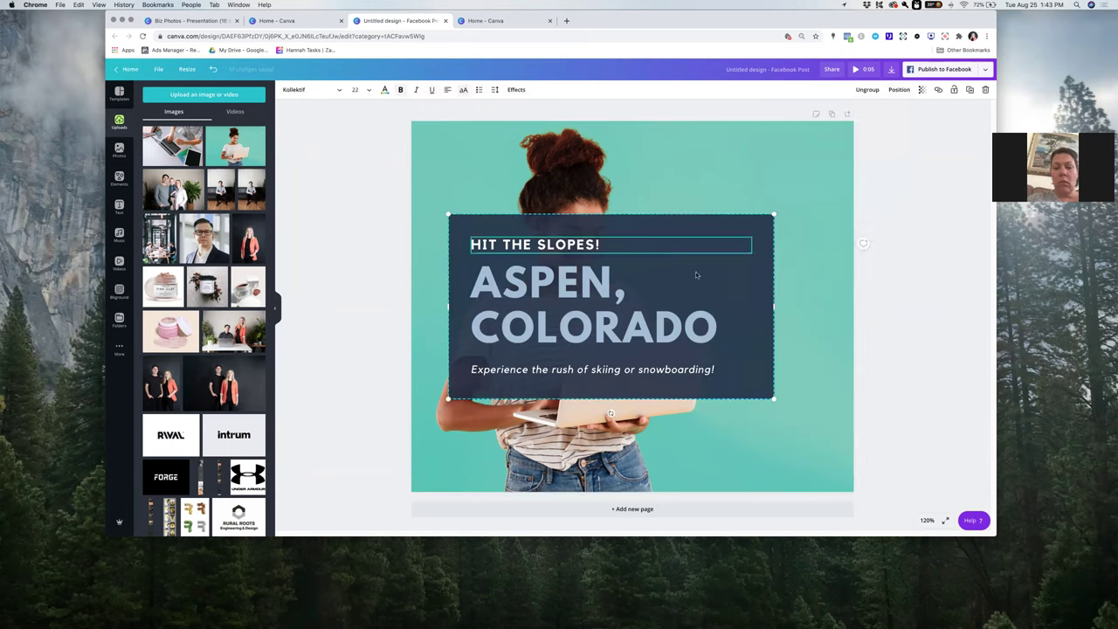
click(865, 90)
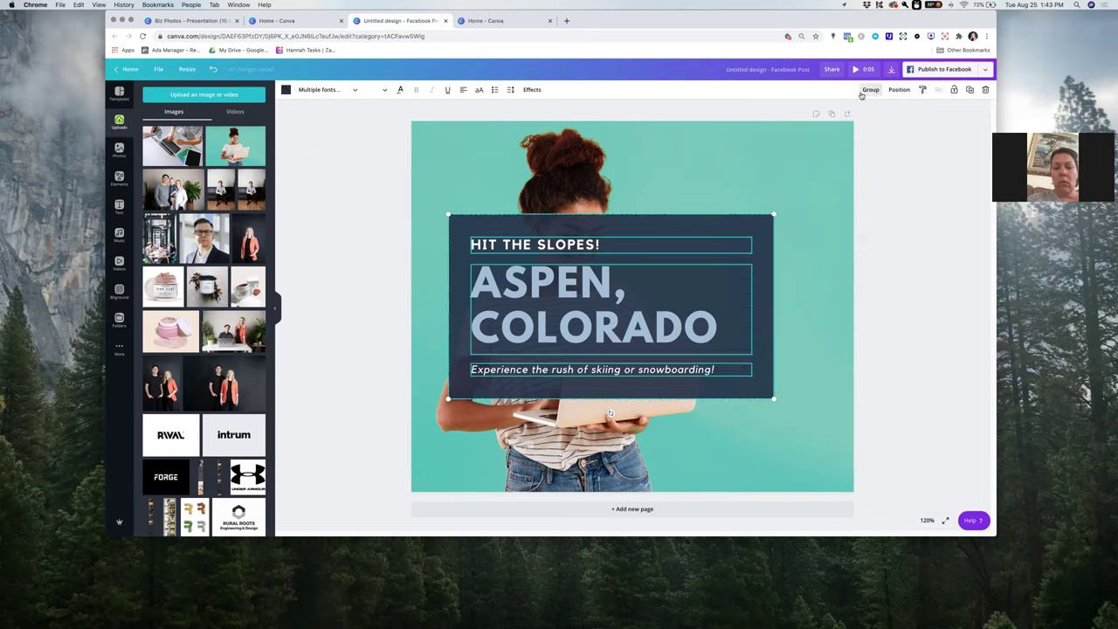
click(894, 295)
Recolor the rectangle behind the text with the black brand color
click(748, 243)
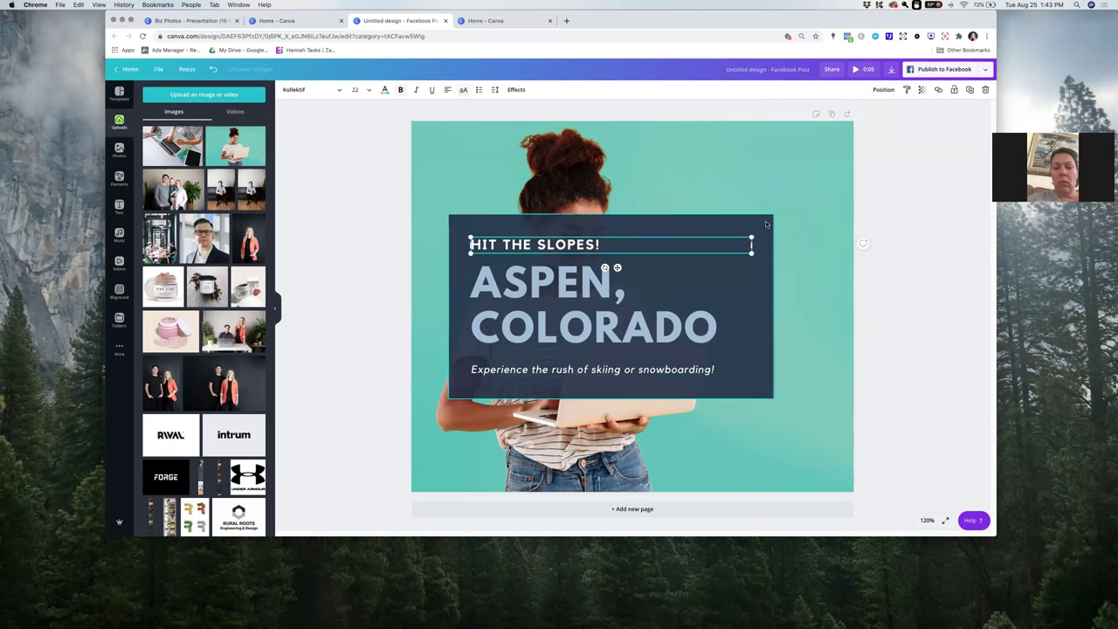
click(766, 224)
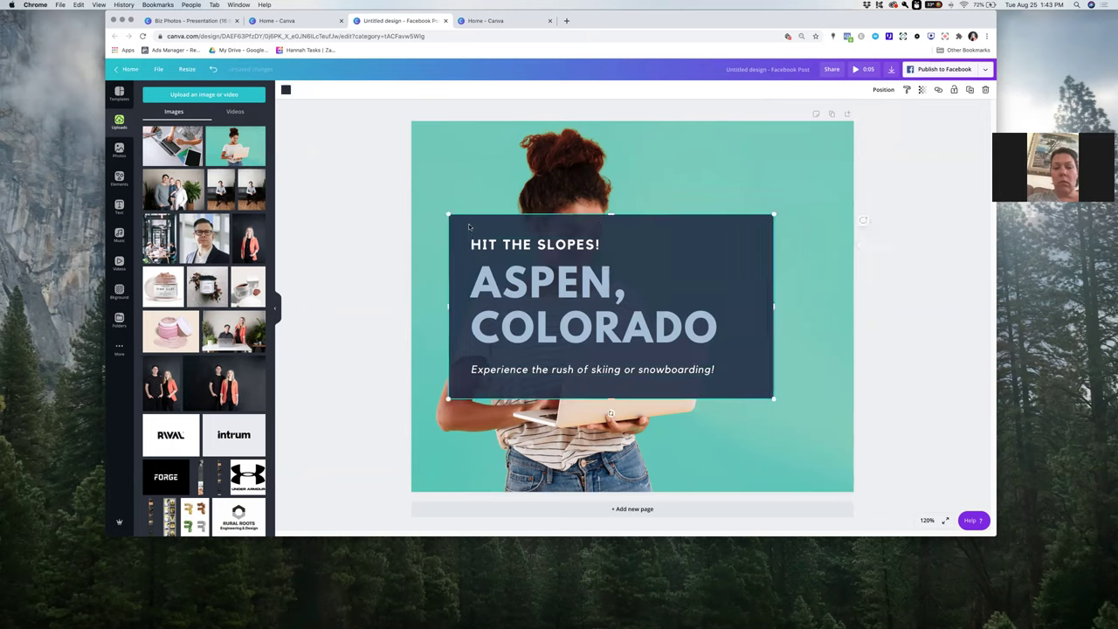
click(285, 91)
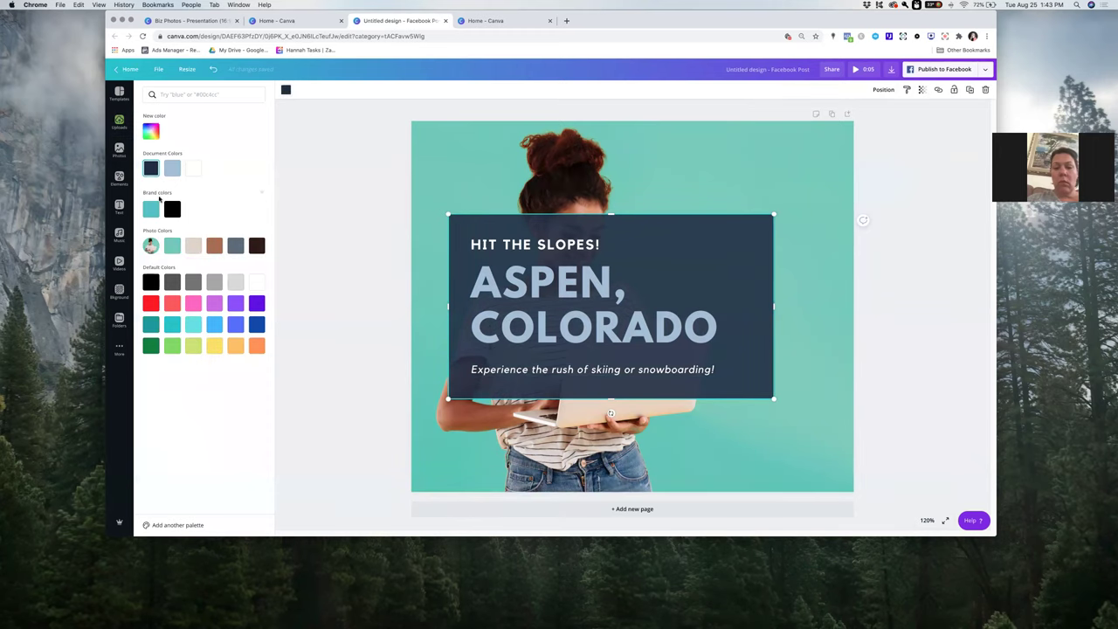
click(172, 211)
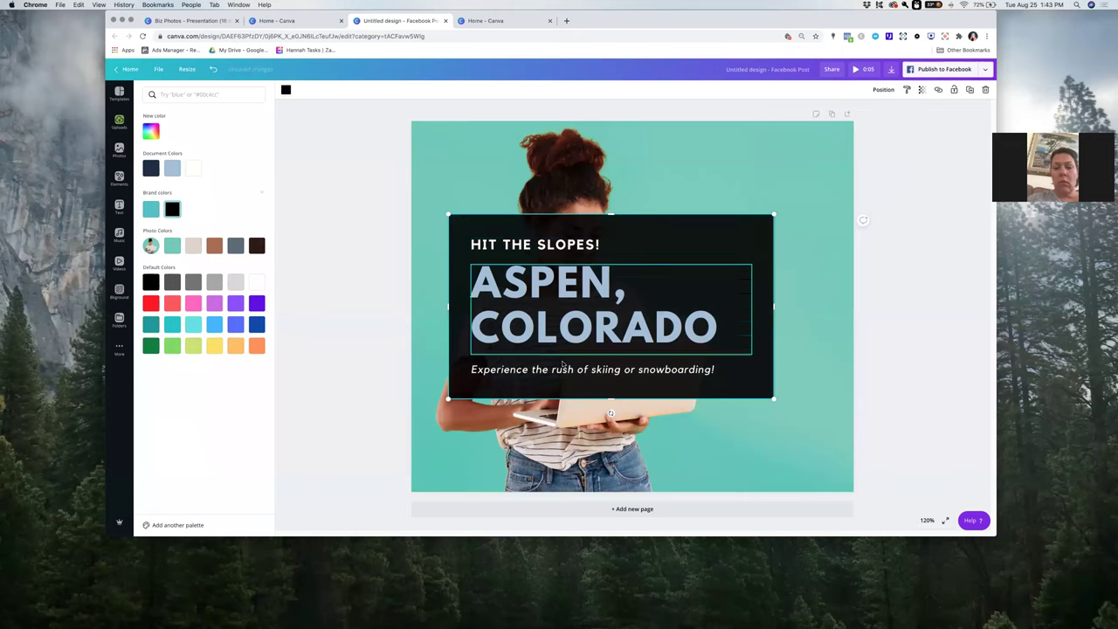
key(Escape)
click(612, 172)
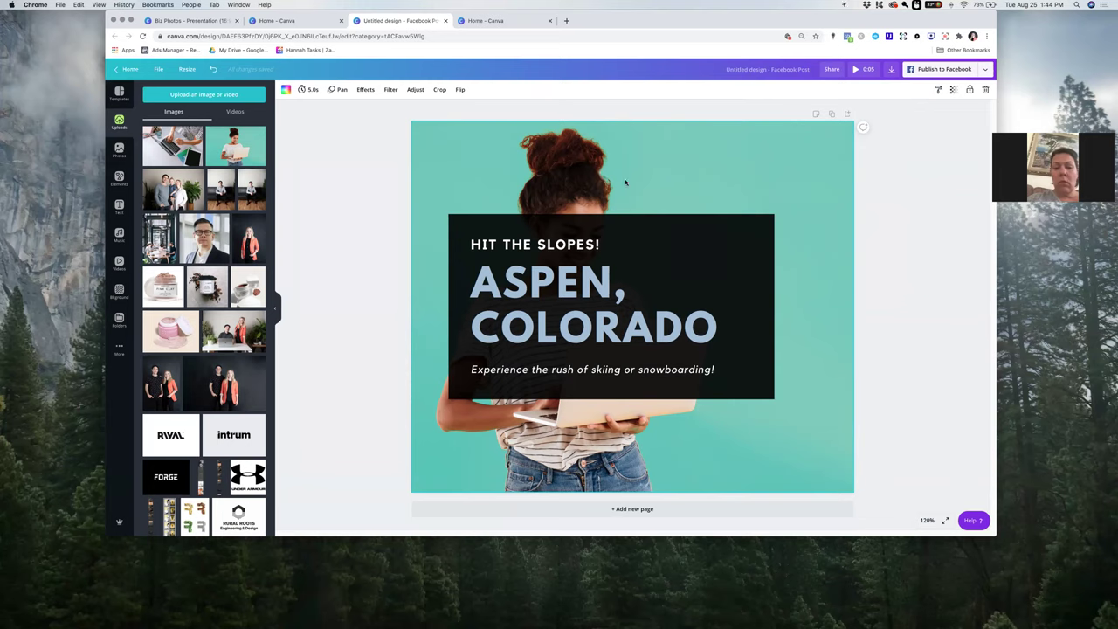
Change the text color of the "ASPEN, COLORADO" heading to white
click(554, 308)
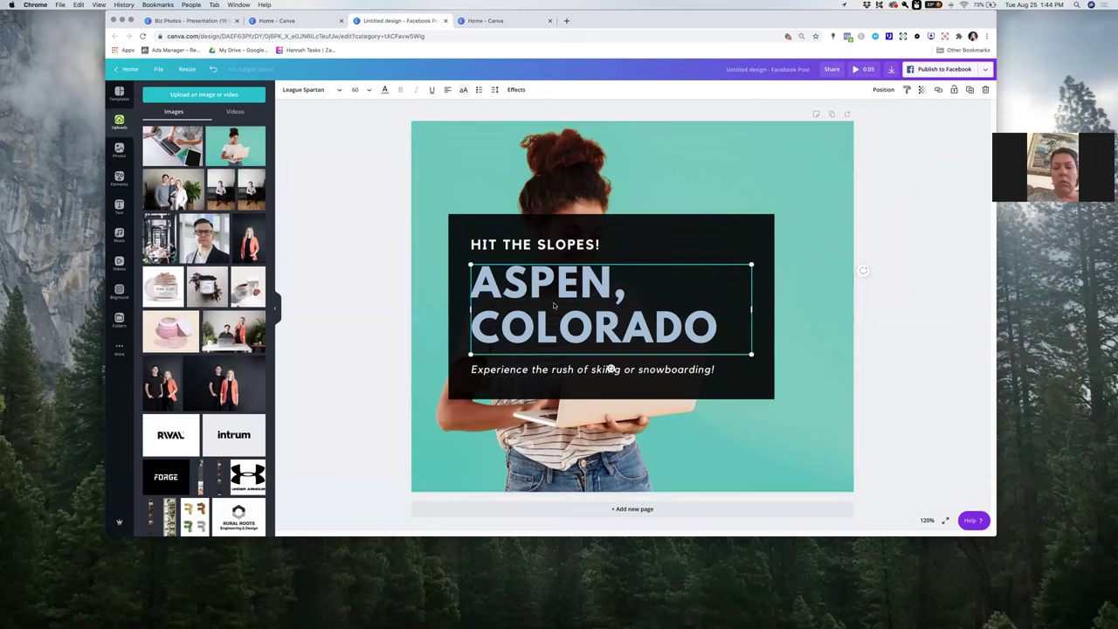
double_click(699, 329)
click(699, 329)
drag(699, 329, 482, 279)
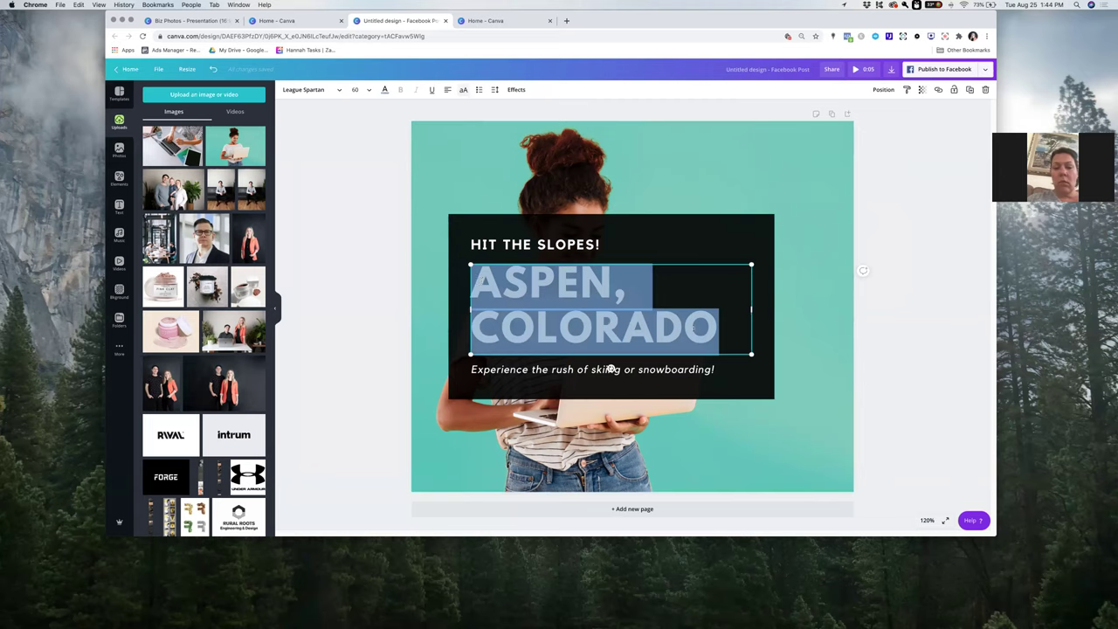
drag(695, 327, 471, 280)
click(383, 94)
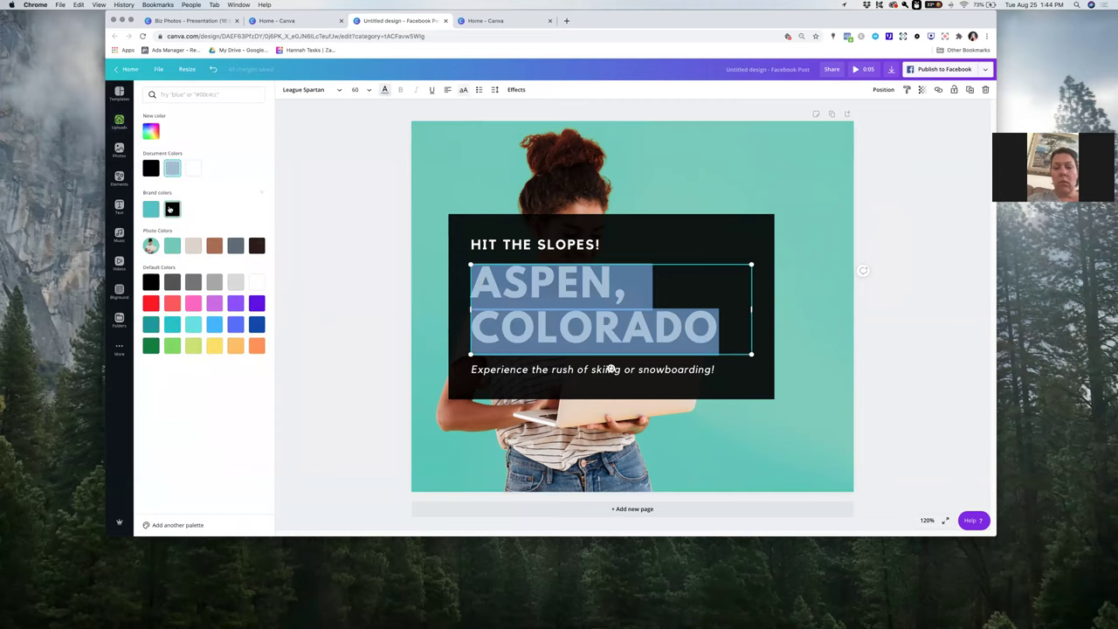
click(193, 167)
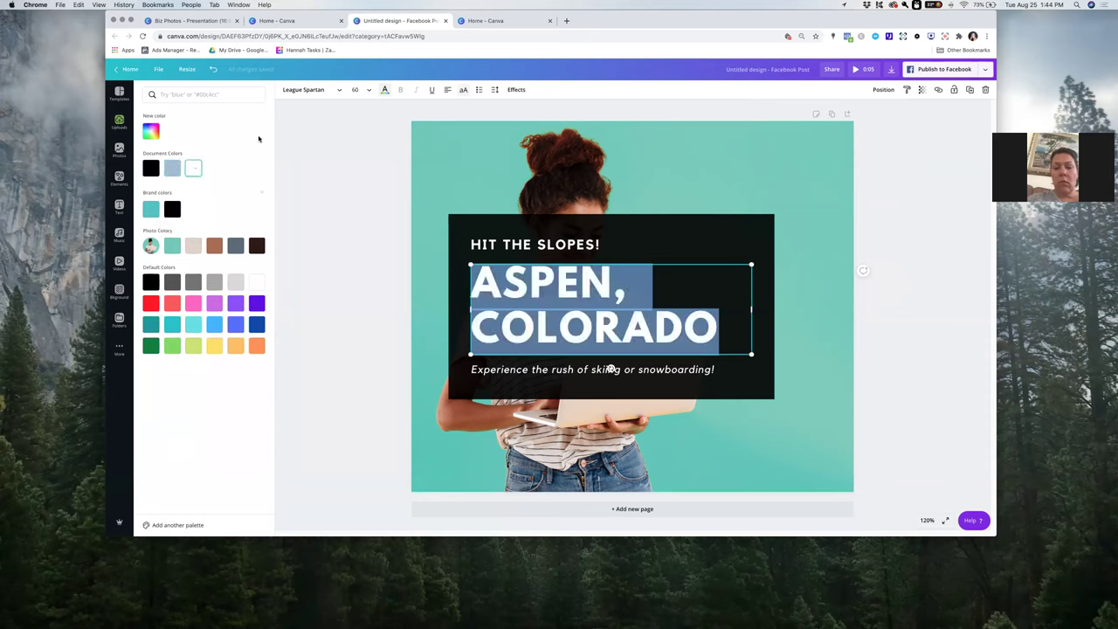
click(350, 196)
click(535, 278)
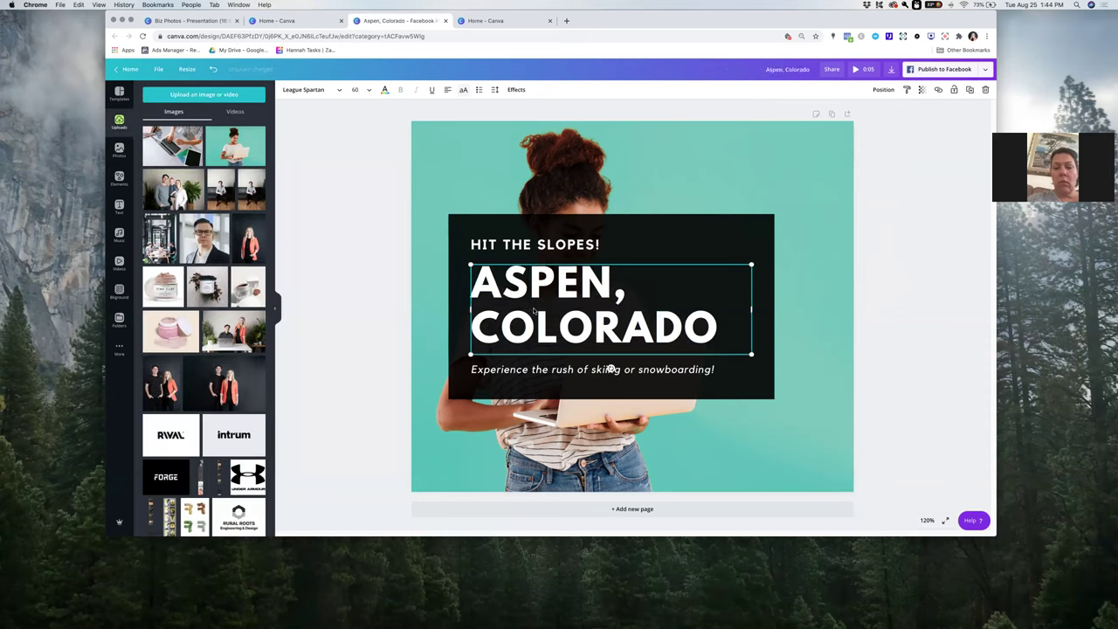
click(514, 244)
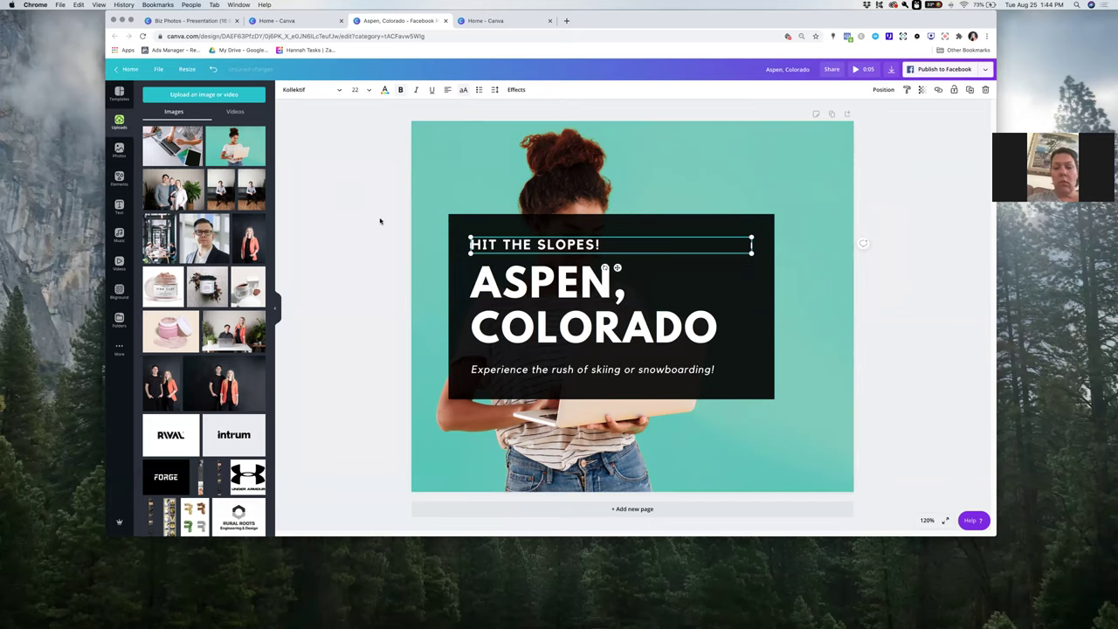
Adjust the background photo to brightness 43 and saturation -100
click(558, 162)
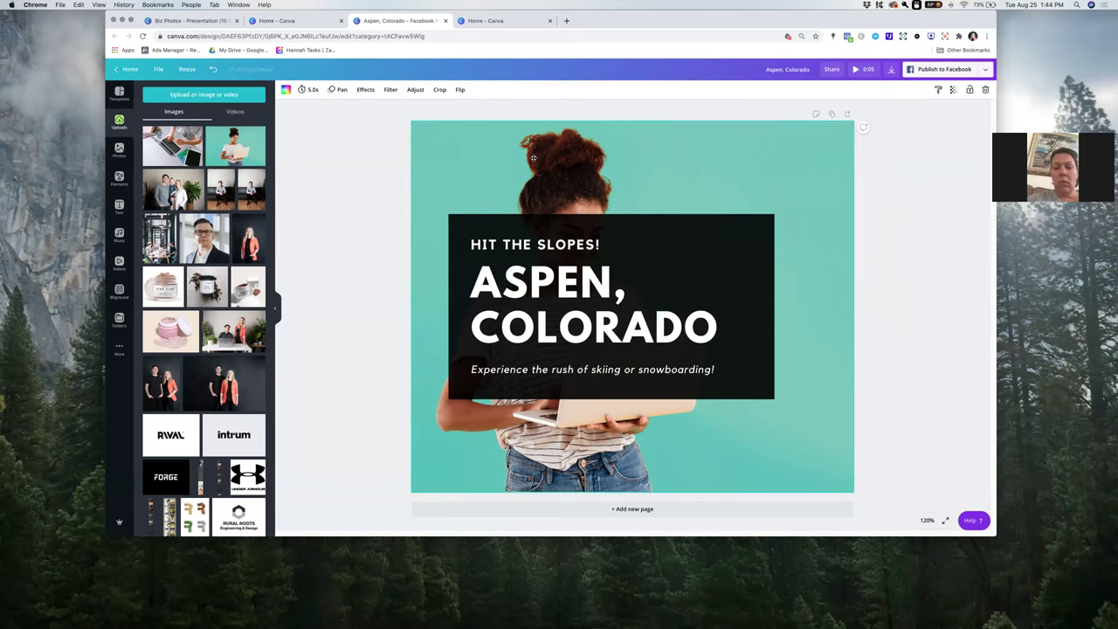
double_click(584, 151)
click(337, 106)
click(417, 90)
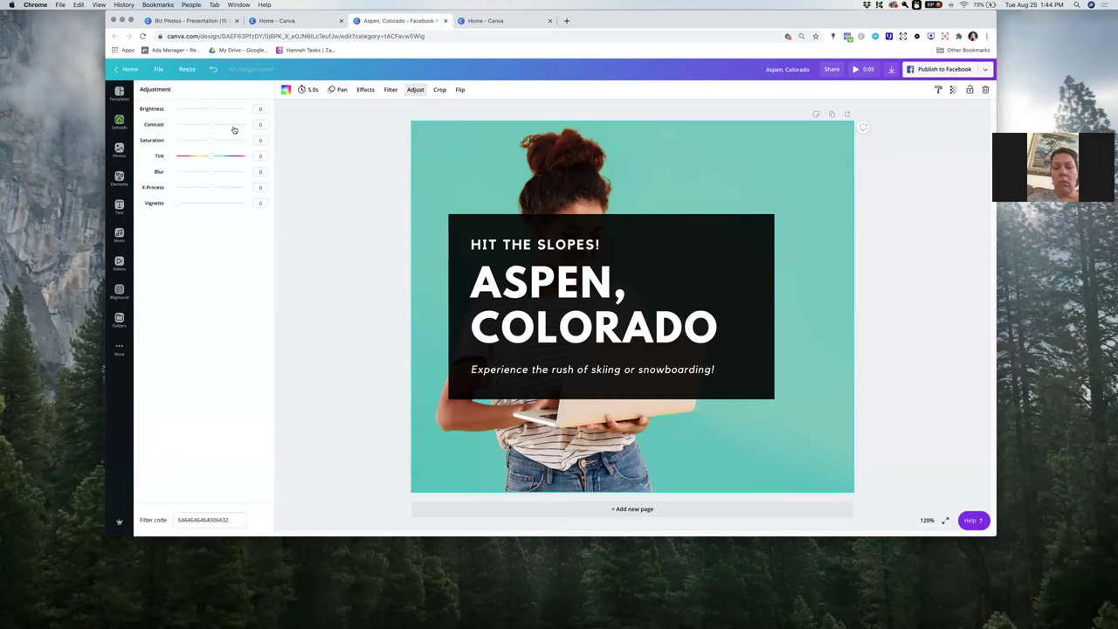
drag(225, 111, 171, 142)
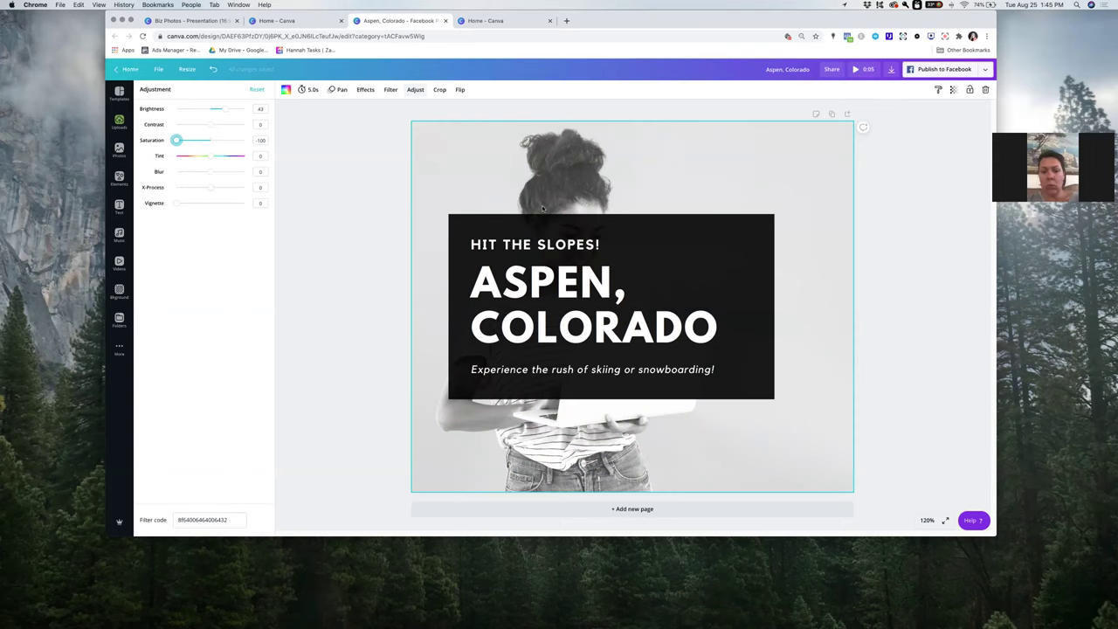
Lower the opacity of the black rectangle behind the text so the background photo shows through it
click(551, 207)
click(645, 239)
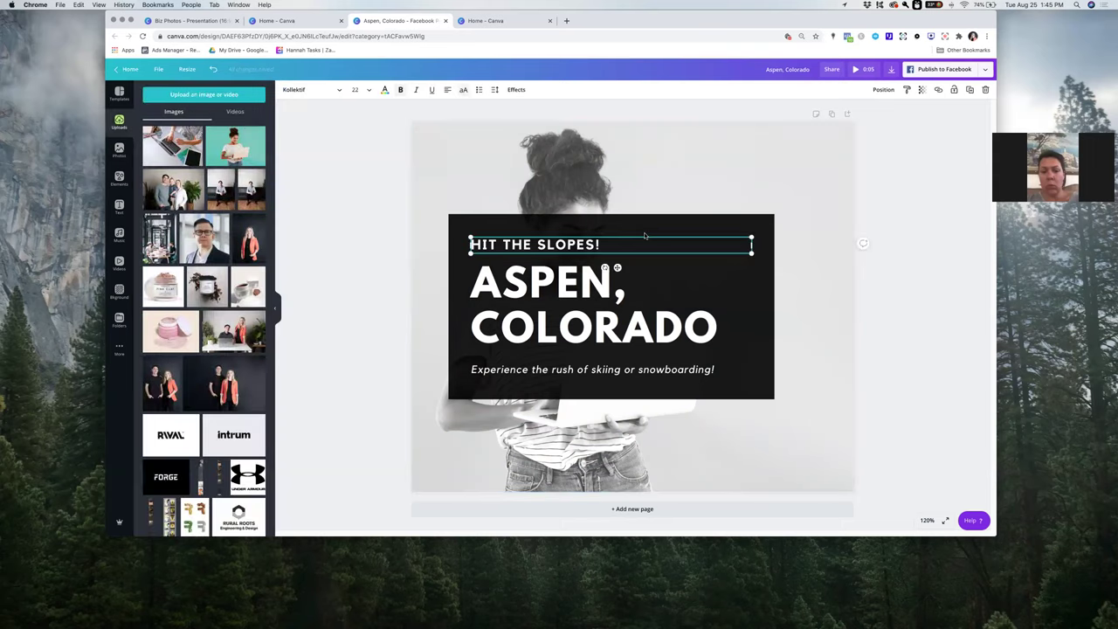
click(747, 232)
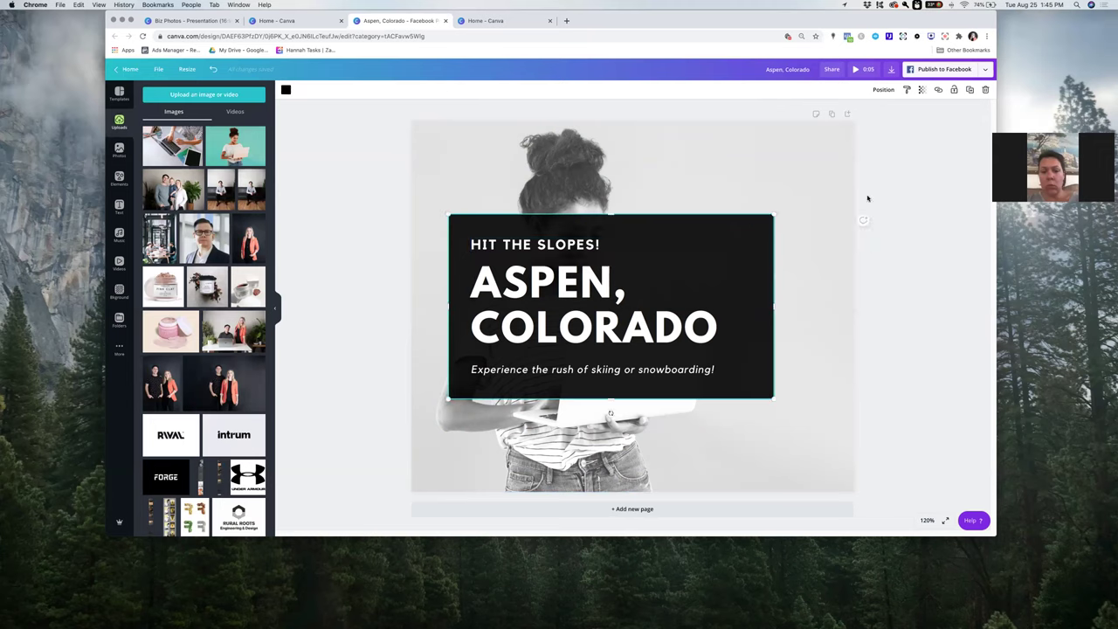
click(922, 92)
drag(890, 112, 872, 114)
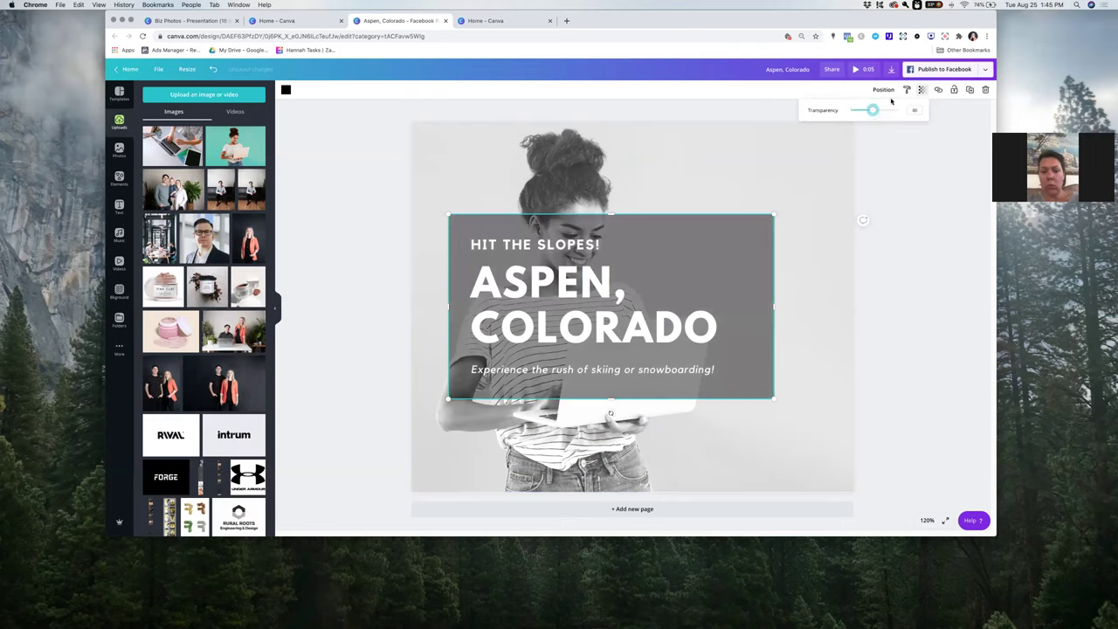
click(807, 141)
click(723, 232)
click(725, 236)
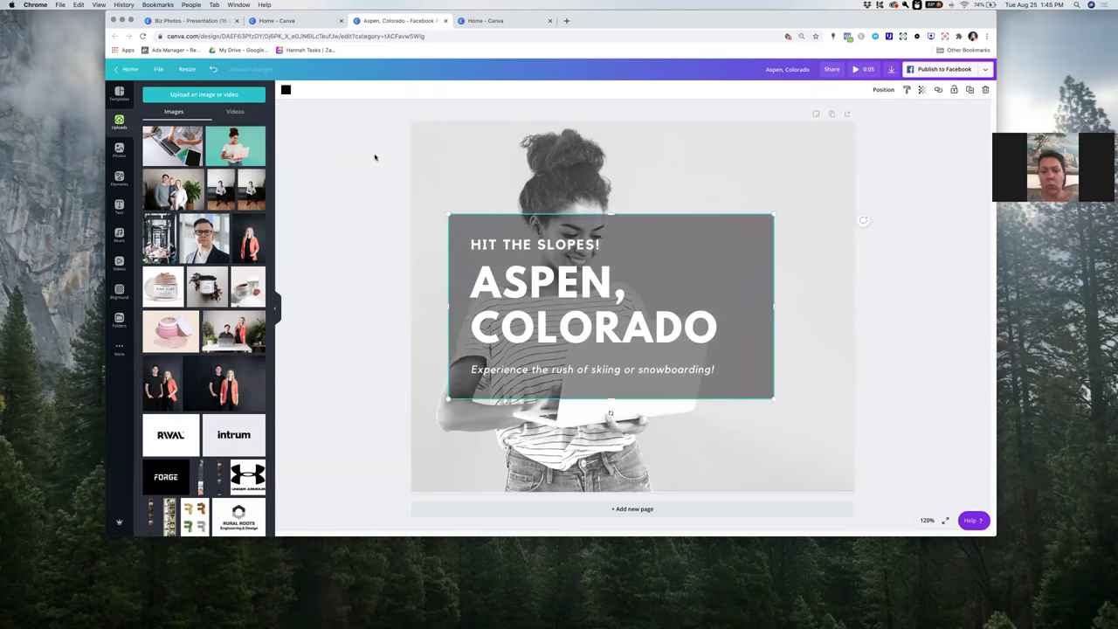
Remove the Pan animation from the page by setting the animation to None
click(353, 151)
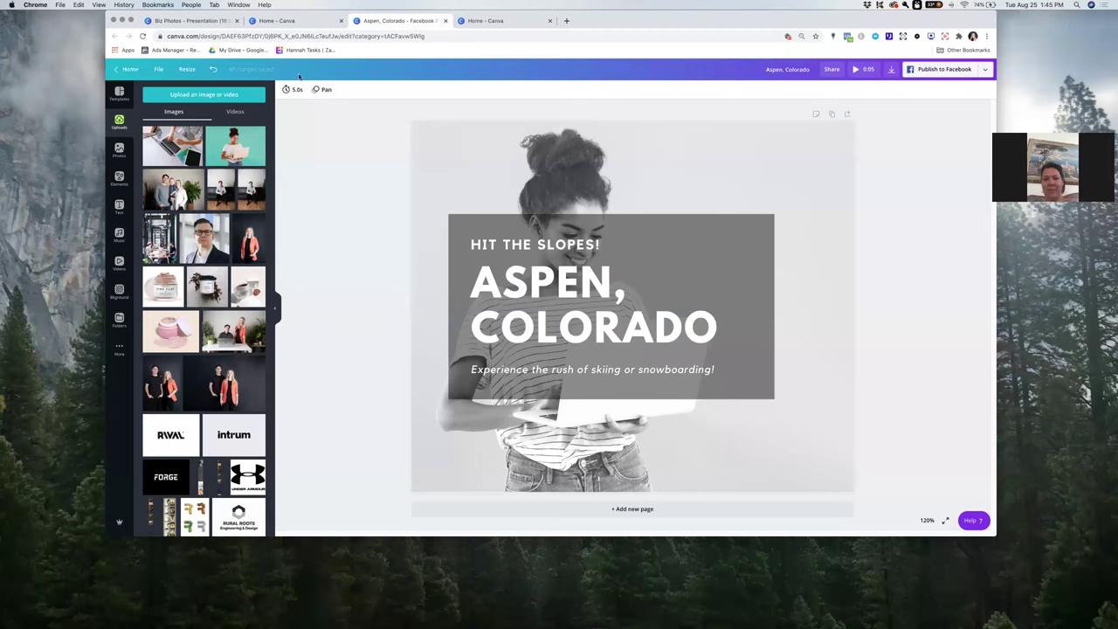
click(325, 90)
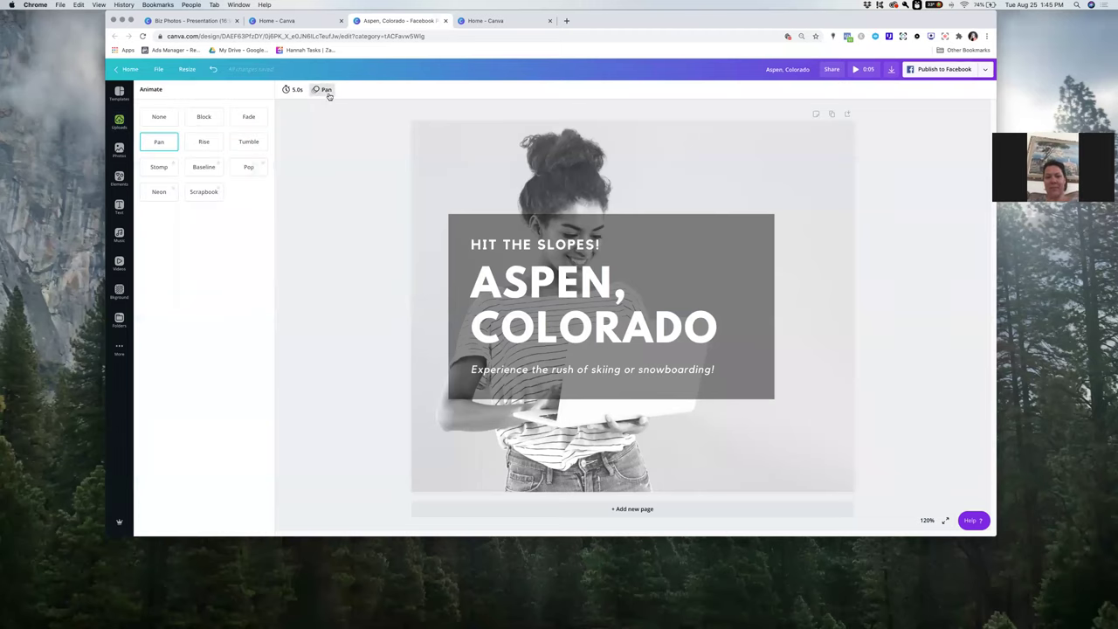
click(158, 117)
click(522, 304)
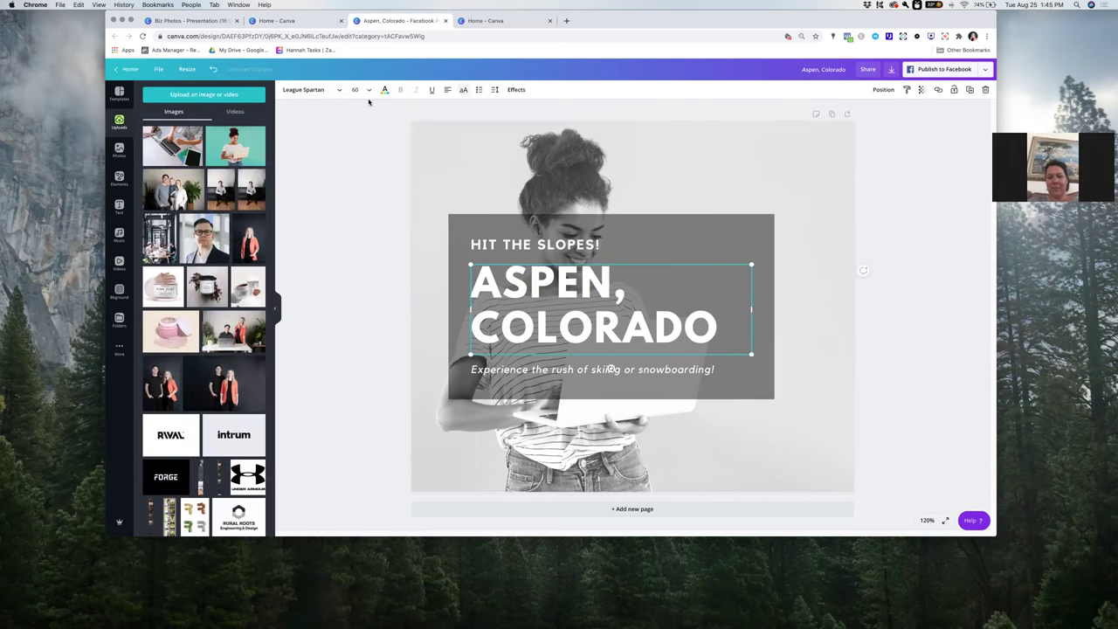
click(418, 134)
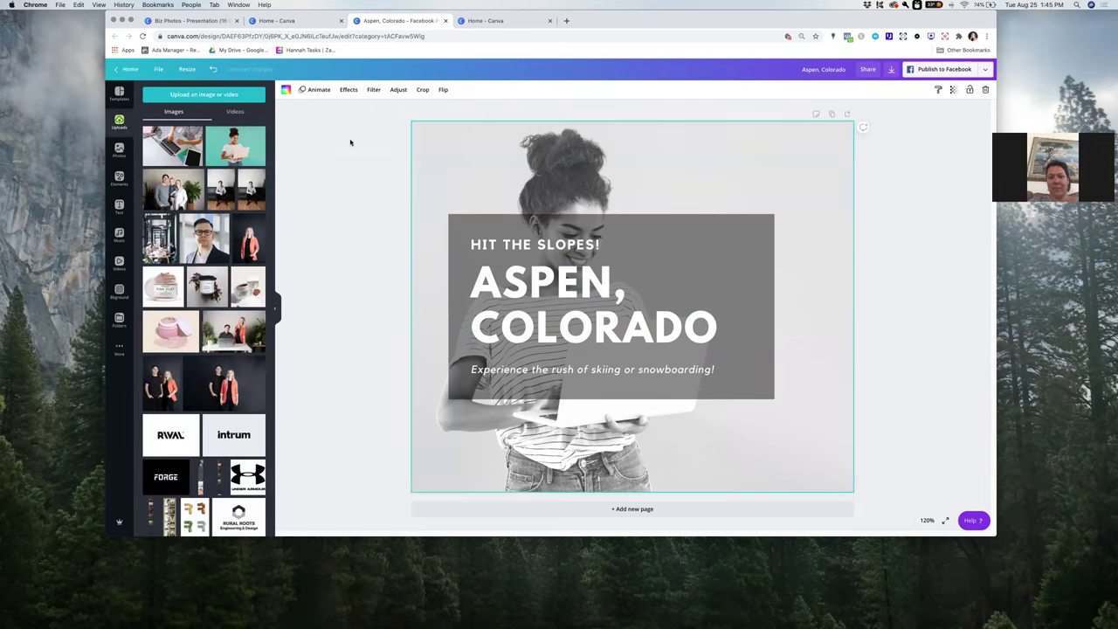
Try out the Block, Fade and Pan animations on the page
click(316, 90)
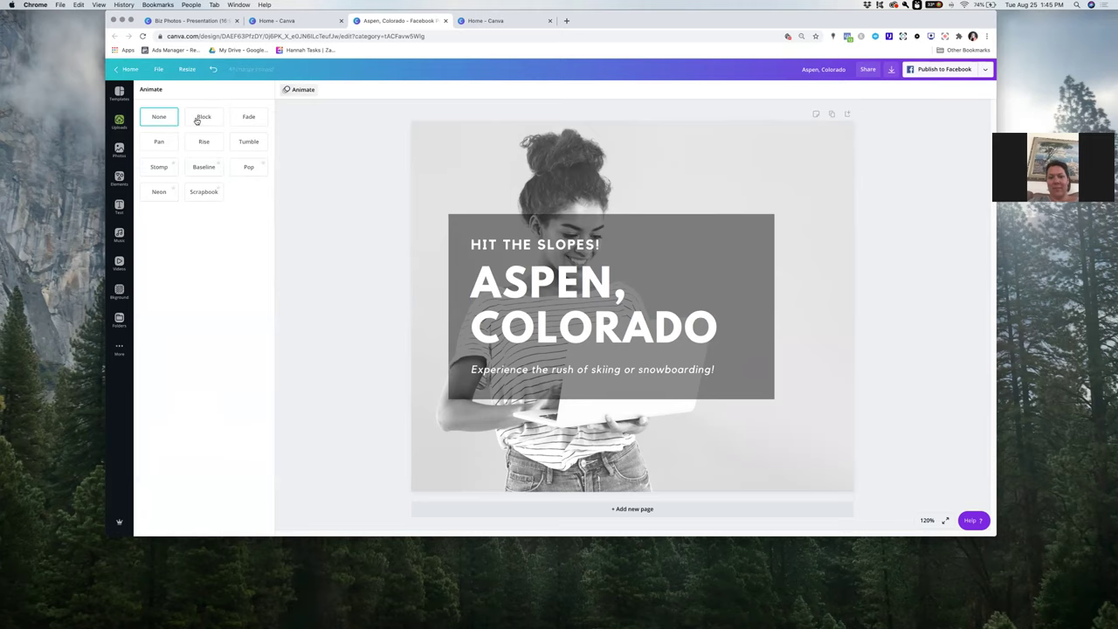
click(199, 119)
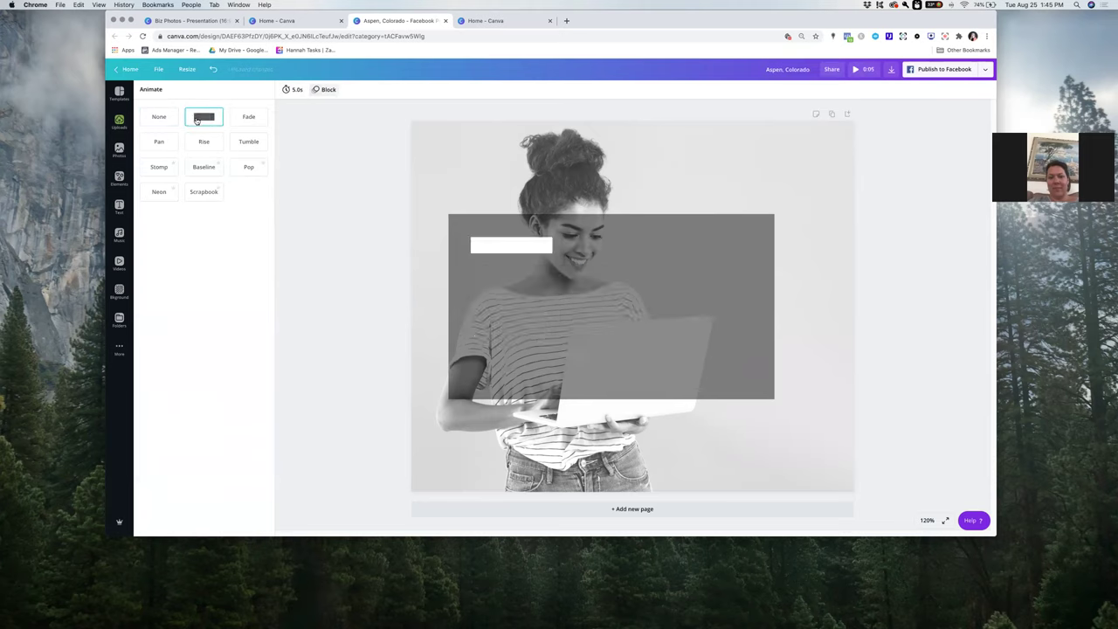
click(247, 116)
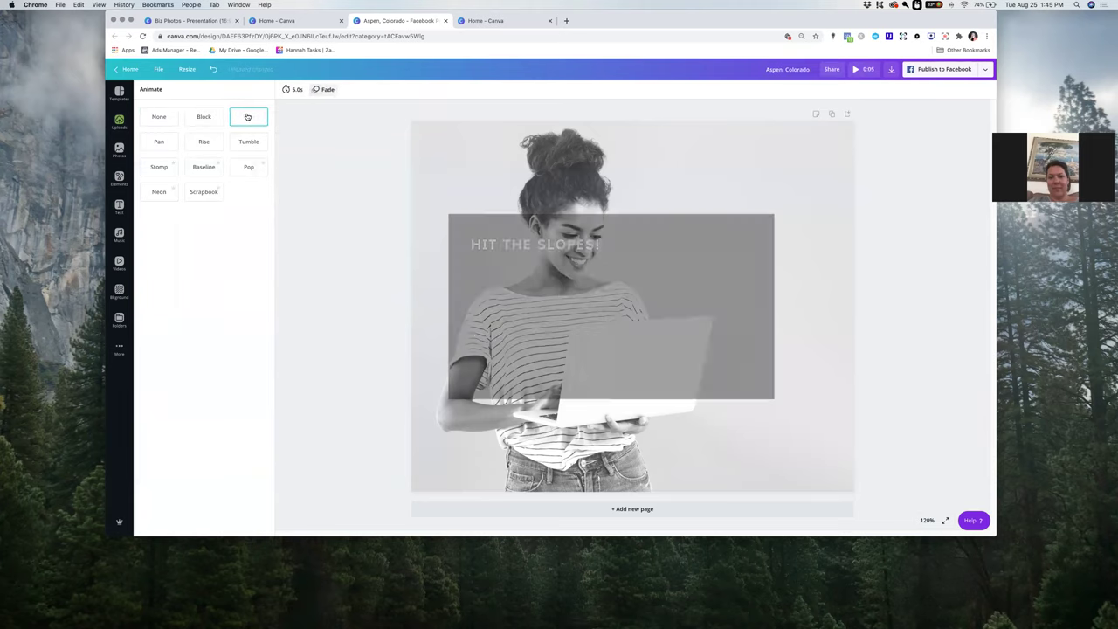
click(151, 143)
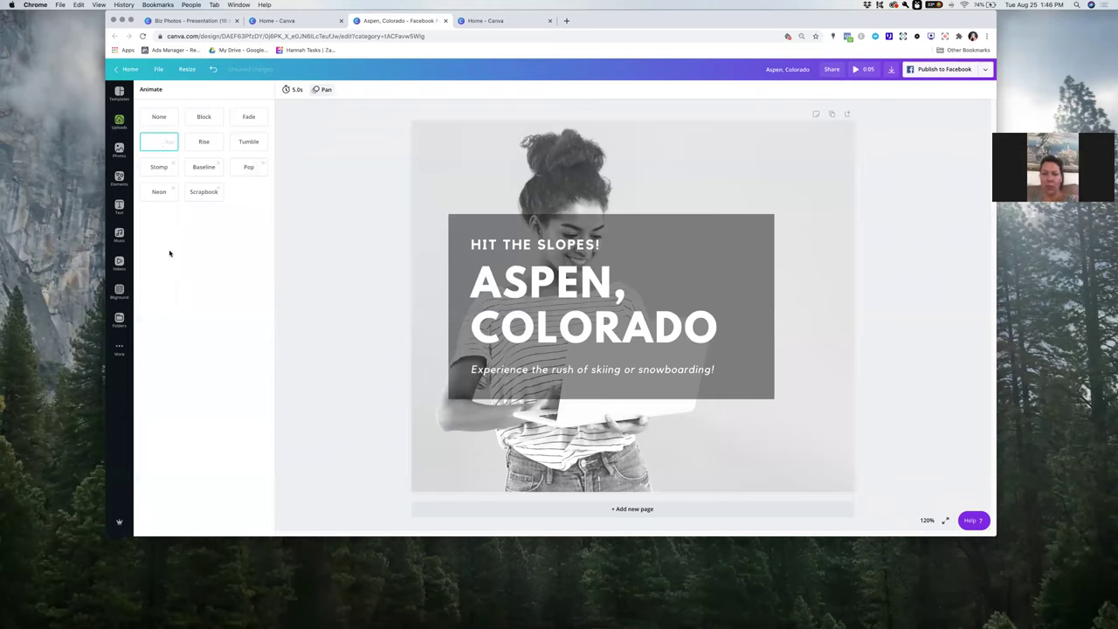
Compare the Scrapbook and Pan page animations and apply Scrapbook to the design
click(205, 192)
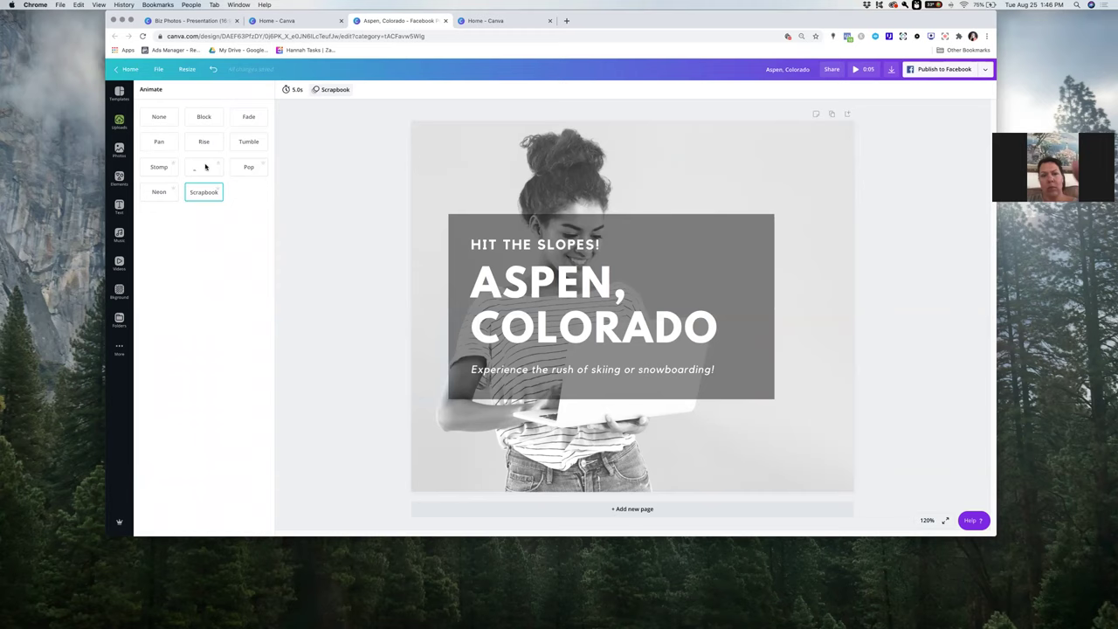
click(157, 146)
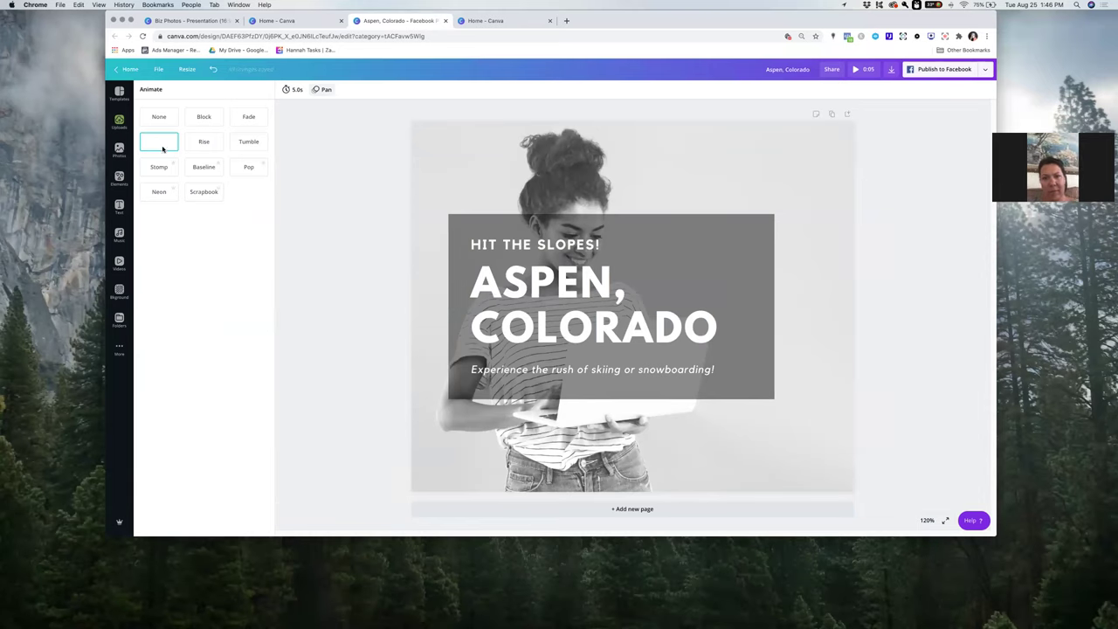
click(211, 203)
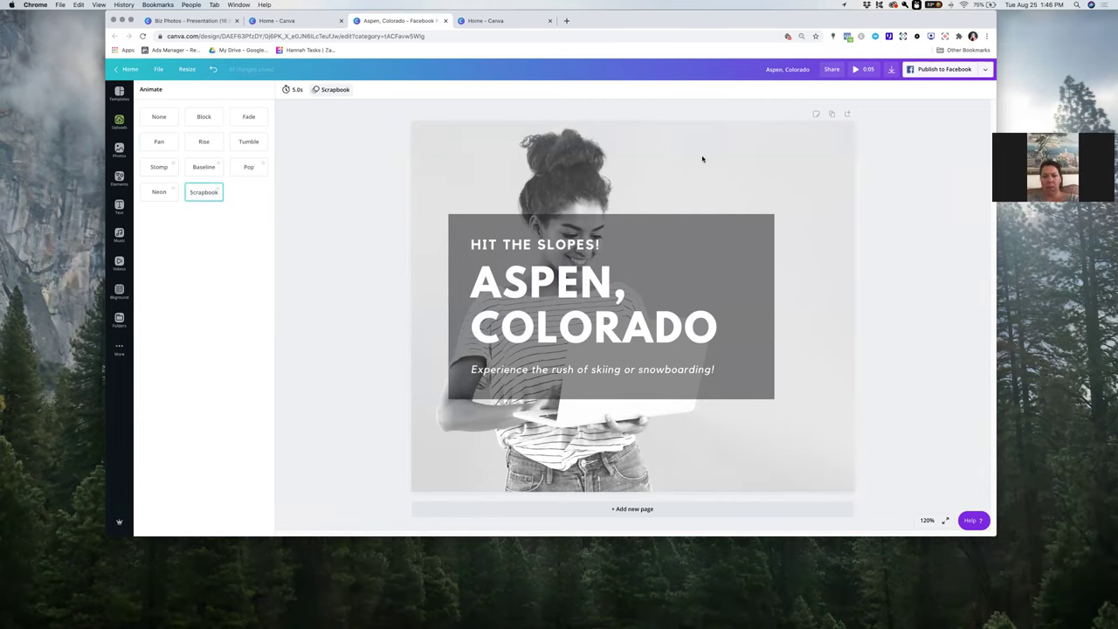
click(928, 170)
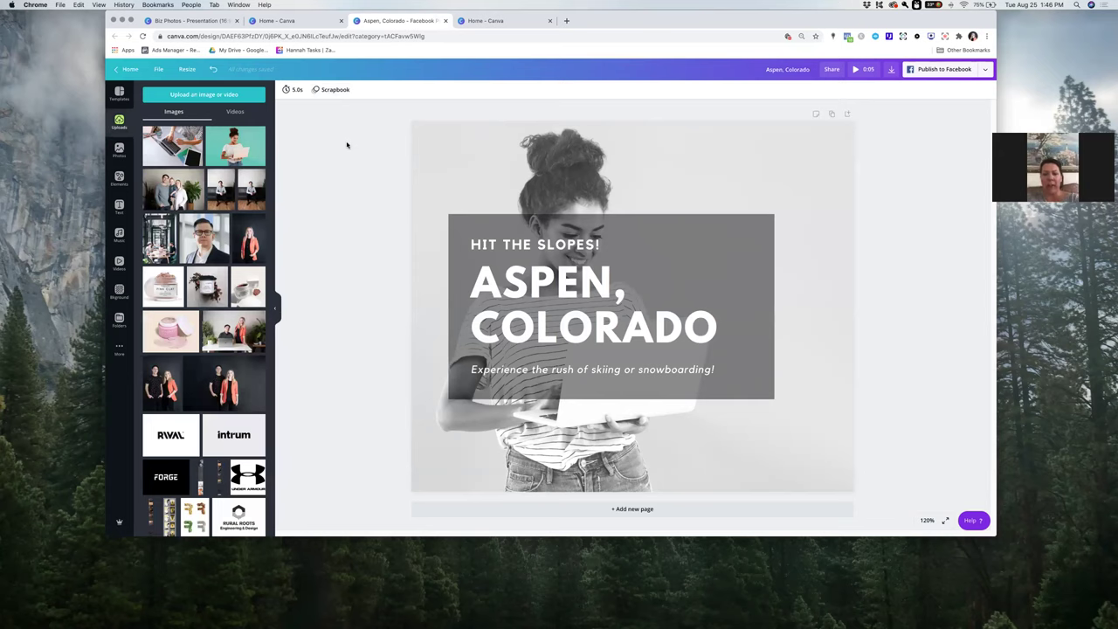
Replace the background photo with the aerial shoreline video from the Beach category, enlarged and positioned to fill the page
click(494, 255)
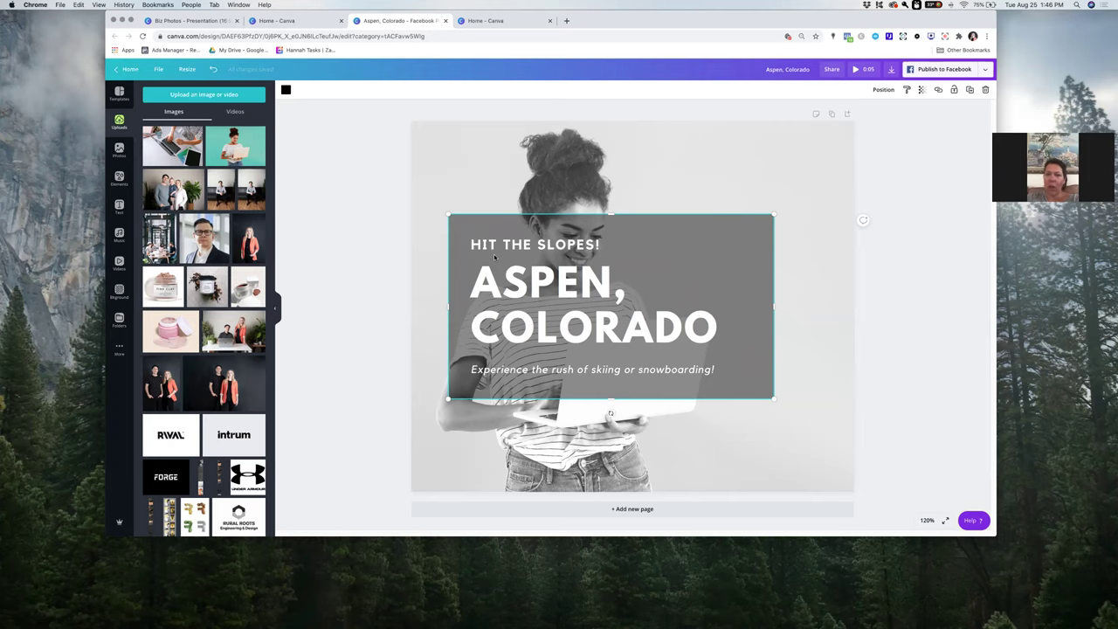
click(490, 170)
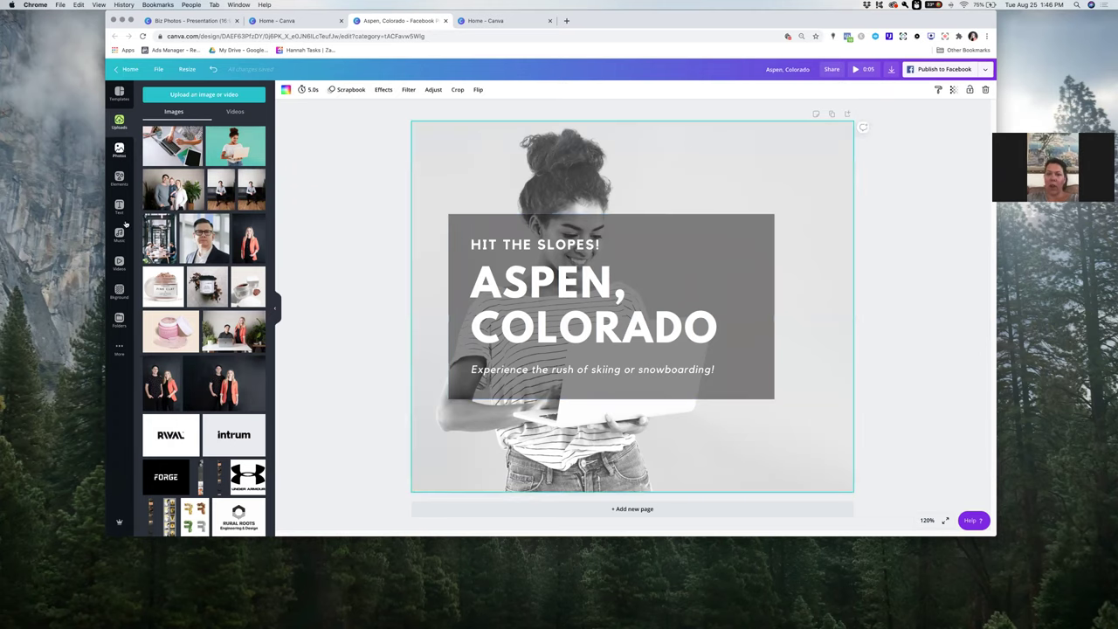
click(119, 261)
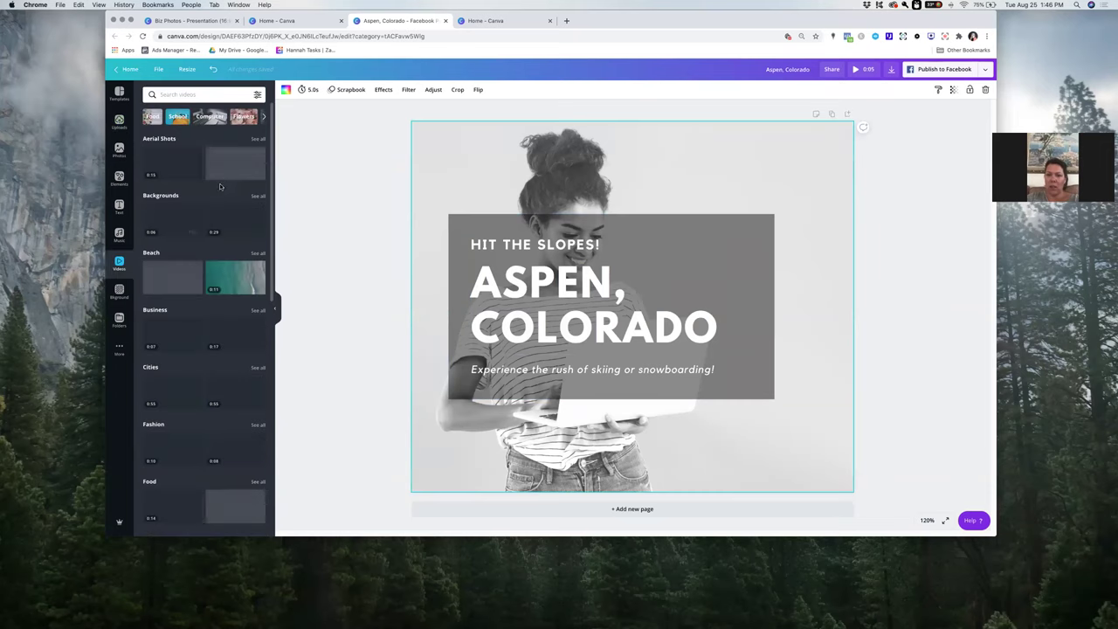
drag(243, 280, 595, 186)
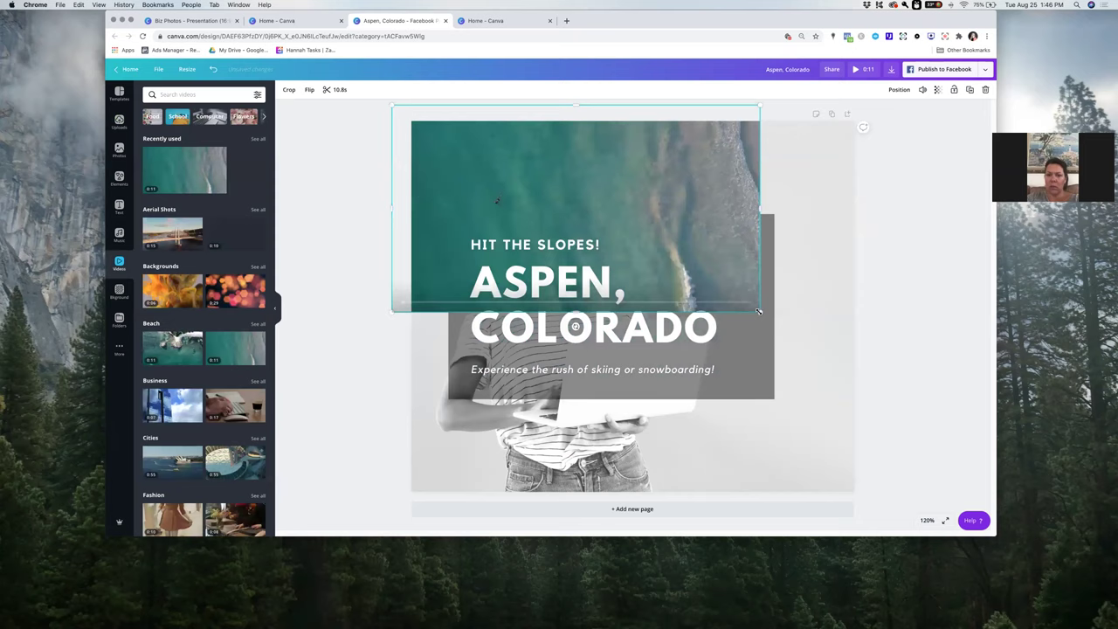
drag(758, 311, 962, 394)
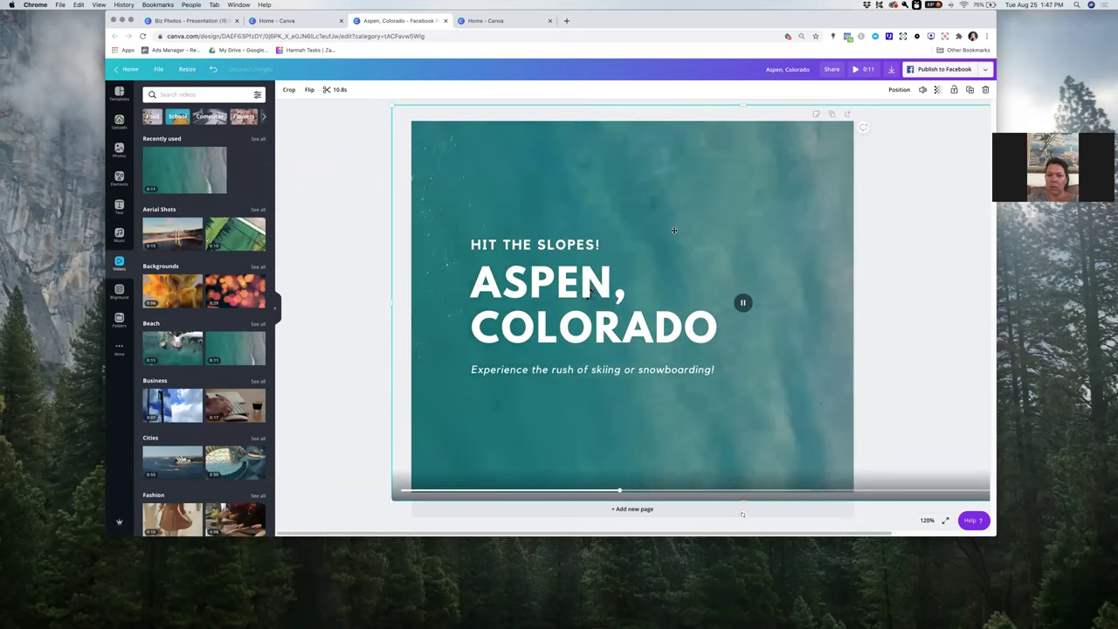
drag(674, 230, 582, 238)
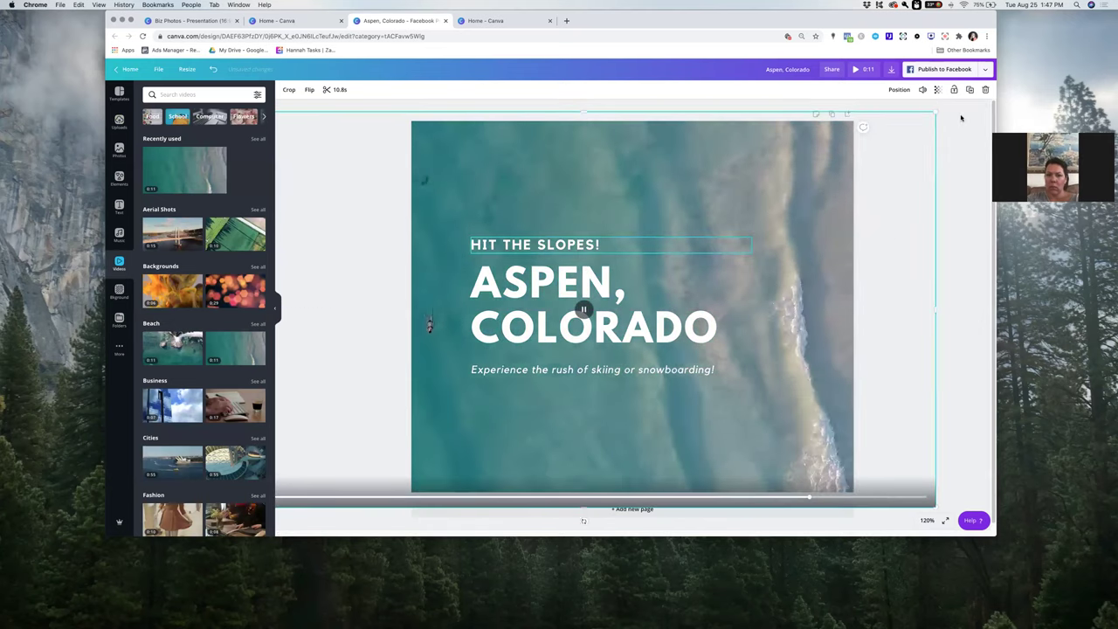
click(915, 127)
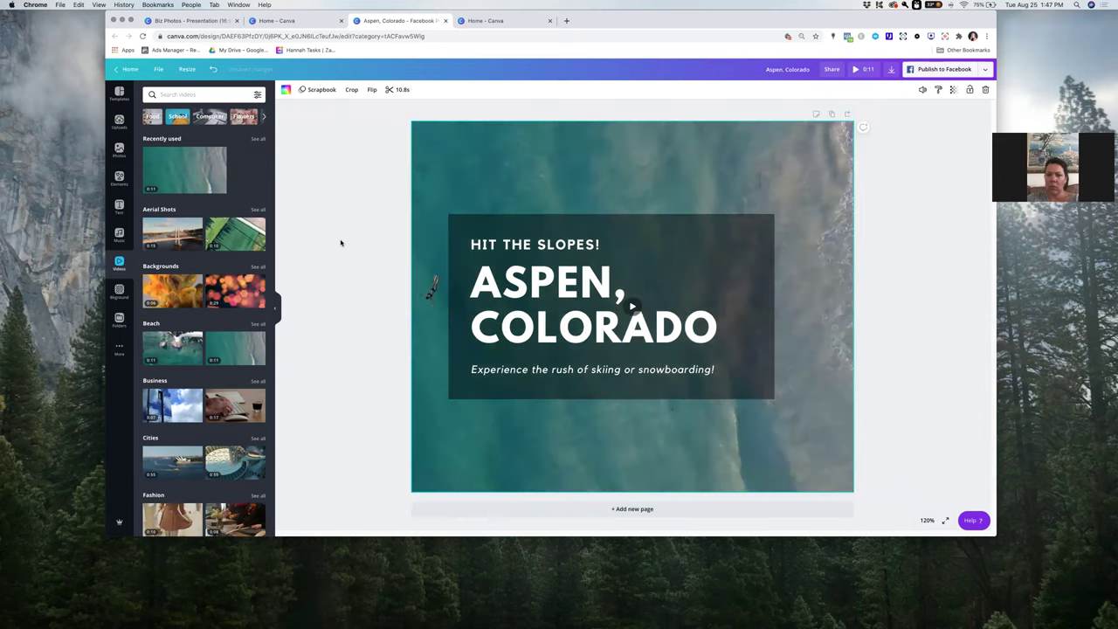
Mute the audio of the background beach video
click(620, 204)
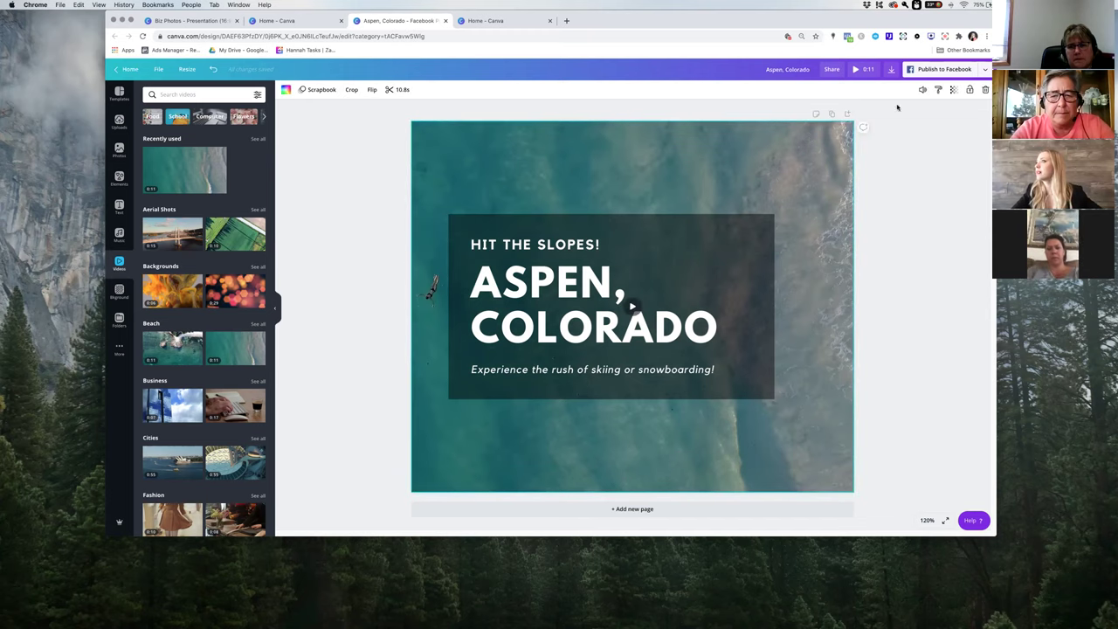
click(923, 89)
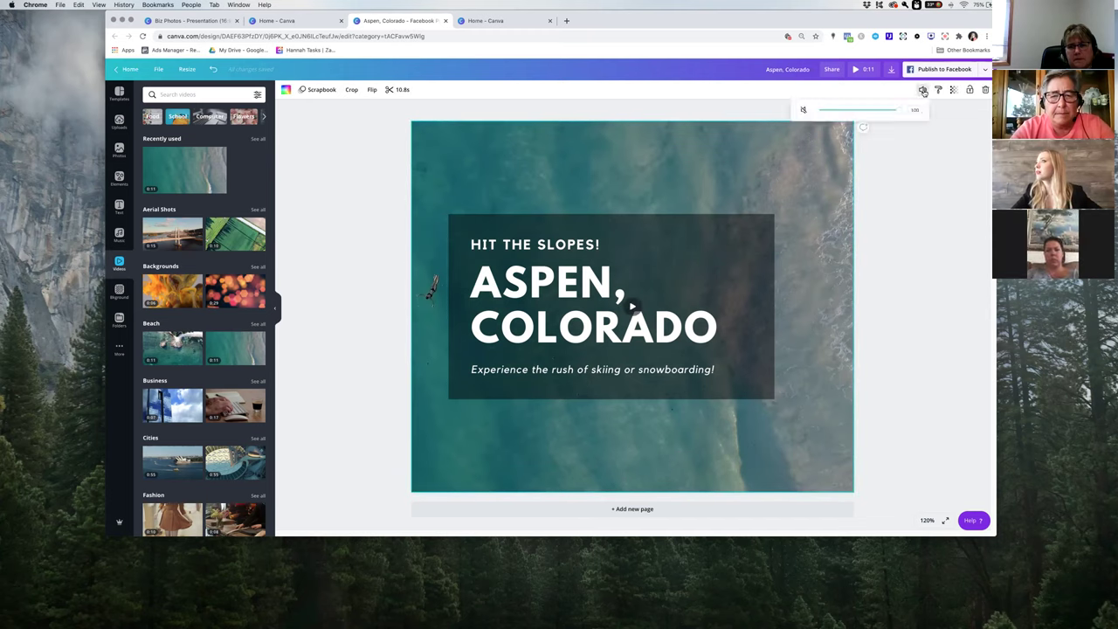
click(803, 111)
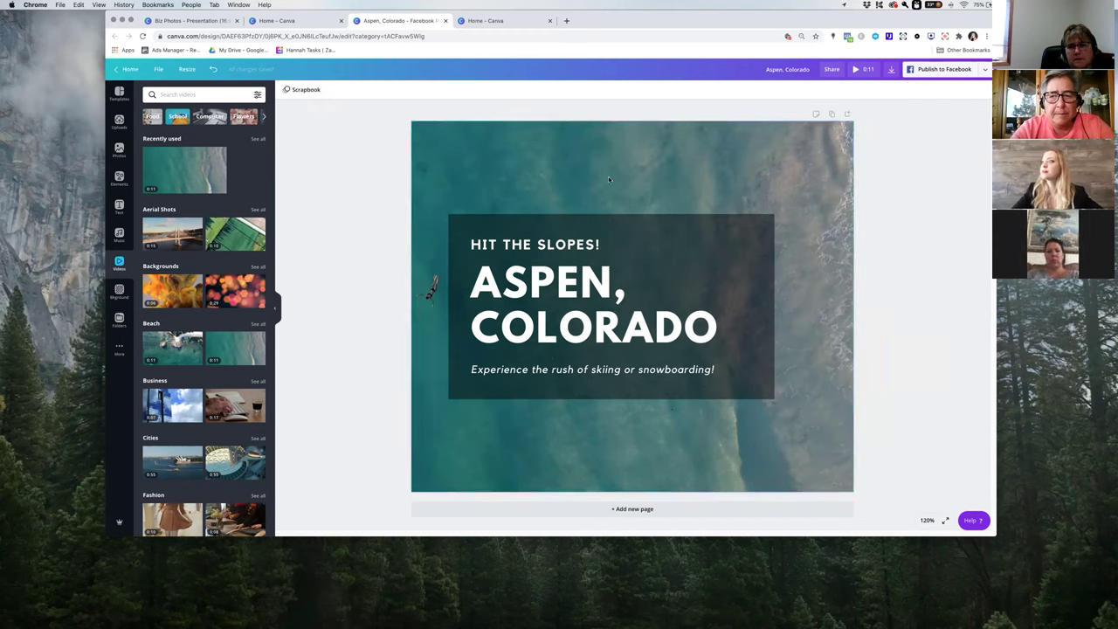
click(632, 305)
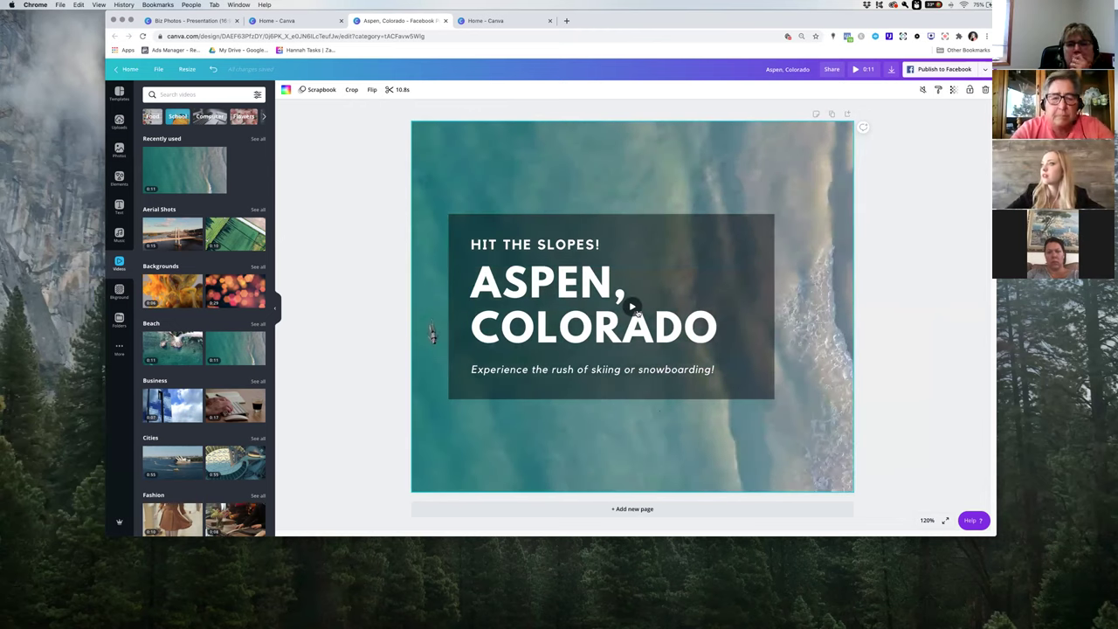
click(379, 310)
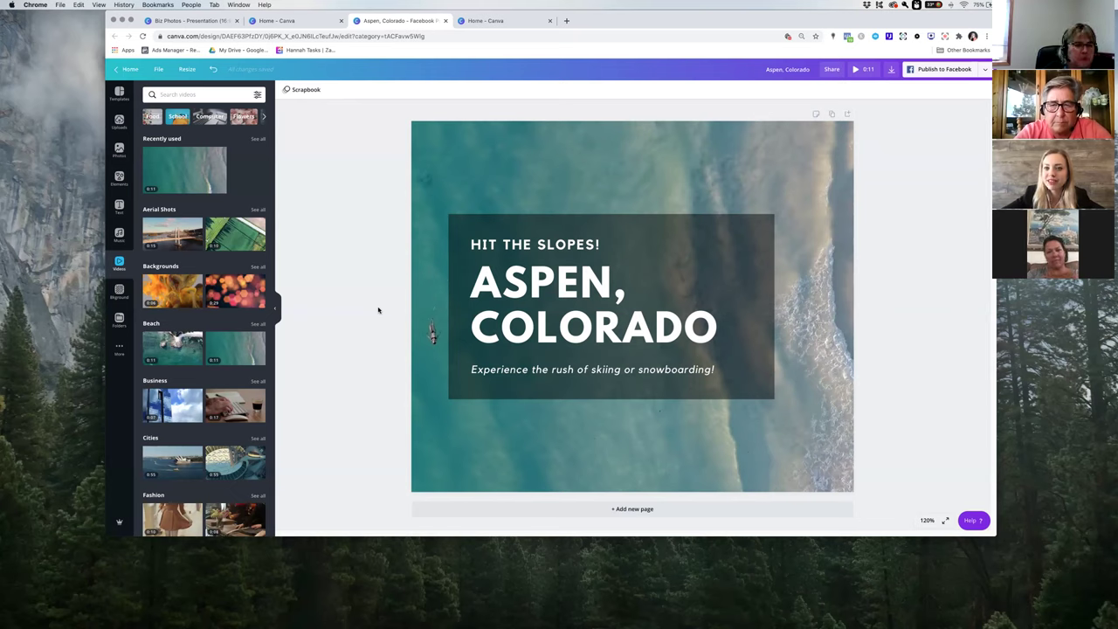
Browse the Elements library from shapes, frames and grids through to the illustrated graphics collections
click(119, 179)
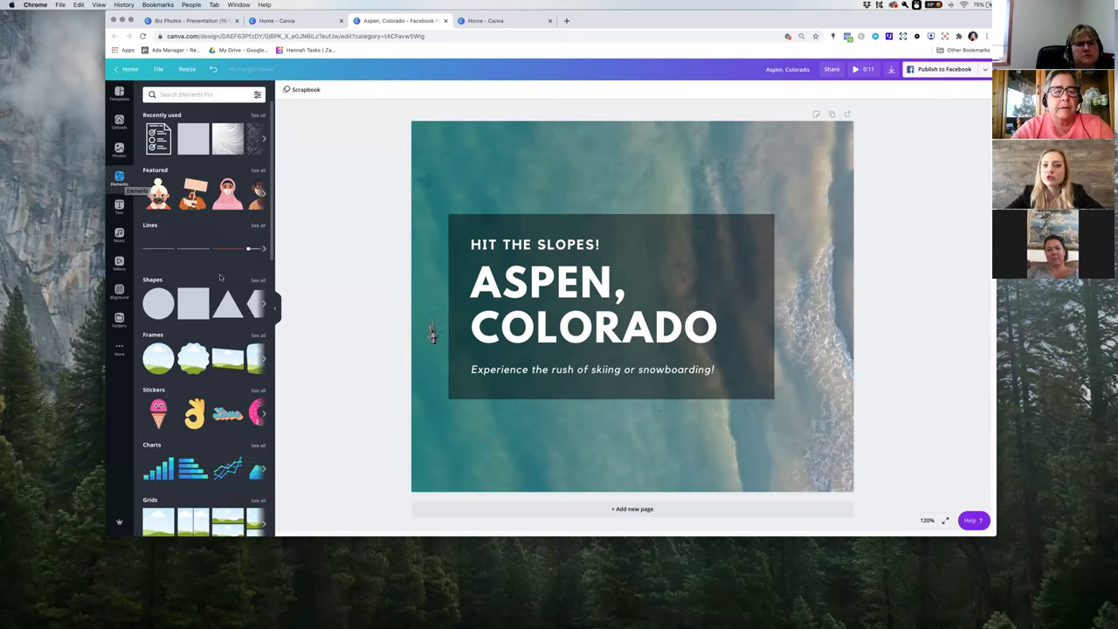
scroll(210, 297, down, 5)
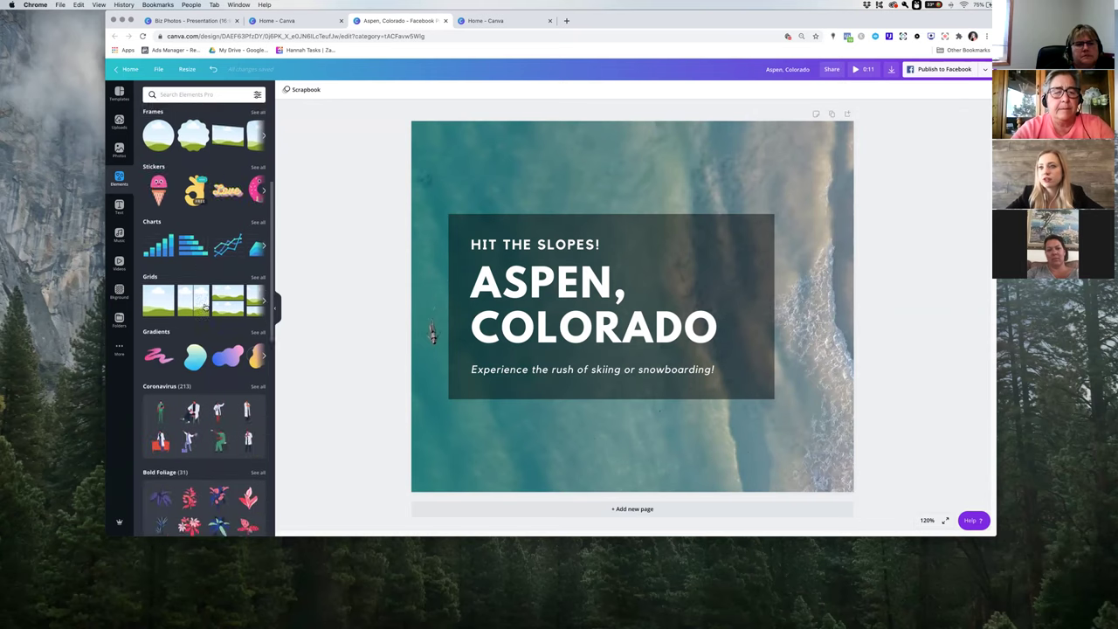
scroll(206, 306, down, 3)
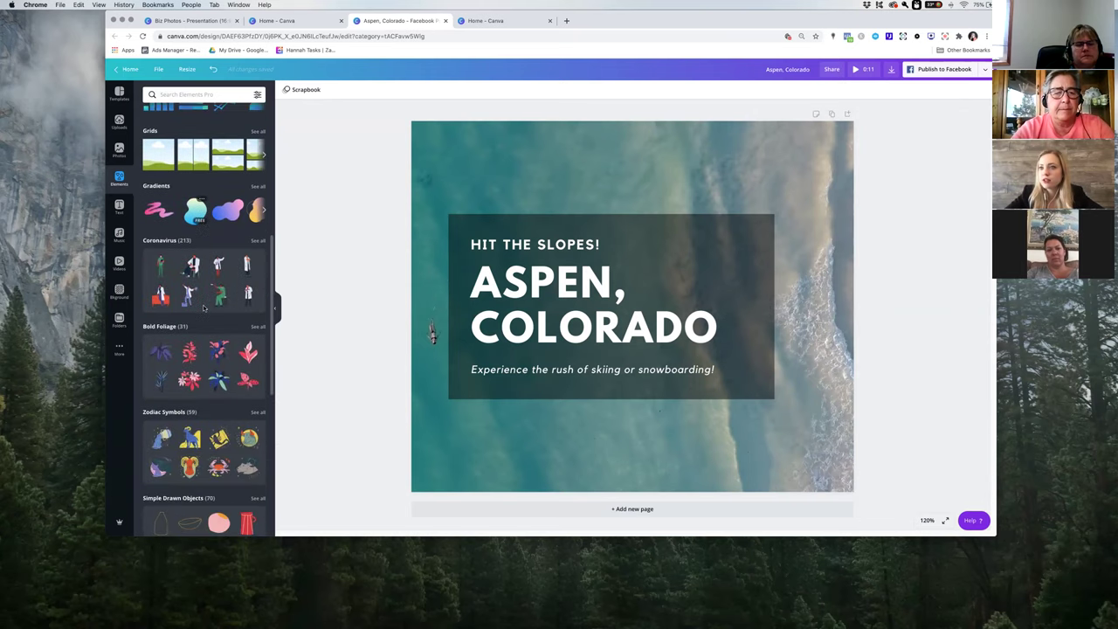
scroll(204, 307, down, 3)
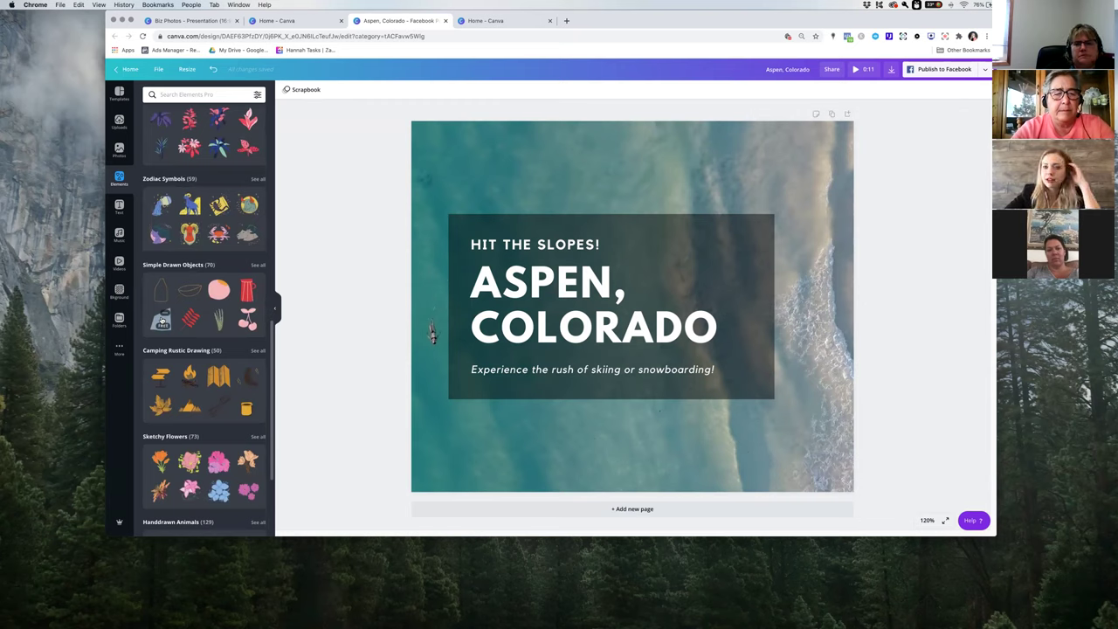
scroll(216, 384, down, 3)
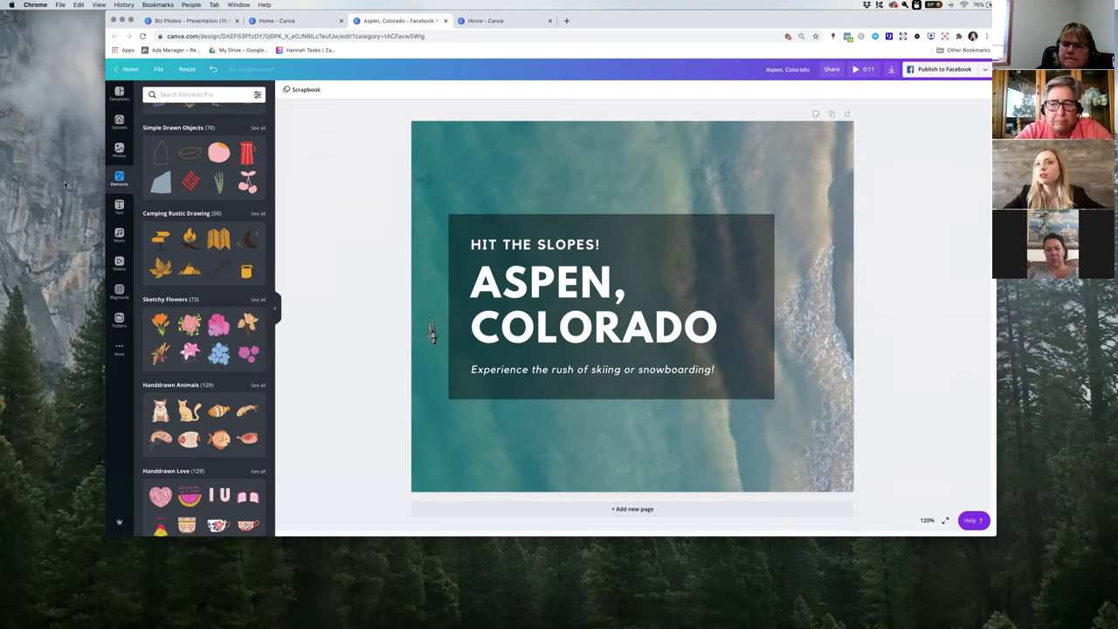
Switch to the Canva home page and open the Content Planner calendar
click(295, 21)
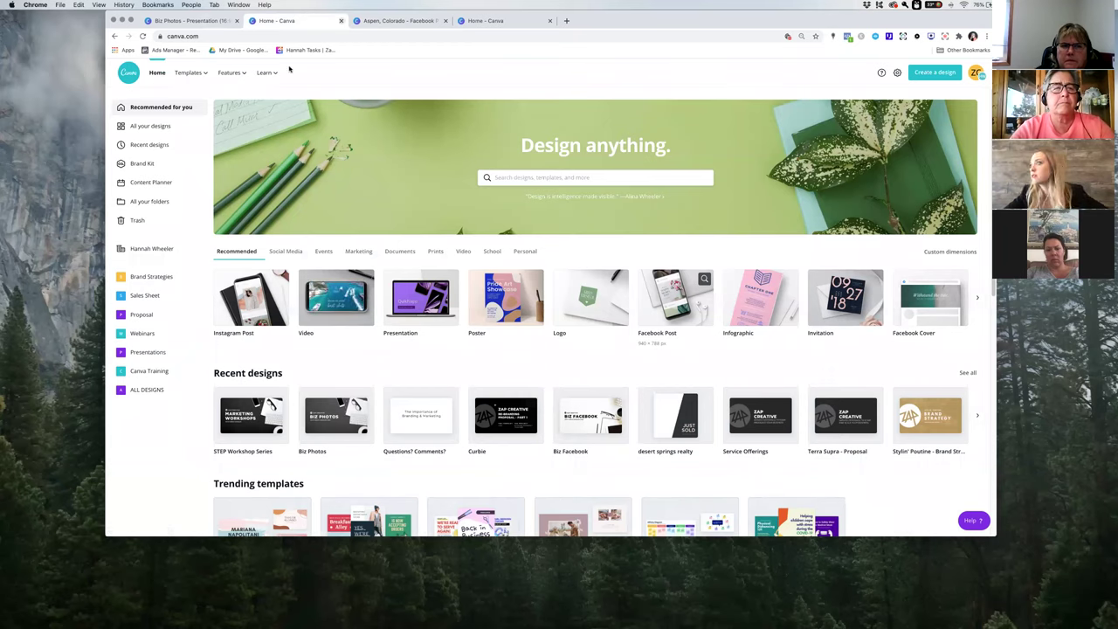
click(152, 183)
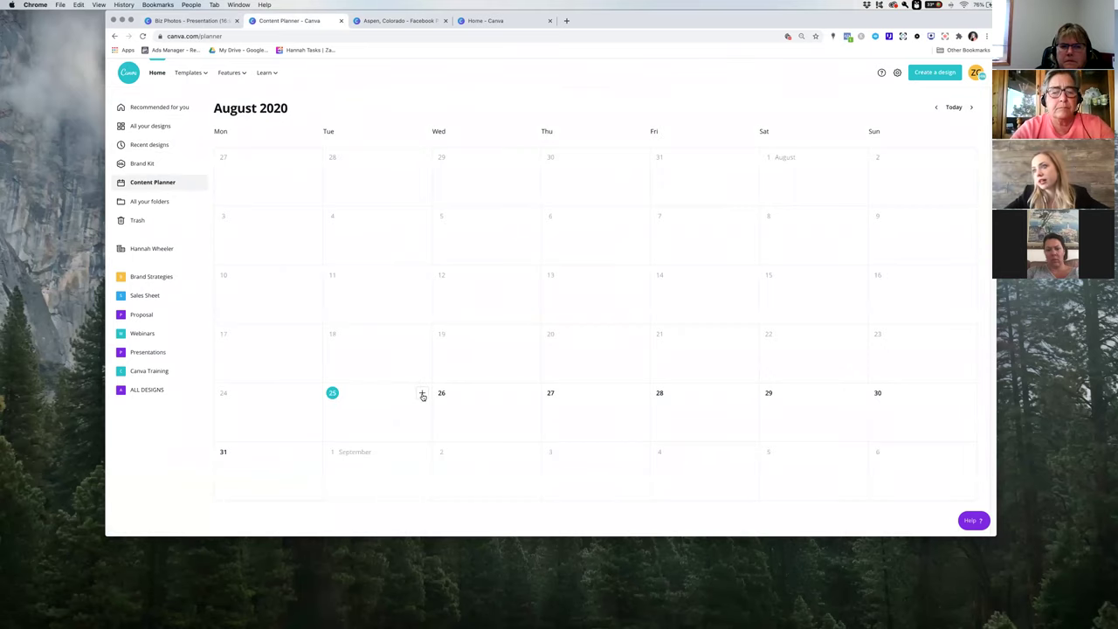
click(422, 395)
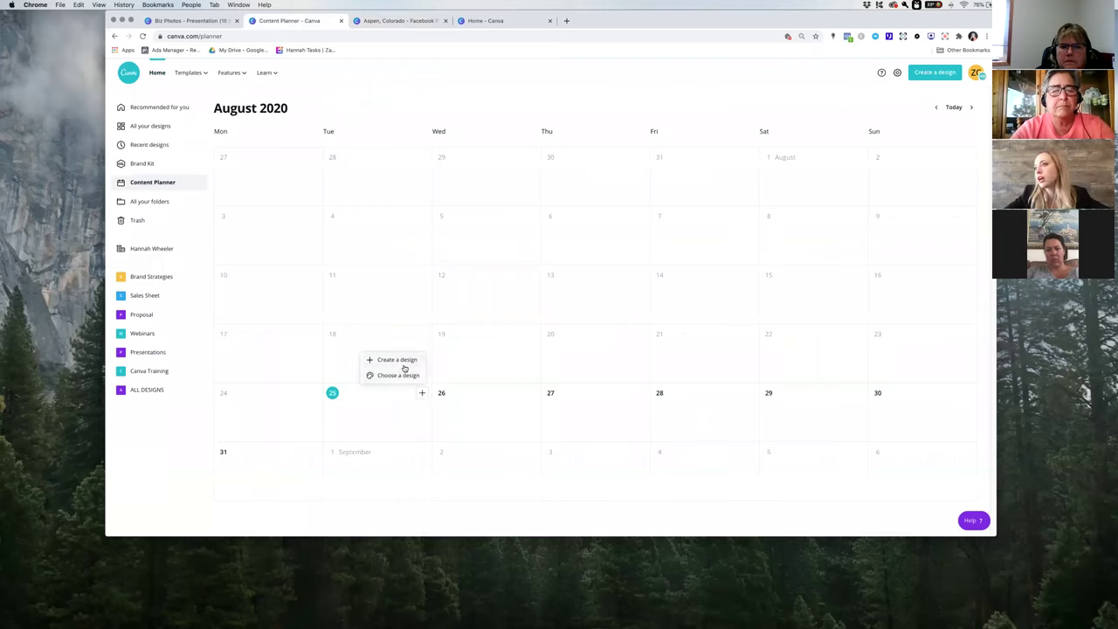
click(402, 362)
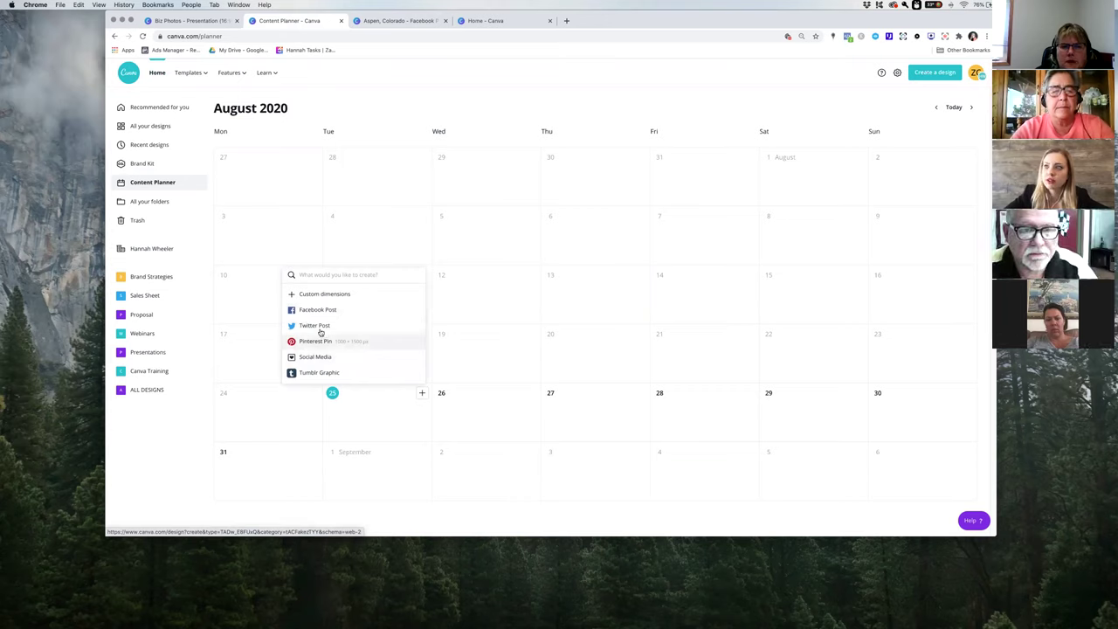
click(416, 390)
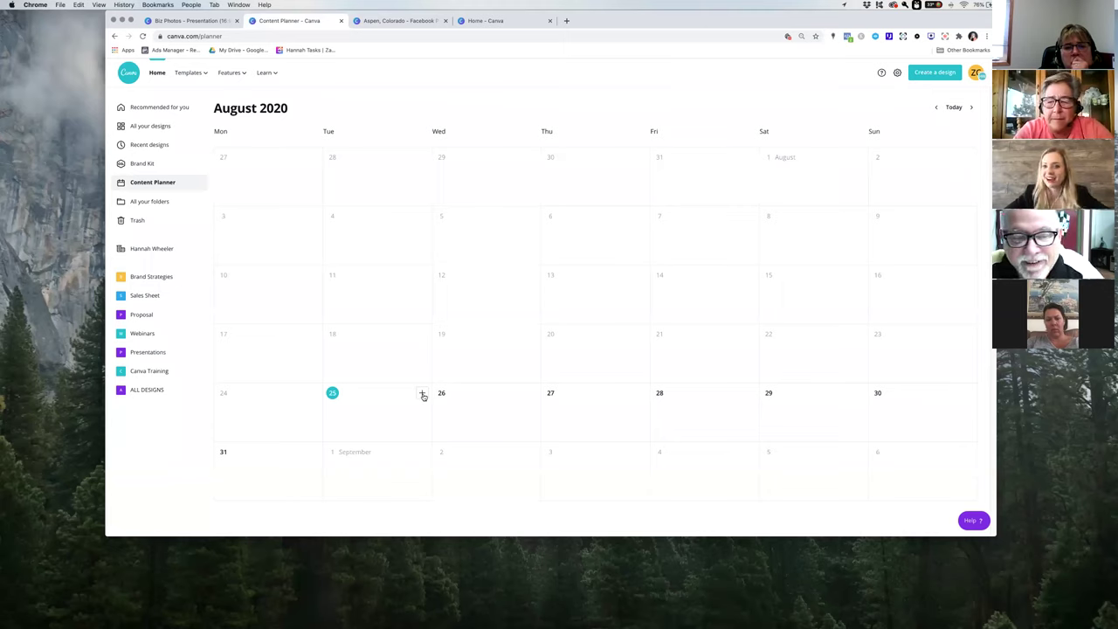
Create a Social Media design from August 25 in the calendar and apply the recently used "Just Sold" template to it
click(423, 395)
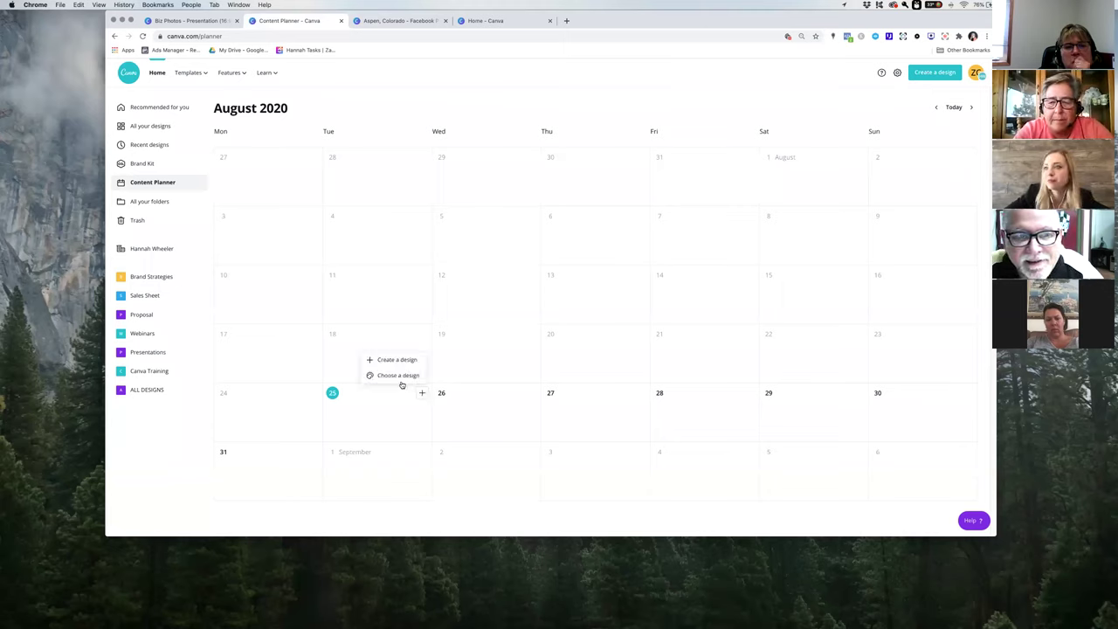
click(394, 359)
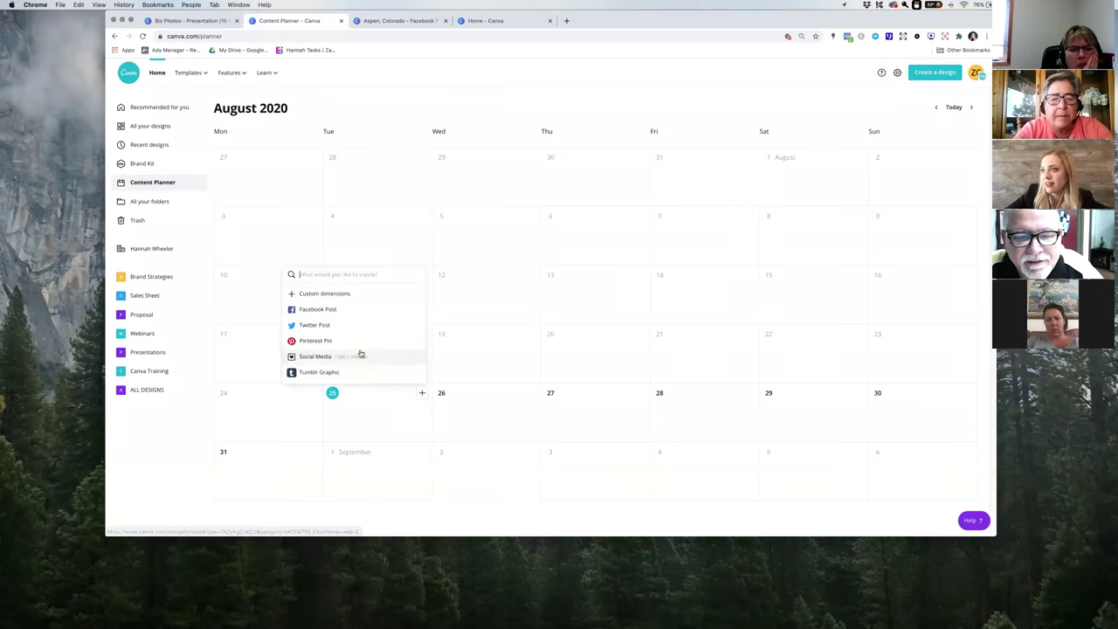
click(309, 357)
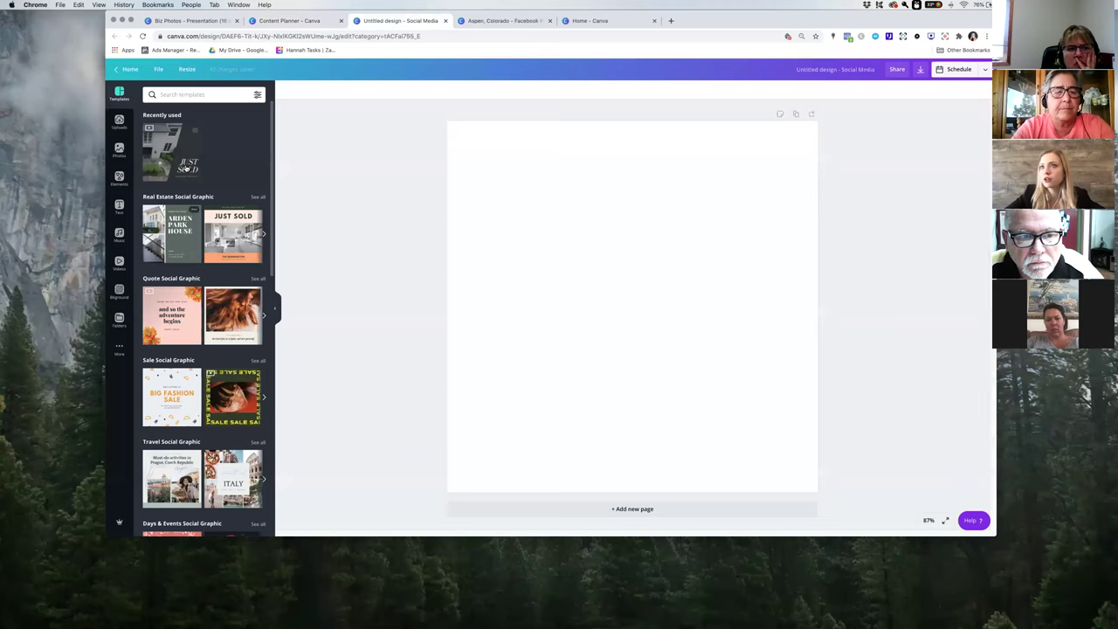
click(165, 146)
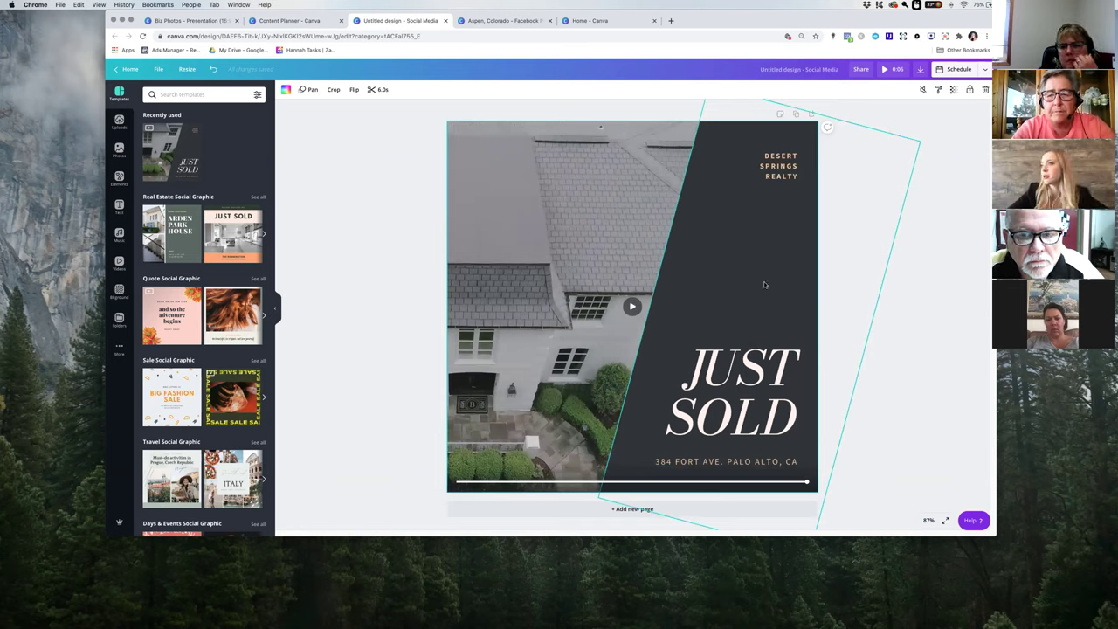
click(441, 128)
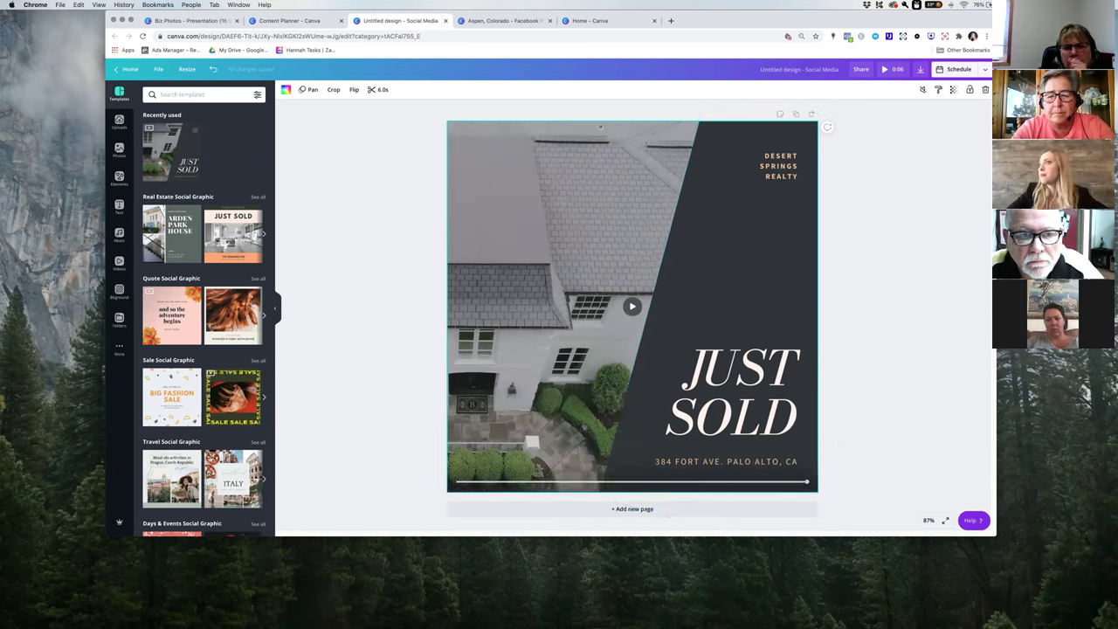
View the design's scheduling options and the list of channels it can be scheduled to
click(949, 70)
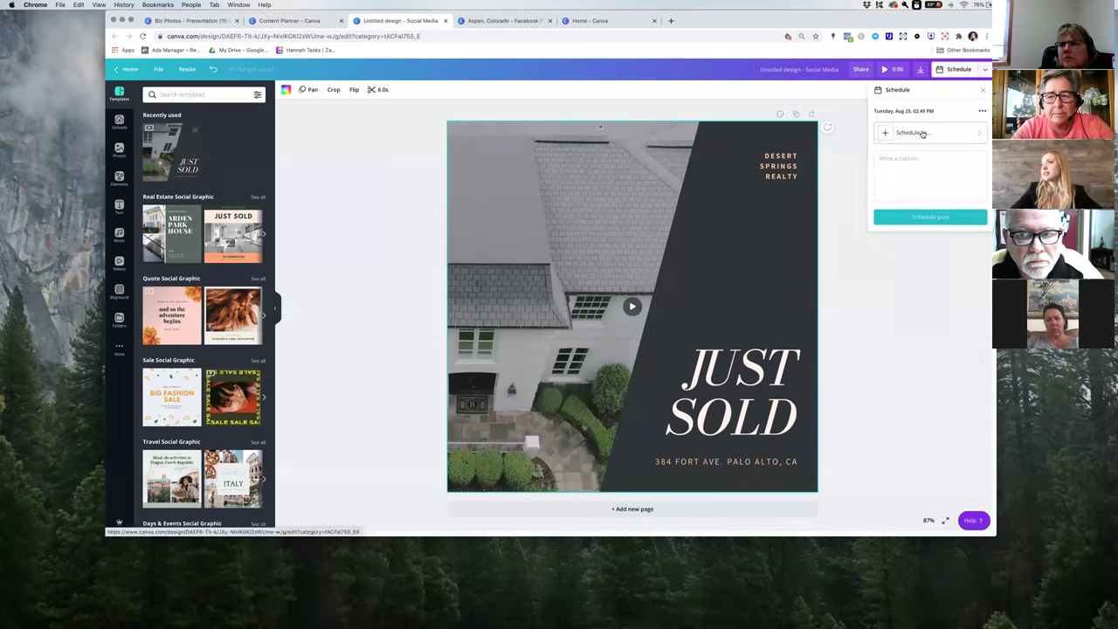
click(904, 133)
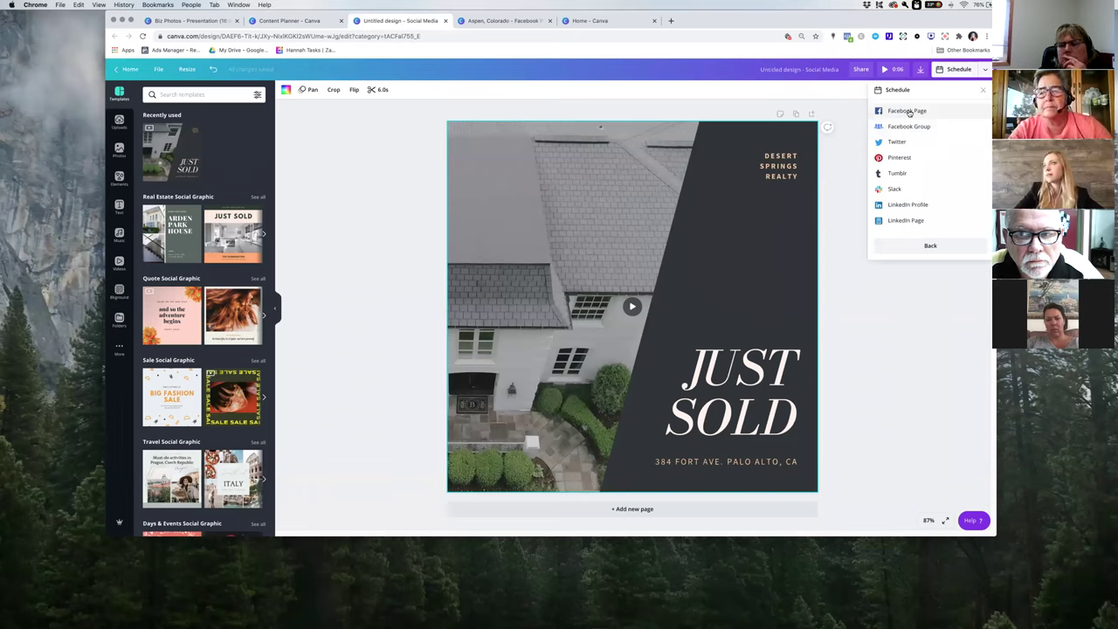
click(845, 104)
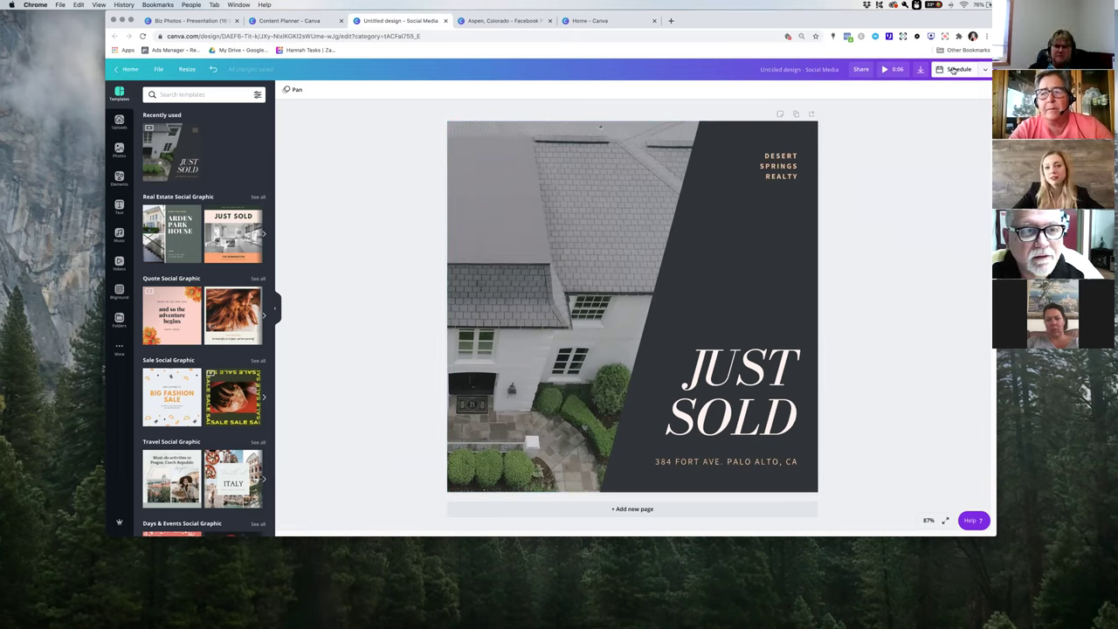
Download the "Just Sold" design with GIF as the file type
click(986, 72)
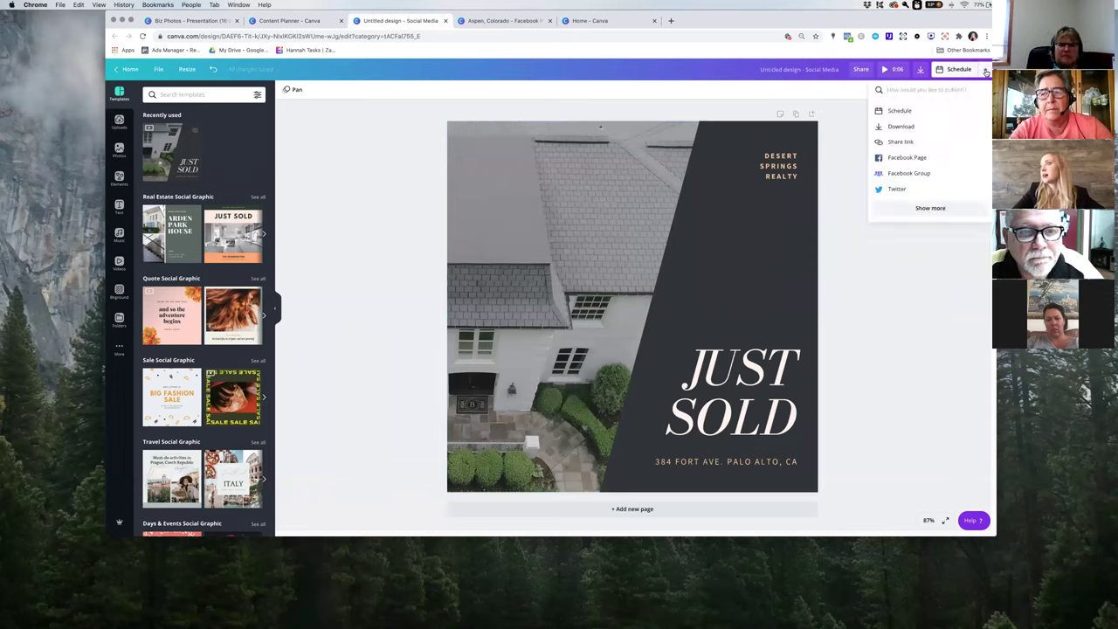
click(905, 127)
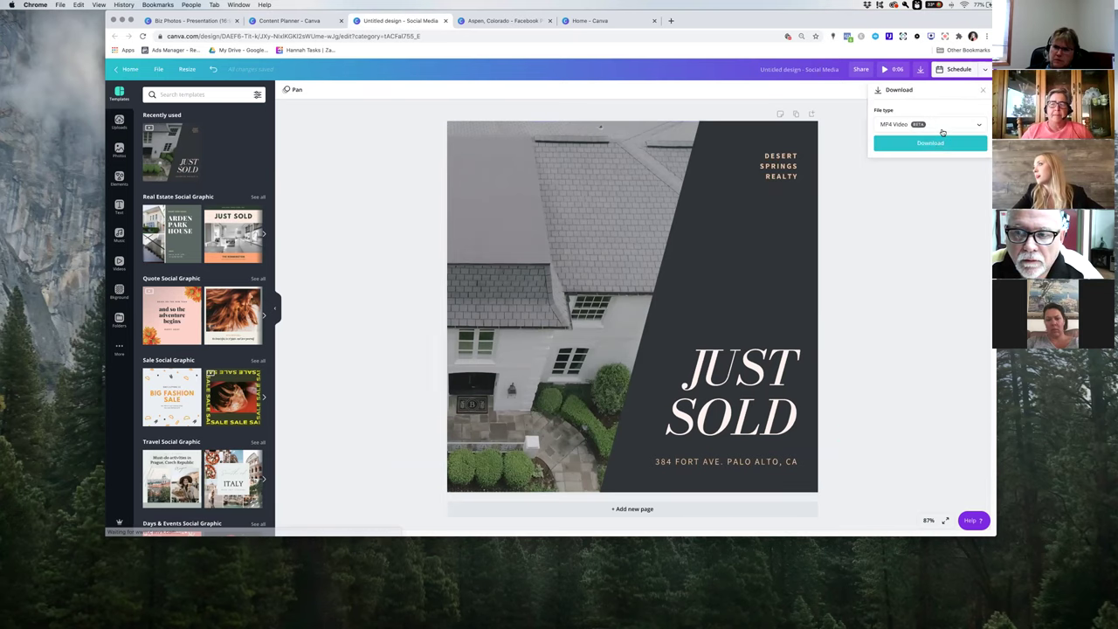
click(942, 133)
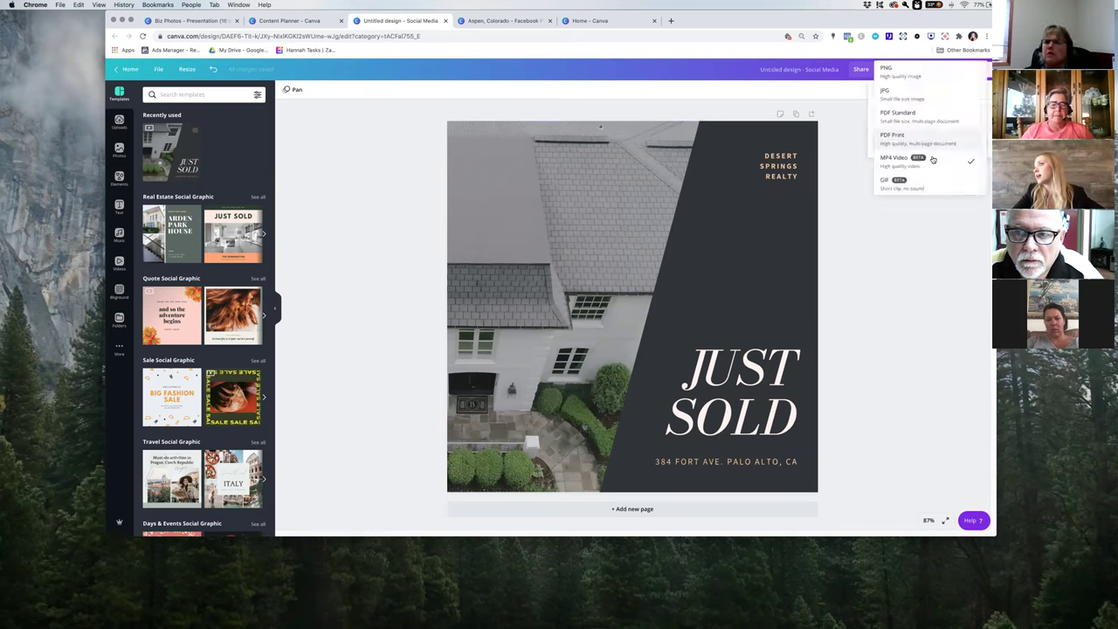
click(895, 187)
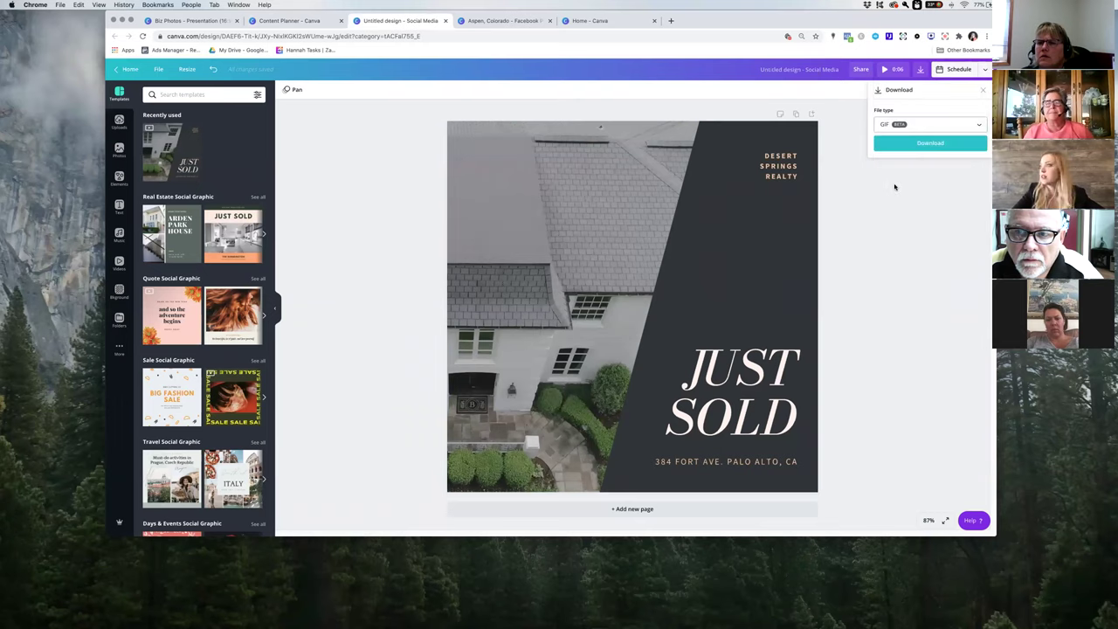
click(930, 145)
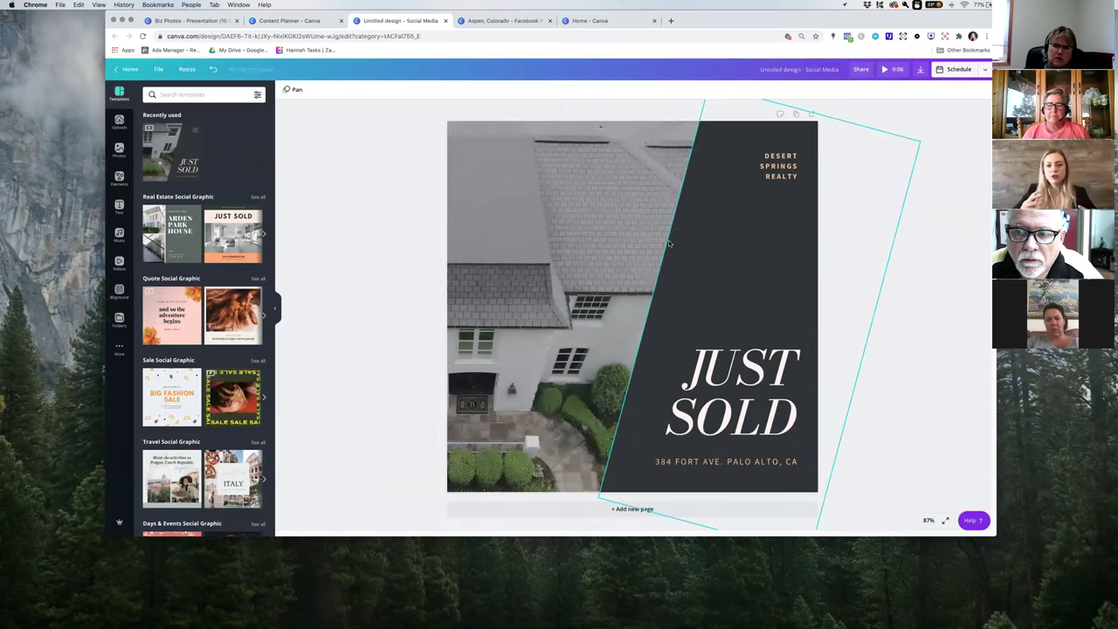
click(844, 157)
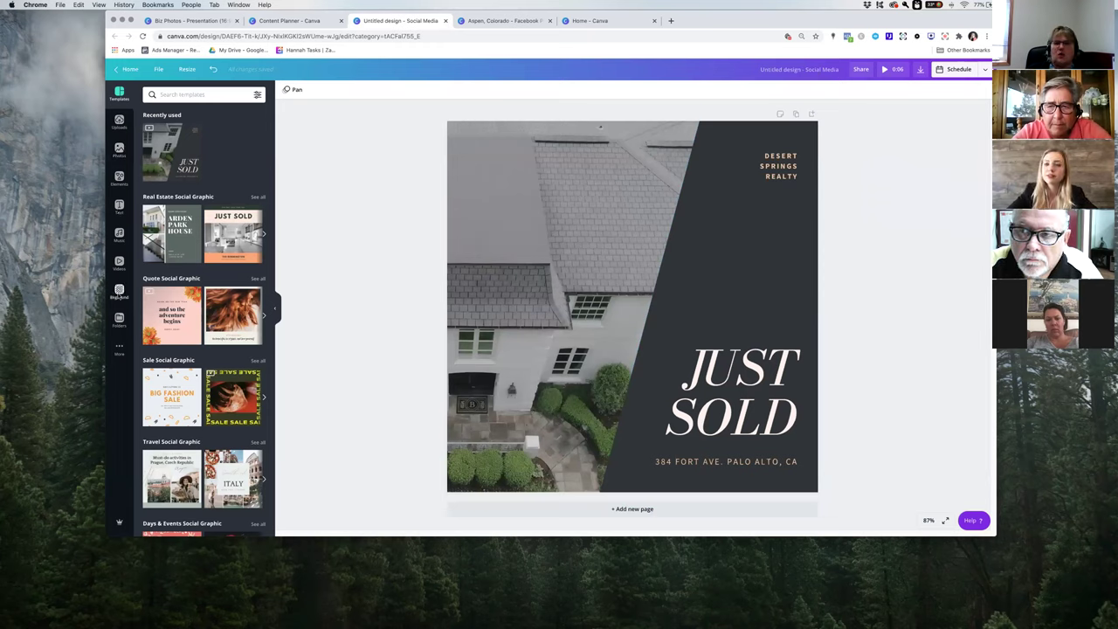
Check the folders list and search the Elements library for "lines"
click(118, 320)
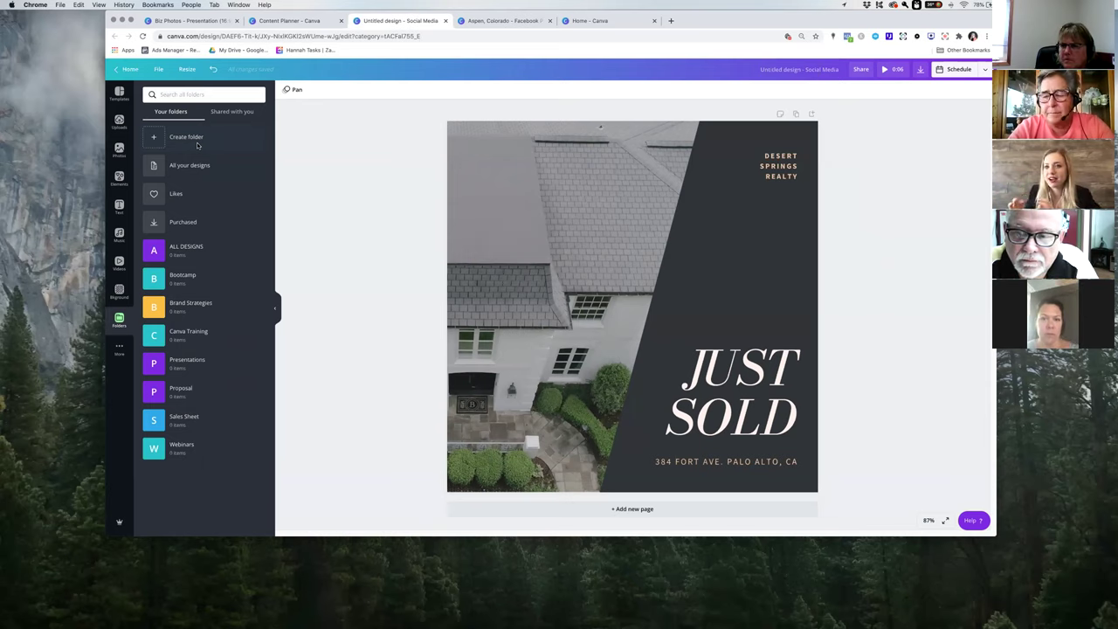
click(123, 179)
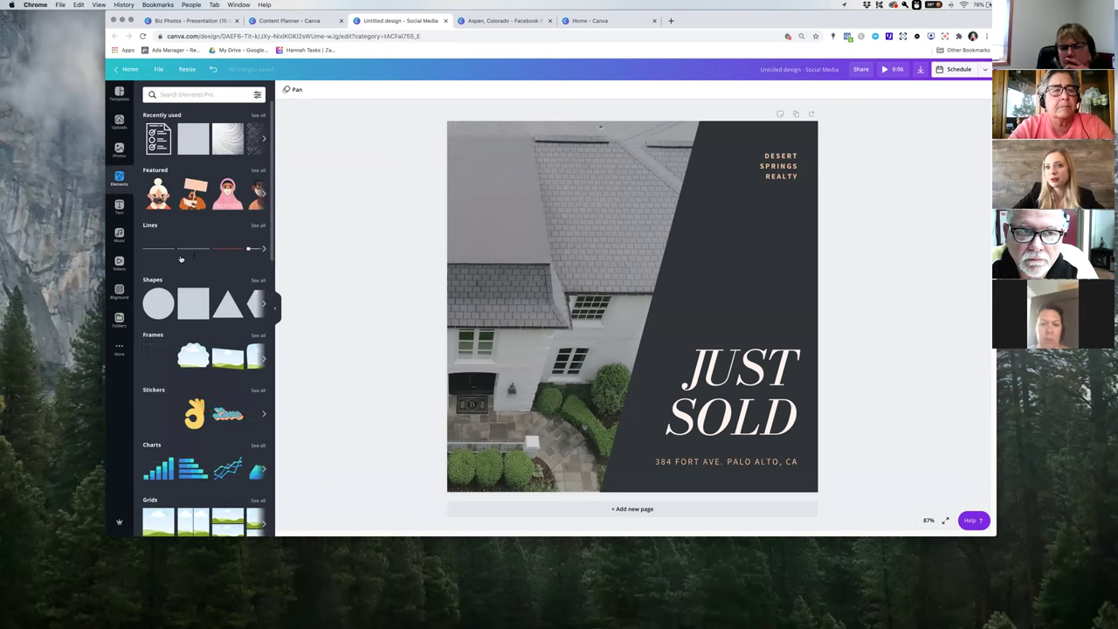
scroll(181, 254, down, 2)
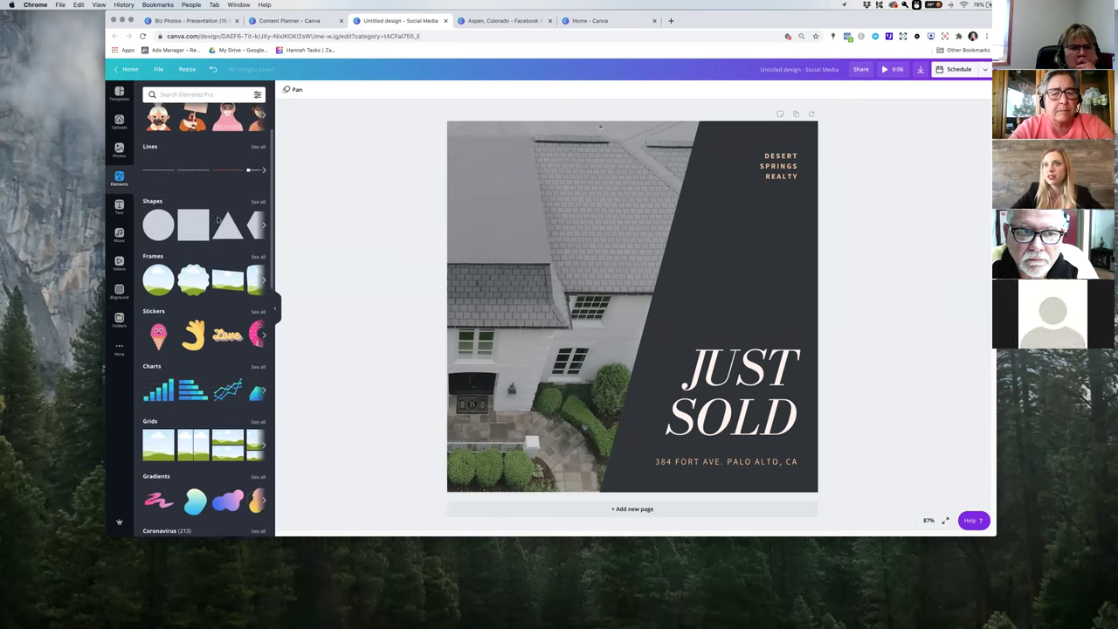
scroll(200, 127, up, 1)
click(186, 97)
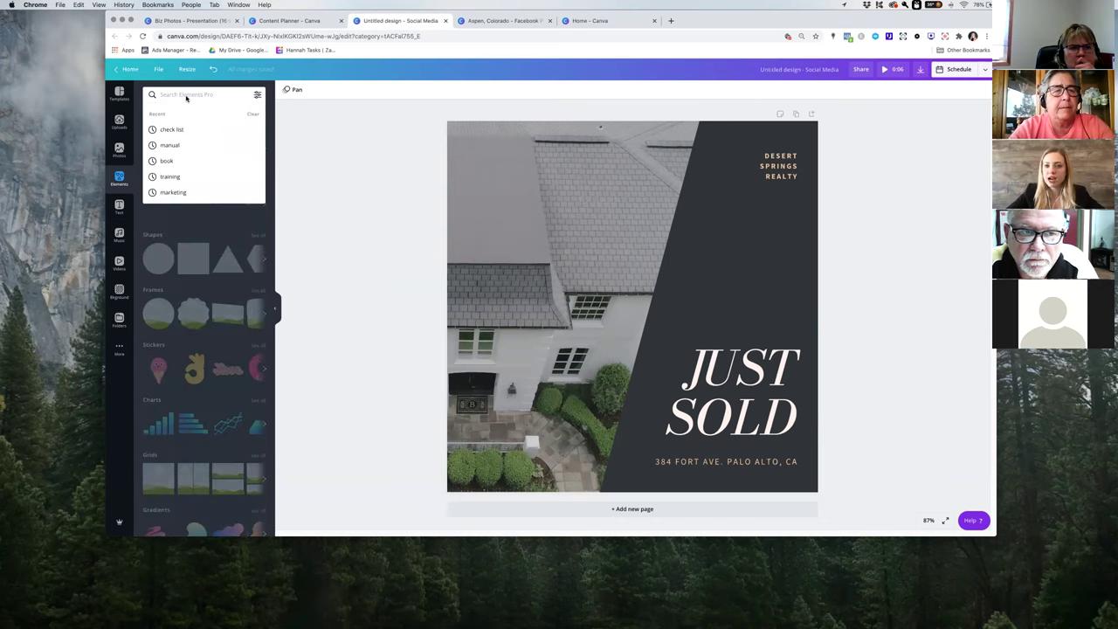
text(lines)
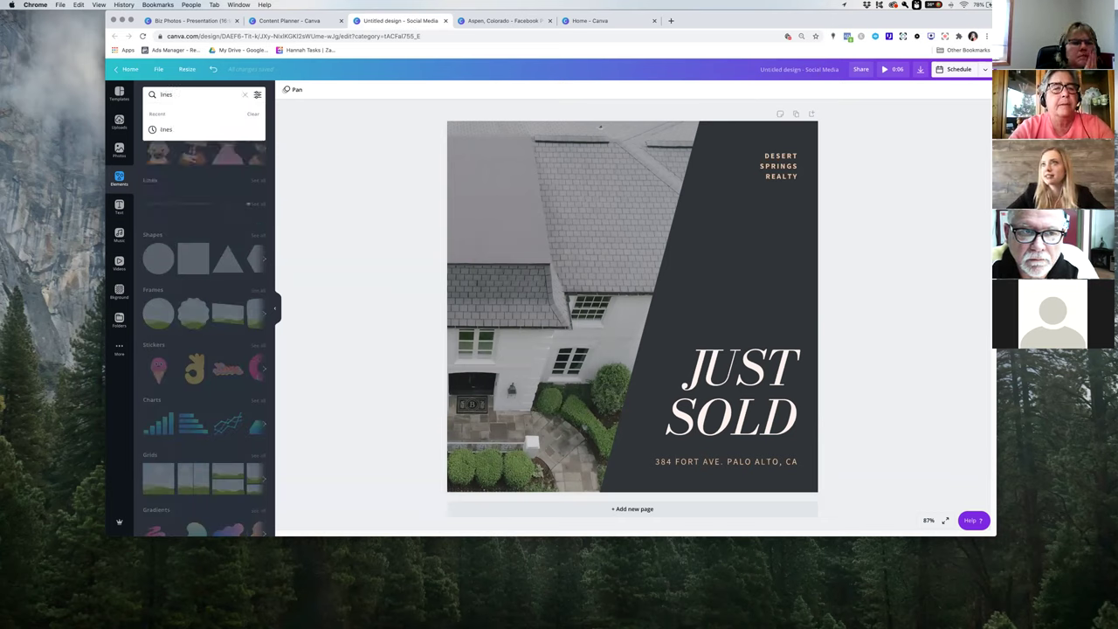
key(Return)
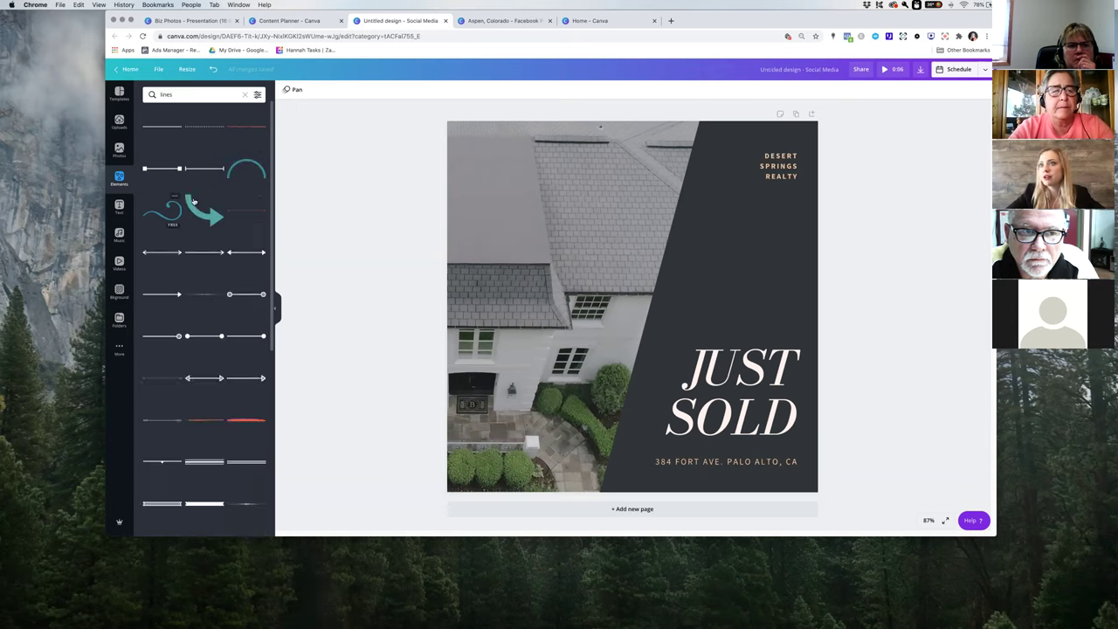
Add the semicircular arc to the page, enlarge it to about double size and place it across the page's lower-left corner
click(238, 180)
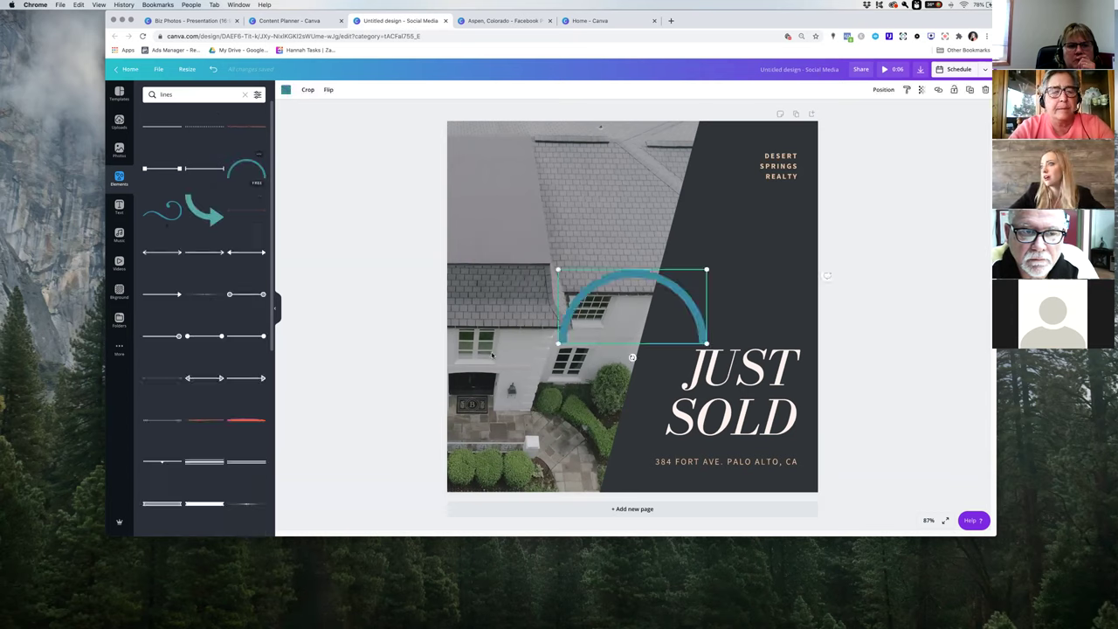
drag(706, 343, 872, 426)
drag(661, 319, 516, 350)
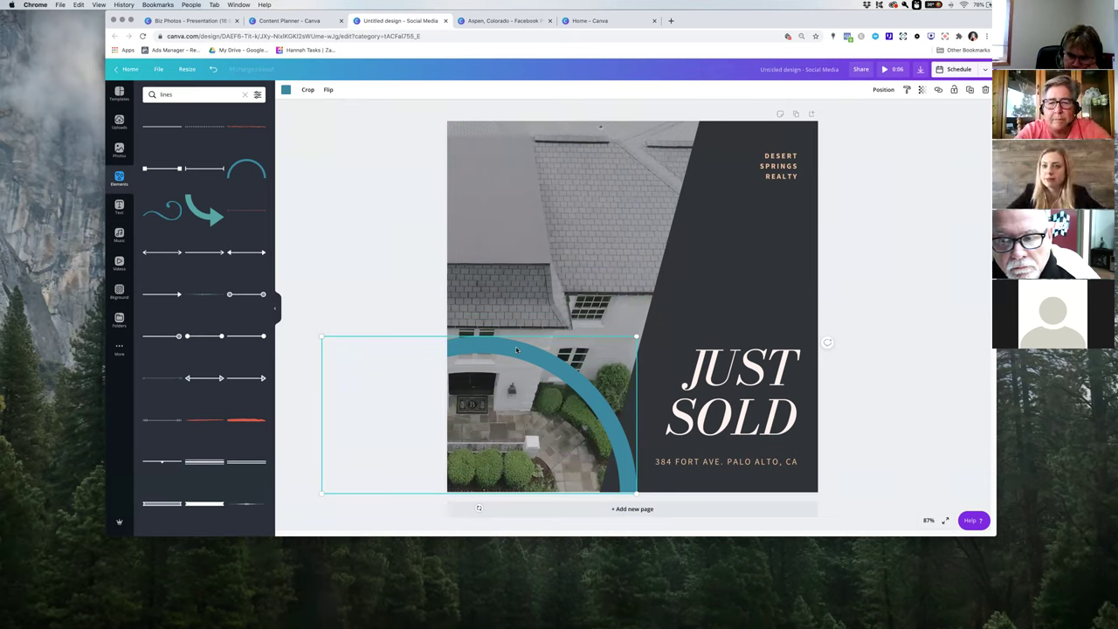
click(743, 371)
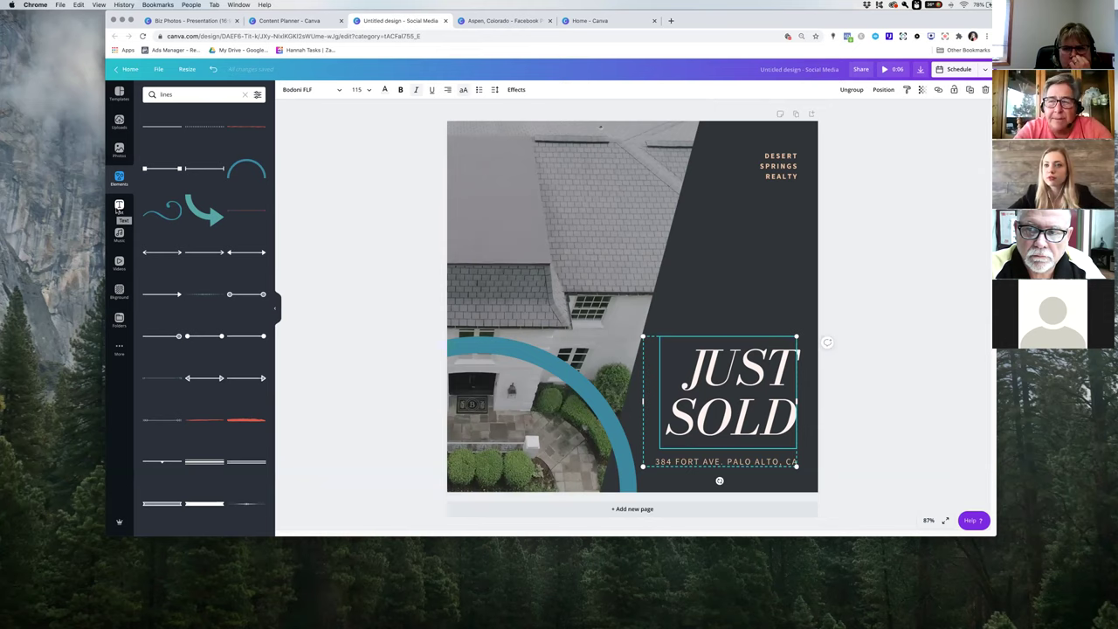
Switch to the Aspen, Colorado design and look through its folders and Facebook post templates
click(293, 21)
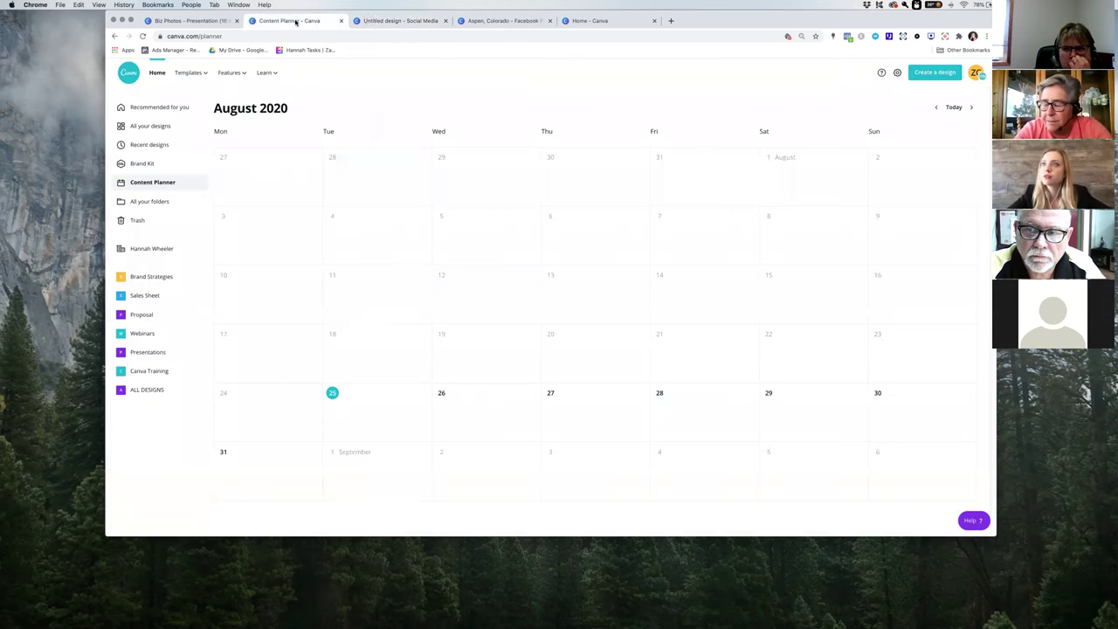
click(409, 20)
click(486, 23)
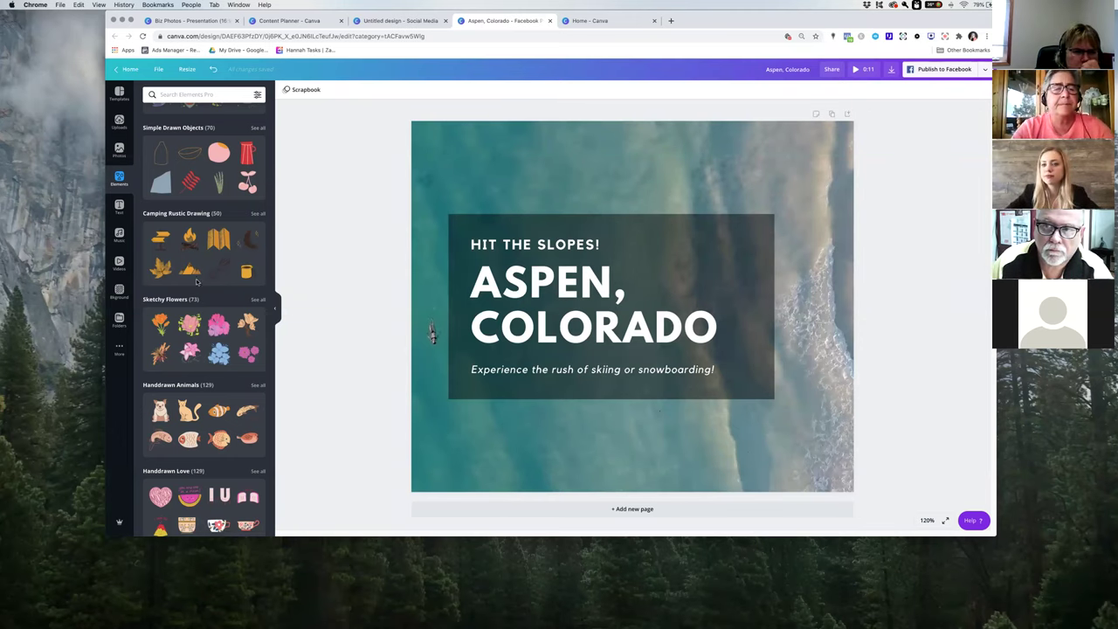
click(118, 322)
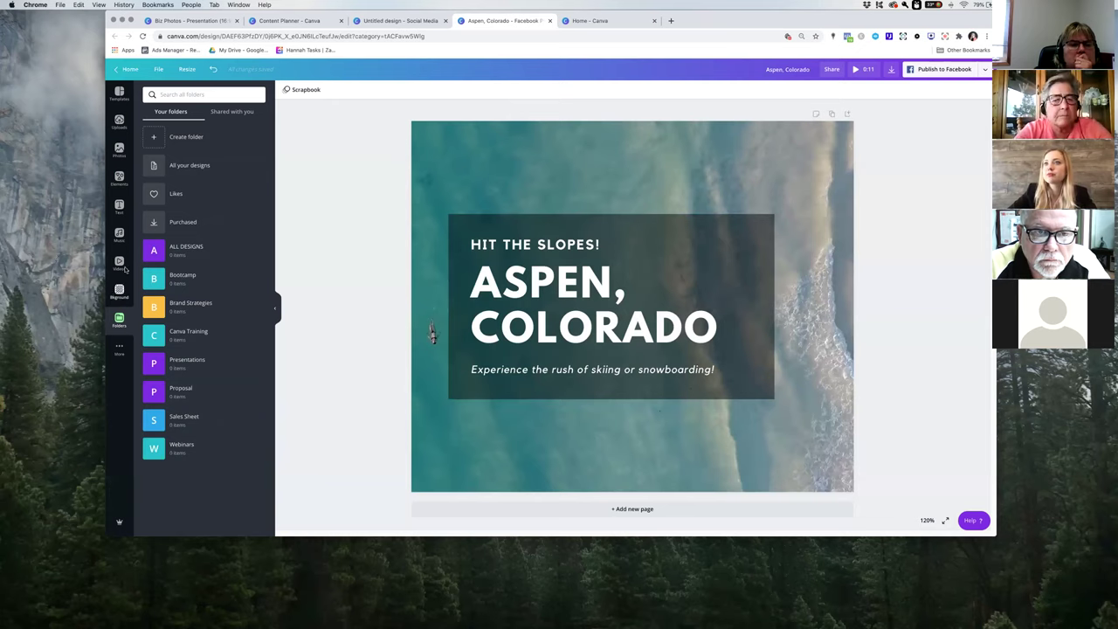
click(119, 93)
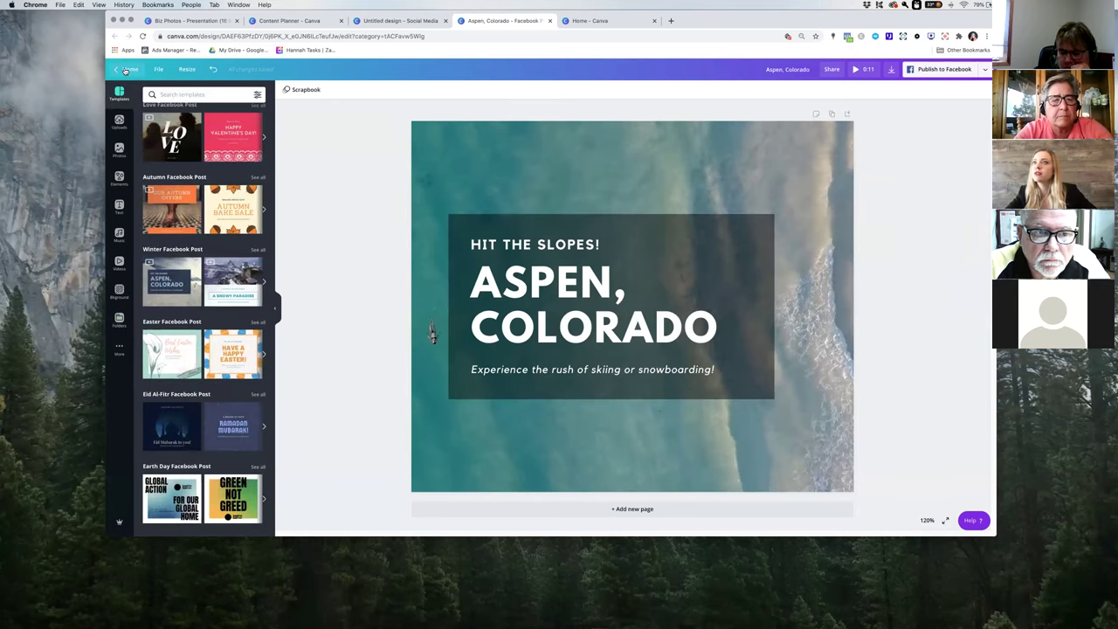
Return to the Canva home page and show the Social Media design types
click(129, 69)
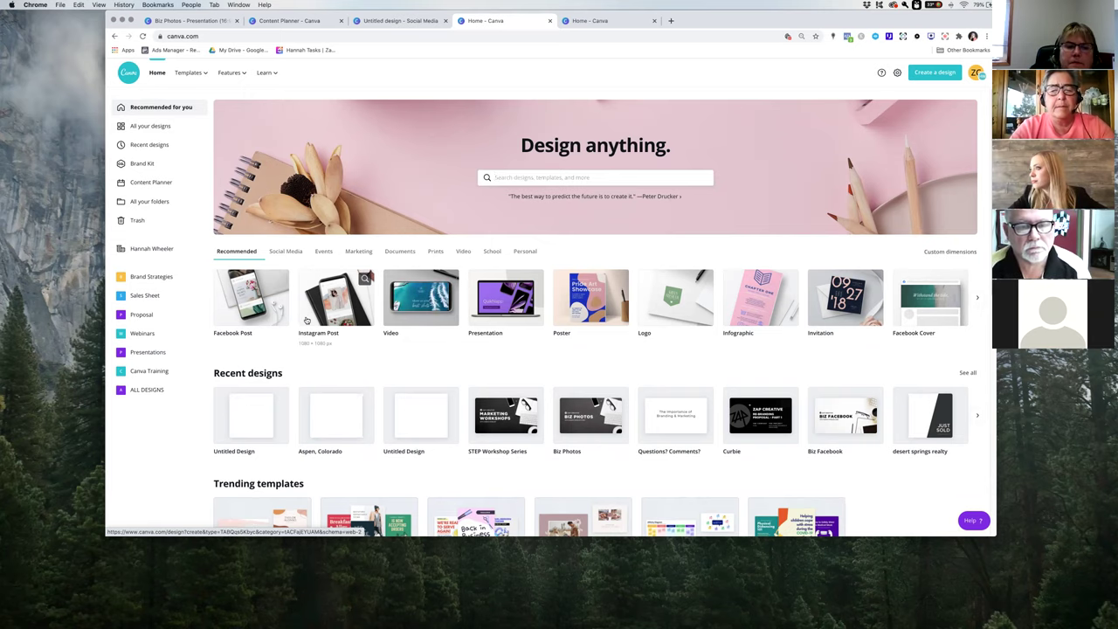
scroll(303, 320, down, 2)
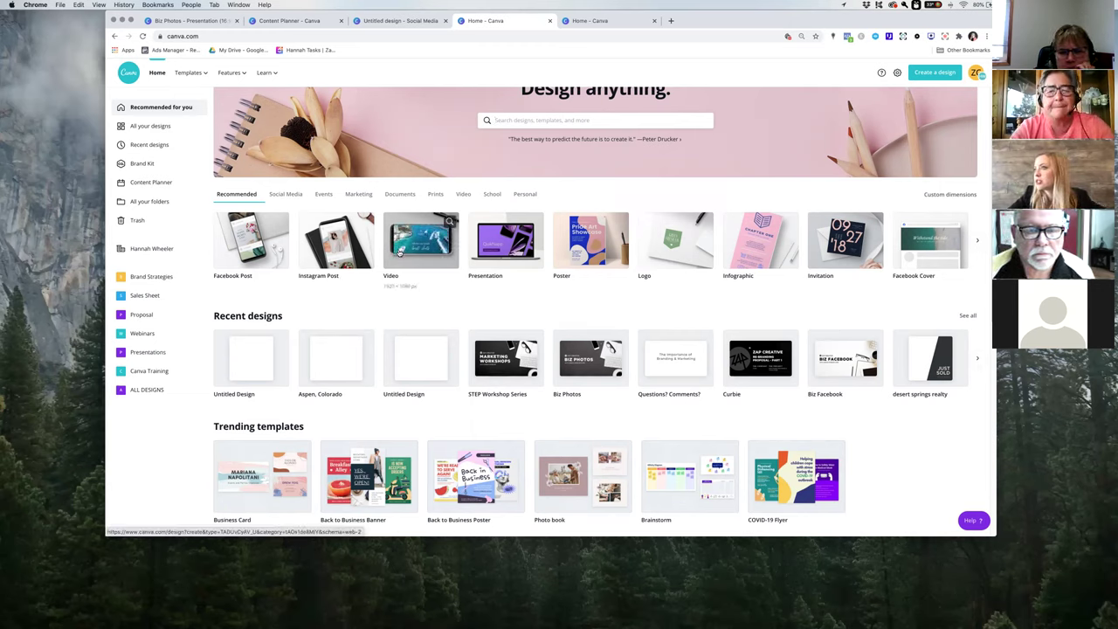
scroll(399, 252, up, 1)
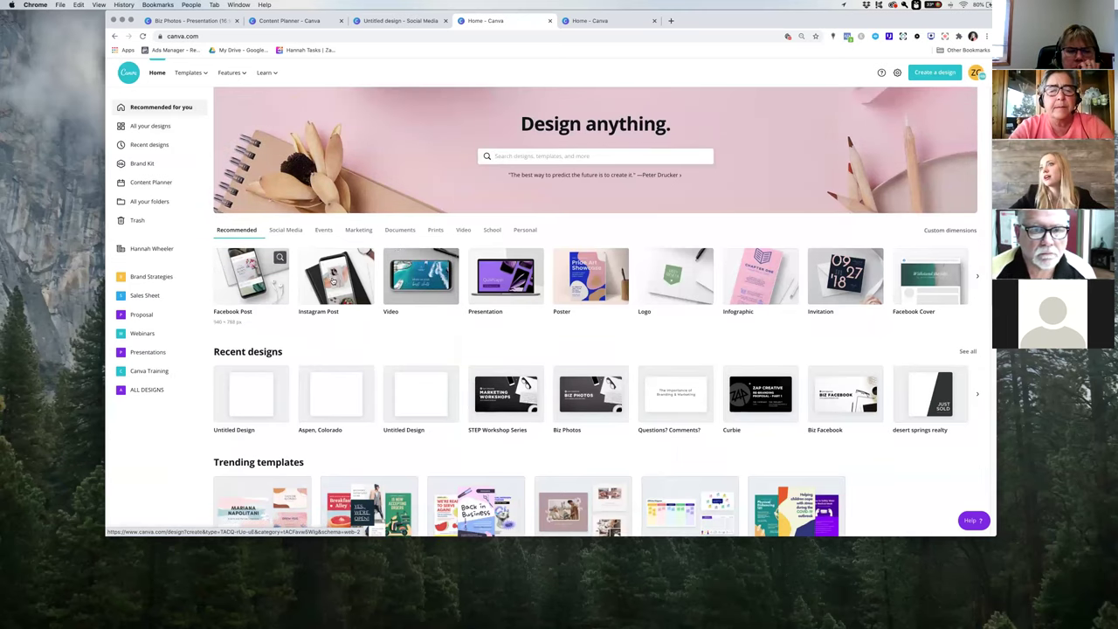
click(285, 230)
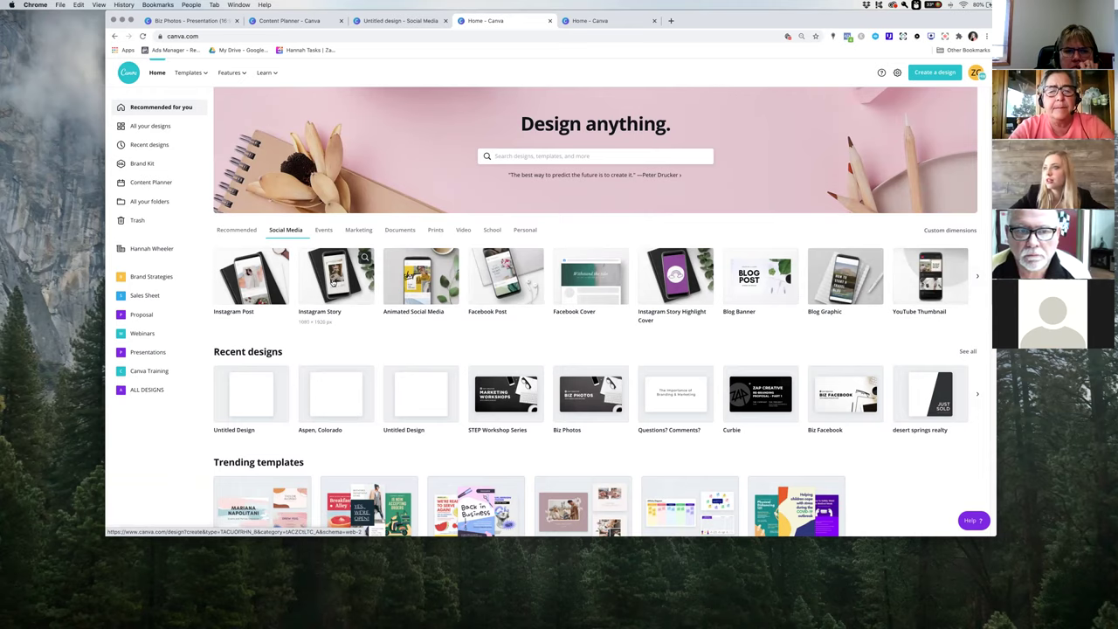
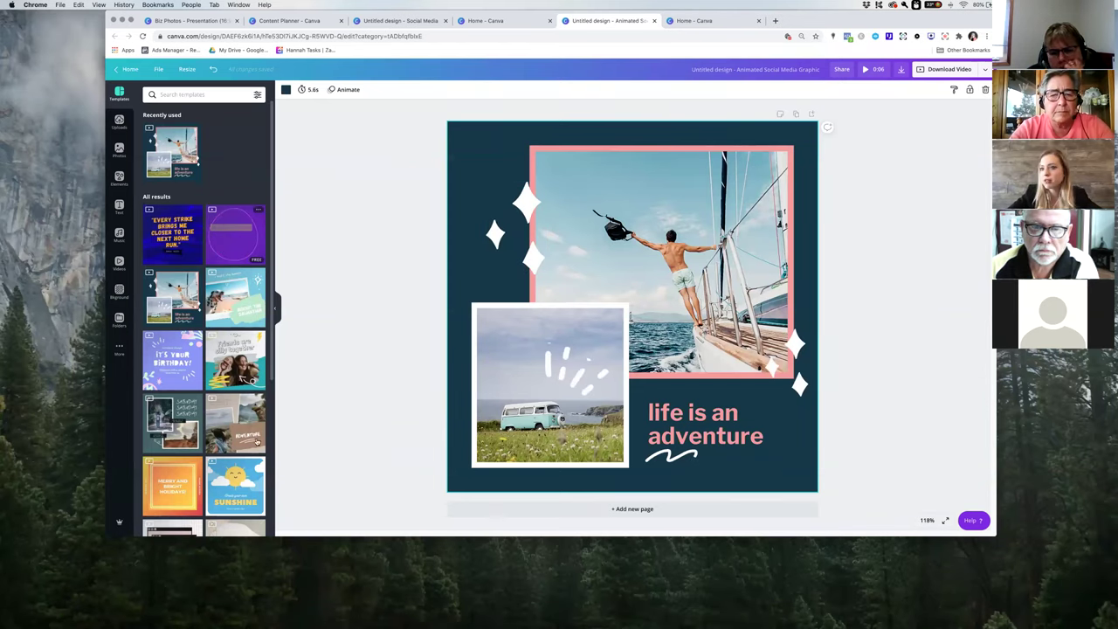
Browse the animated social media templates and apply the "Waiting for waffle o' clock!" template to the page
scroll(212, 328, down, 1)
scroll(212, 327, down, 5)
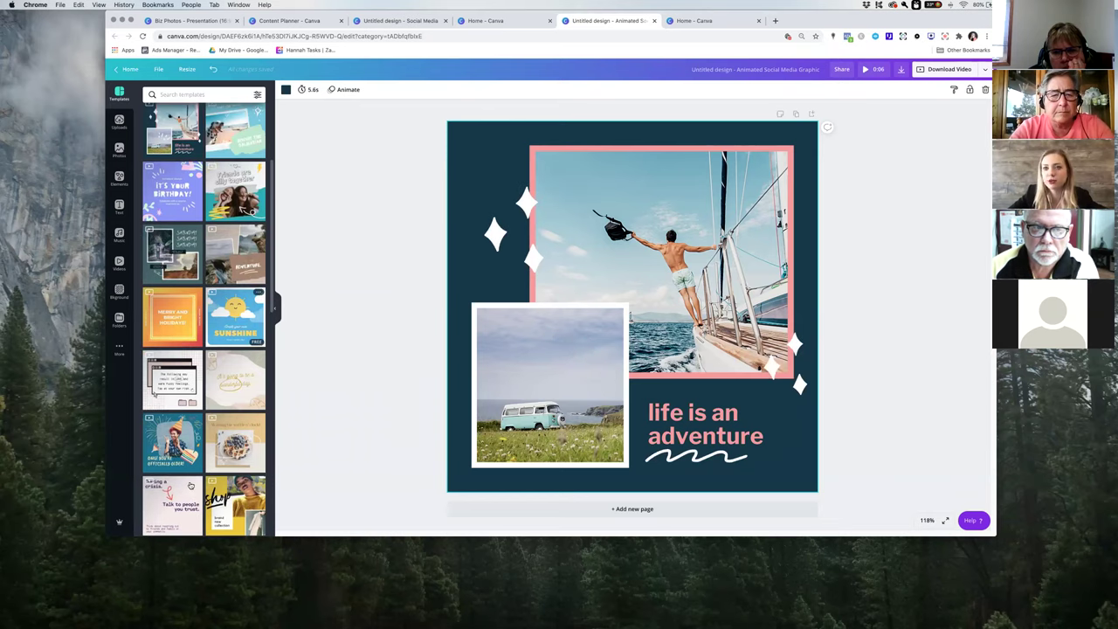
click(178, 505)
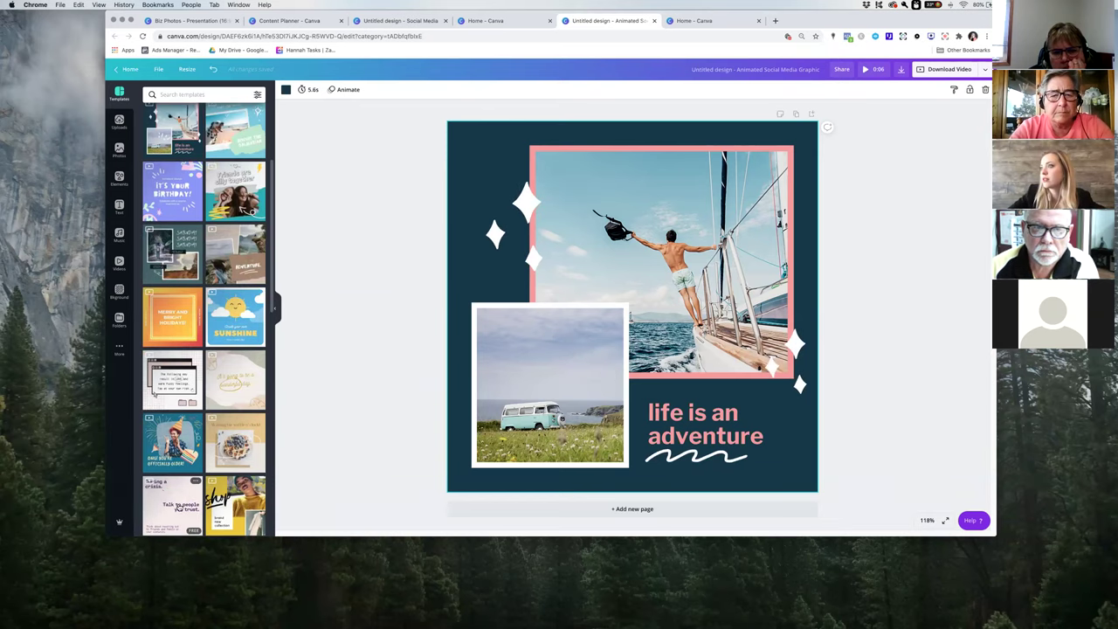
click(227, 441)
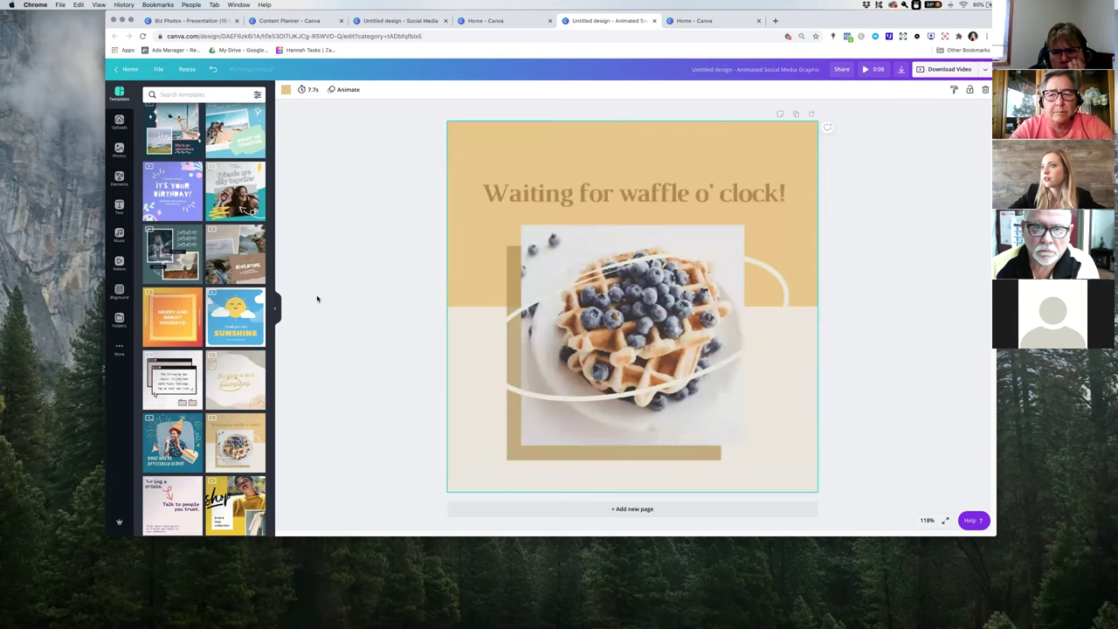
Change the waffle design's page background to the teal brand color
scroll(251, 188, down, 5)
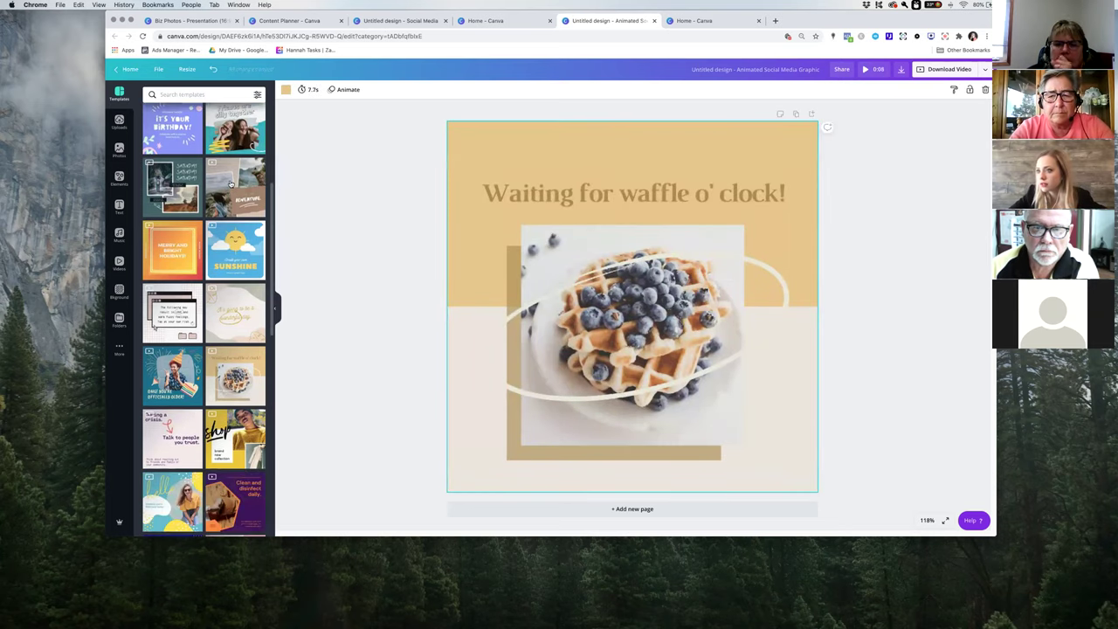
scroll(241, 325, down, 4)
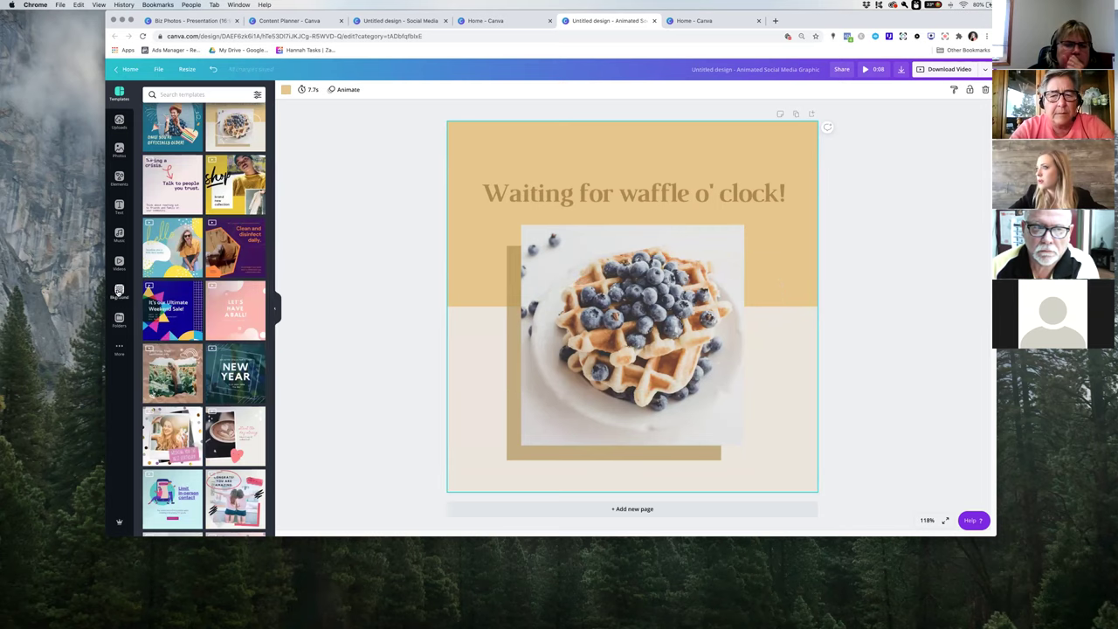
click(119, 292)
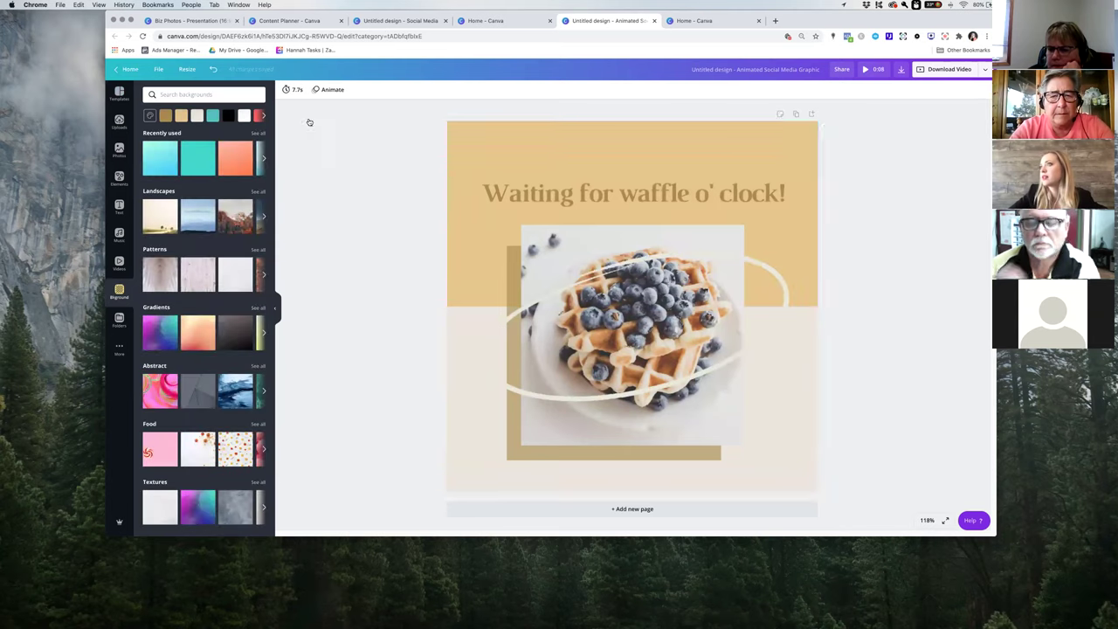
click(287, 89)
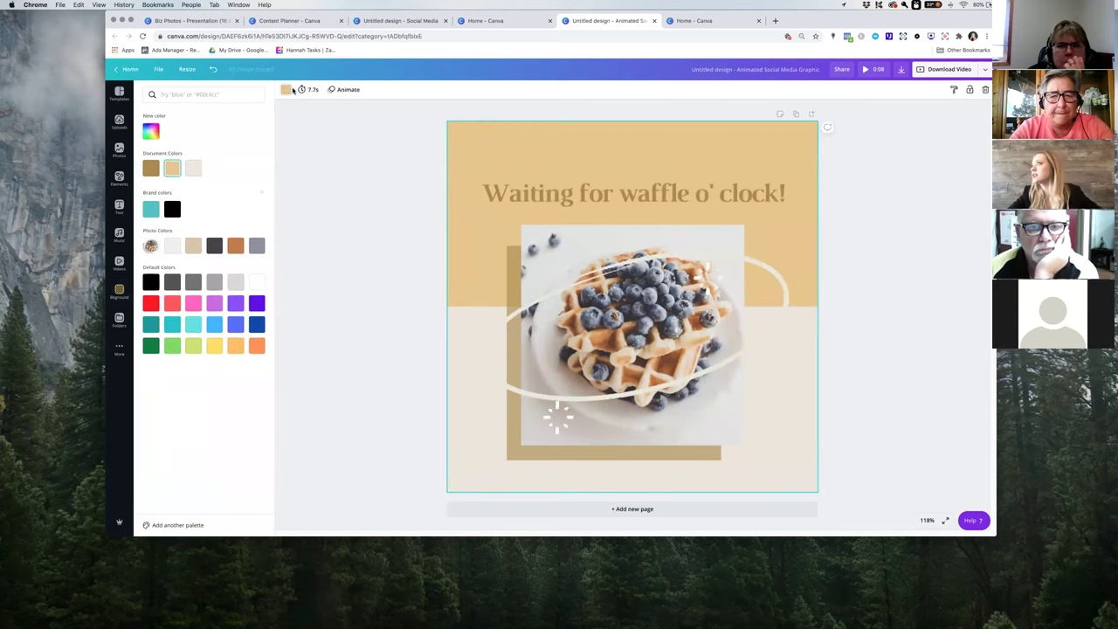
click(153, 212)
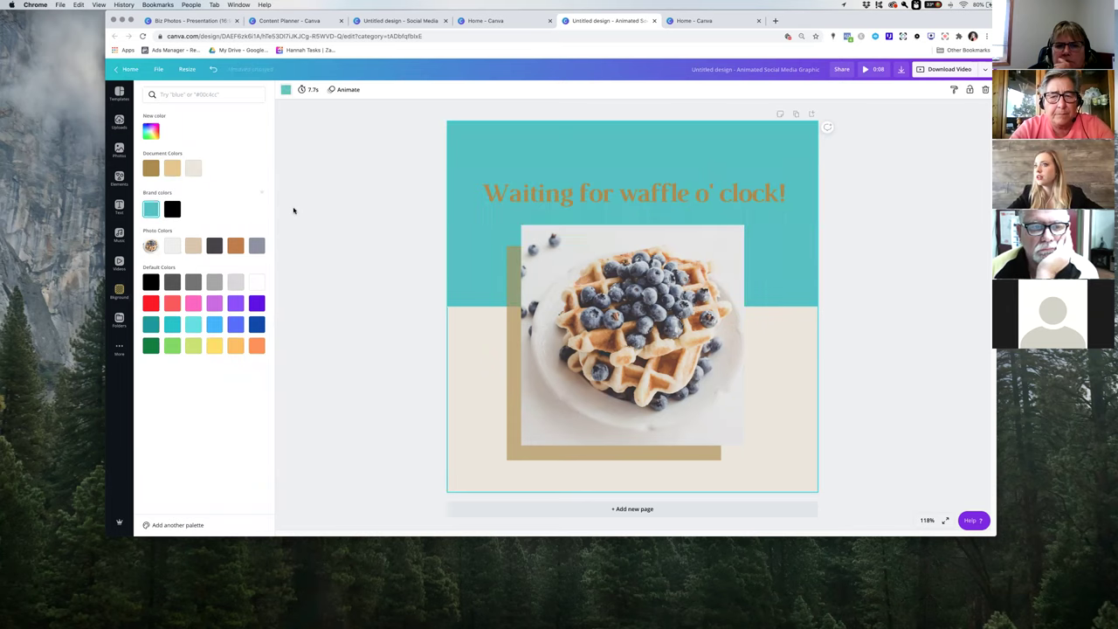
click(292, 210)
click(503, 340)
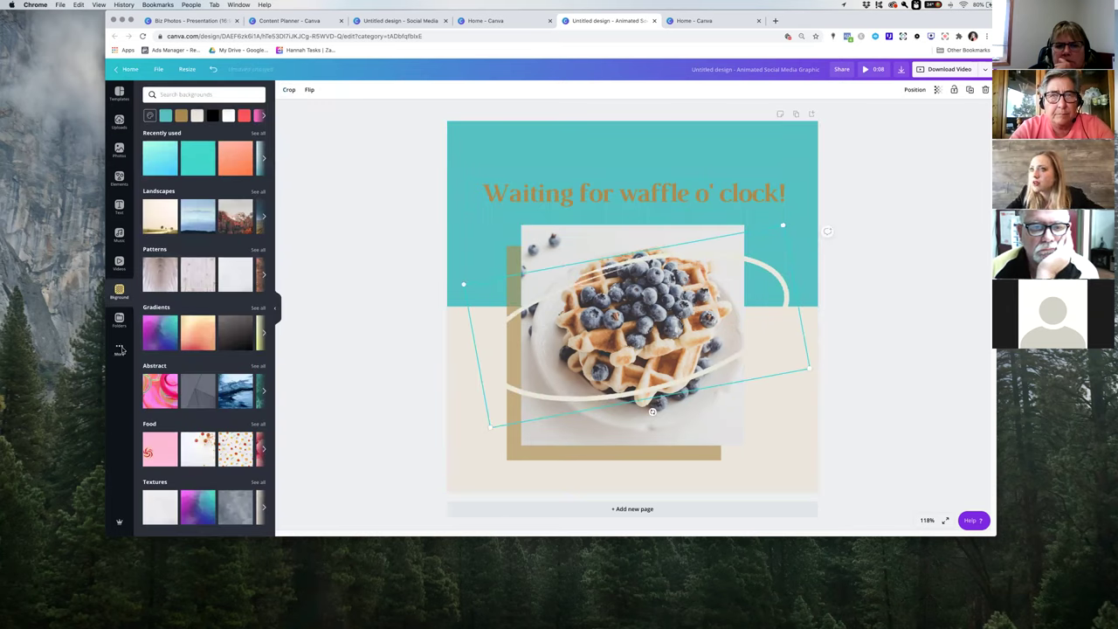
key(Delete)
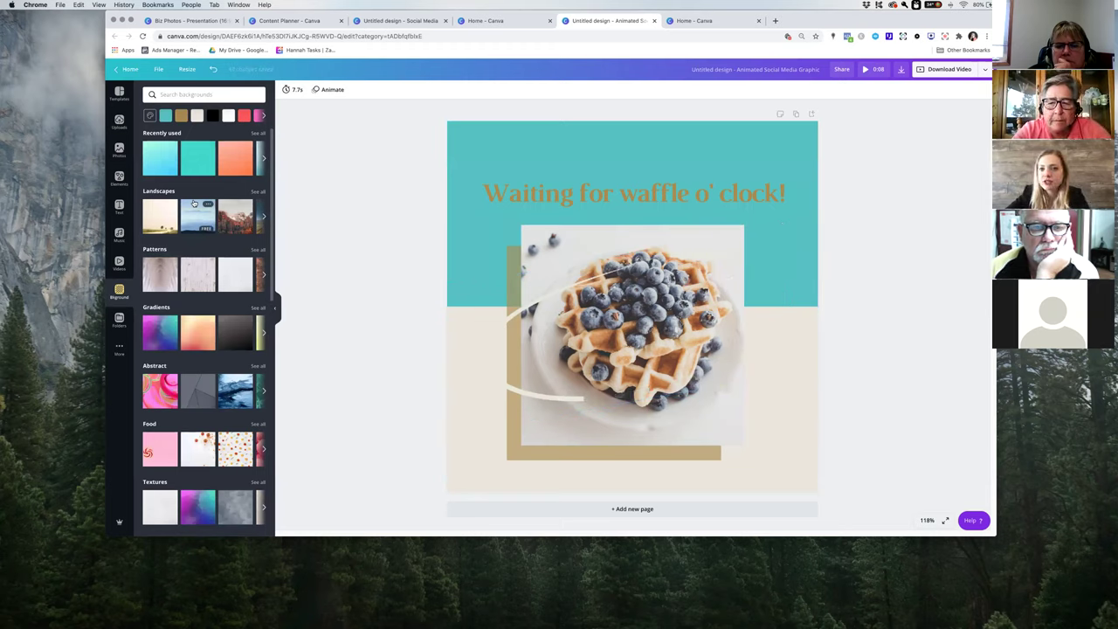
Look through the background categories and show the available text styles
scroll(167, 316, down, 2)
scroll(168, 316, down, 3)
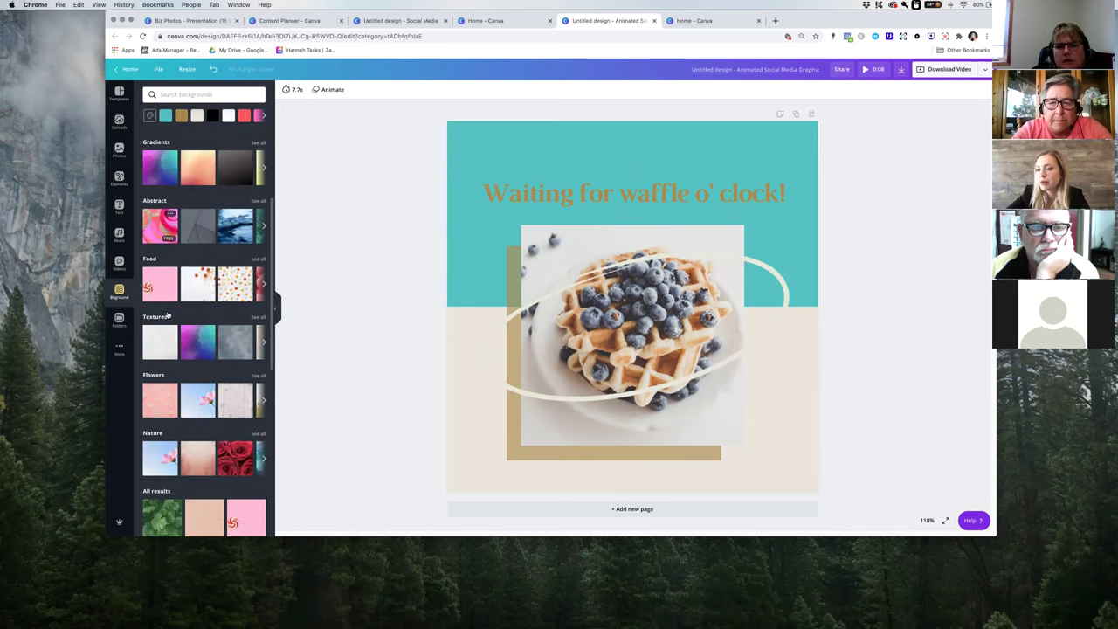
scroll(168, 317, down, 1)
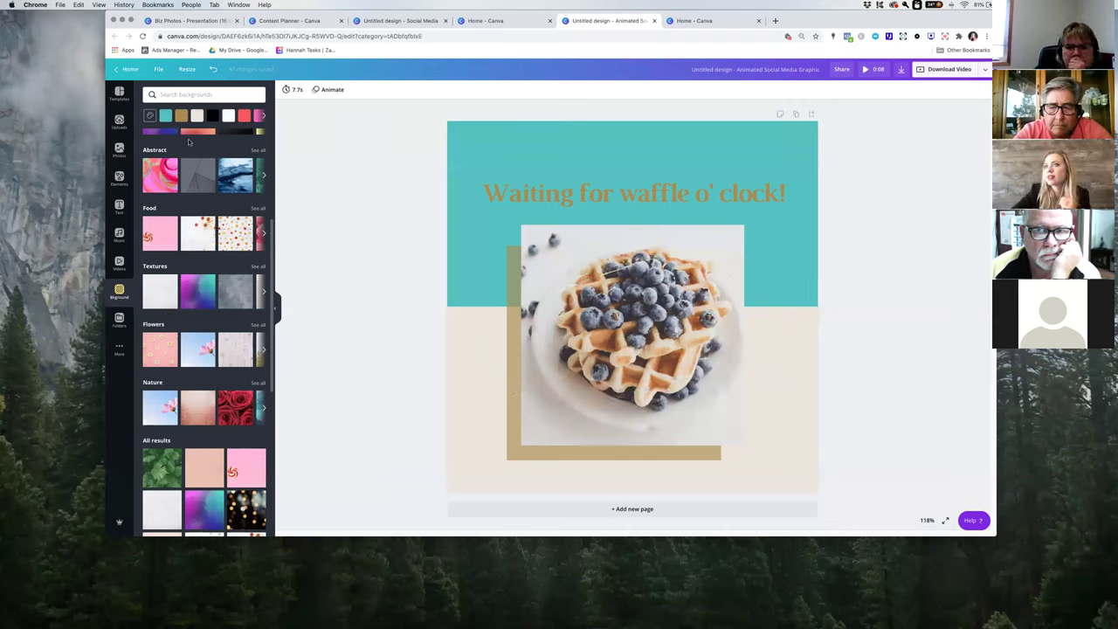
click(119, 206)
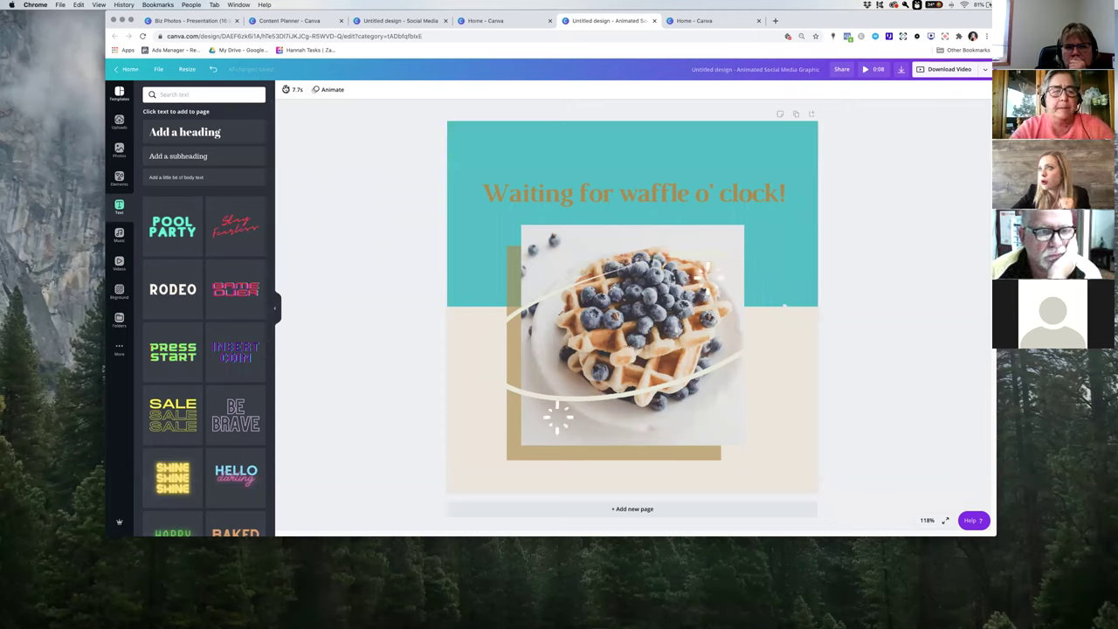
Switch to the Biz Photos presentation and view the CANVA page and the services page above it
key(super+3)
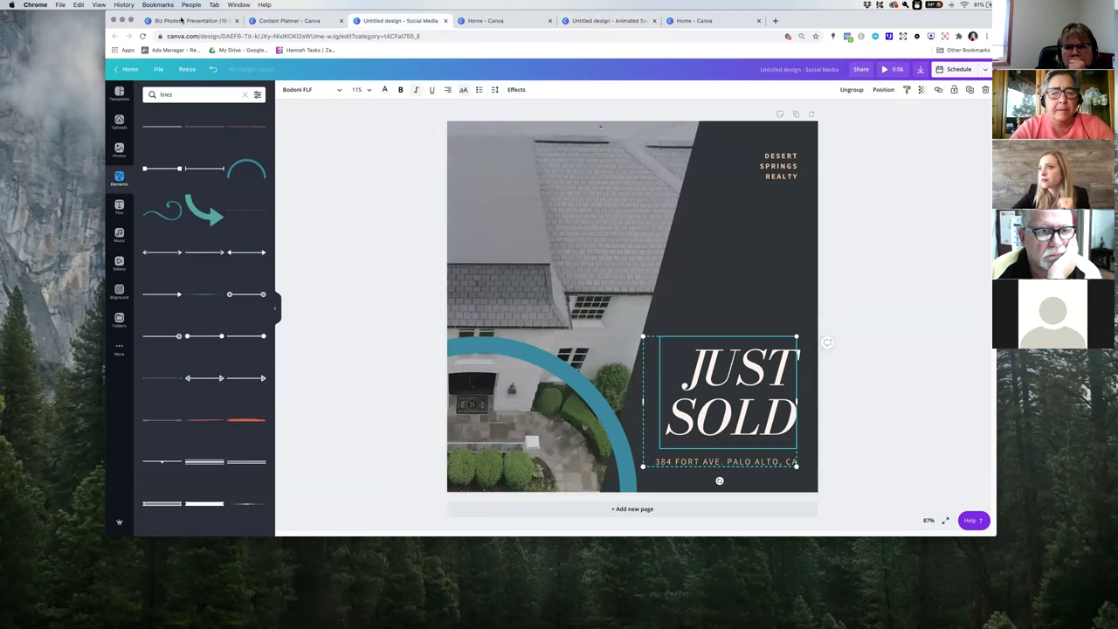
click(187, 24)
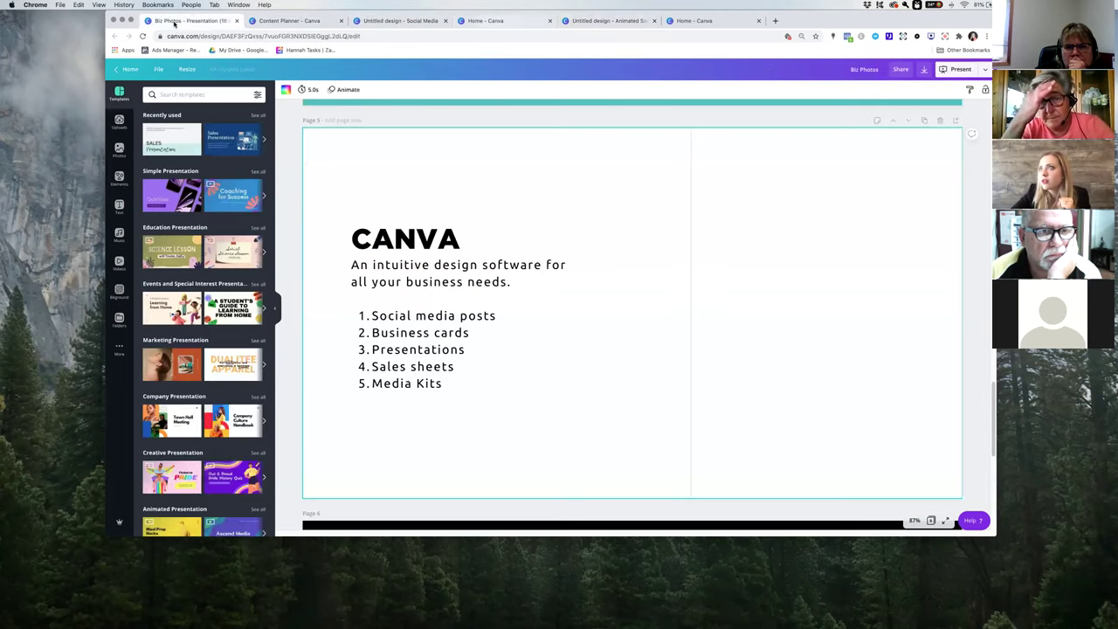
key(super+4)
click(173, 24)
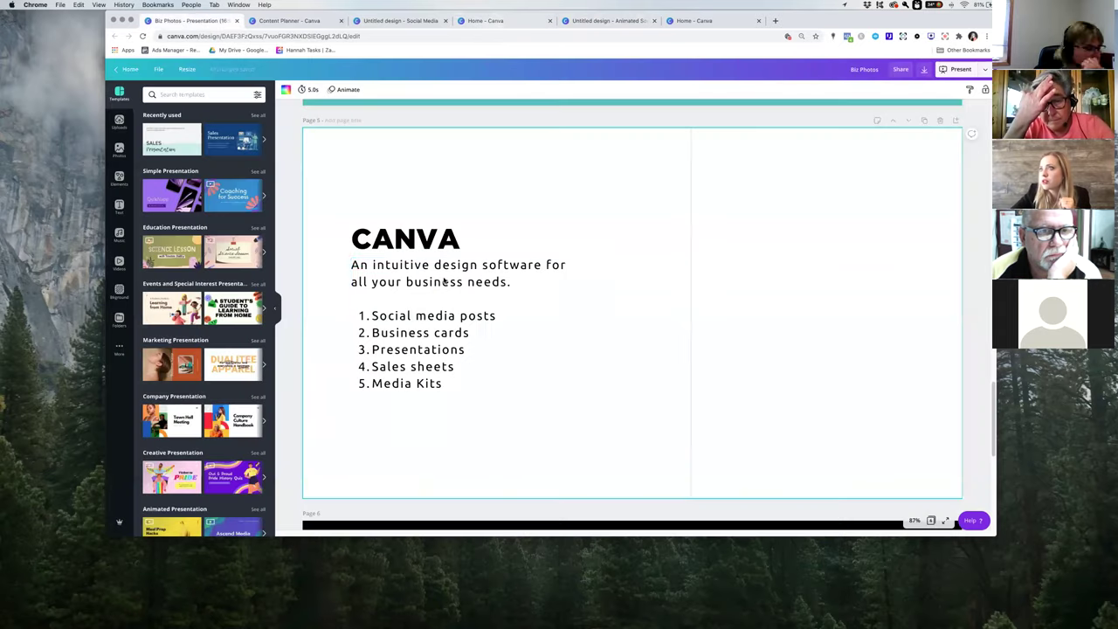
scroll(445, 281, up, 2)
scroll(388, 257, up, 2)
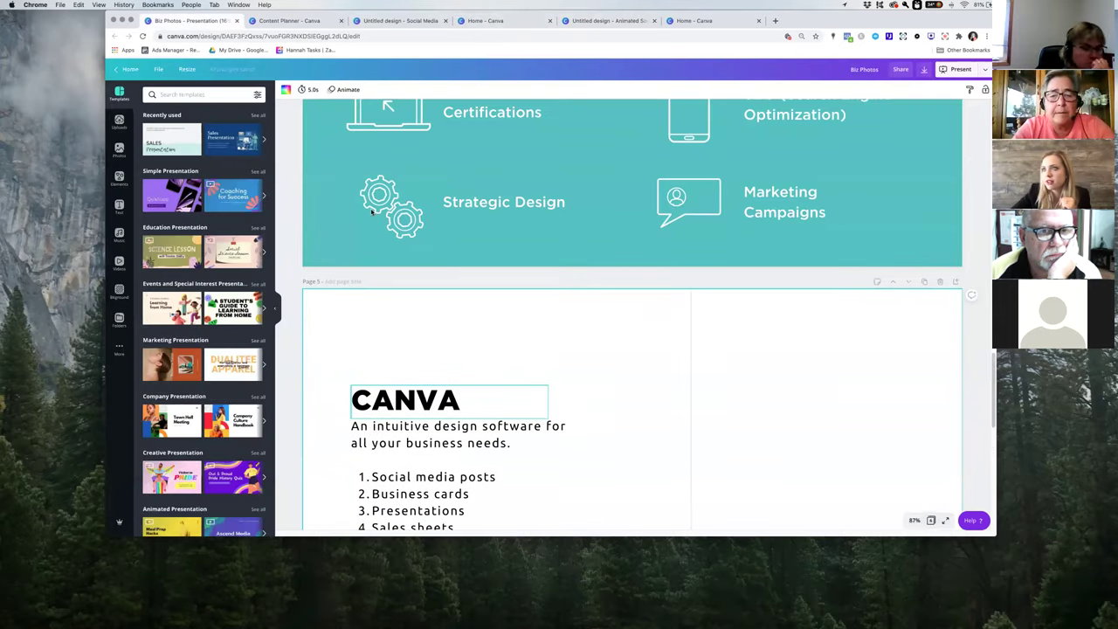
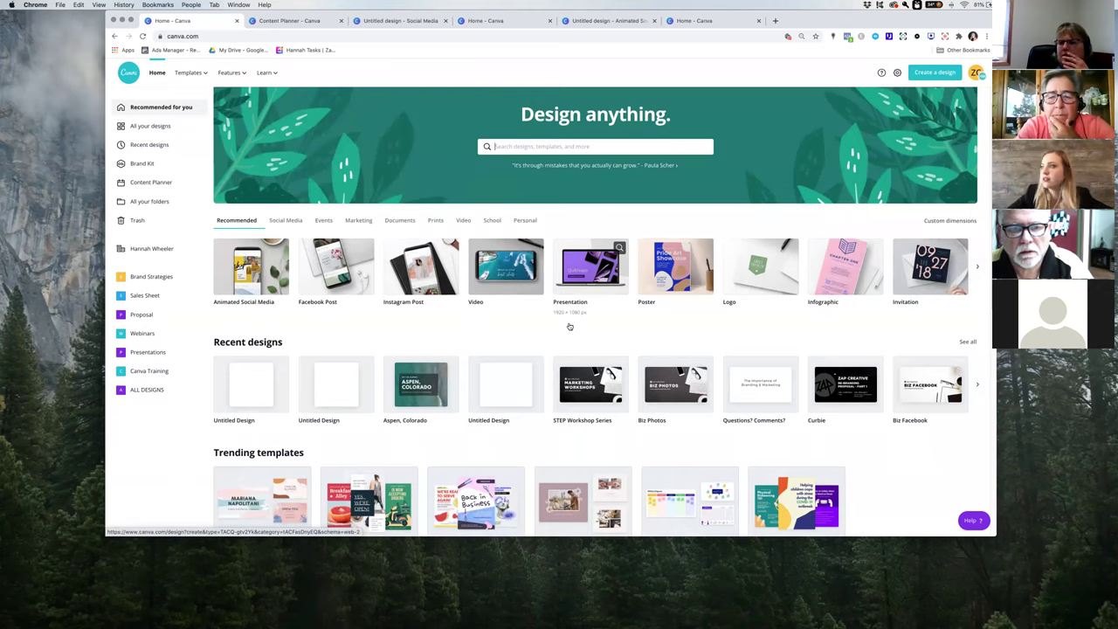
Create a new Poster design and apply the "How to use a mask?" template from the Coronavirus Poster category
click(663, 272)
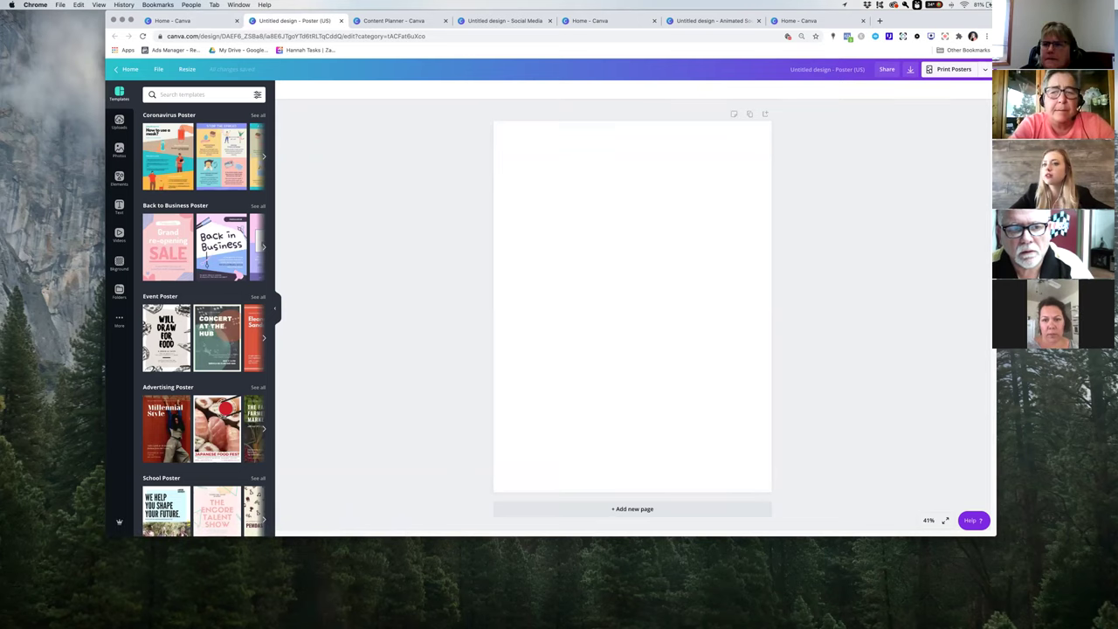
click(502, 206)
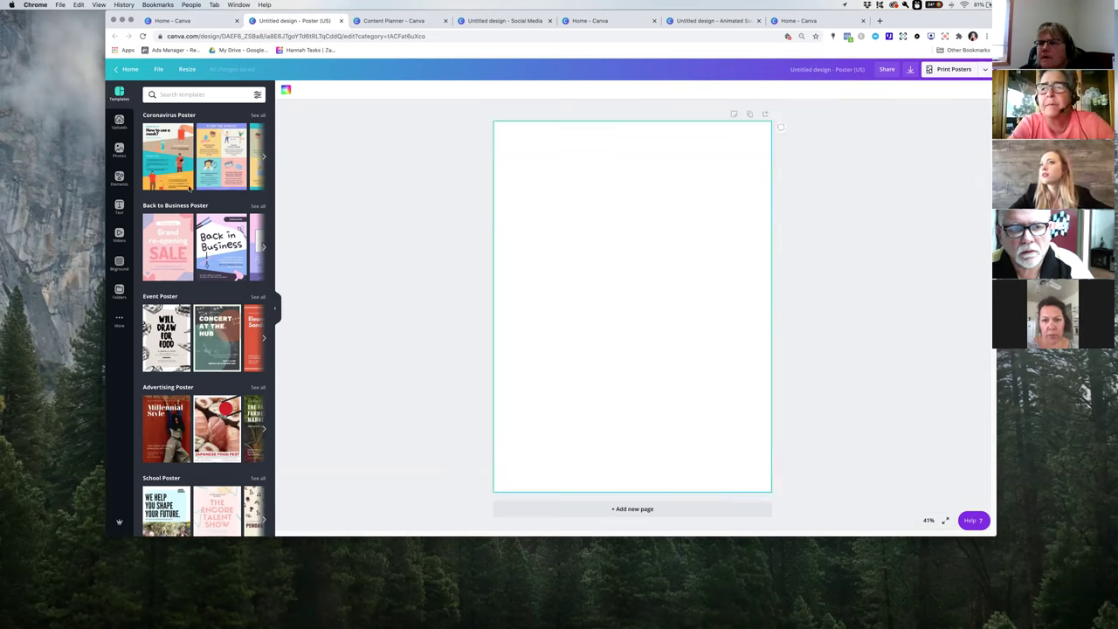
scroll(225, 378, down, 2)
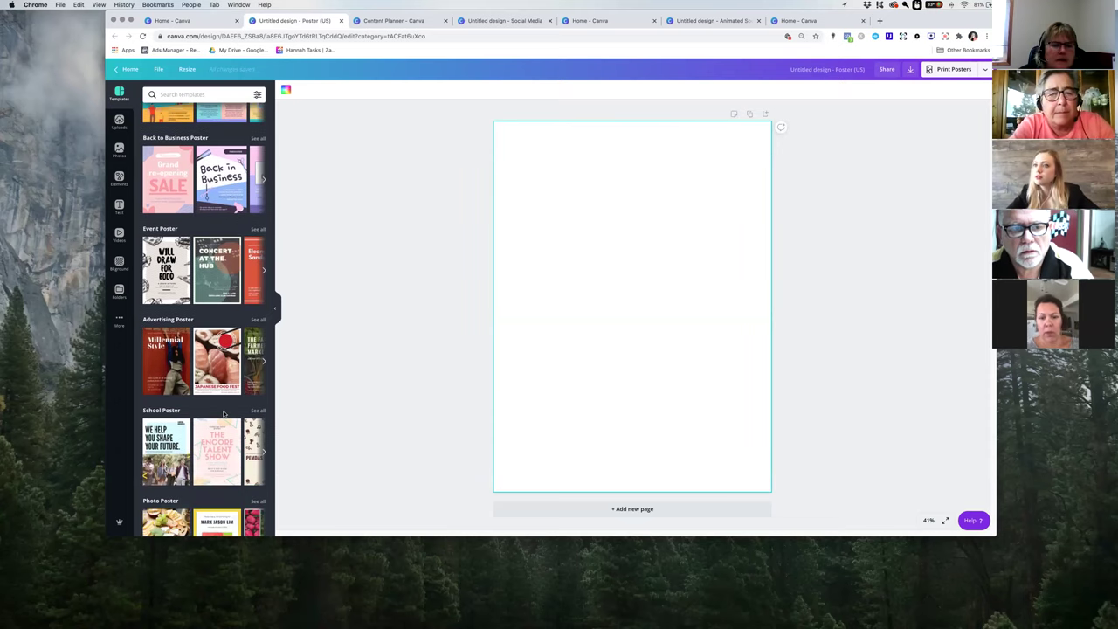
scroll(224, 413, down, 5)
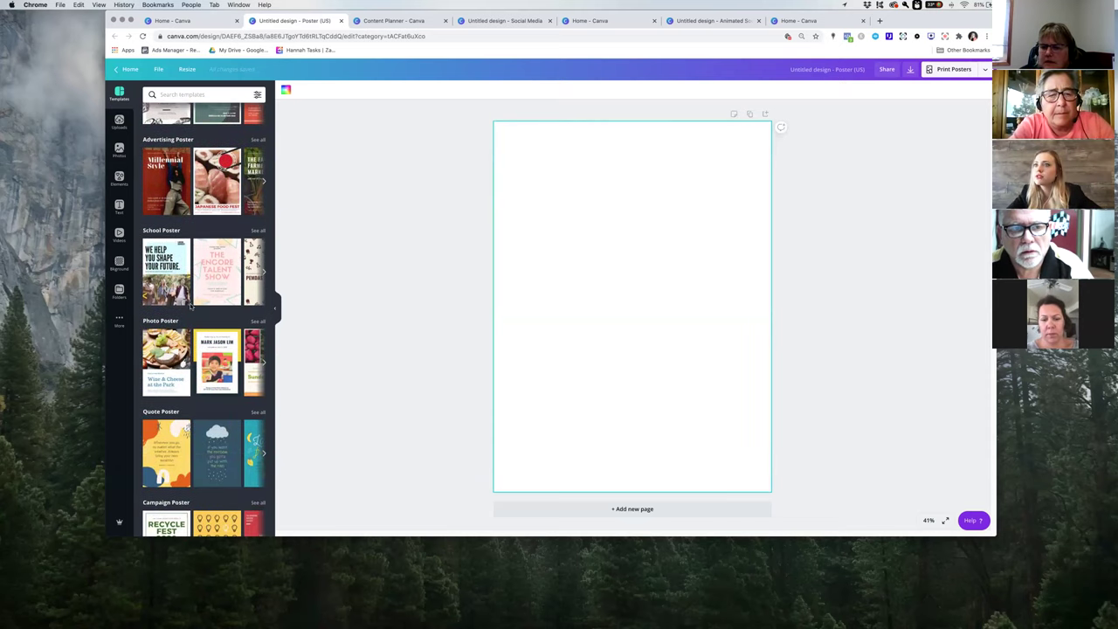
scroll(191, 305, up, 7)
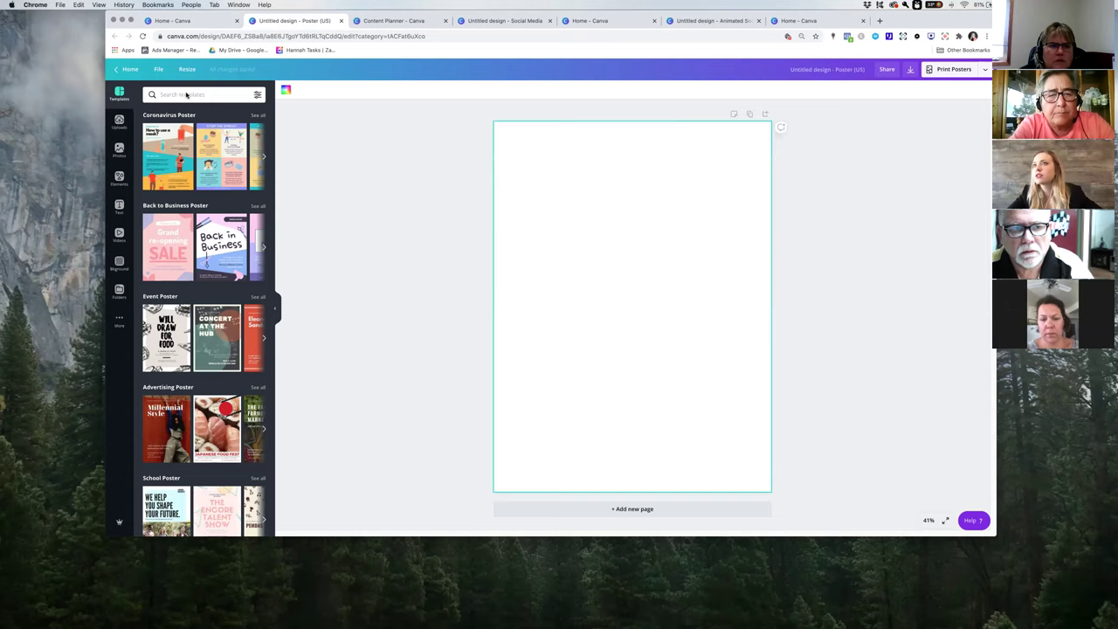
click(156, 154)
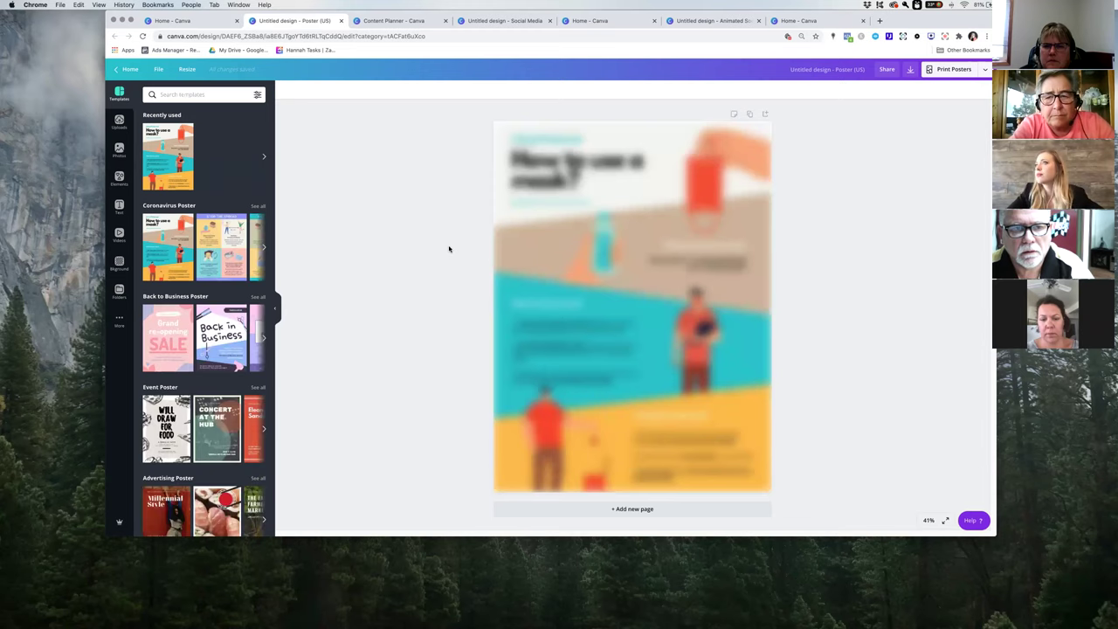
Ungroup the poster's "How to use a mask?" heading from its hashtag and source lines
click(568, 175)
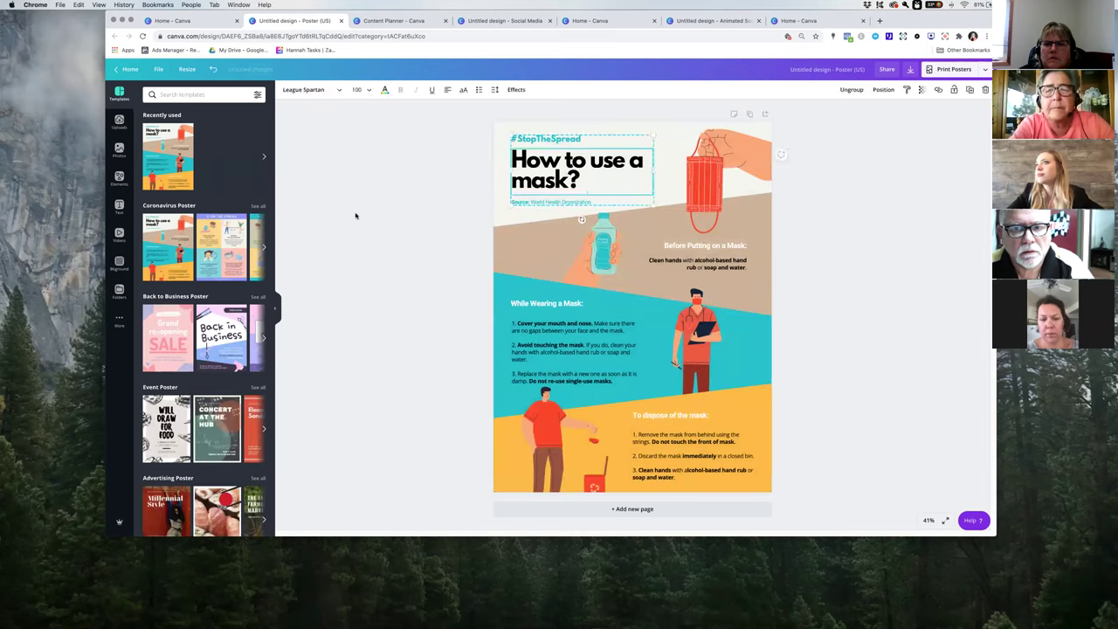
click(424, 184)
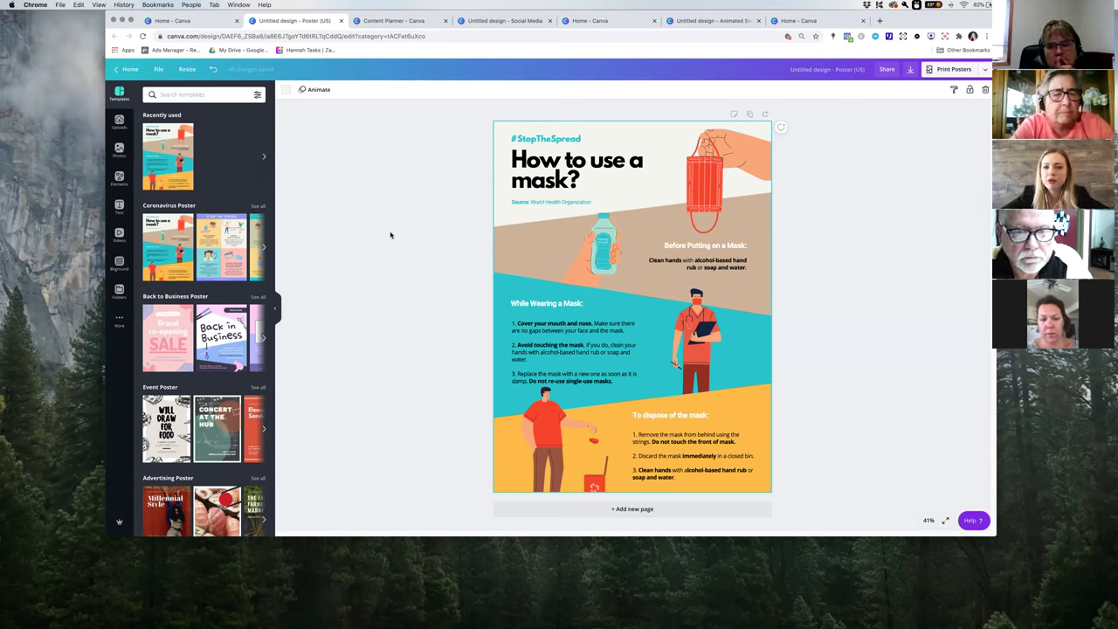
click(556, 179)
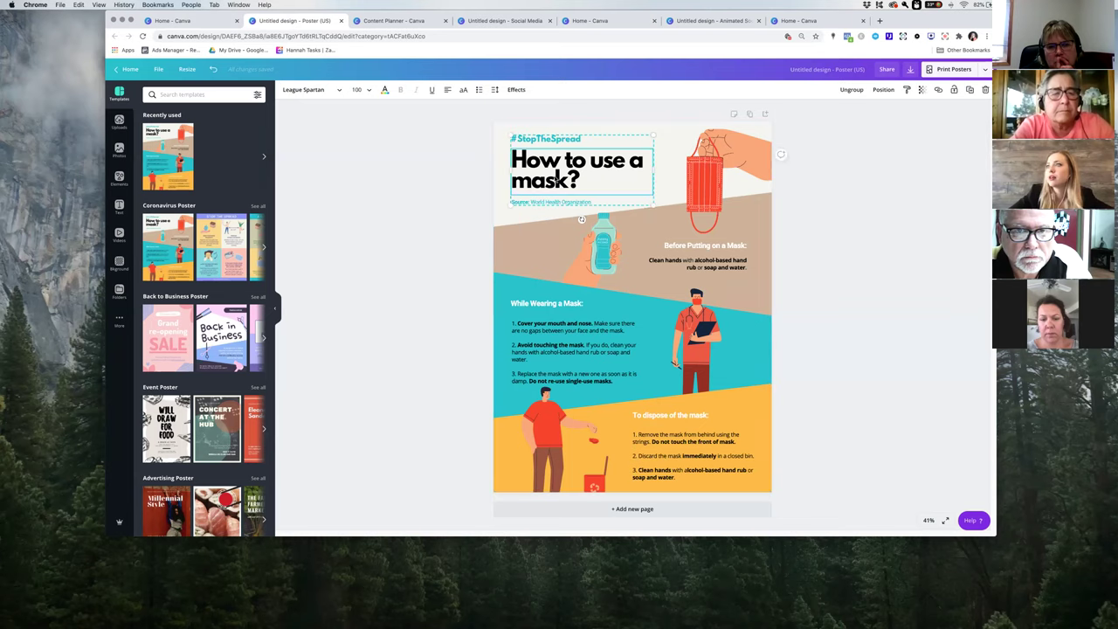
click(851, 90)
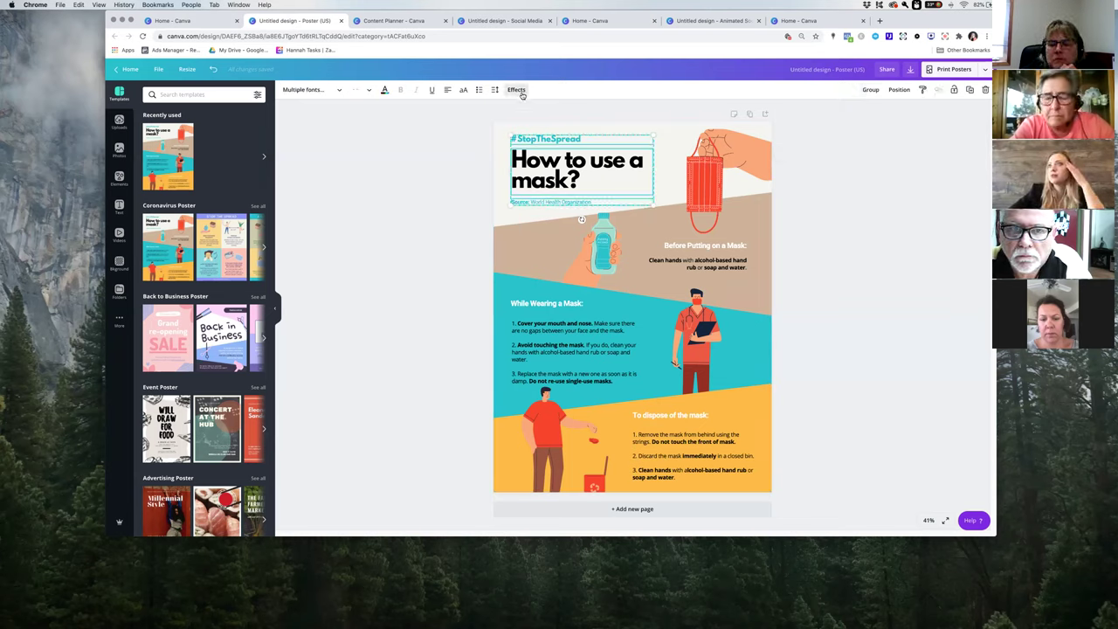
click(390, 121)
Show the print bleed and move the man disposing of his mask past the poster's lower-left edge
click(159, 70)
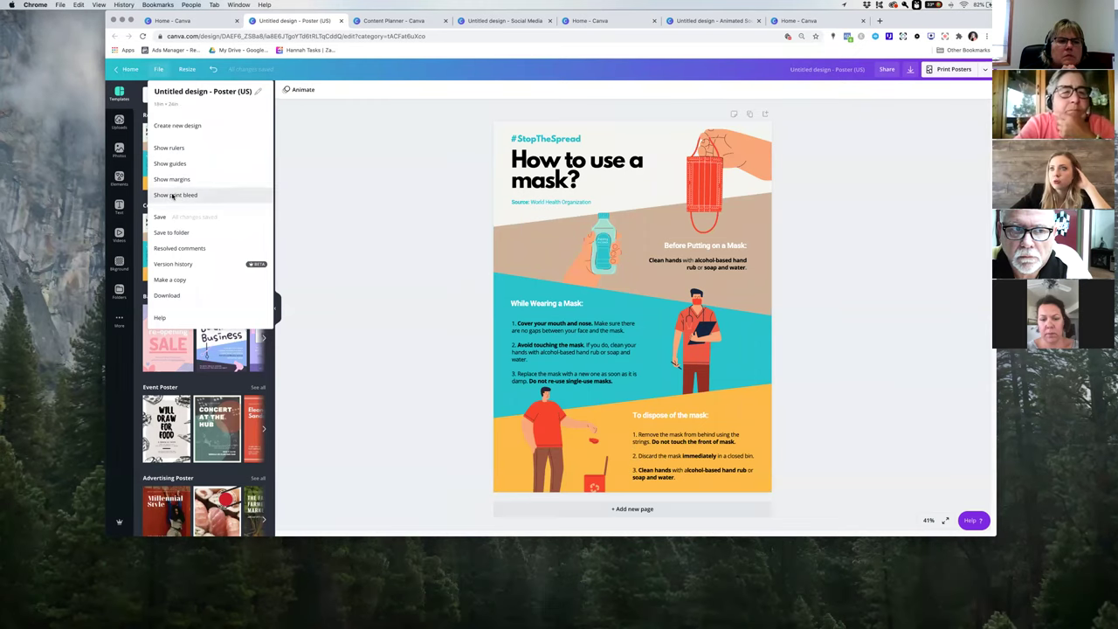
click(172, 195)
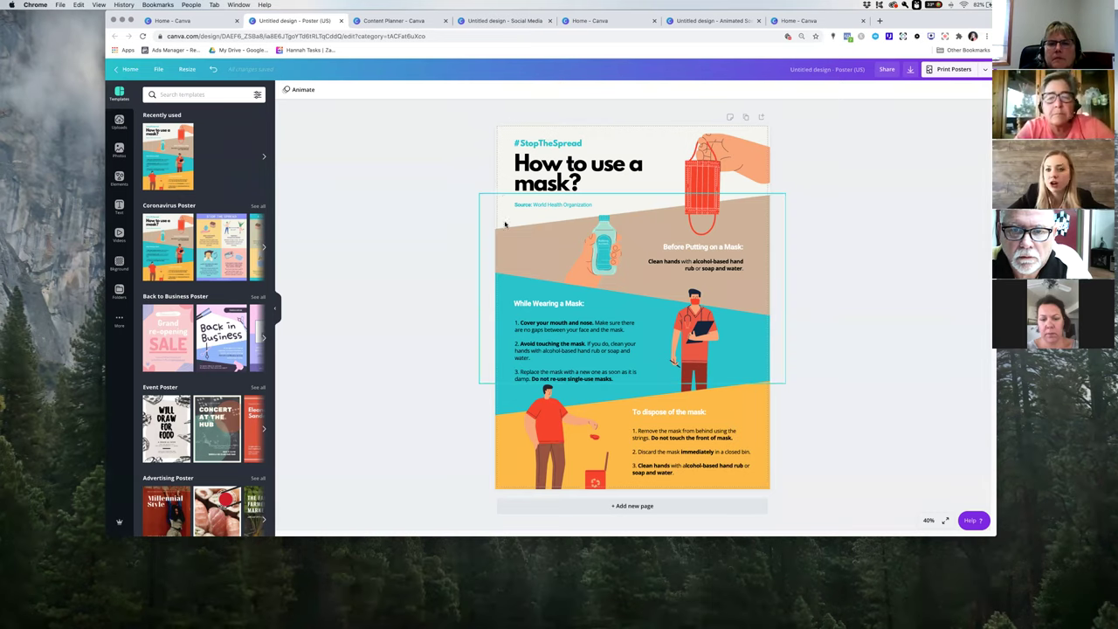
drag(548, 431, 549, 486)
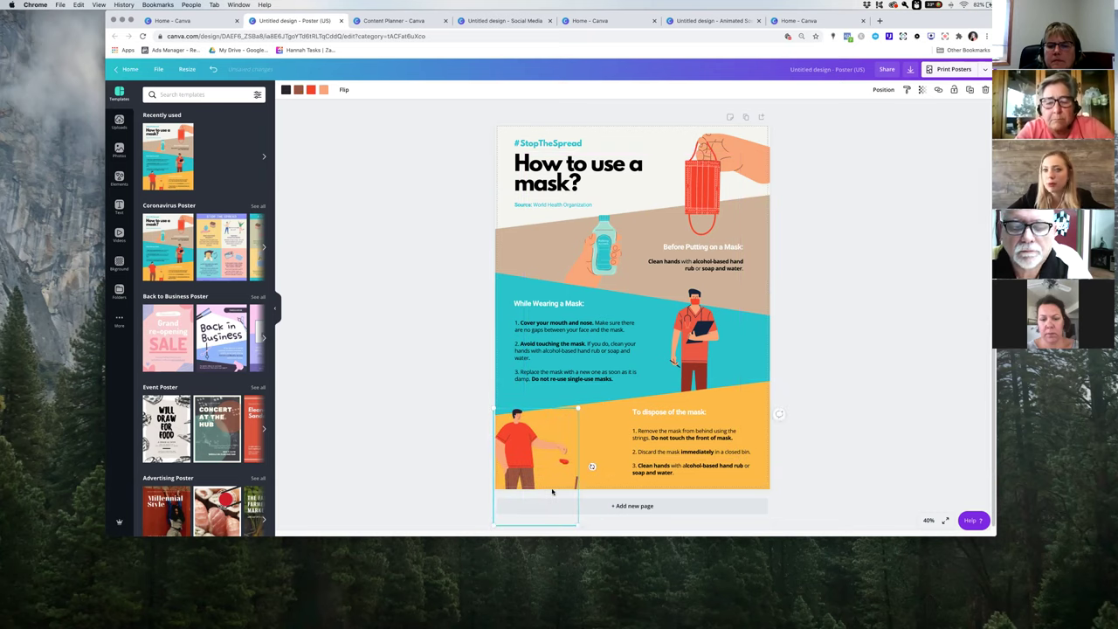
click(370, 219)
Select the ungrouped "How to use a mask?" heading on its own, followed by the hand sanitizer illustration
click(576, 171)
click(882, 100)
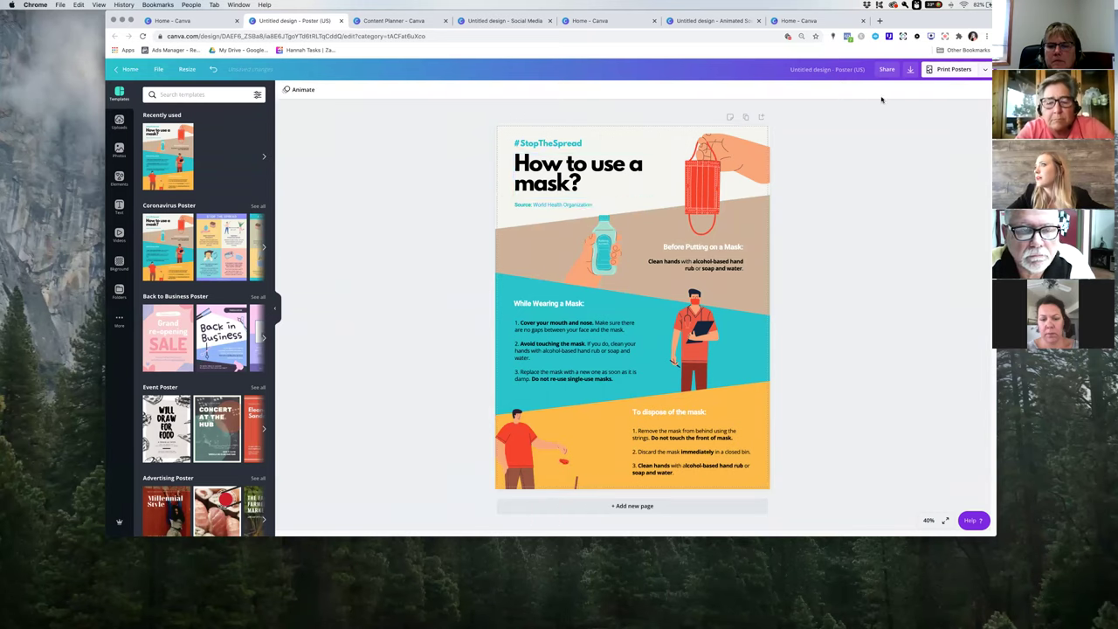
click(577, 176)
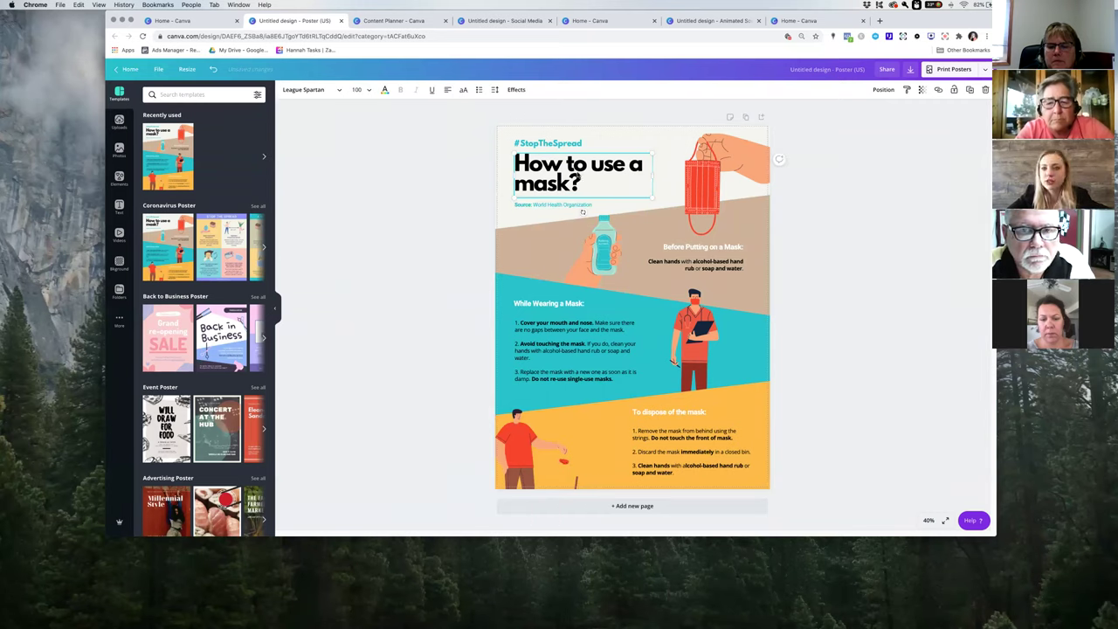
click(446, 235)
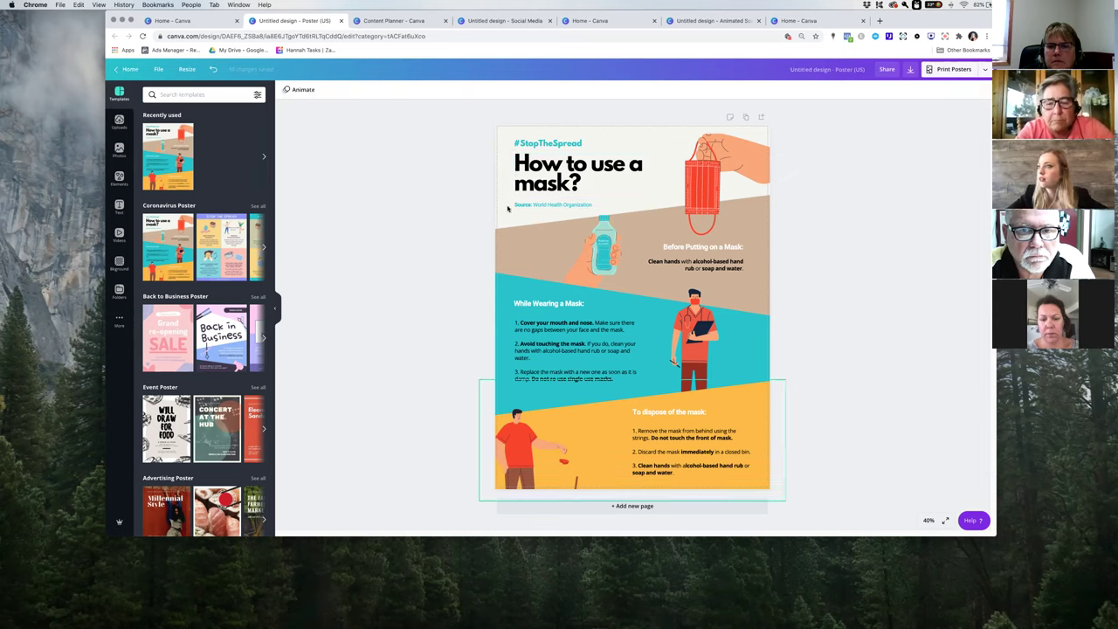
click(580, 258)
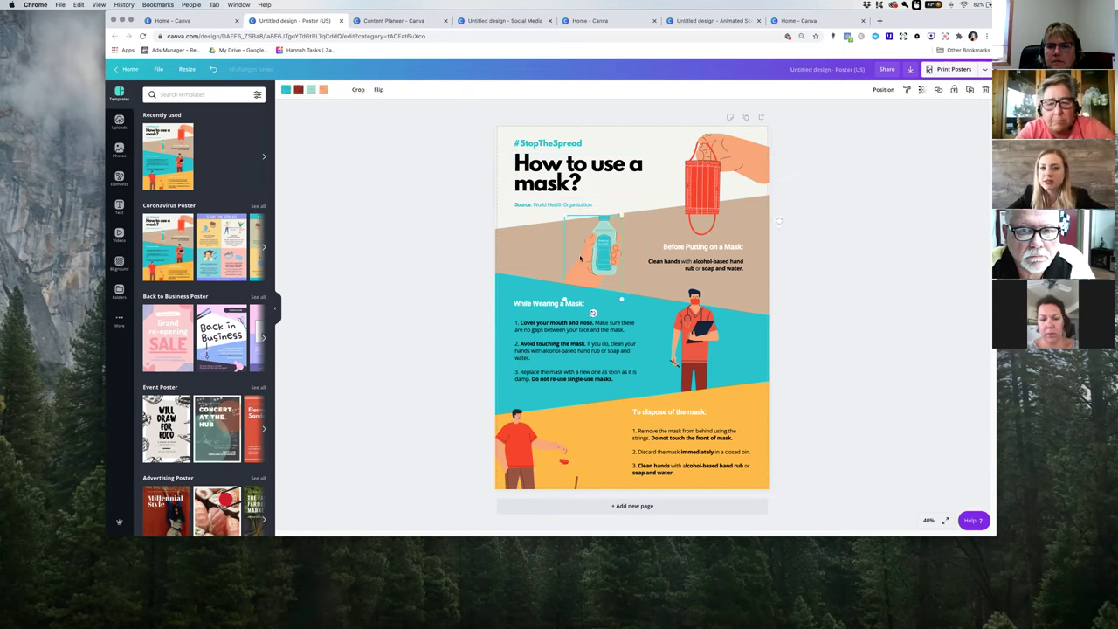
Reselect the hand sanitizer illustration and examine the categories of graphics in the elements library, down to Bright Leaves
click(378, 247)
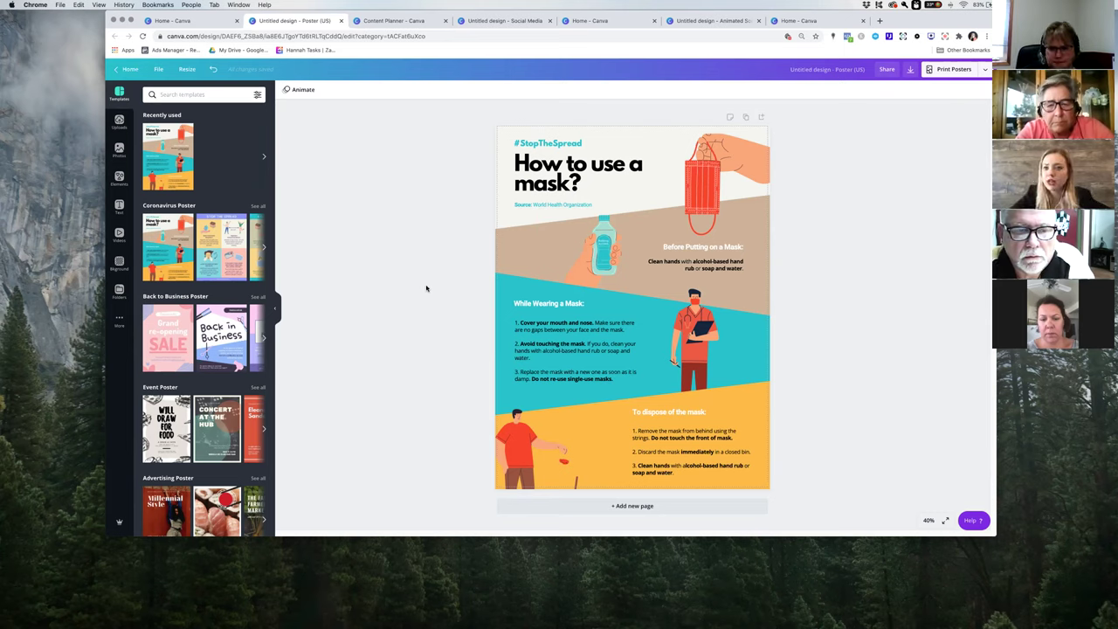
click(601, 249)
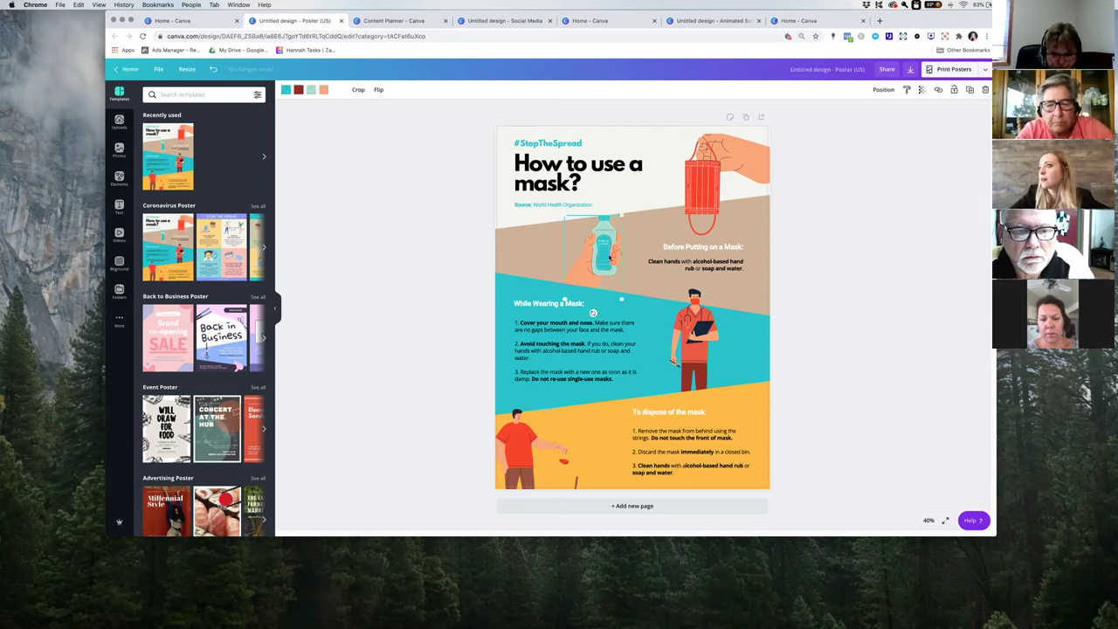
click(120, 179)
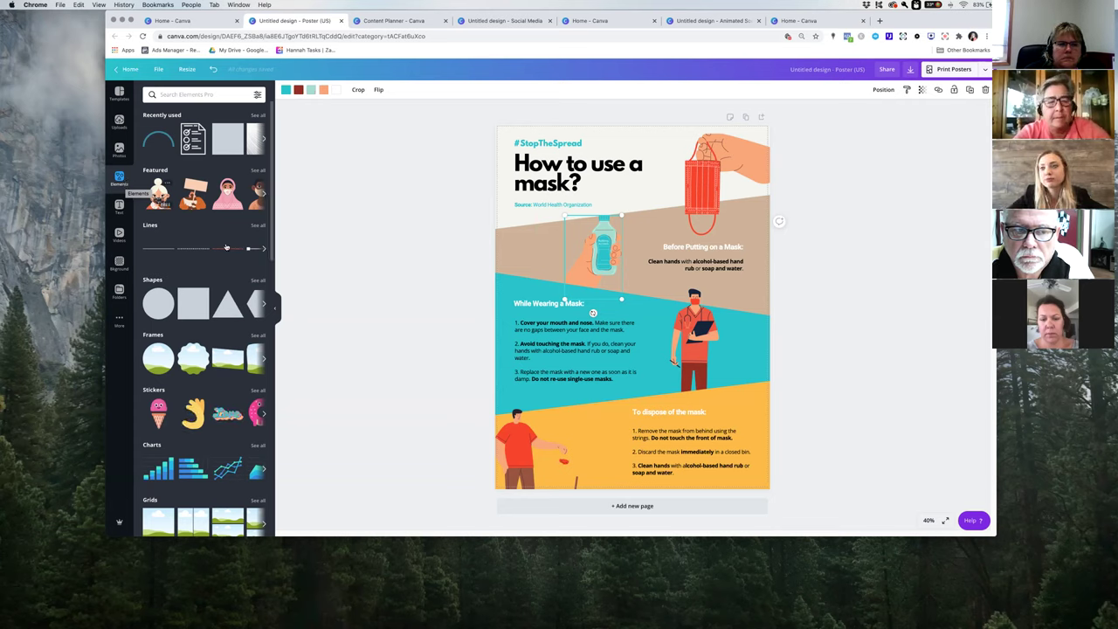
scroll(188, 187, down, 2)
scroll(187, 187, down, 7)
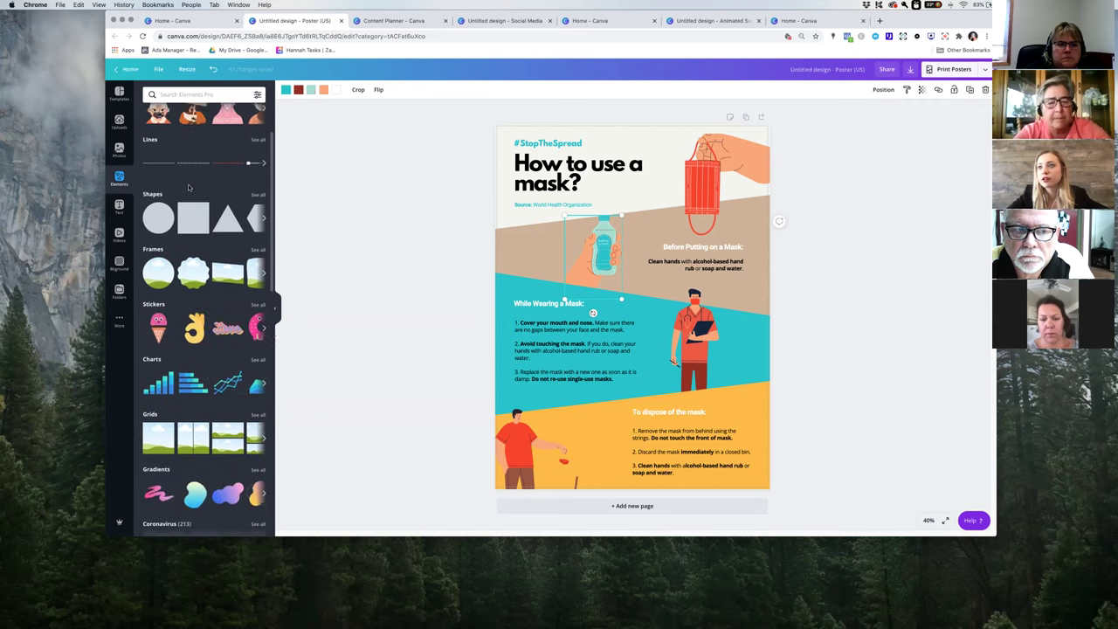
scroll(190, 247, down, 6)
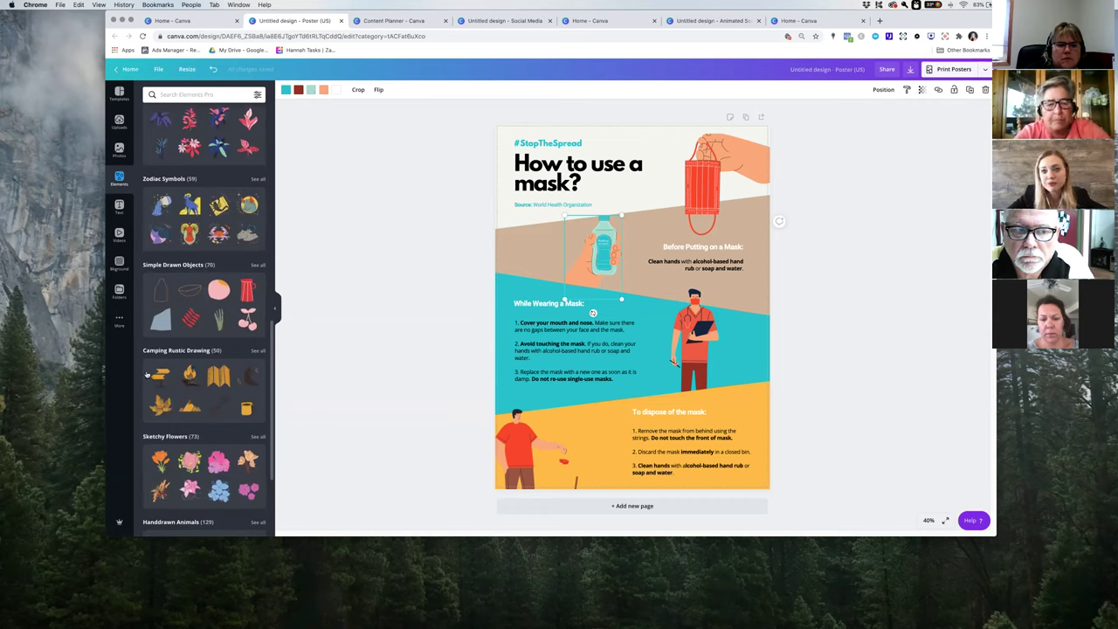
scroll(147, 374, down, 6)
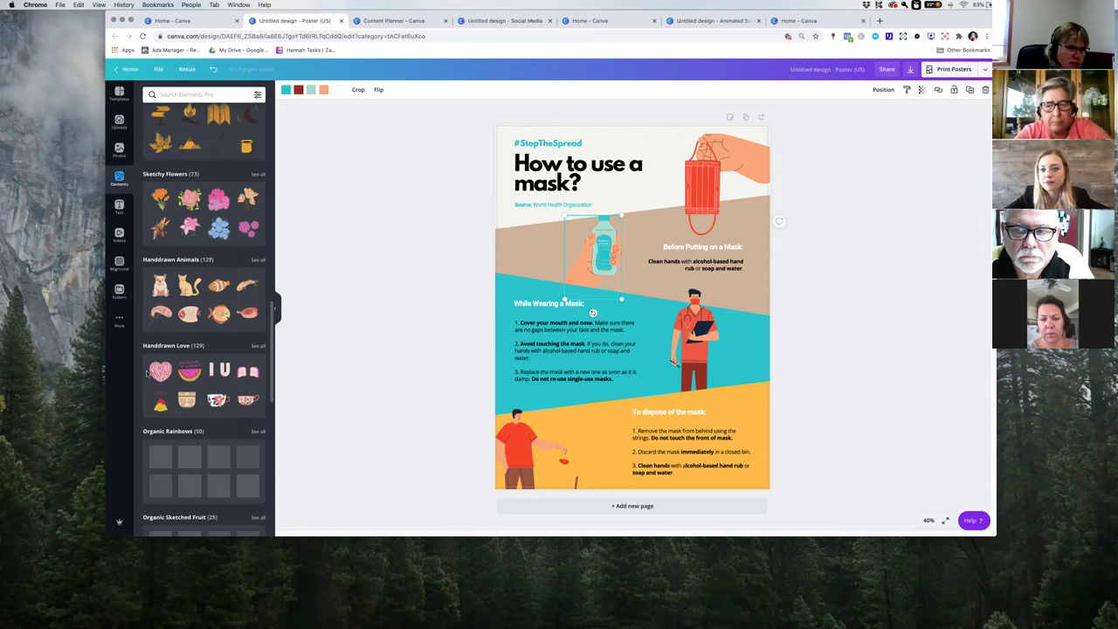
scroll(146, 374, down, 3)
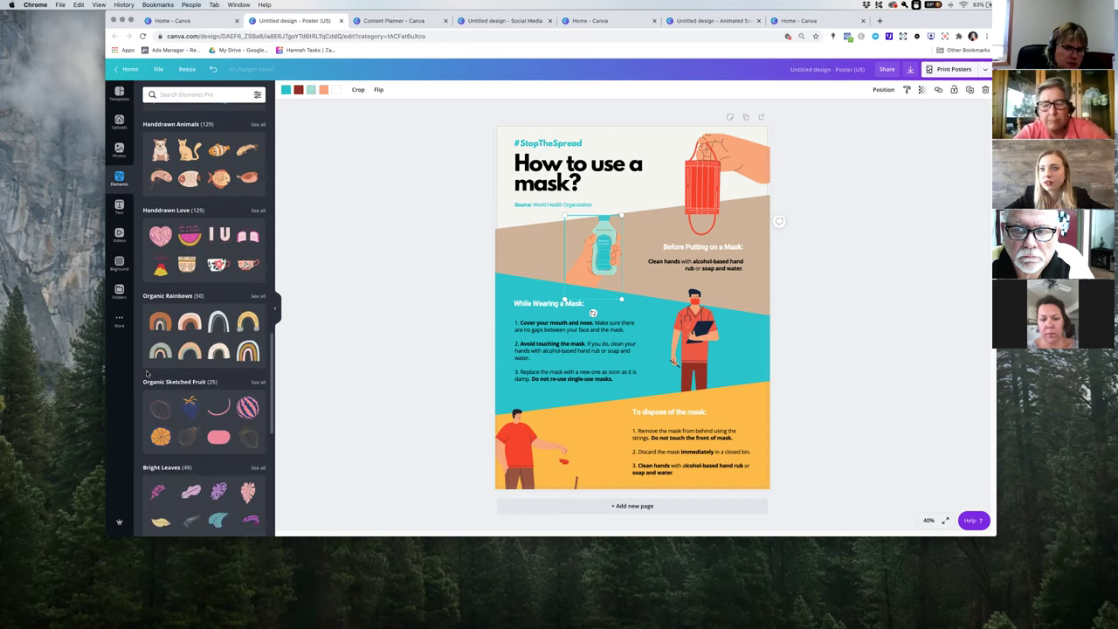
Search the photo library for "summer" and look through the resulting images
click(118, 151)
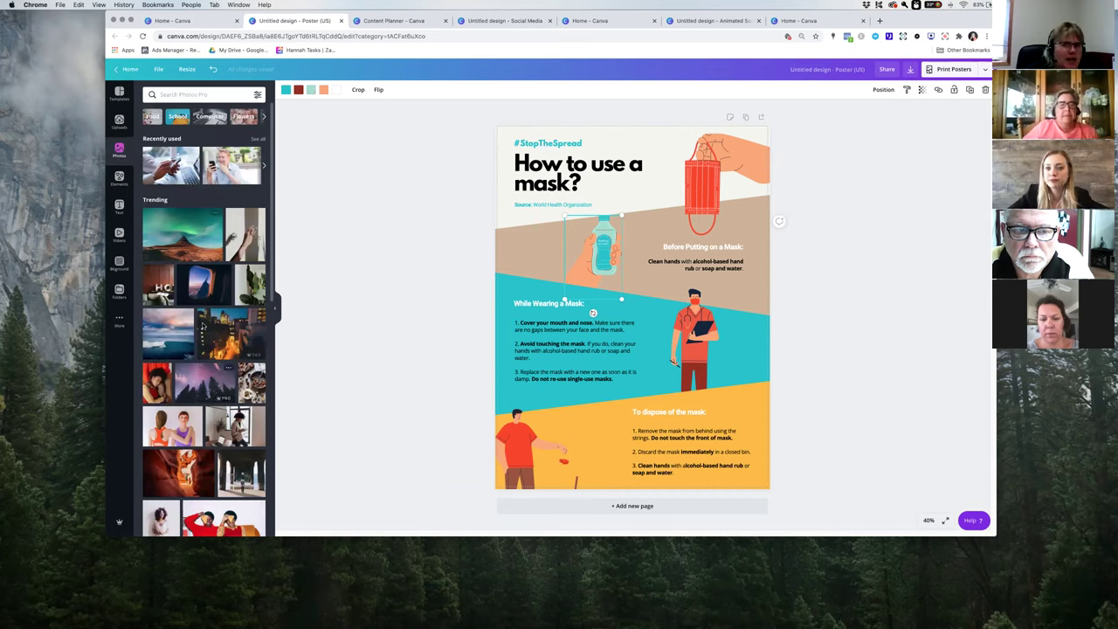
scroll(206, 289, down, 3)
scroll(210, 231, up, 3)
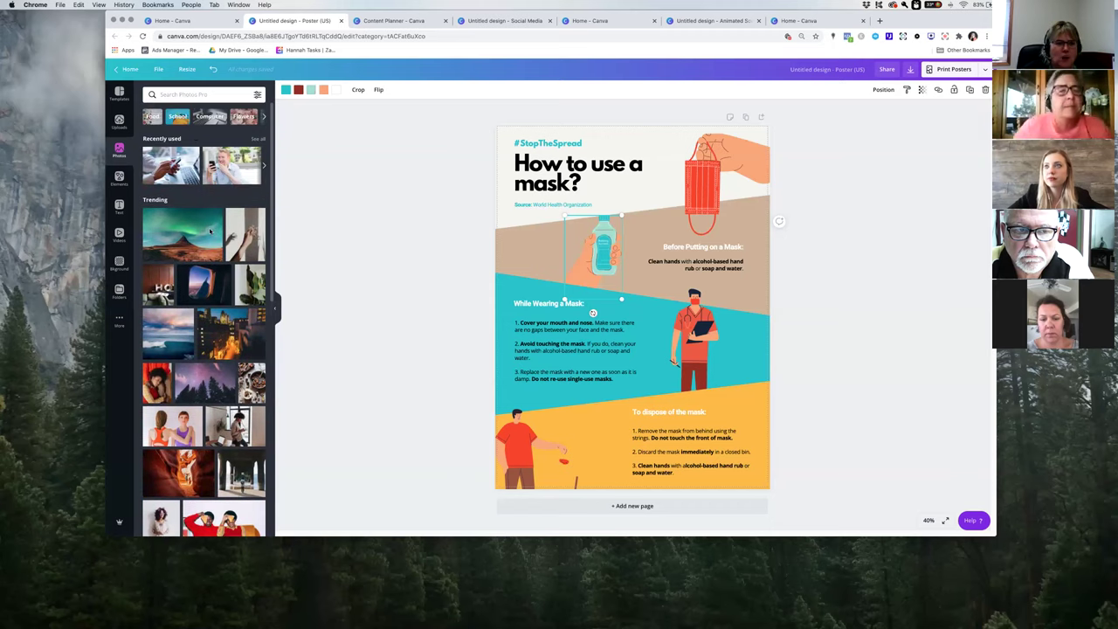
click(188, 94)
text(summer)
key(Return)
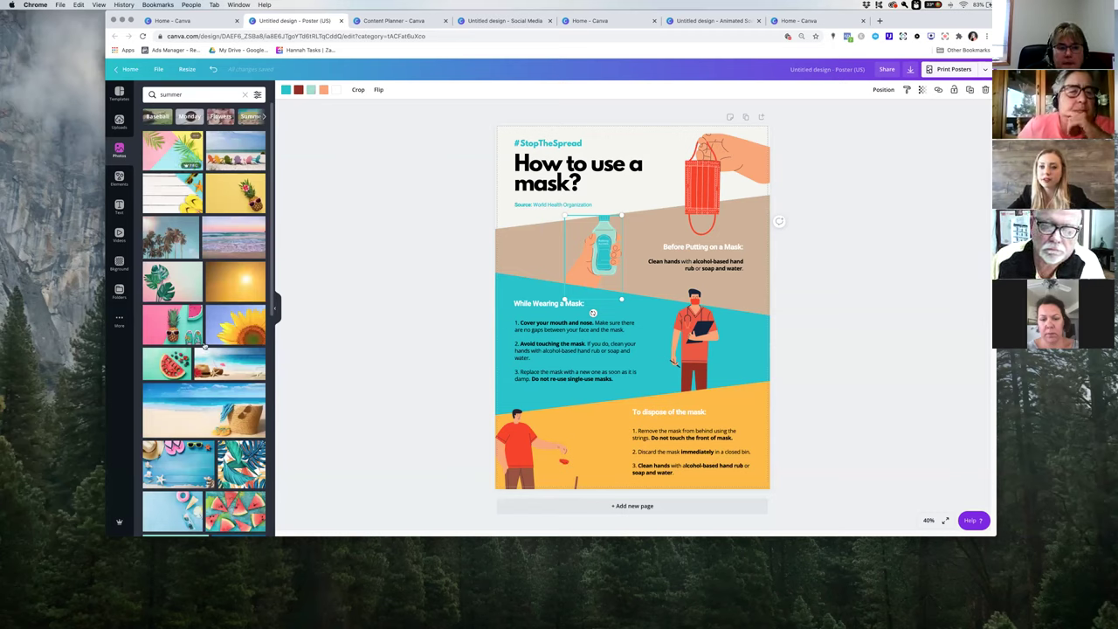
click(196, 93)
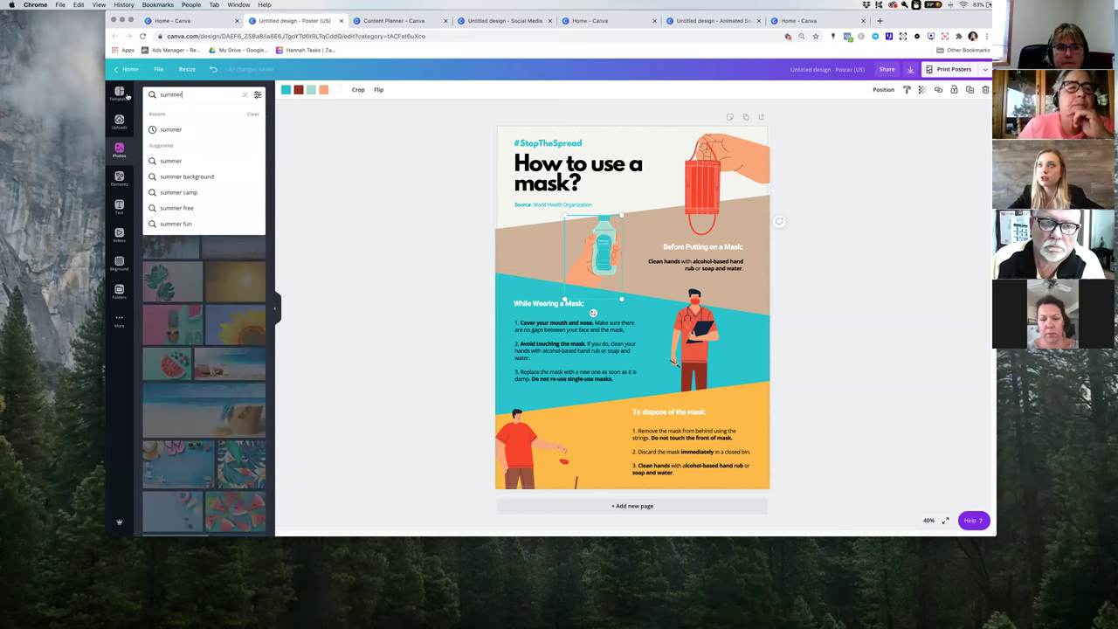
click(162, 375)
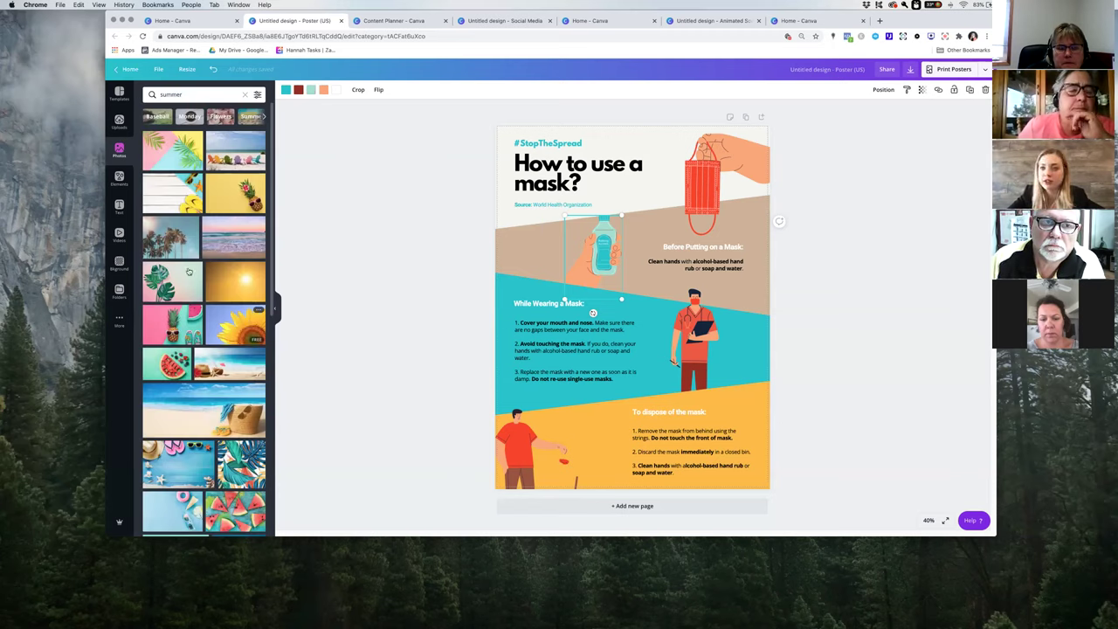
scroll(181, 293, down, 5)
scroll(181, 293, down, 10)
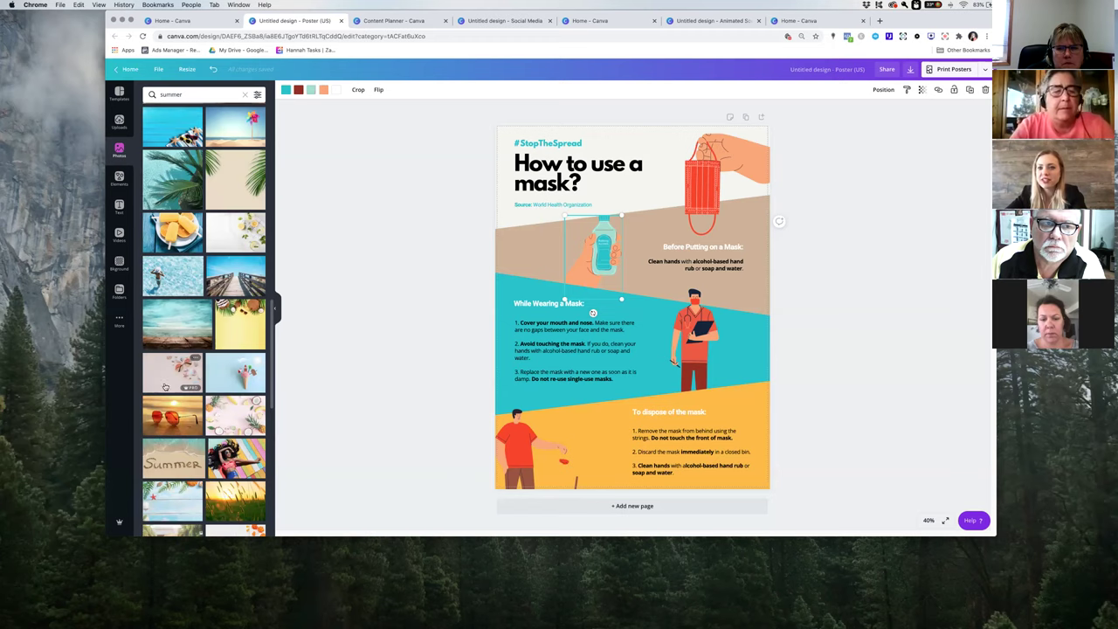
scroll(215, 451, down, 8)
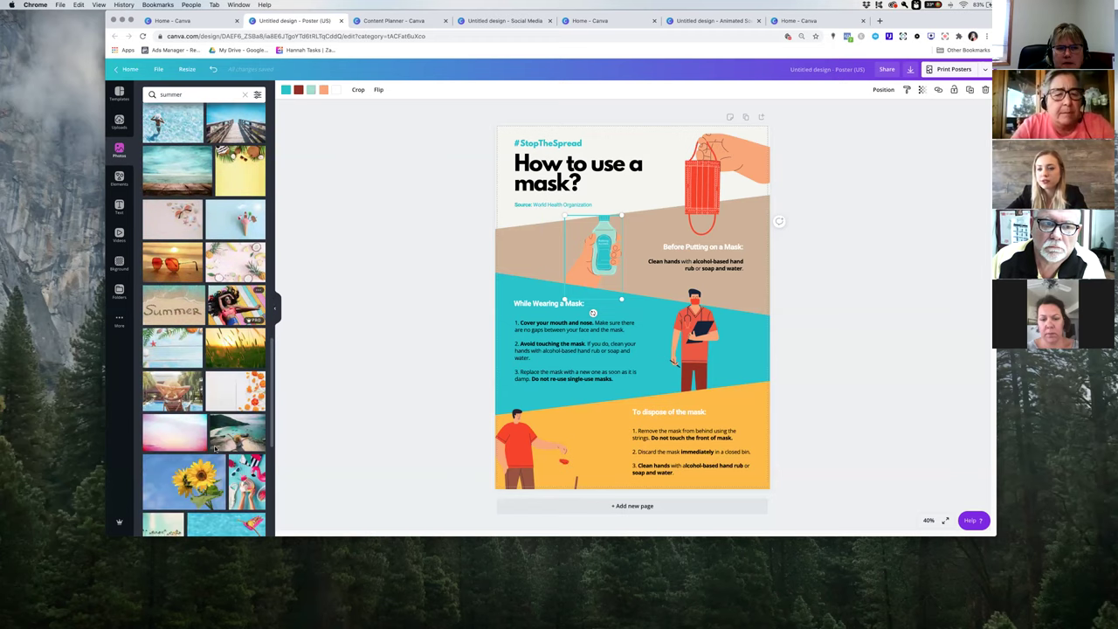
scroll(215, 450, down, 1)
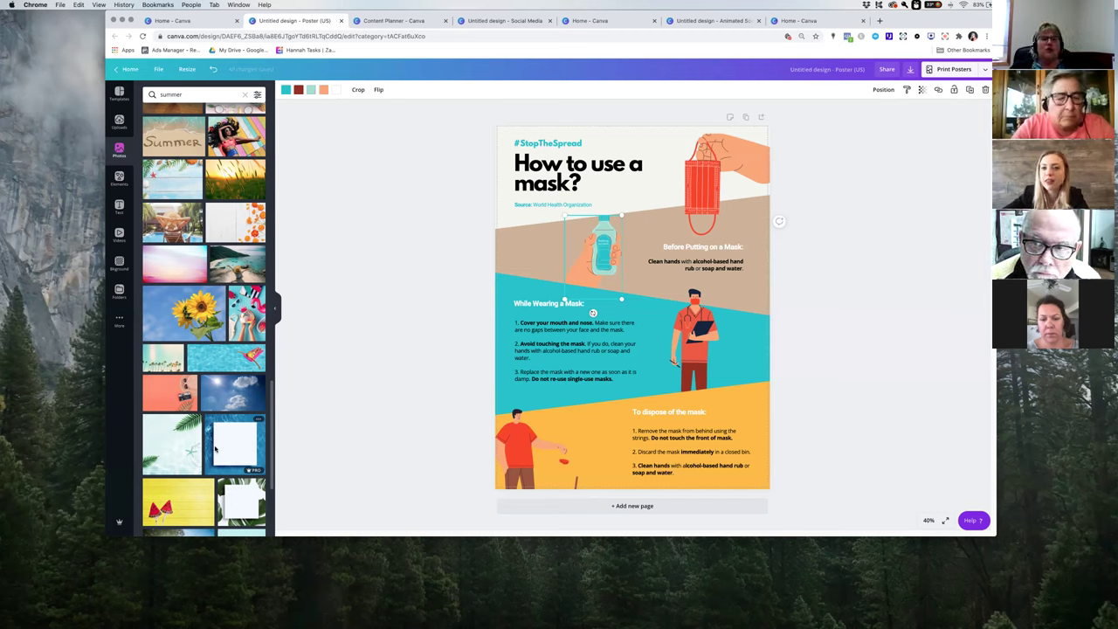
Delete all illustrations and instruction texts below the poster's heading, keeping the coloured background shapes, and select the orange shape
click(451, 260)
drag(655, 294, 701, 480)
key(Delete)
click(647, 396)
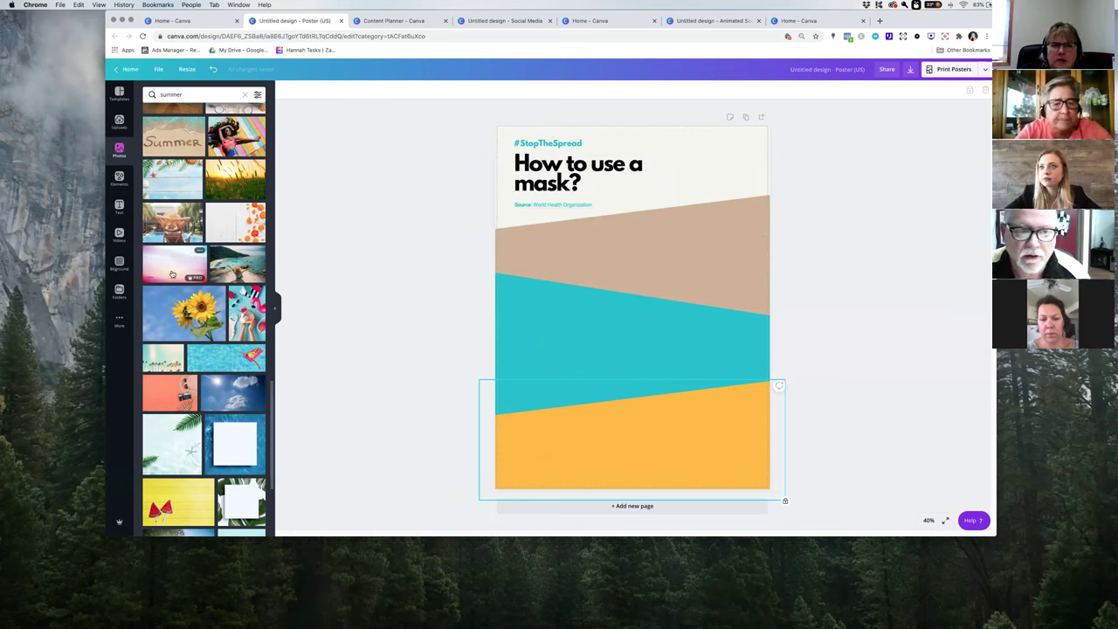
Try out the beach photo and the sunflower photo on the poster, removing each one again
click(238, 261)
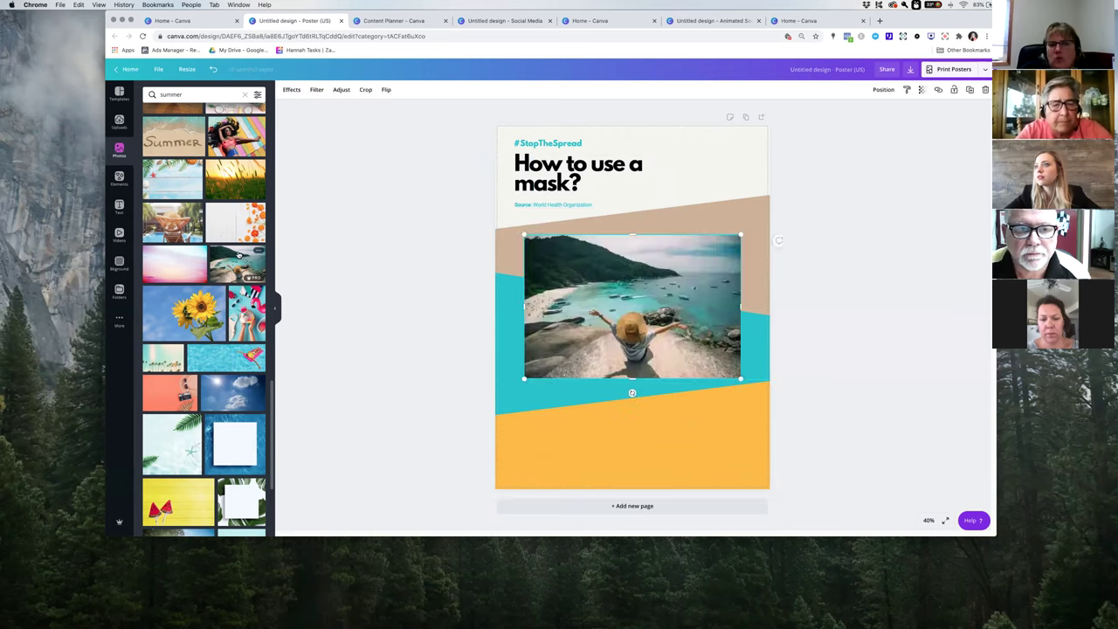
key(Delete)
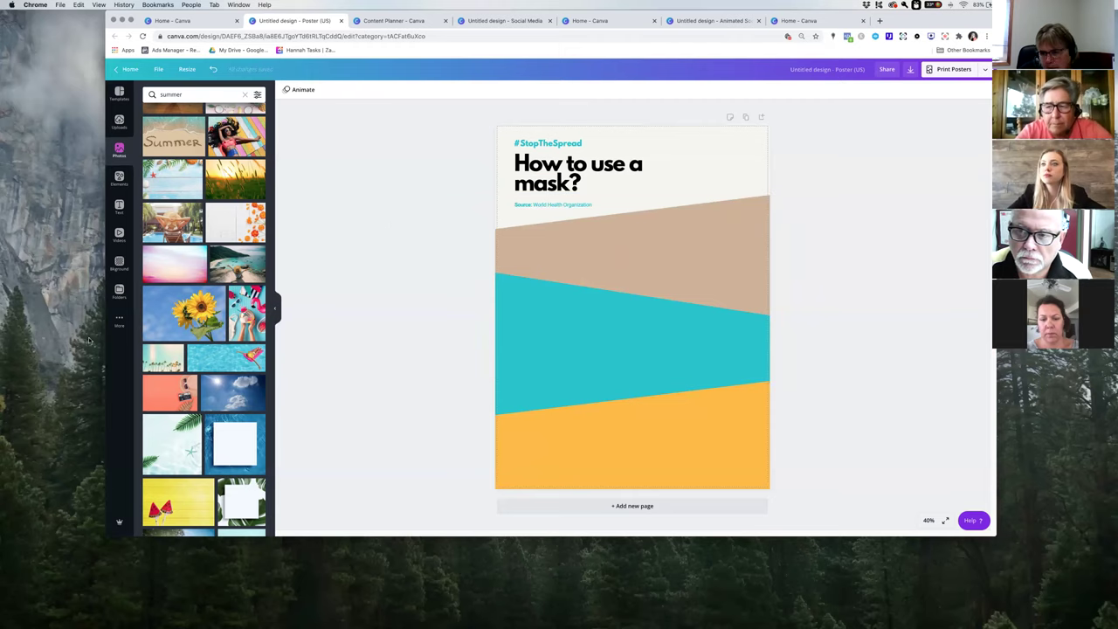
click(206, 335)
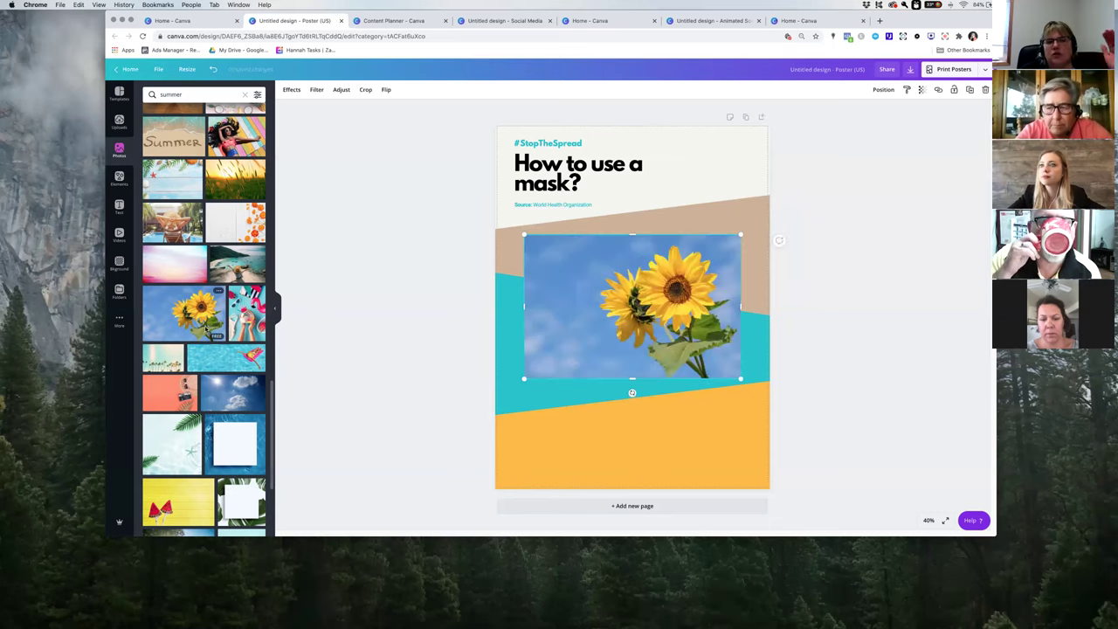
key(Delete)
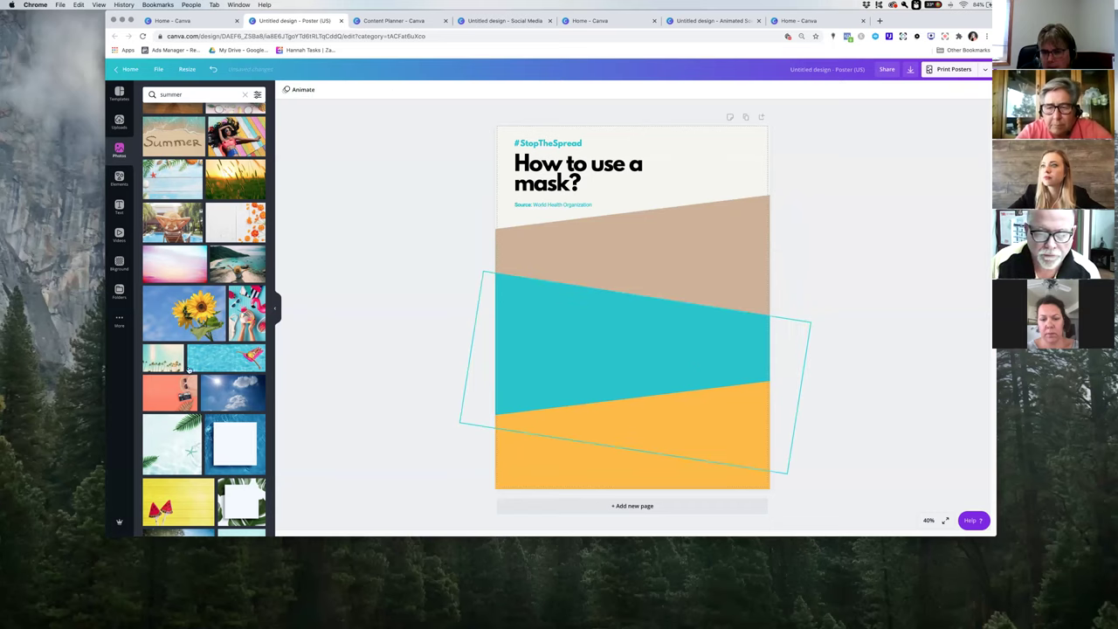
scroll(169, 335, down, 2)
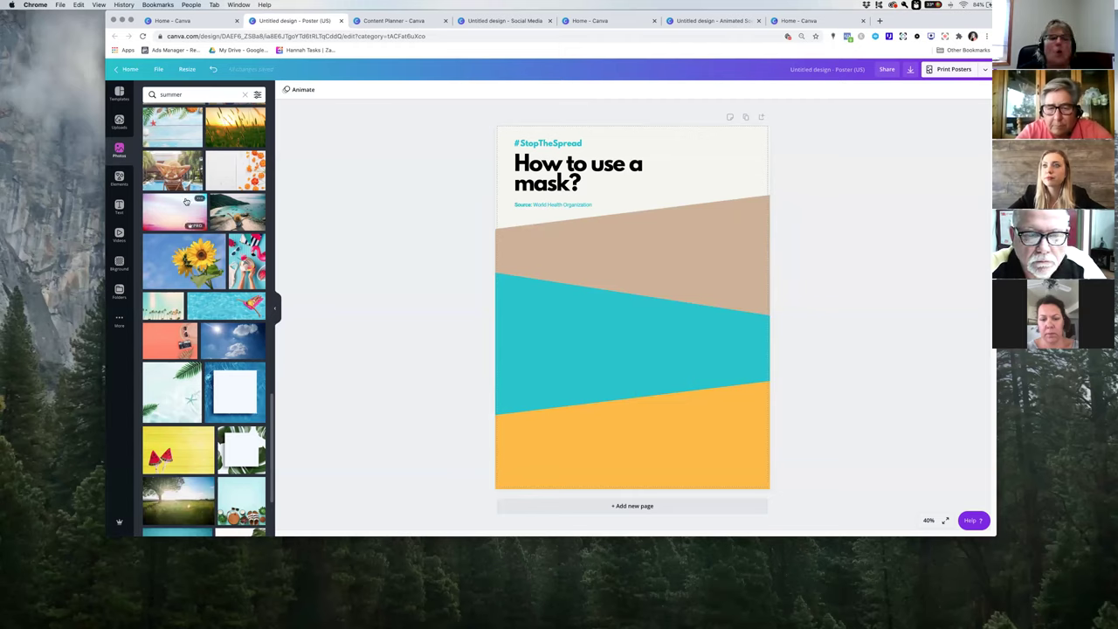
scroll(185, 201, up, 3)
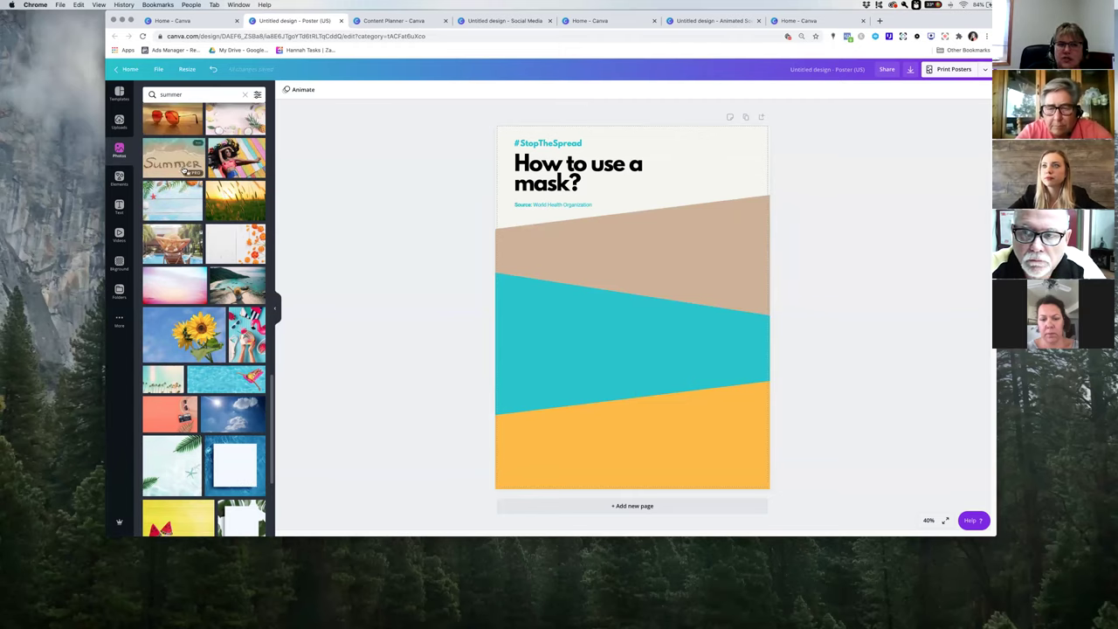
scroll(180, 140, up, 2)
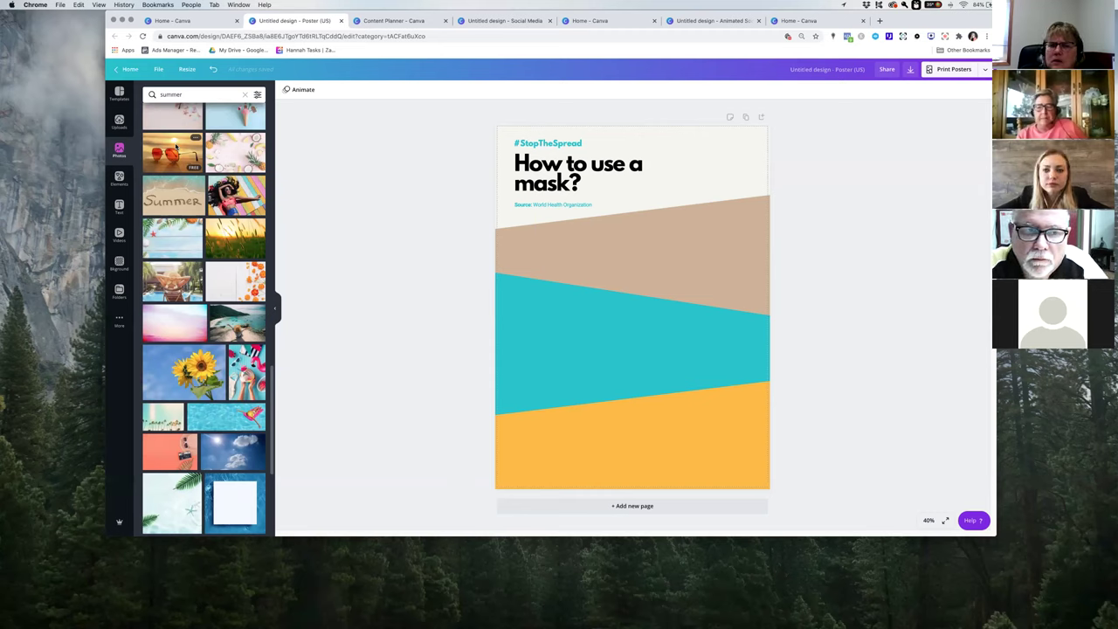
Inspect the poster's locked teal, tan and orange background shapes by selecting each in turn, with the elements library open
click(581, 351)
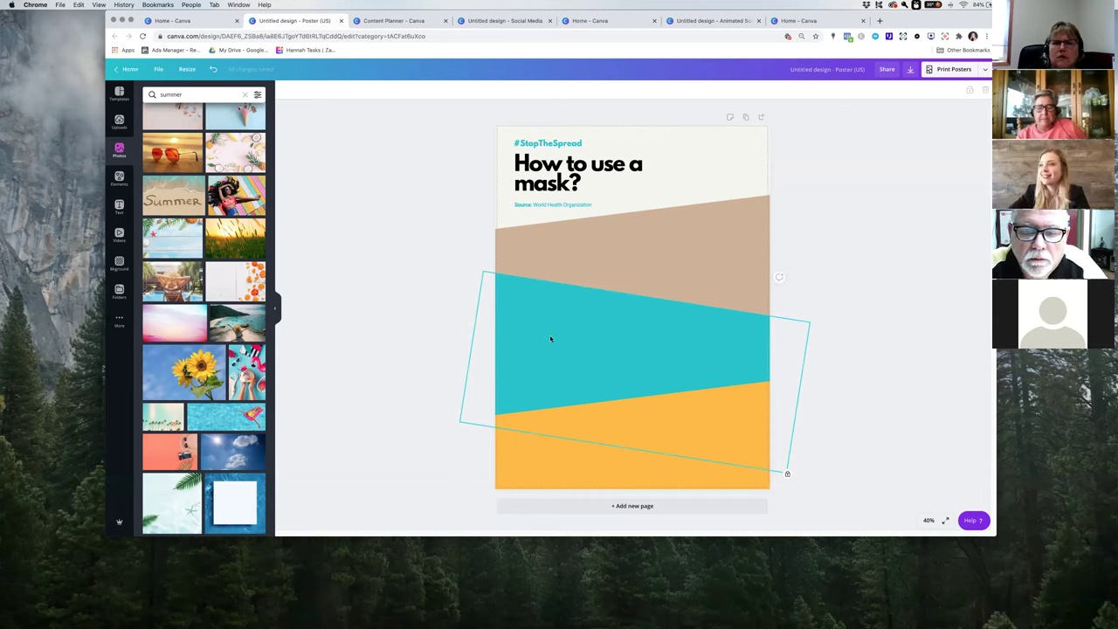
click(432, 305)
click(576, 323)
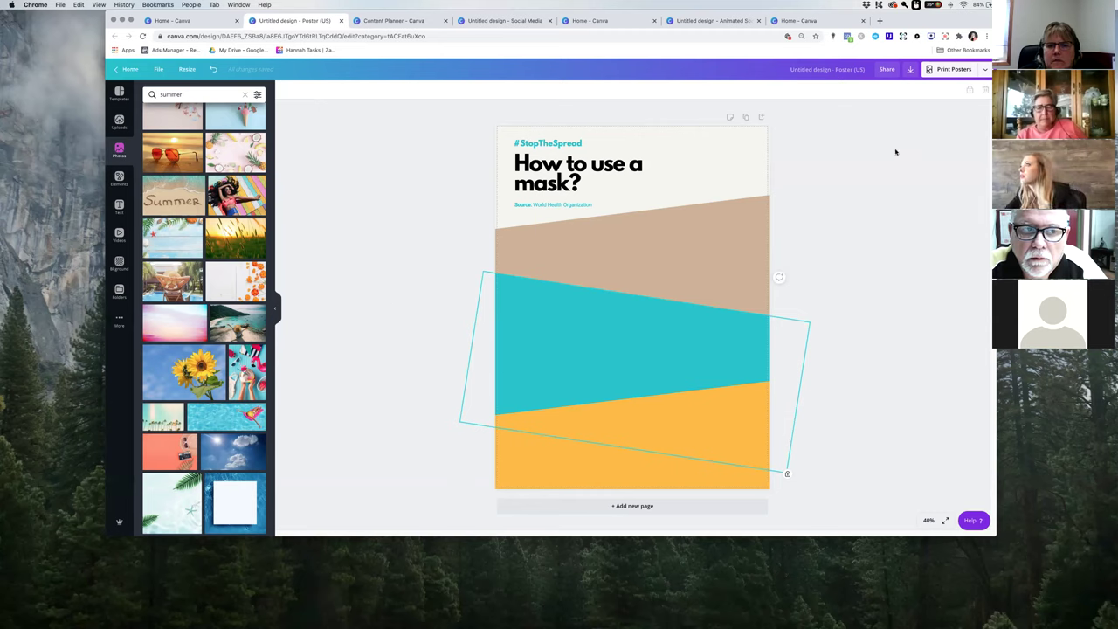
click(121, 178)
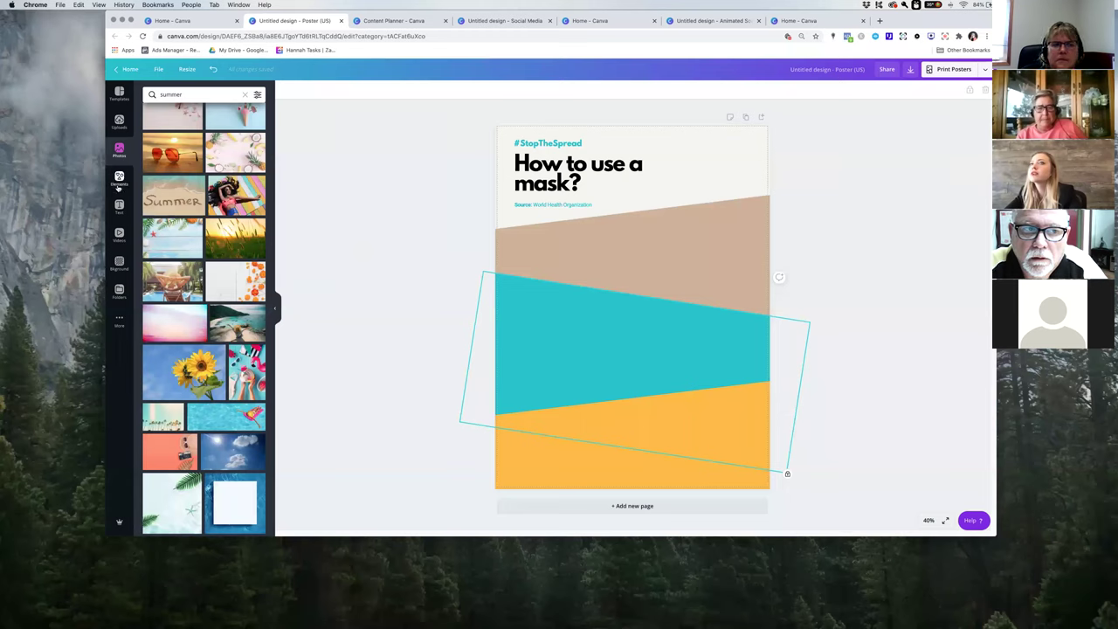
click(569, 252)
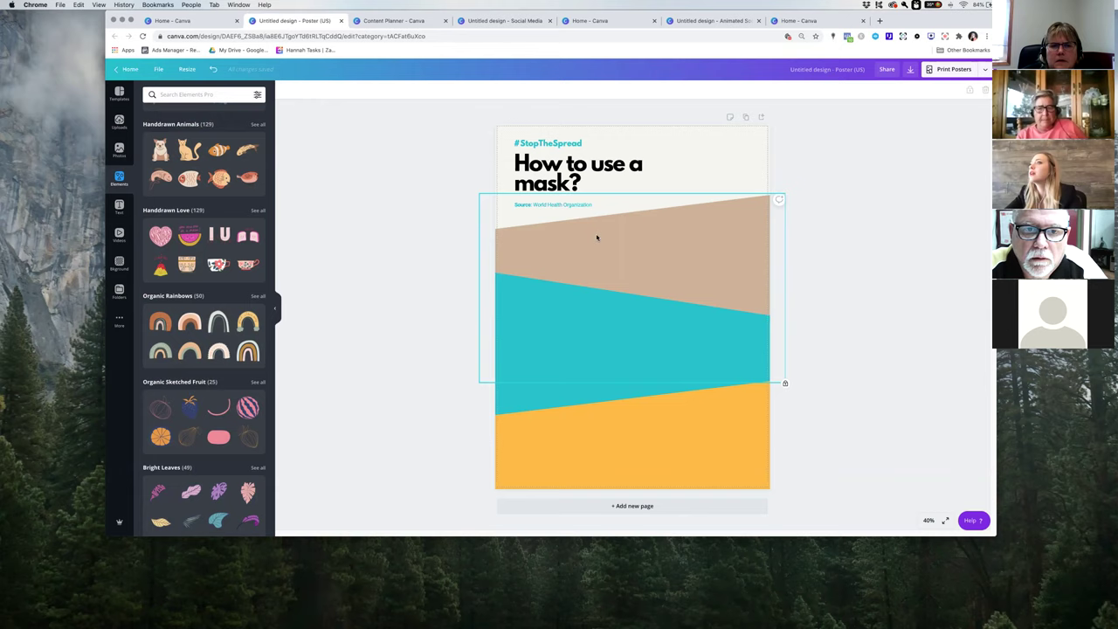
click(525, 471)
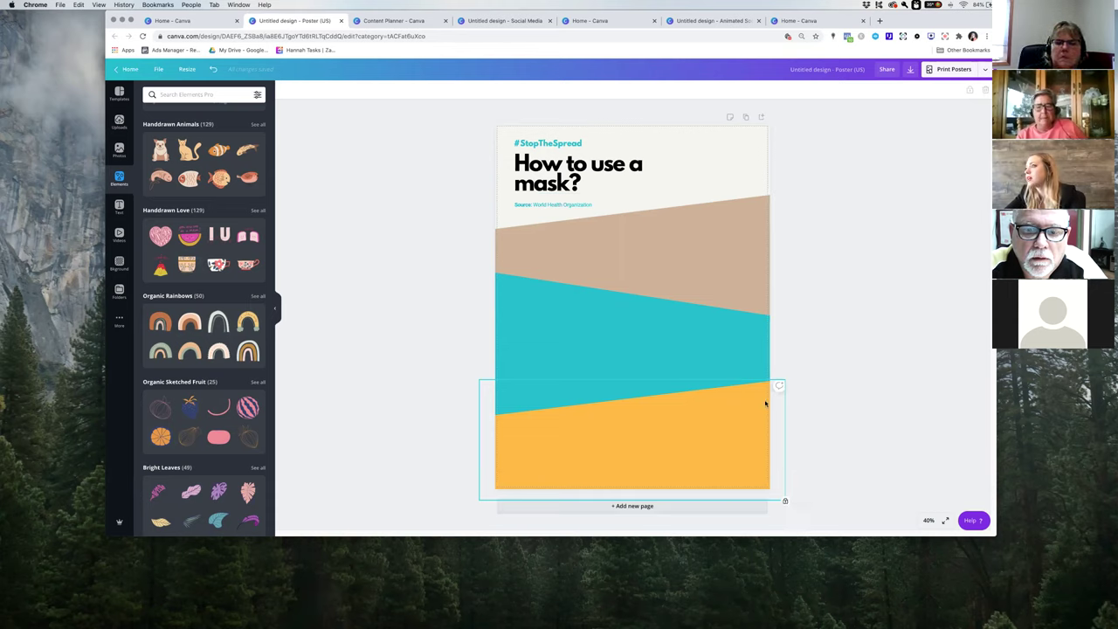
Check the poster's publishing options, close them and select the locked tan background shape
click(986, 70)
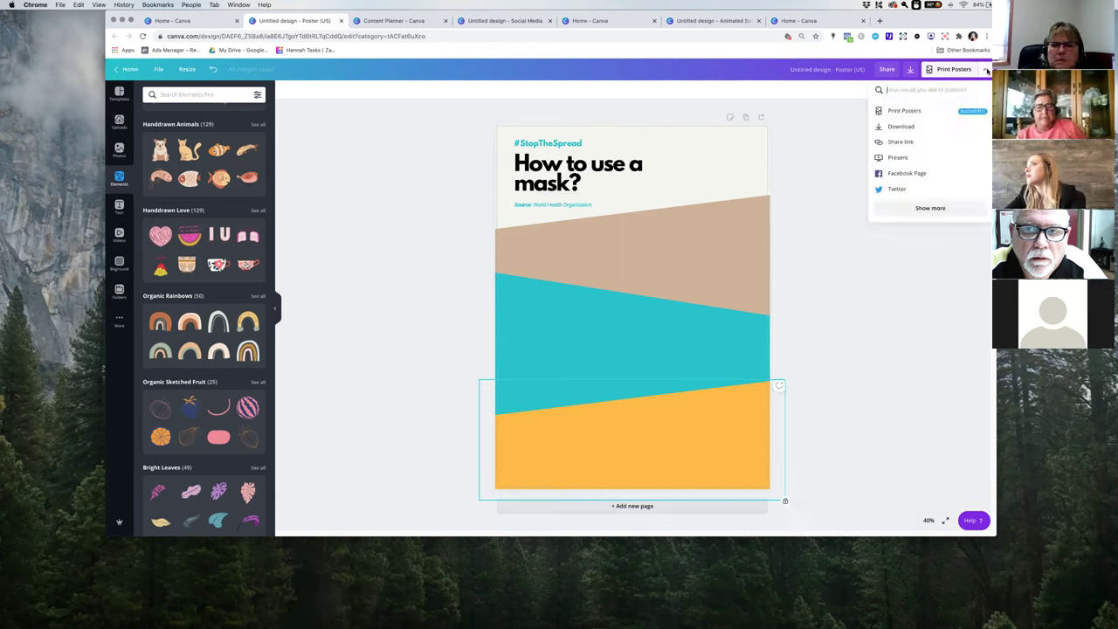
click(985, 70)
click(577, 249)
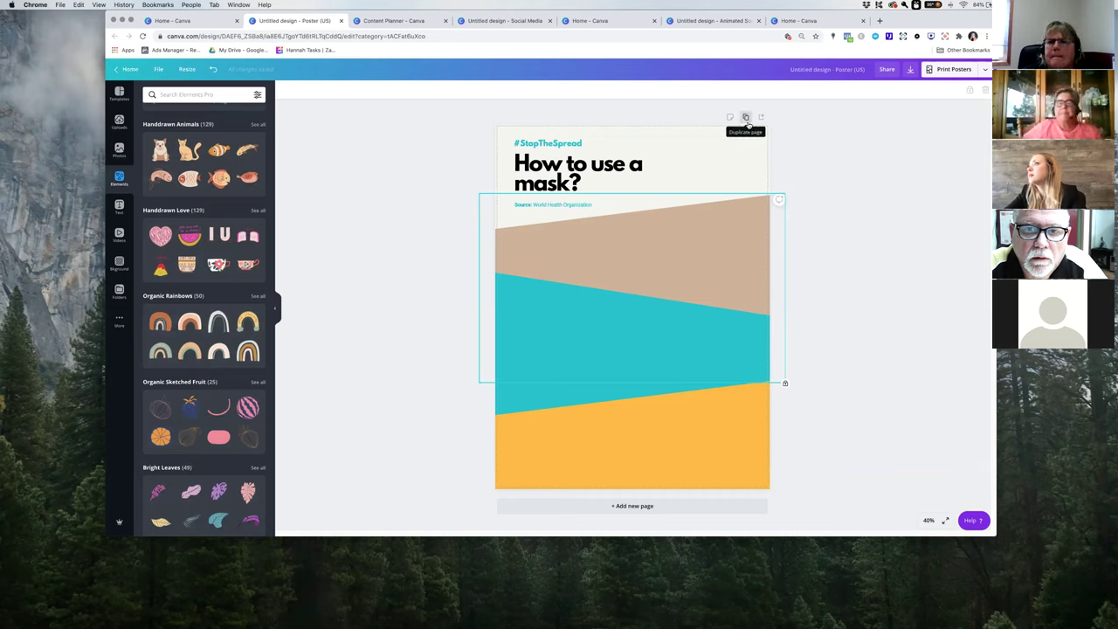
click(540, 237)
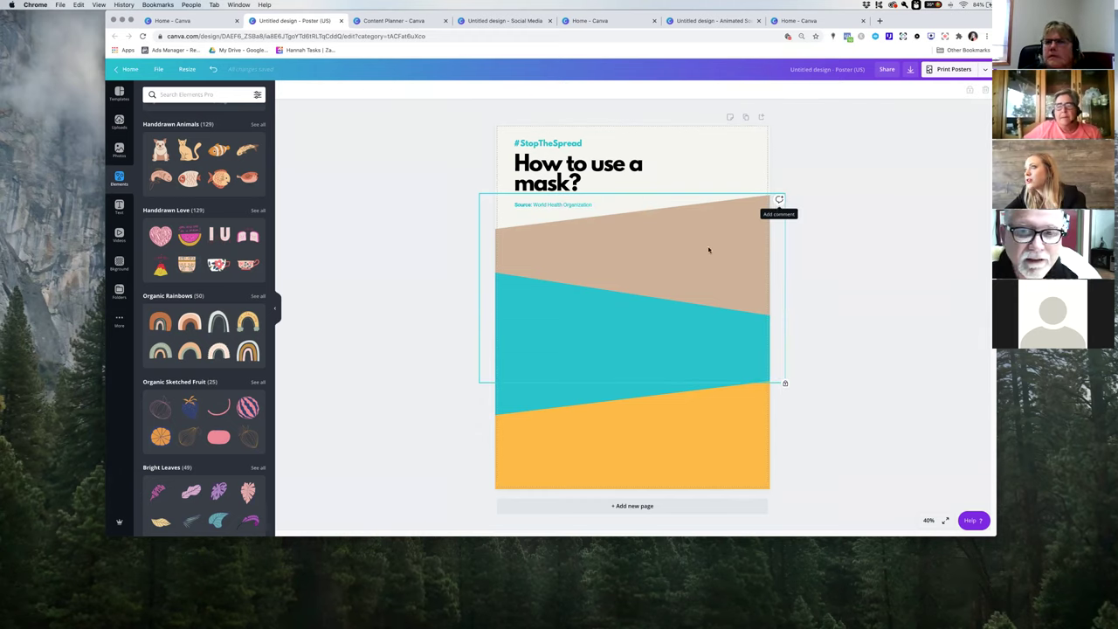
click(984, 73)
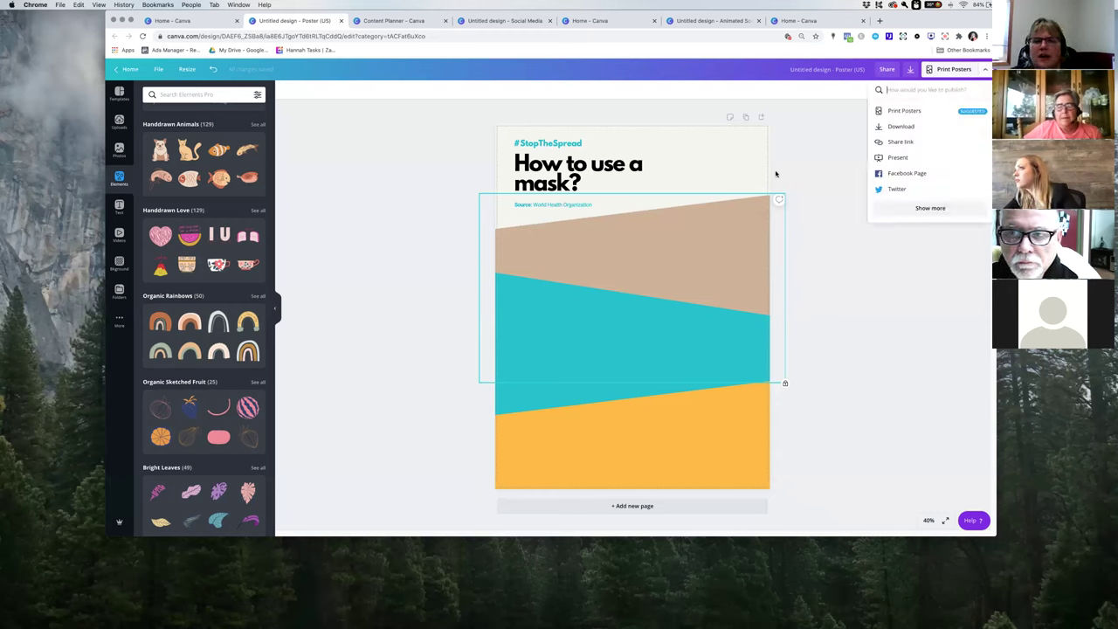
click(730, 251)
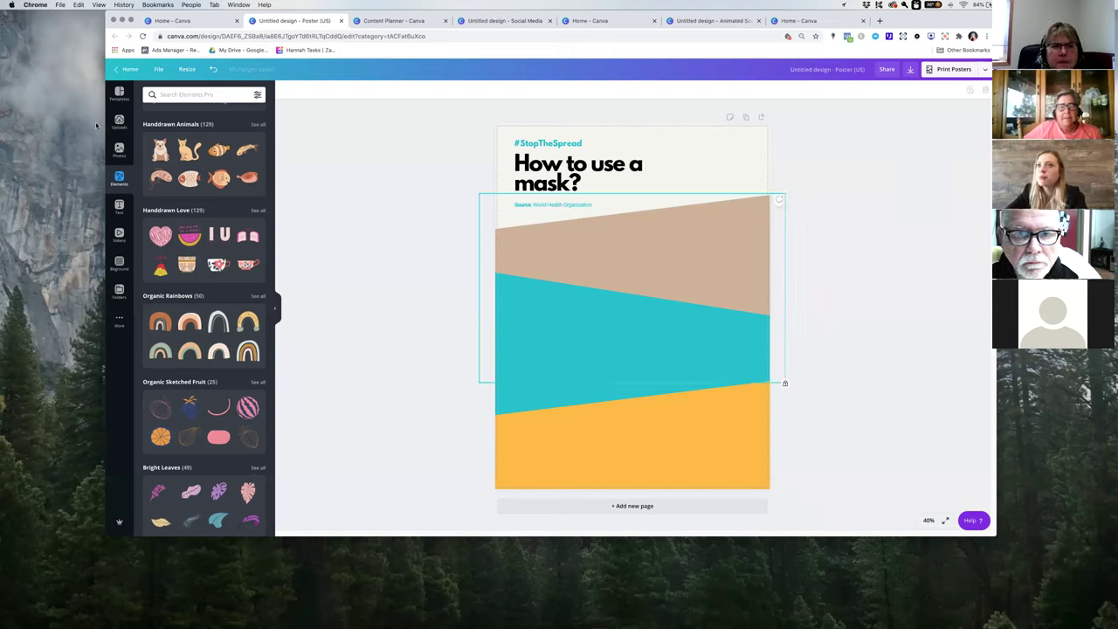
Replace the mask poster's content with the pink "Grand re-opening SALE" template from the Back to Business Poster group
click(119, 158)
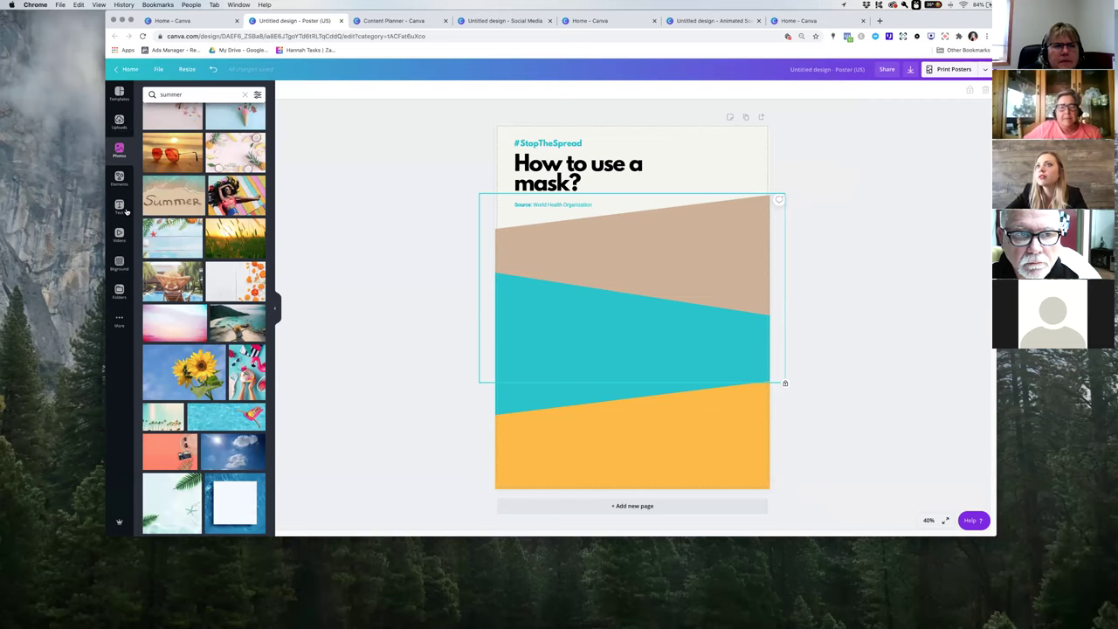
click(119, 92)
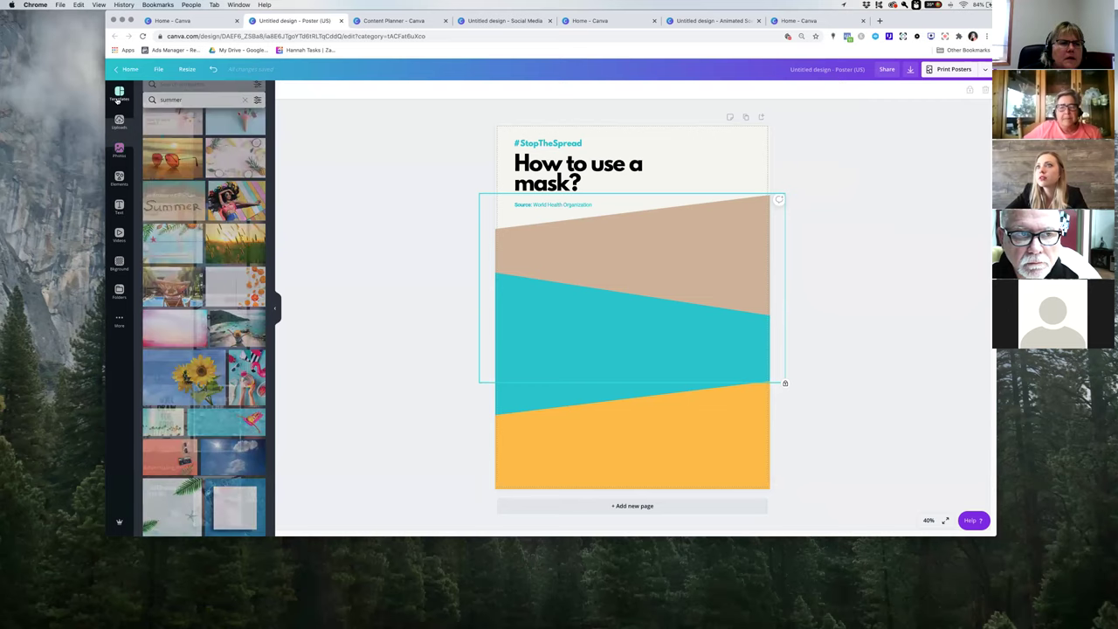
click(179, 365)
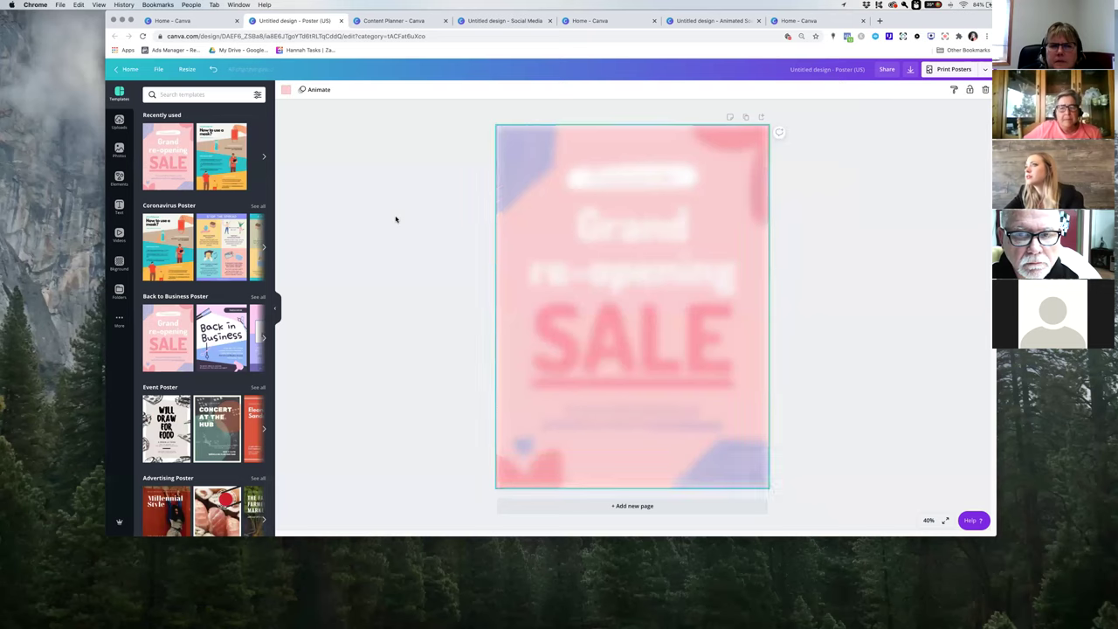
Set the poster's pink background to the medium grey default colour
click(548, 228)
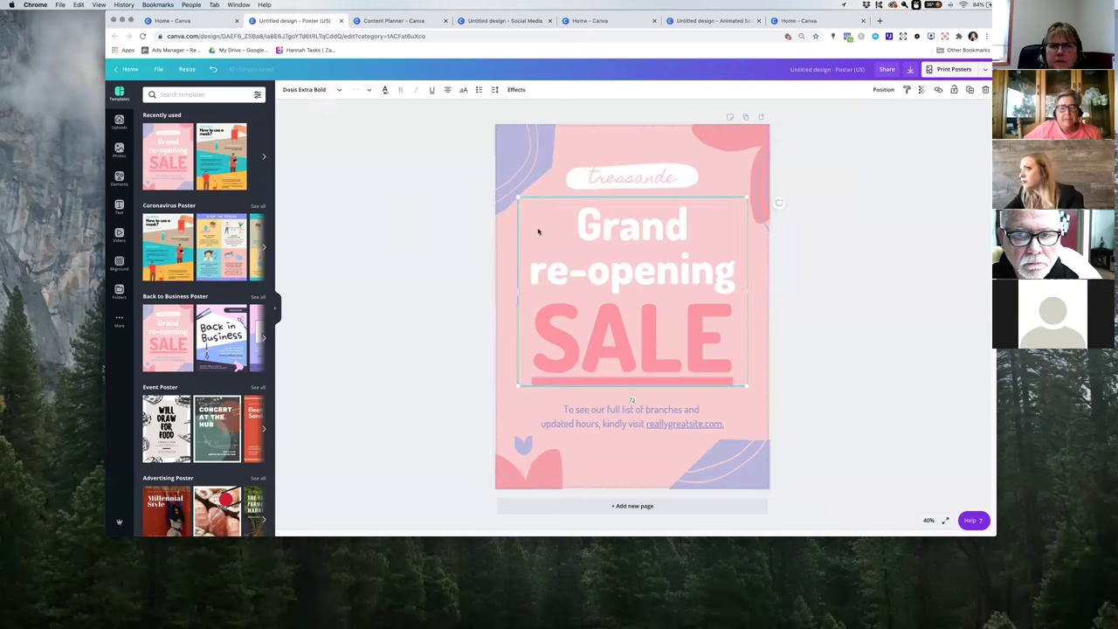
click(512, 257)
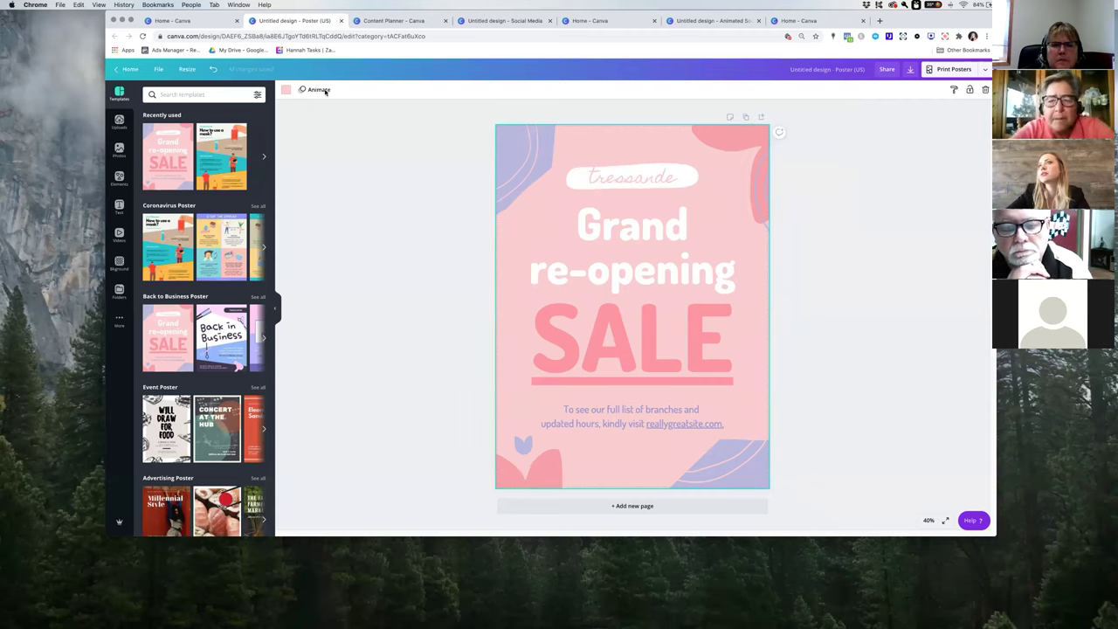
click(287, 91)
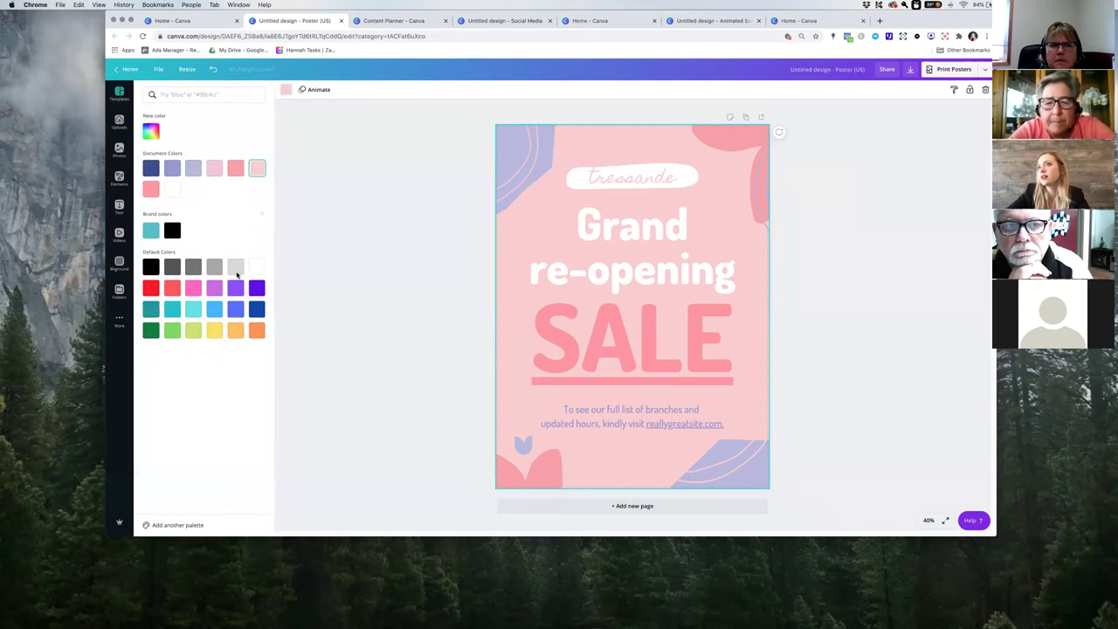
click(192, 266)
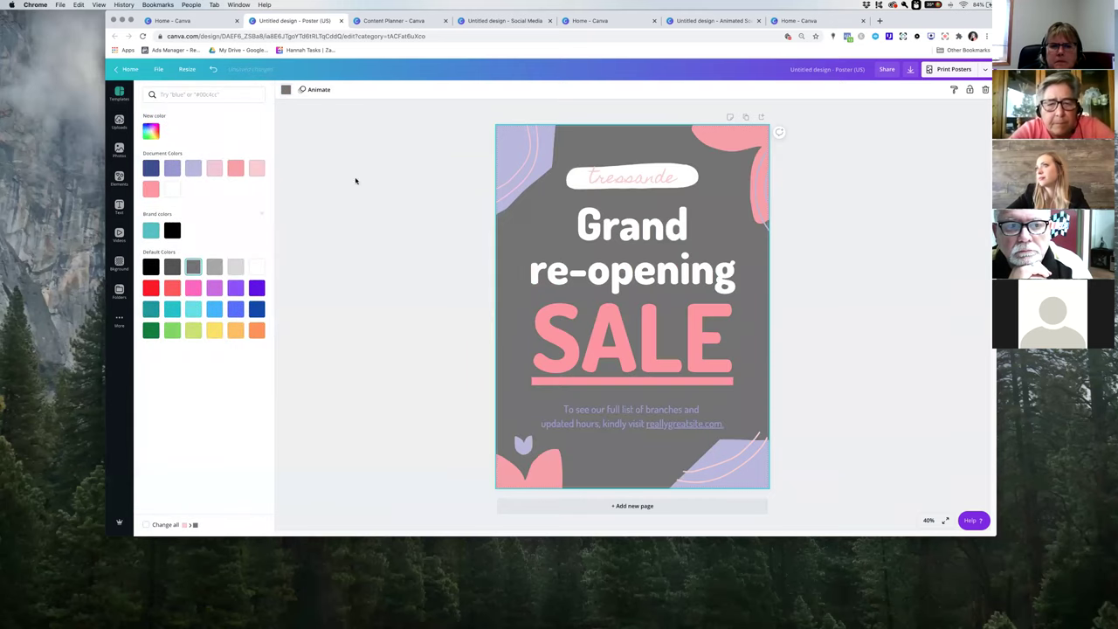
Ungroup the decoration in the poster's upper-left corner and recolour its curved lines light grey
click(546, 179)
click(546, 179)
key(Tab)
key(Tab)
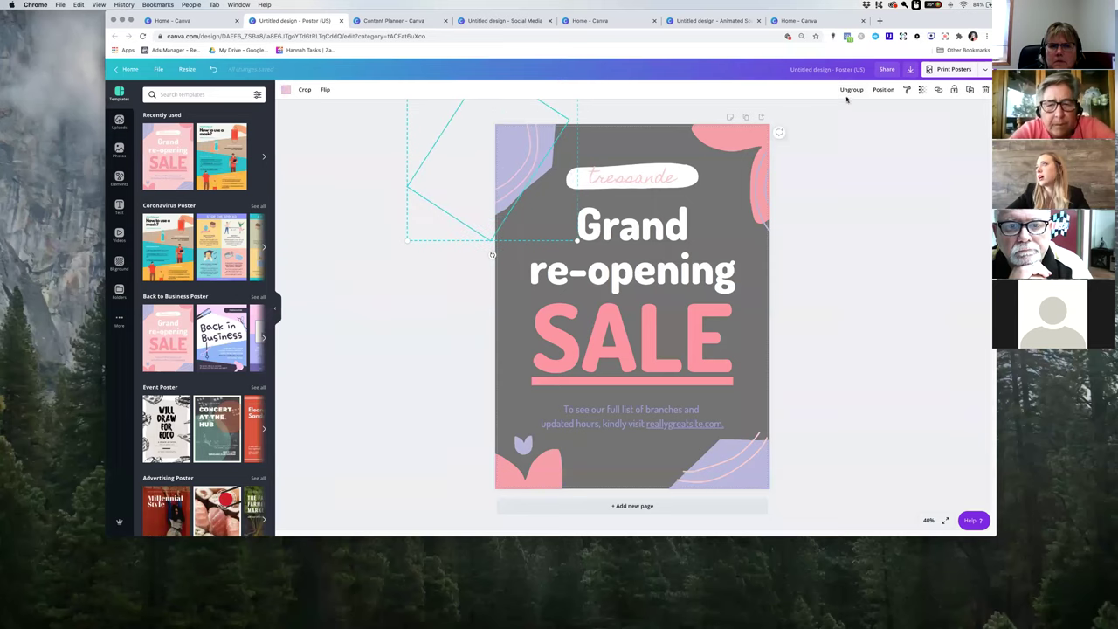
click(839, 213)
click(505, 166)
click(285, 89)
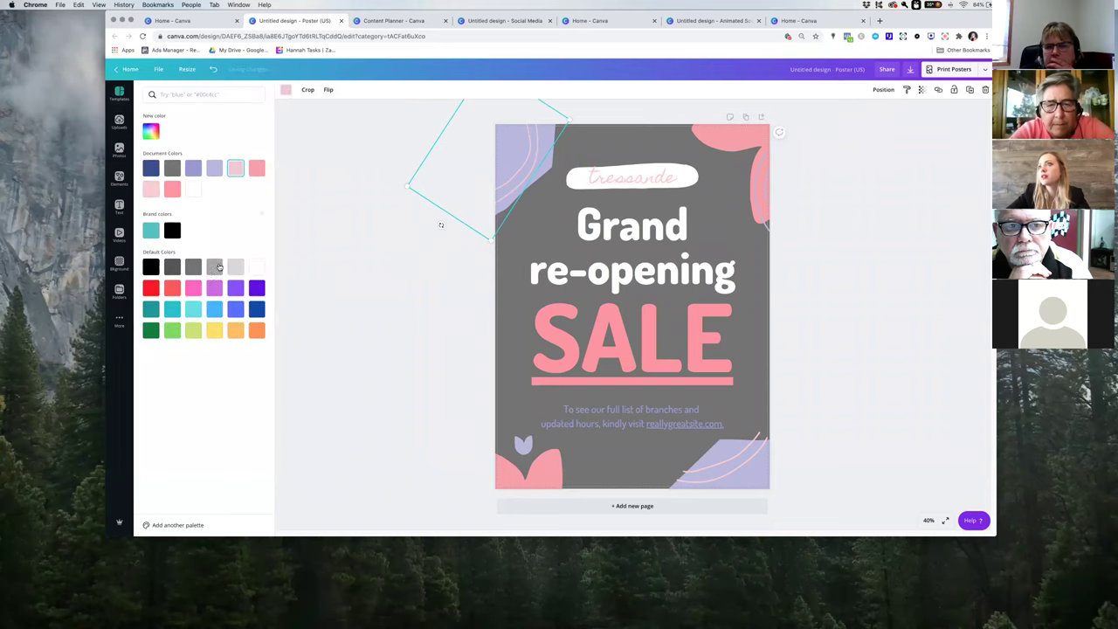
click(235, 267)
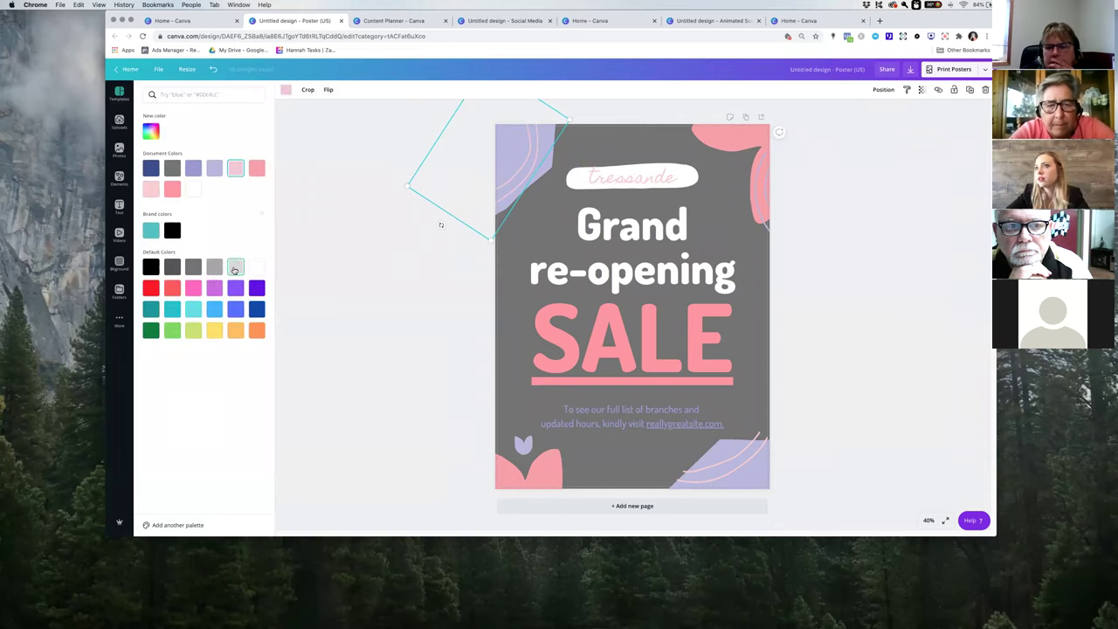
click(468, 192)
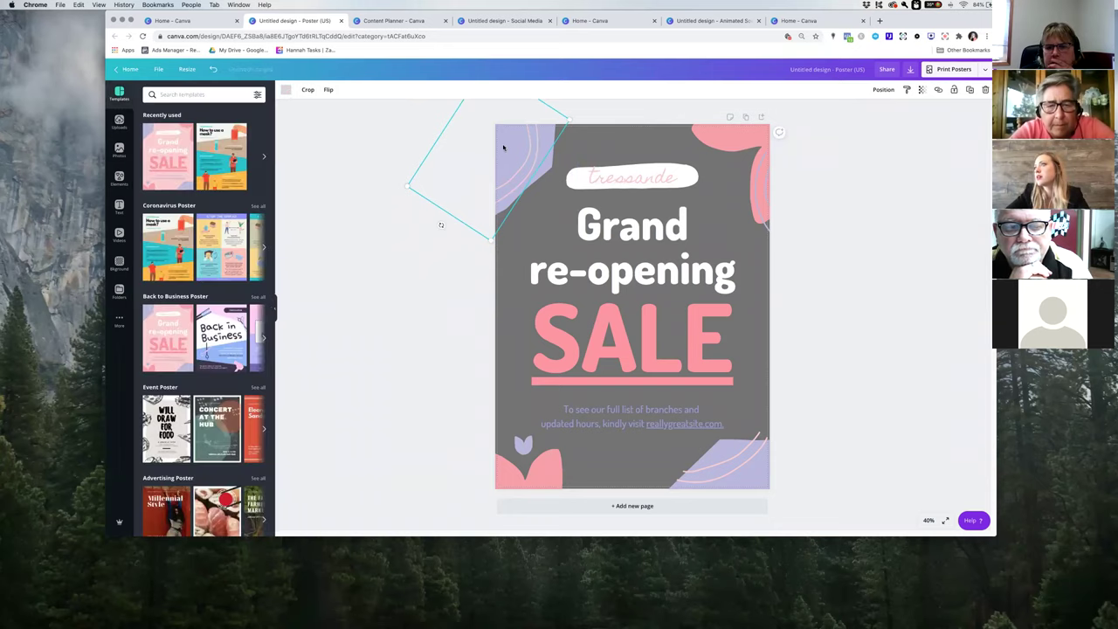
Rotate and enlarge the lavender shape in the poster's upper-left corner and reposition it against the corner
drag(441, 224, 462, 171)
drag(577, 199, 706, 268)
drag(527, 177, 505, 136)
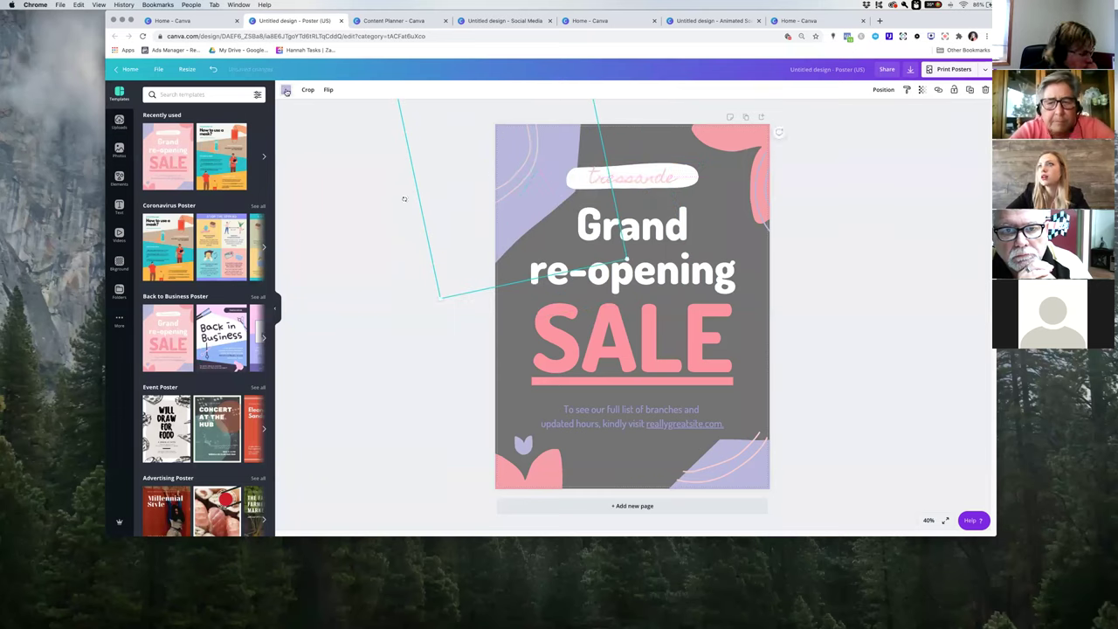
Recolour the enlarged lavender corner shape with the dark grey default colour
click(286, 91)
click(236, 168)
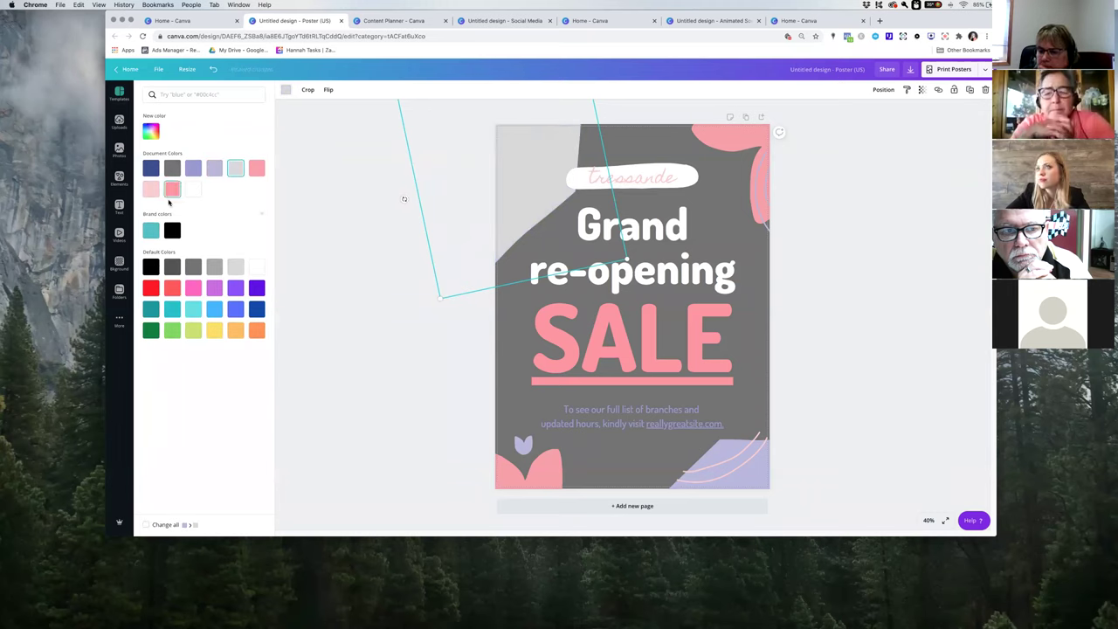
click(173, 266)
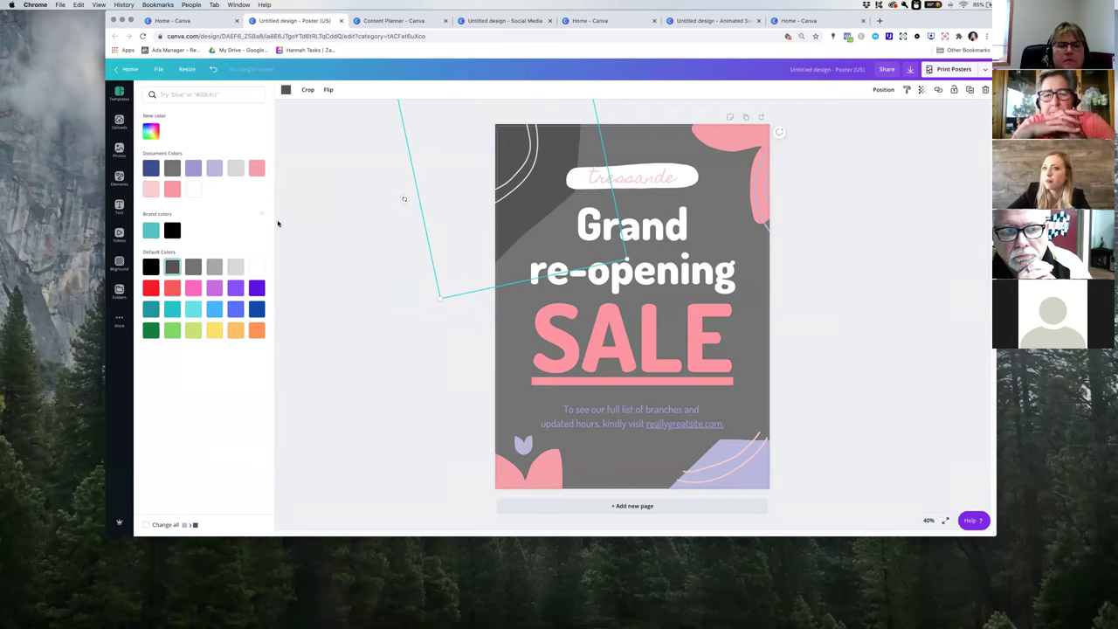
key(Escape)
Change the font of the words "Grand re-opening" in the heading to Gotham Medium
click(653, 348)
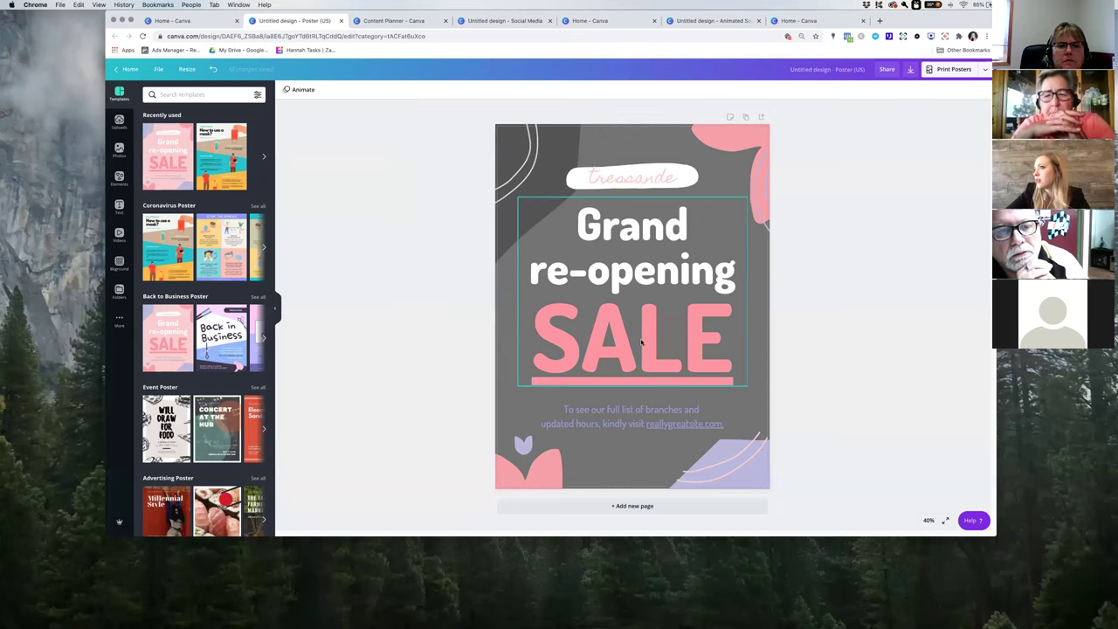
click(579, 226)
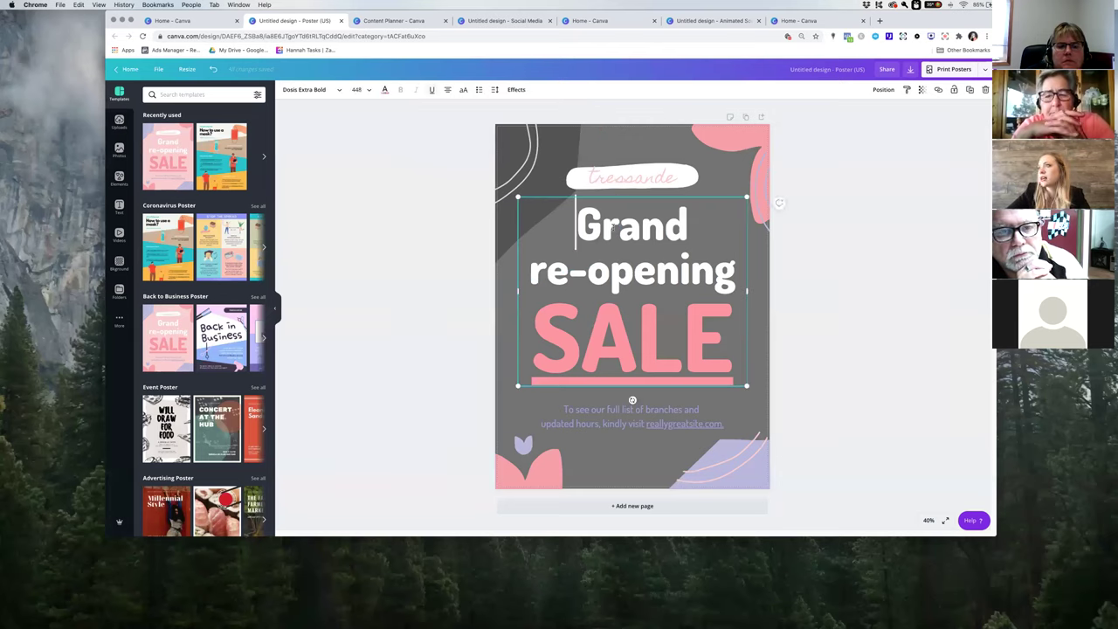
drag(579, 225, 743, 270)
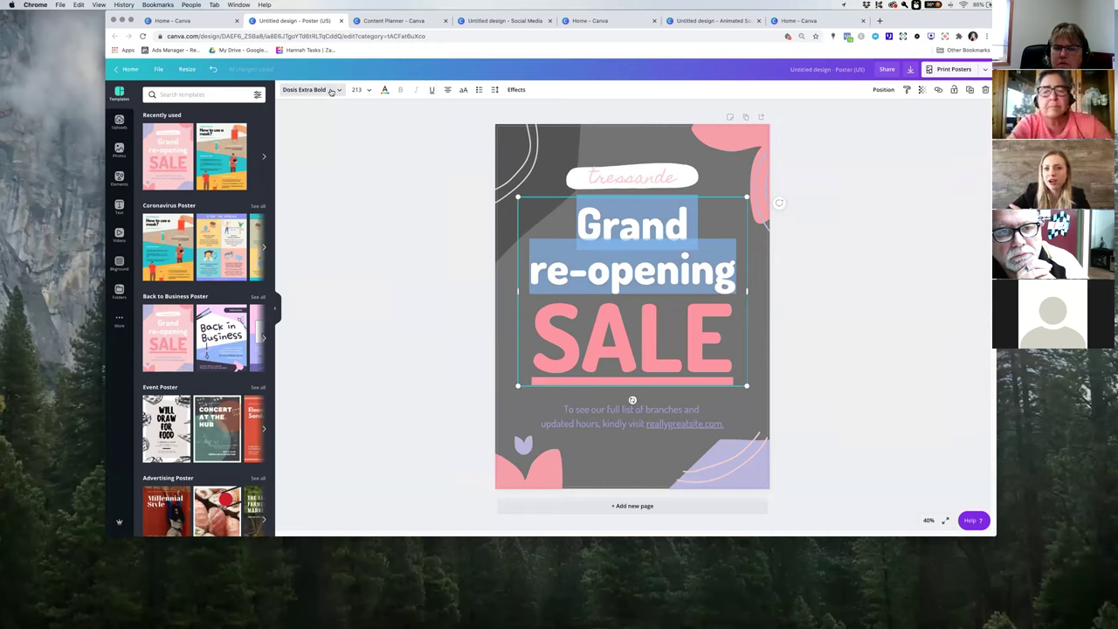
click(331, 92)
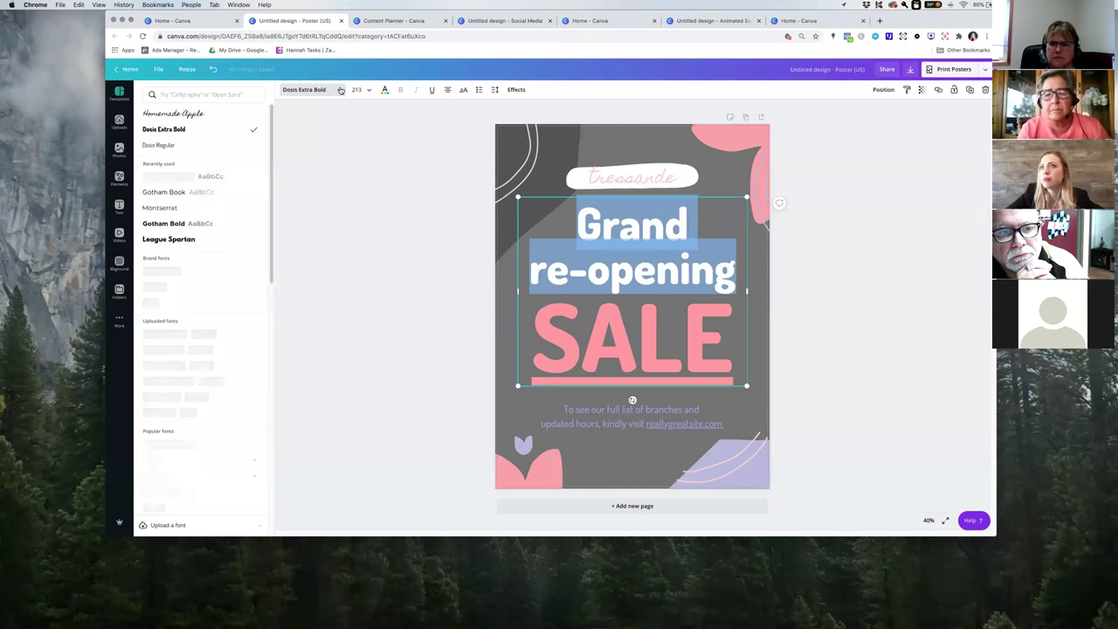
click(339, 91)
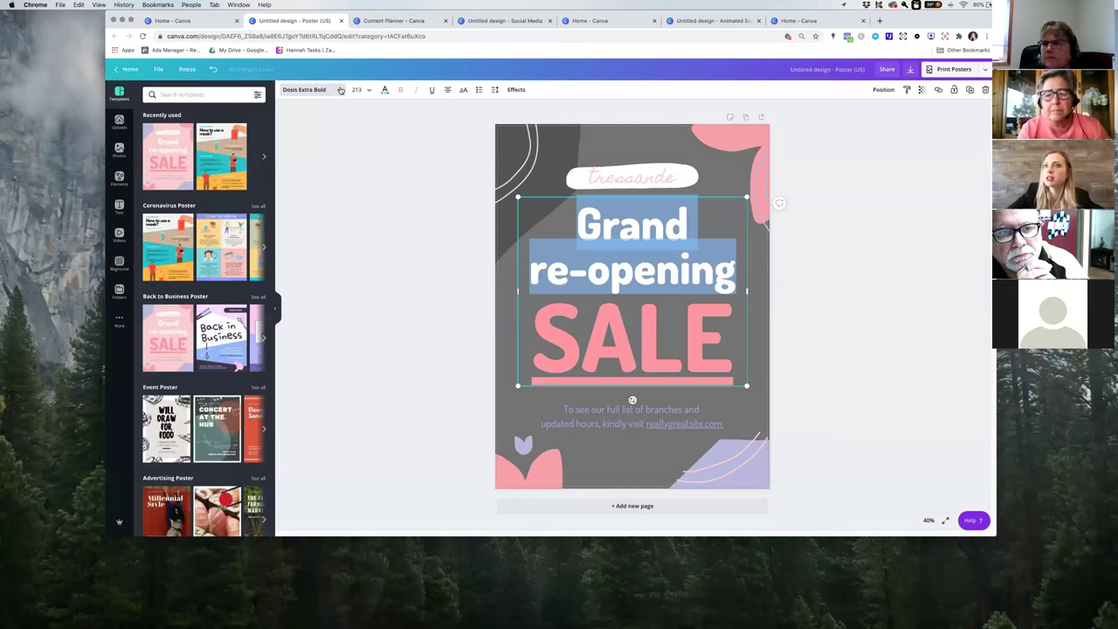
click(341, 90)
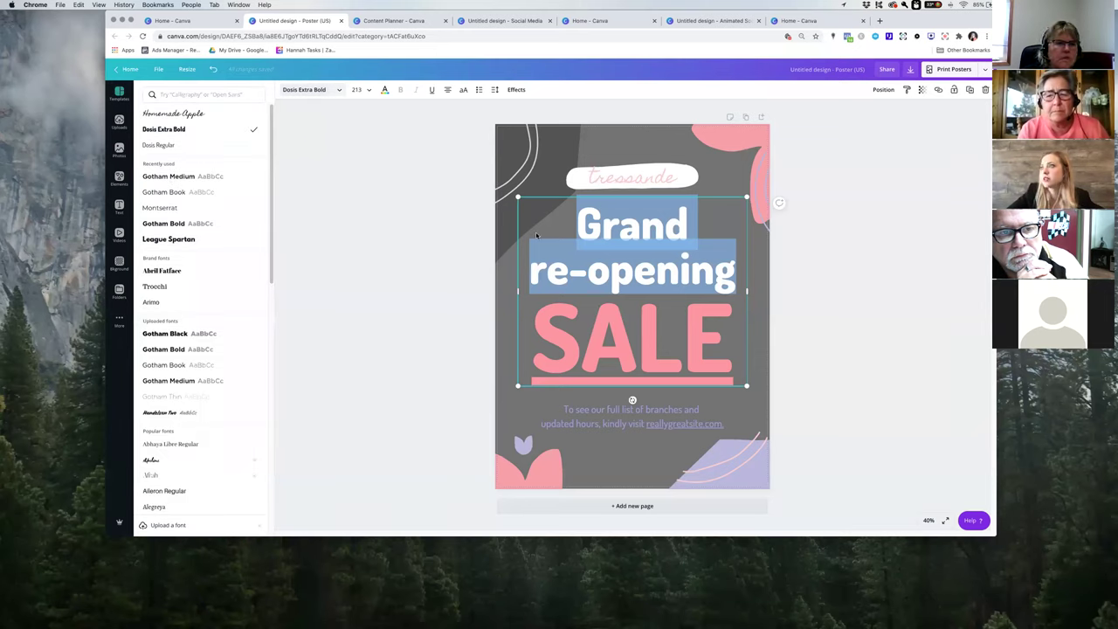
key(super+z)
key(Escape)
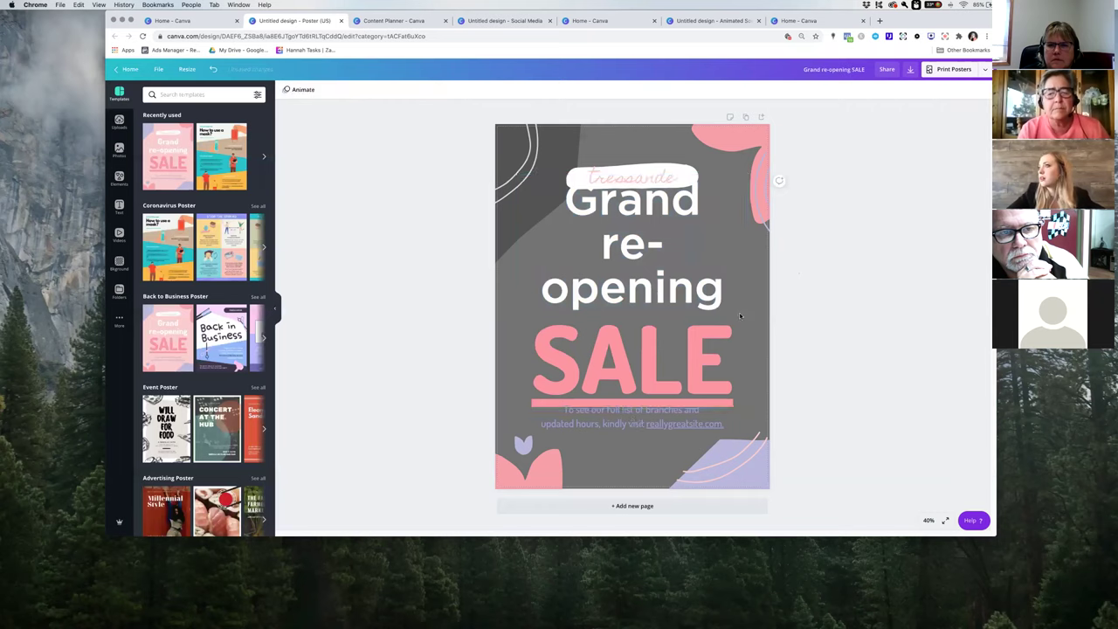
Widen the heading's text box to fit "re-opening" on one line, scale the heading down and recentre it
drag(773, 292, 803, 306)
mouse_move(695, 272)
mouse_down()
mouse_move(664, 272)
mouse_move(675, 272)
mouse_up()
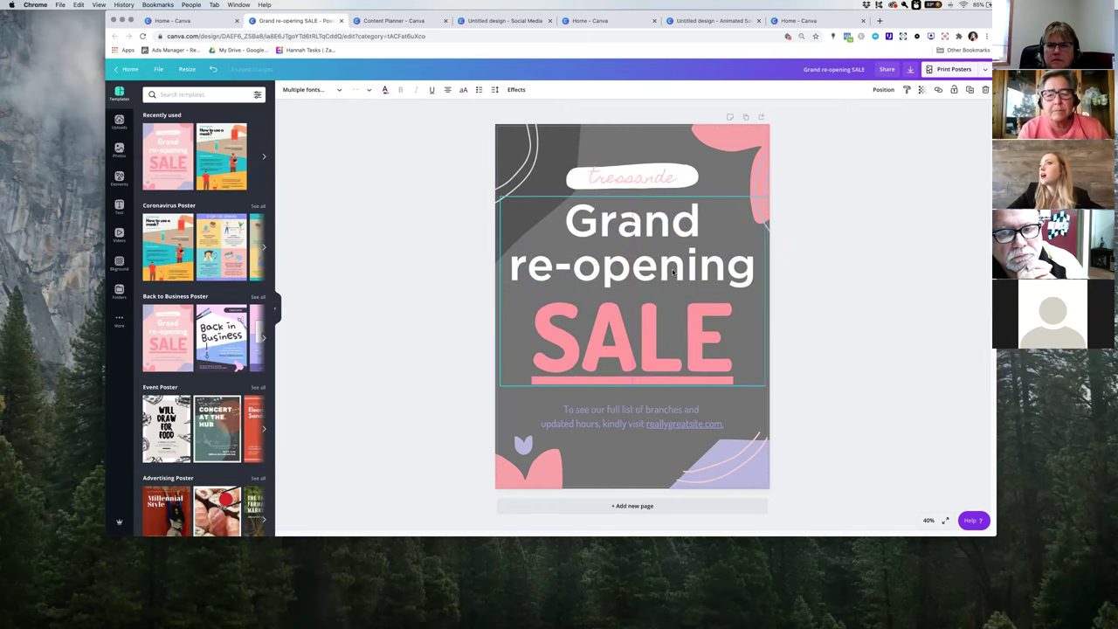
drag(766, 196, 724, 232)
drag(614, 293, 651, 273)
Convert "Grand re-opening" to uppercase and widen the text box to fit "RE-OPENING" on one line
triple_click(651, 274)
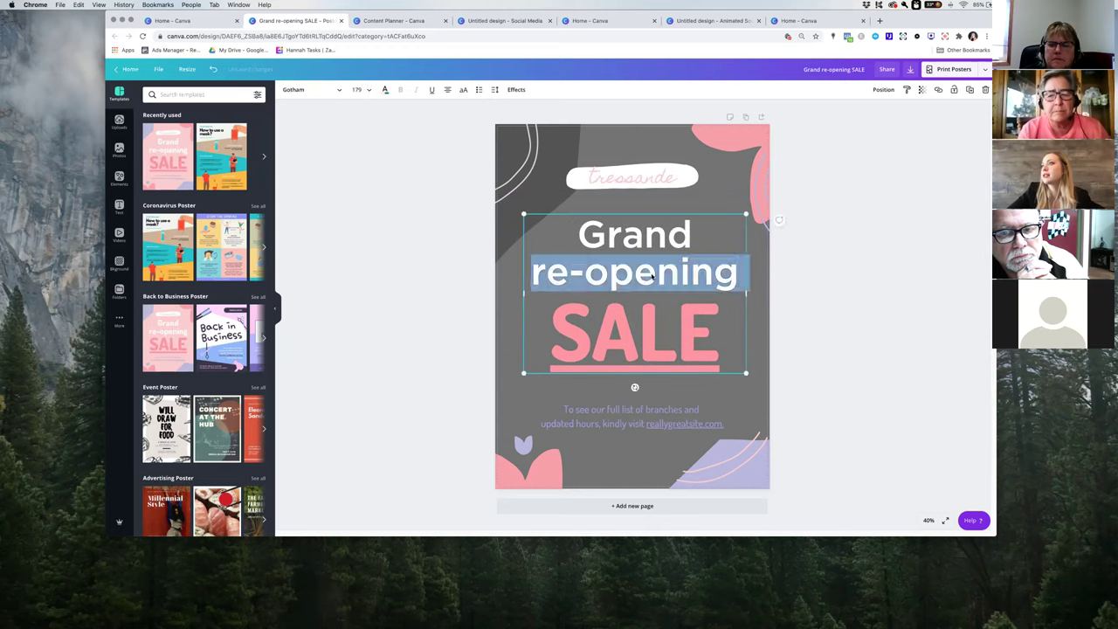
drag(737, 273, 554, 223)
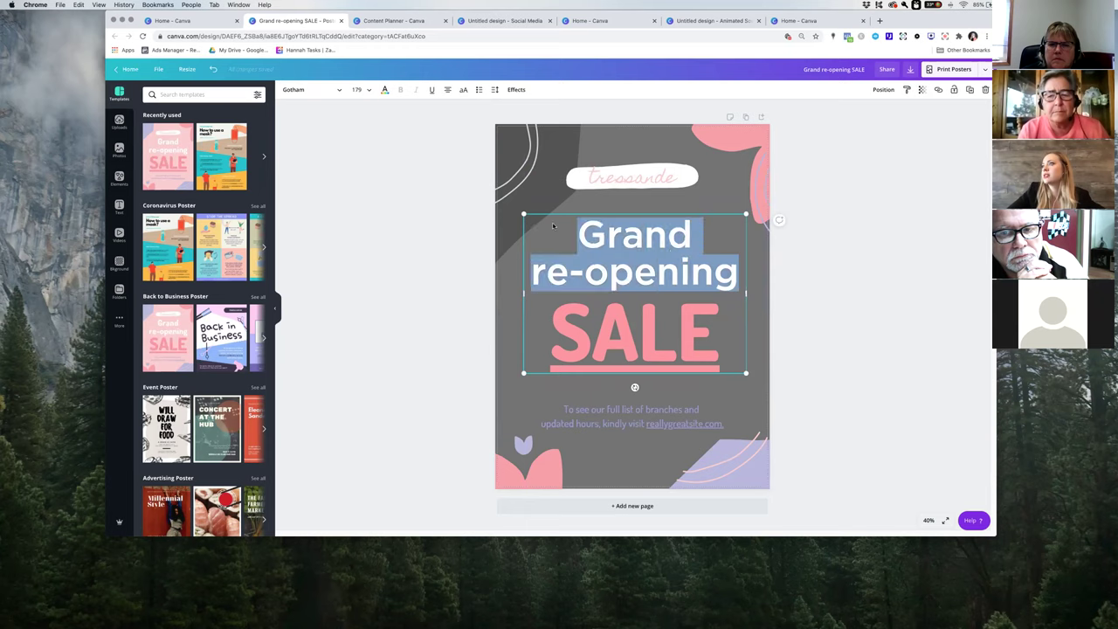
click(464, 91)
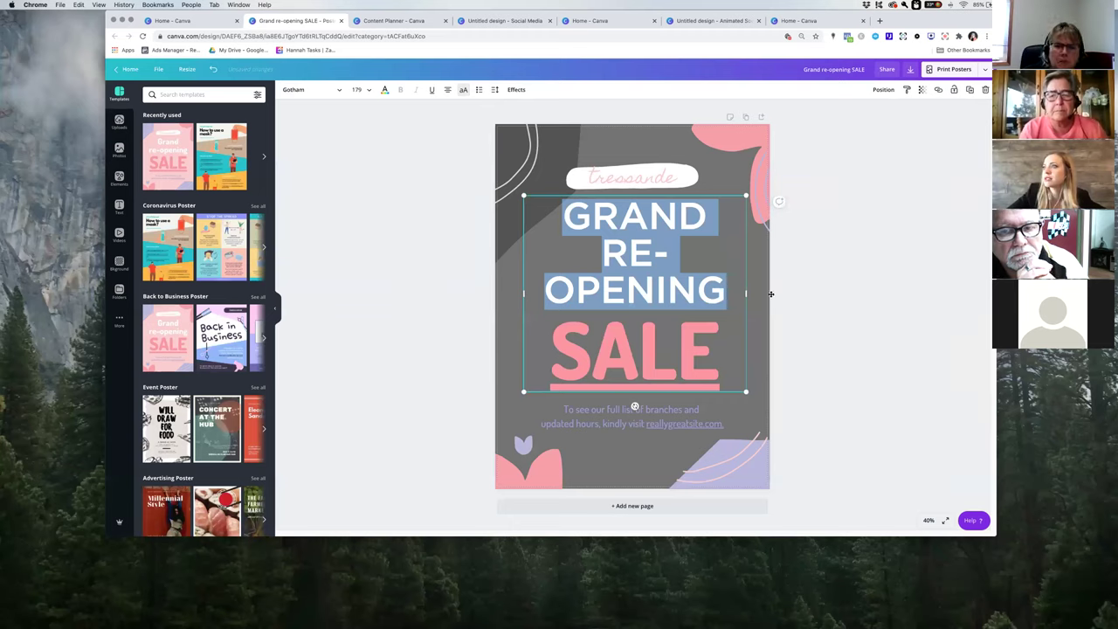
click(562, 287)
drag(562, 287, 537, 292)
Change the font of the word "SALE" to the uploaded brush-style Handelson font
double_click(668, 346)
drag(706, 351, 566, 347)
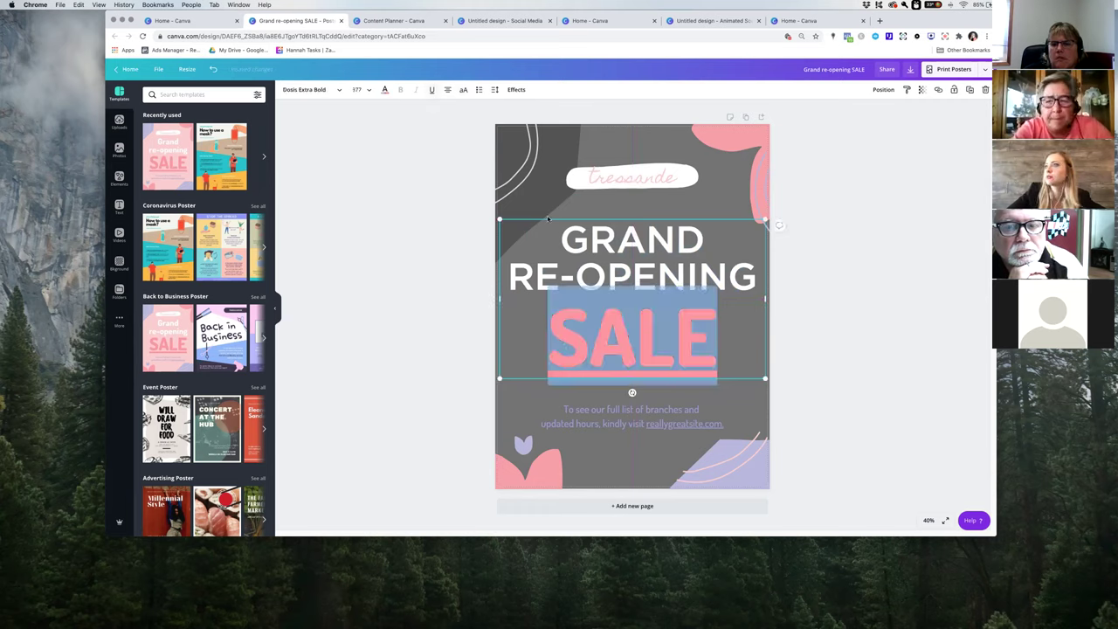
click(330, 90)
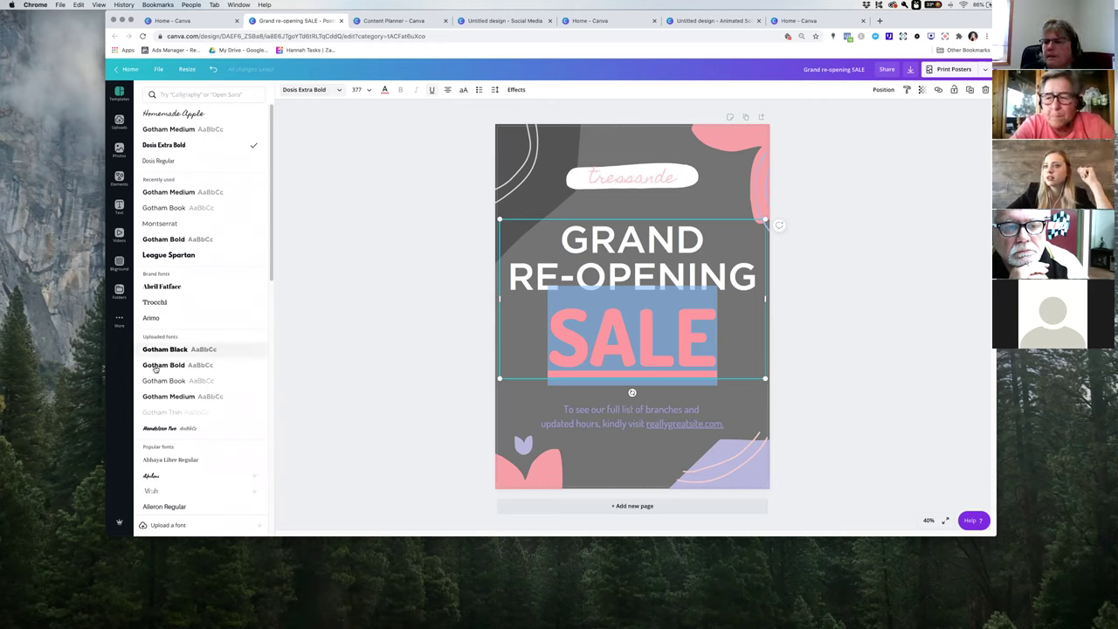
click(159, 428)
click(730, 359)
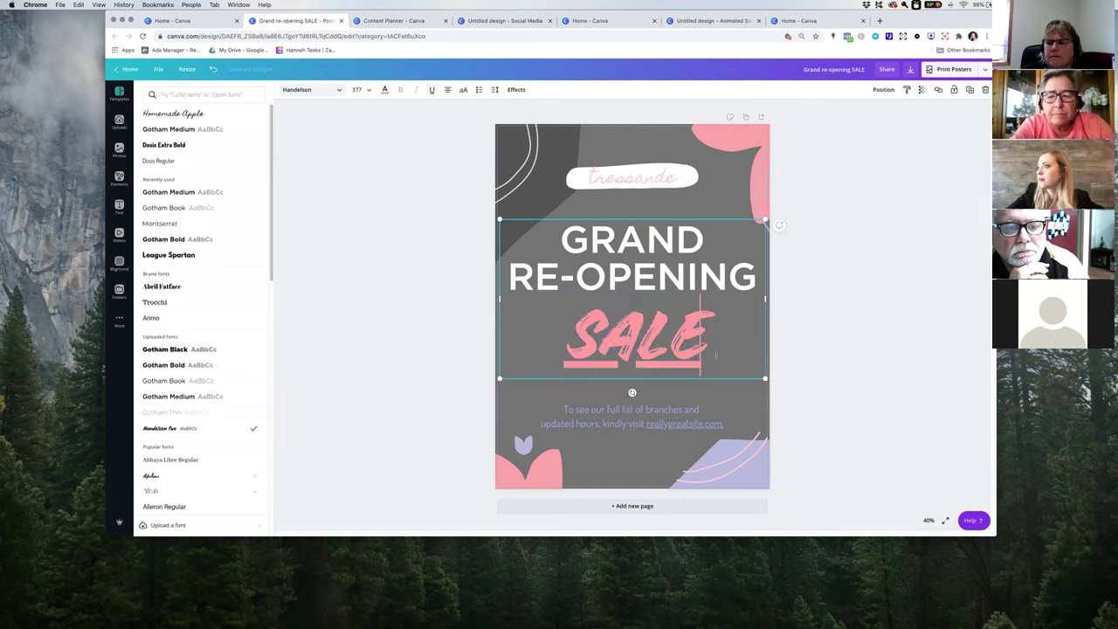
drag(731, 359, 535, 331)
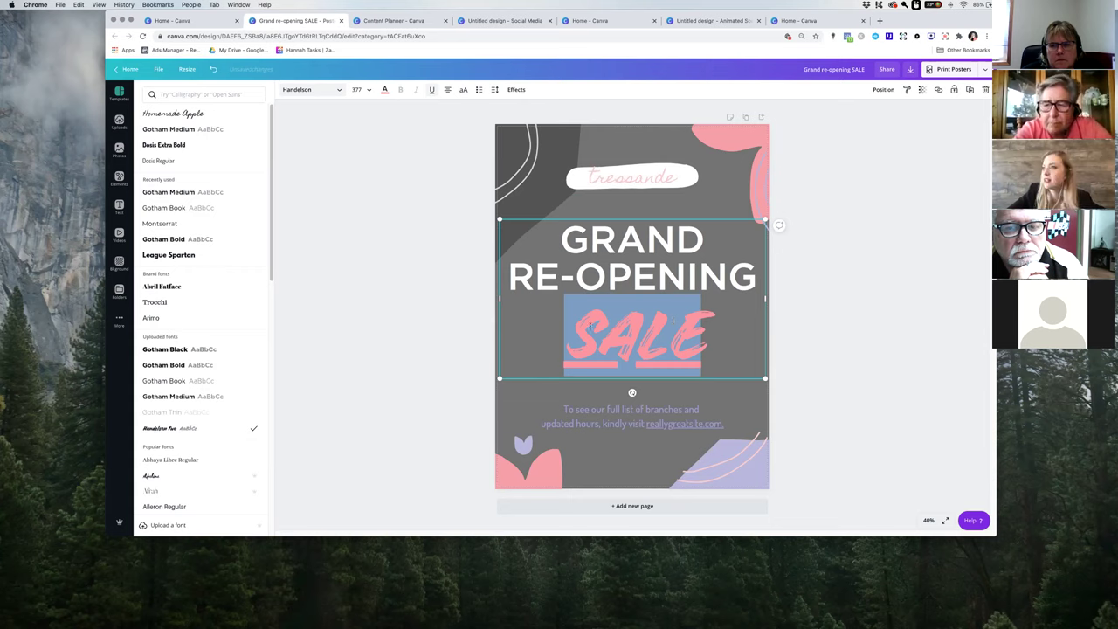
key(Escape)
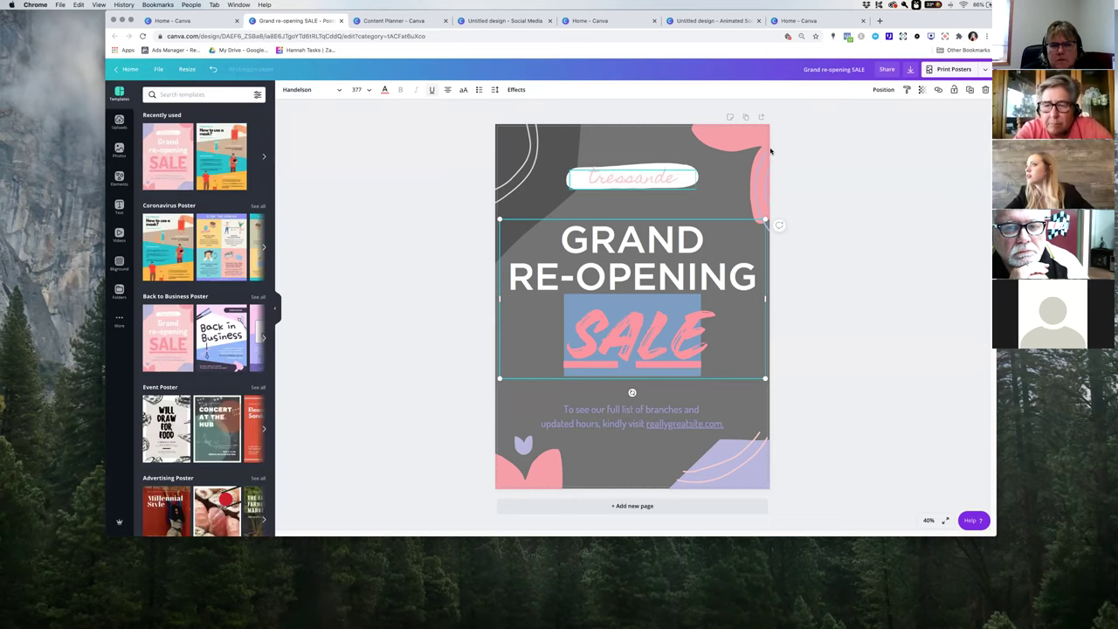
Inspect the grouped pink decoration in the poster's upper-right corner and check the poster's publishing options
click(772, 150)
click(743, 149)
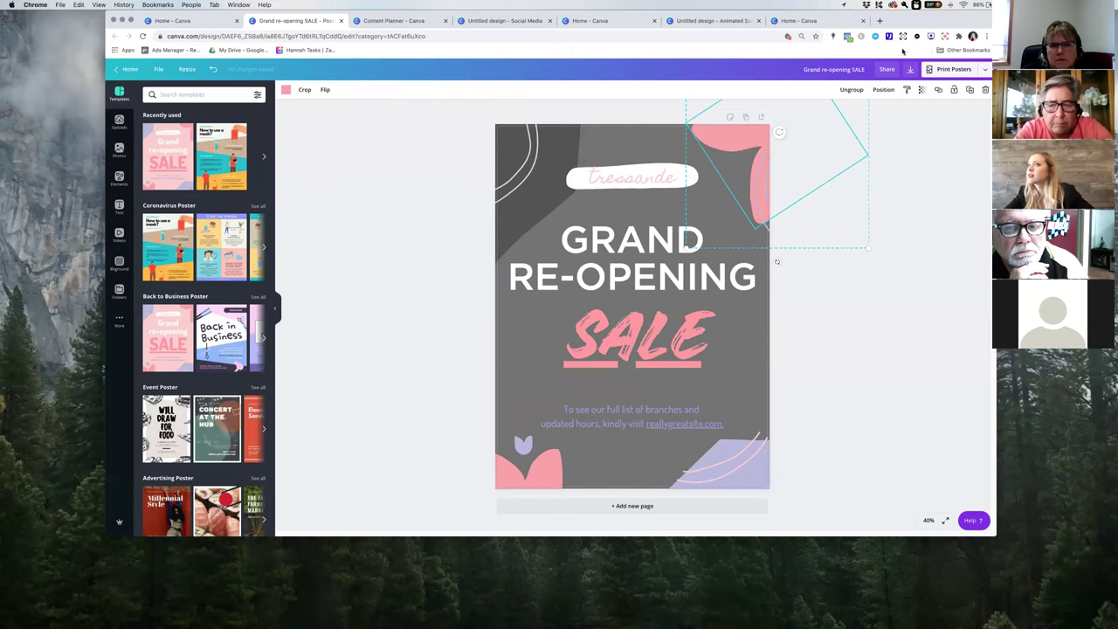
click(476, 267)
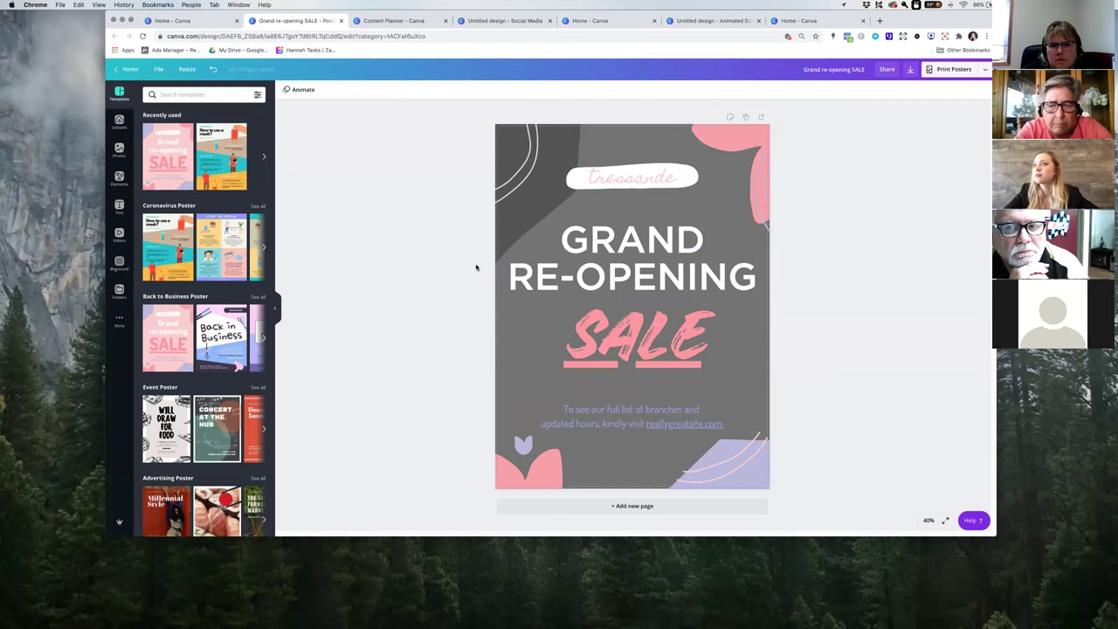
click(985, 69)
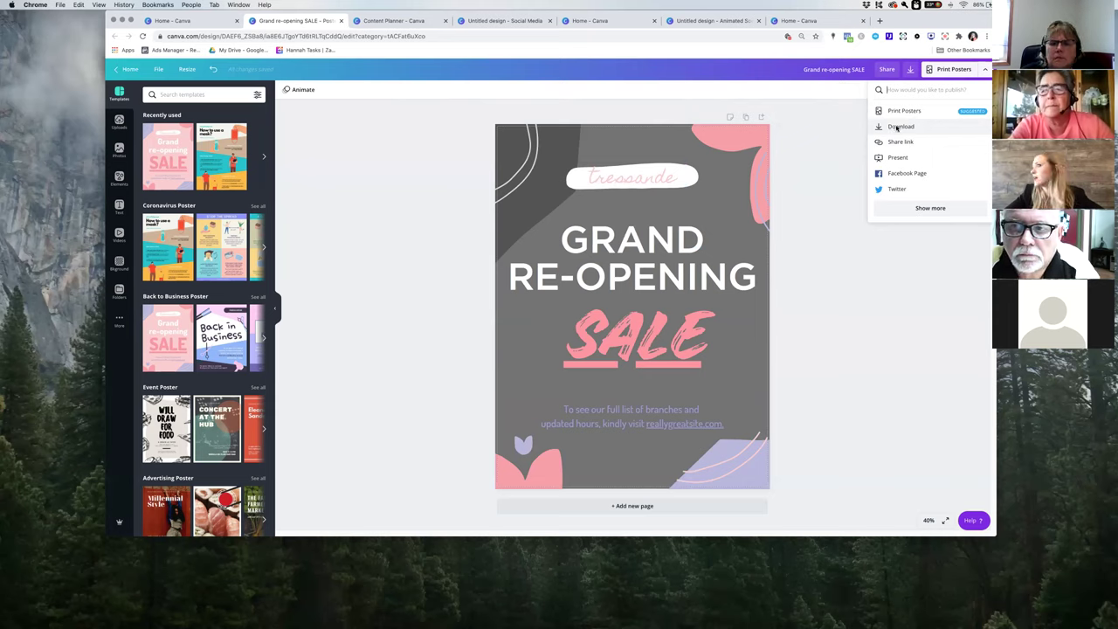
click(821, 293)
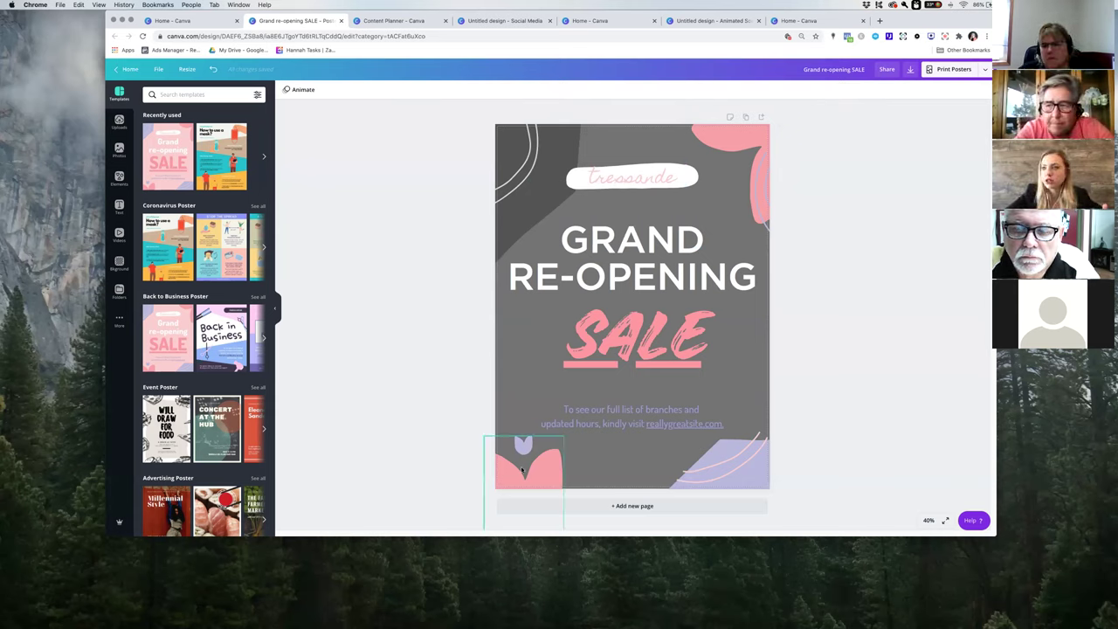
Add a new page after the re-opening sale poster
click(598, 507)
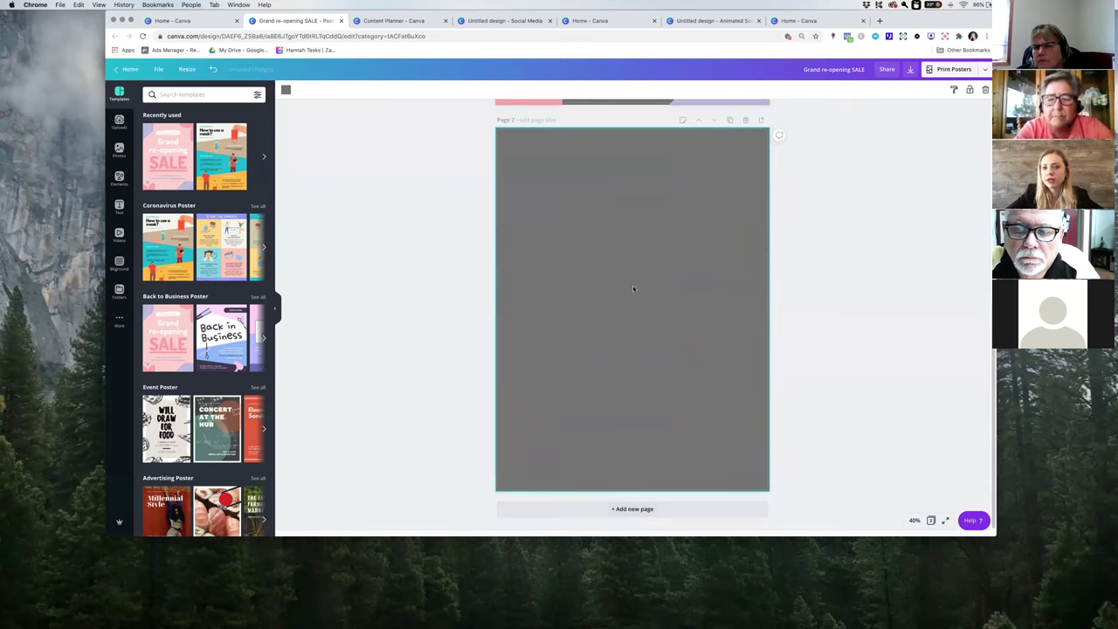
Copy all the design elements from page 1 and paste them onto the empty page 2
scroll(633, 288, up, 5)
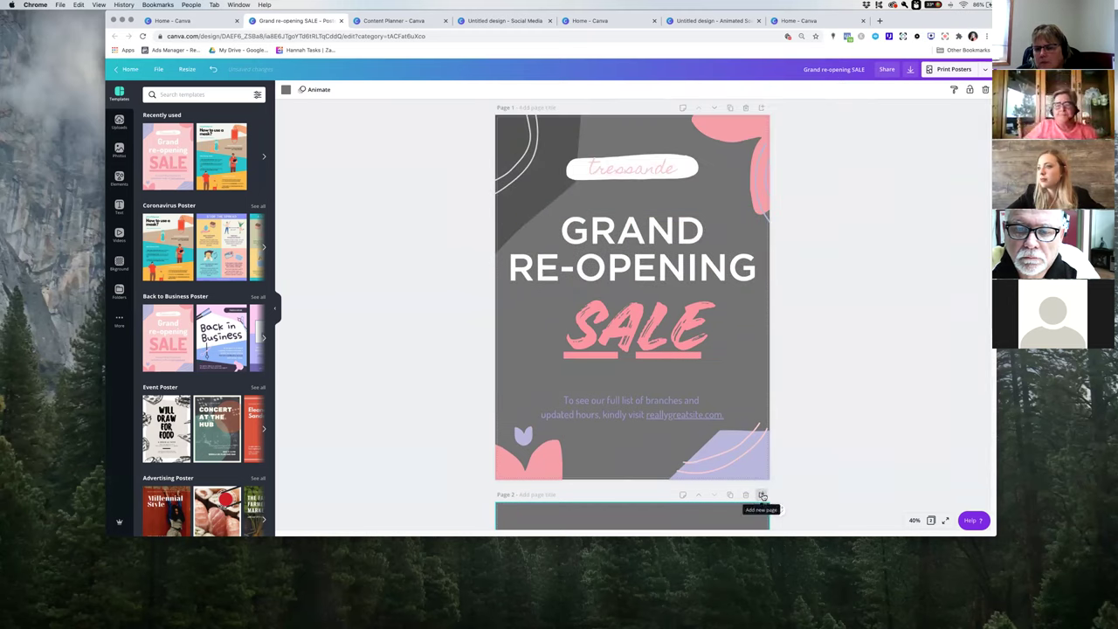
drag(442, 117, 814, 481)
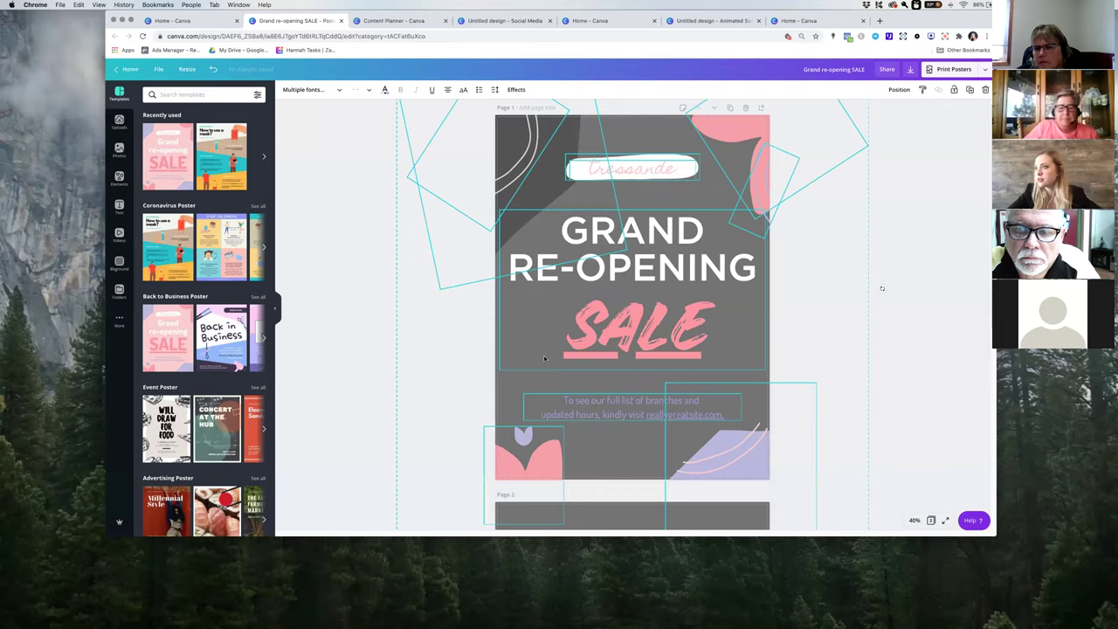
scroll(642, 334, down, 5)
click(594, 362)
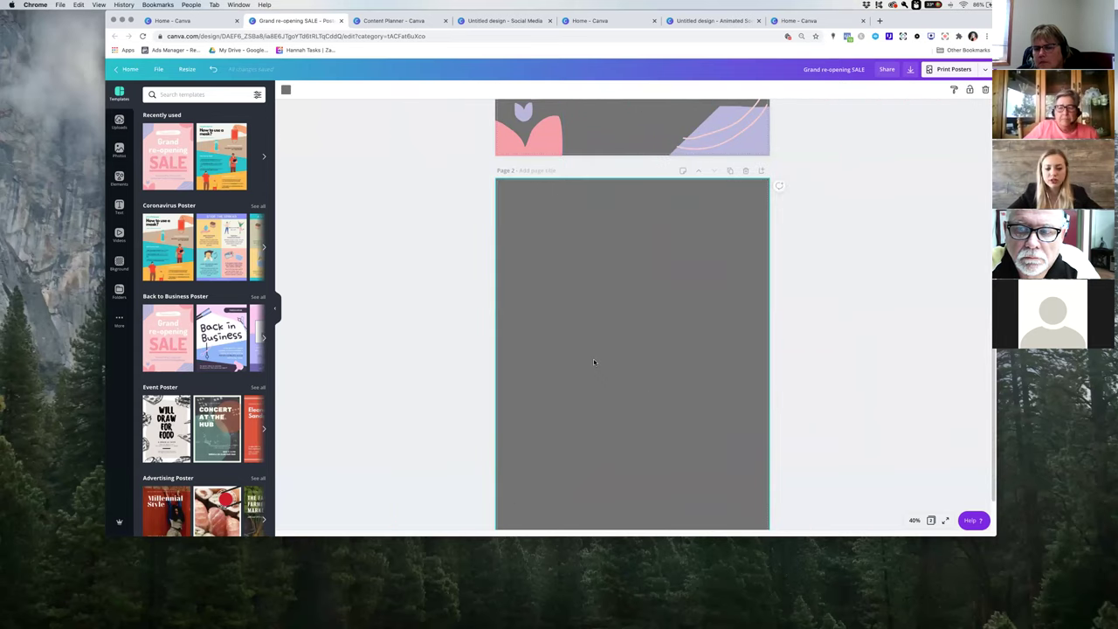
key(super+v)
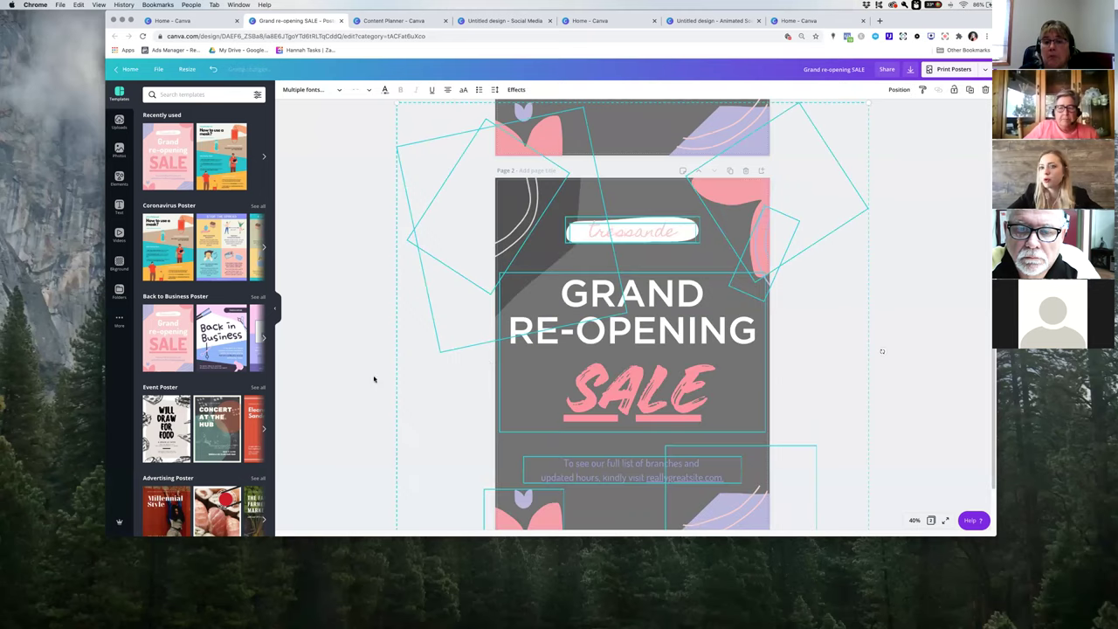
click(374, 379)
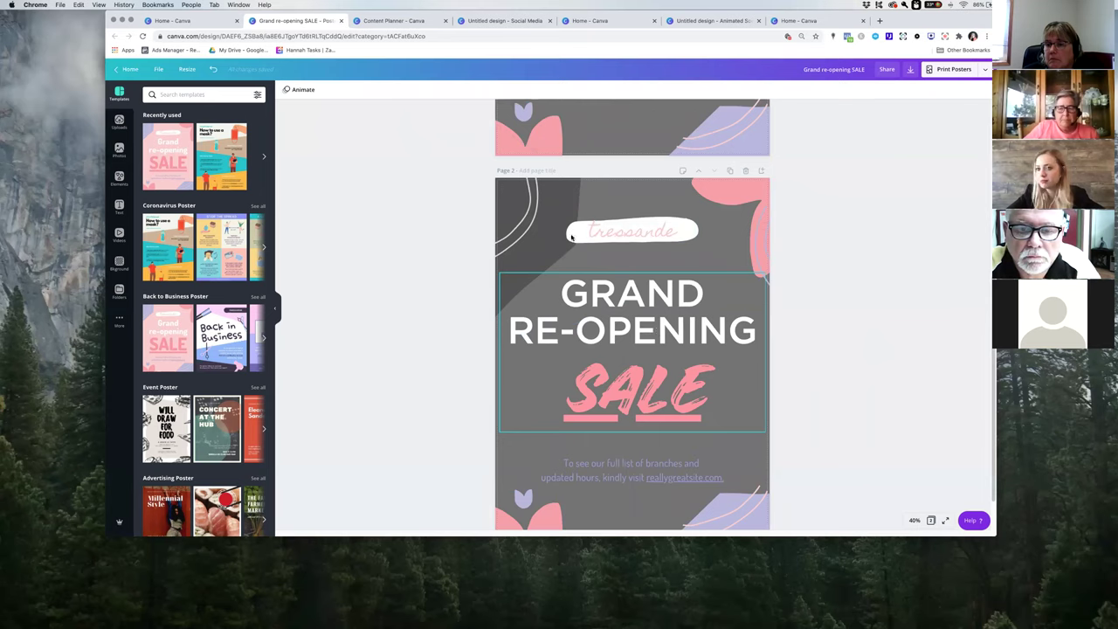
Delete the "GRAND RE-OPENING SALE" text block from page 2
click(603, 297)
key(Delete)
click(630, 231)
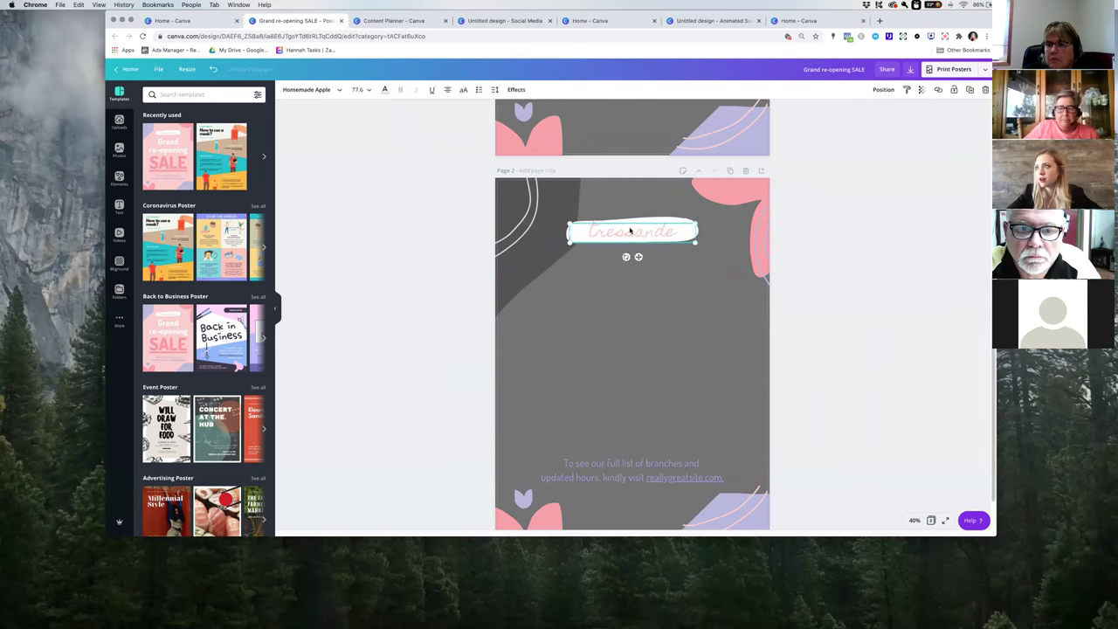
click(395, 365)
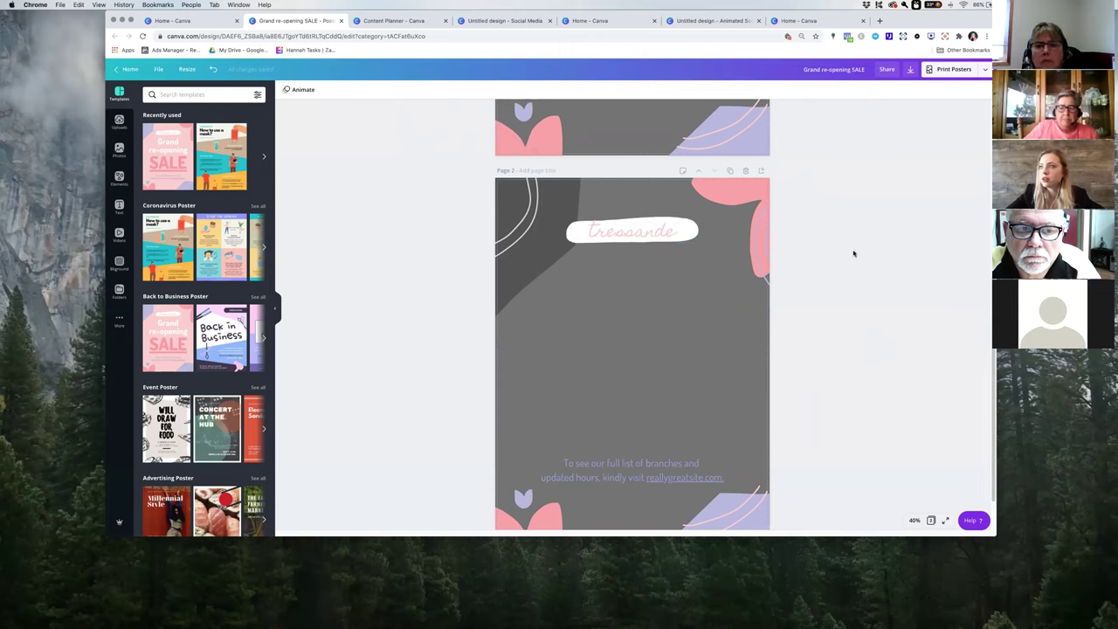
Add the sunflower photo from the "summer" photo results to page 2 and shift it past the page's left edge
scroll(839, 213, down, 1)
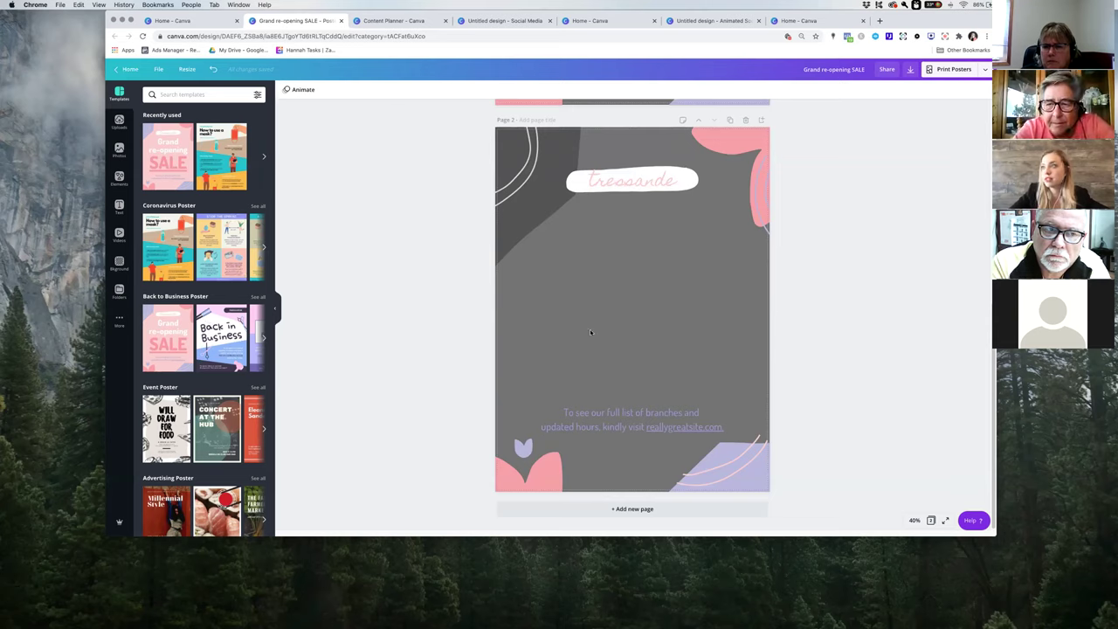
click(117, 179)
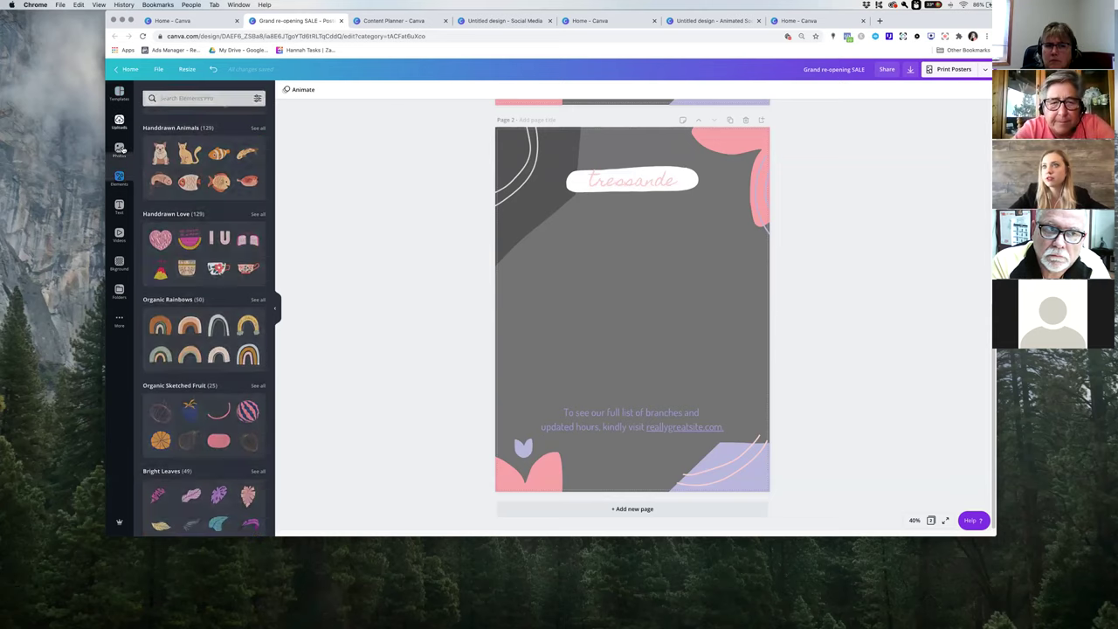
click(119, 150)
click(184, 371)
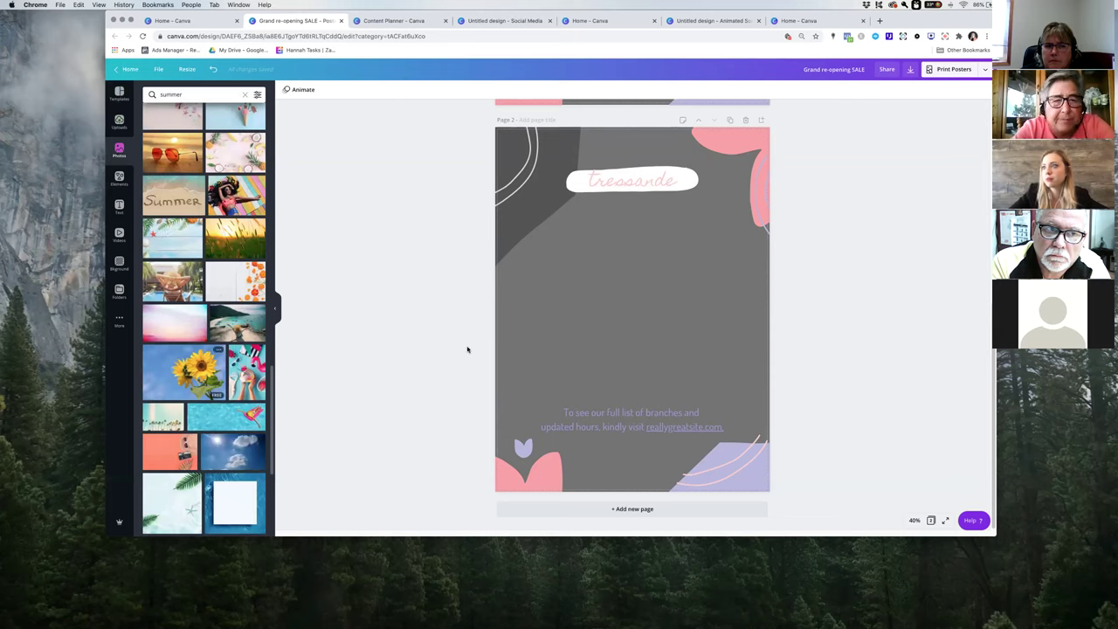
drag(662, 297, 567, 283)
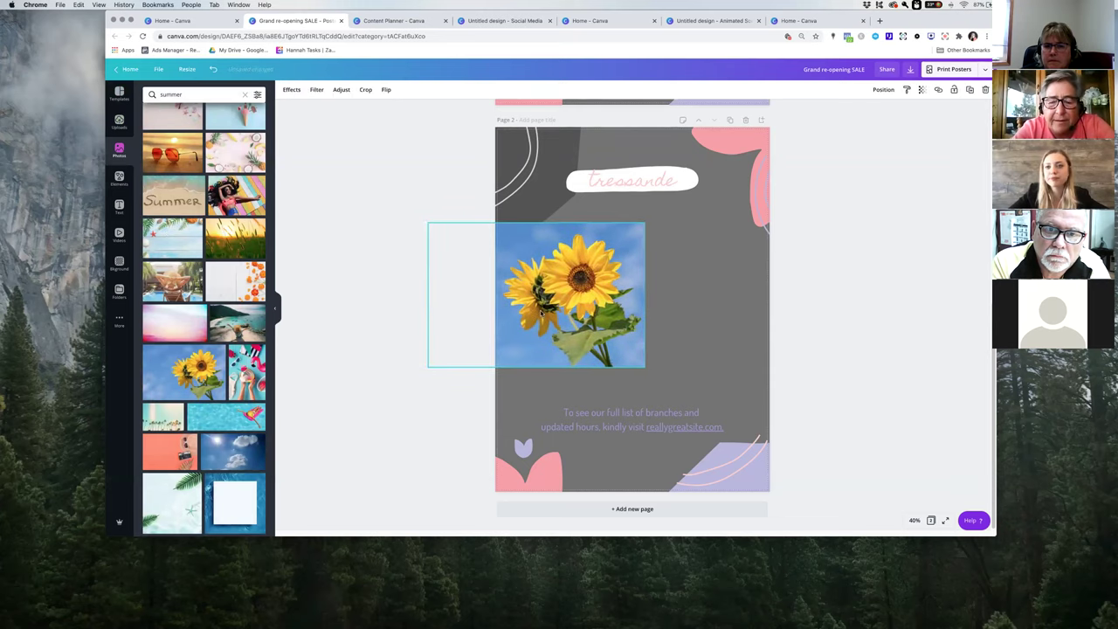
Apply the dark grey geometric background from the Abstract category to page 2
scroll(607, 310, up, 4)
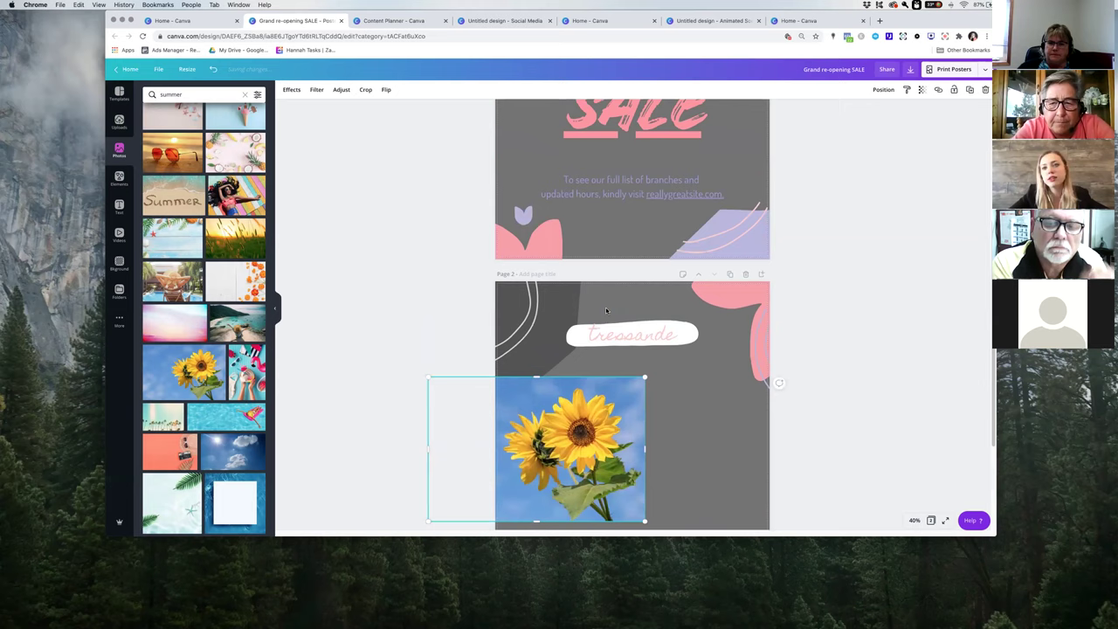
click(120, 263)
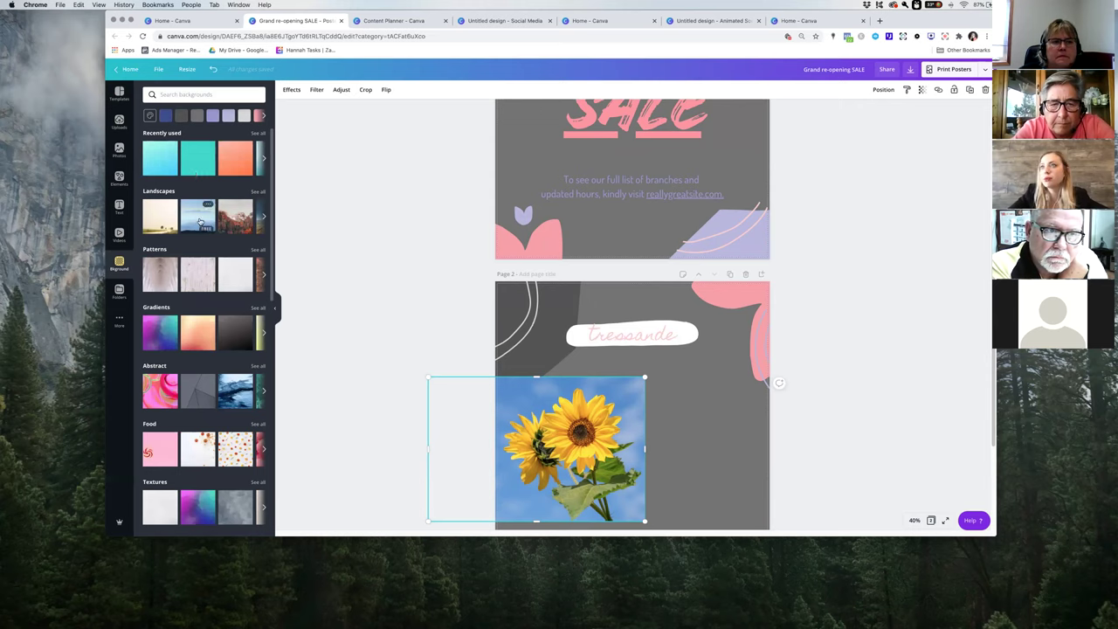
scroll(193, 319, down, 1)
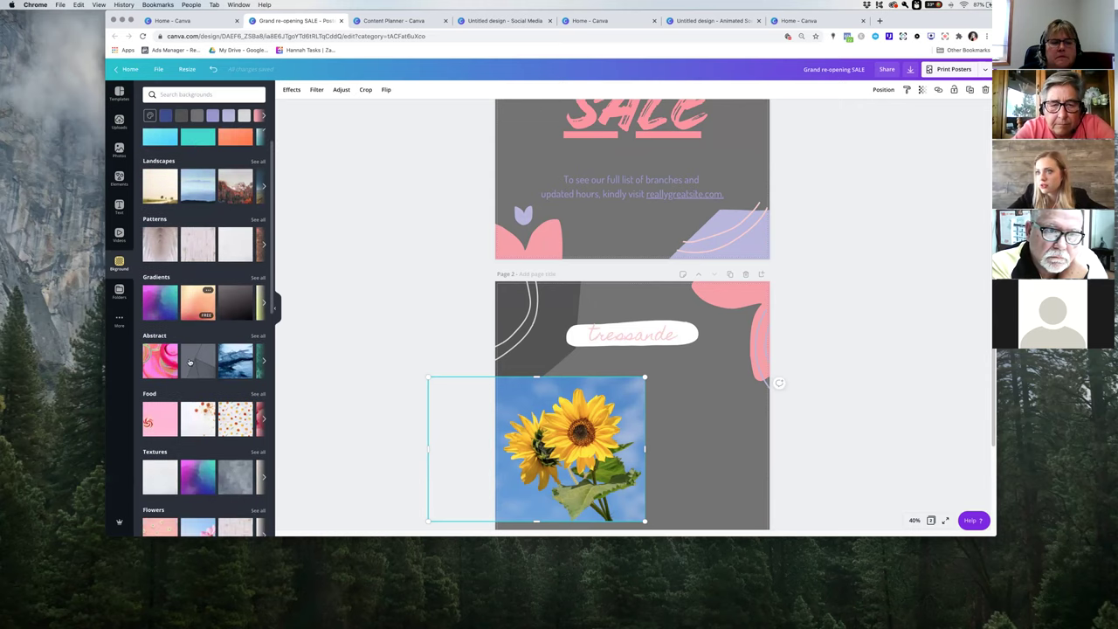
click(207, 310)
click(616, 341)
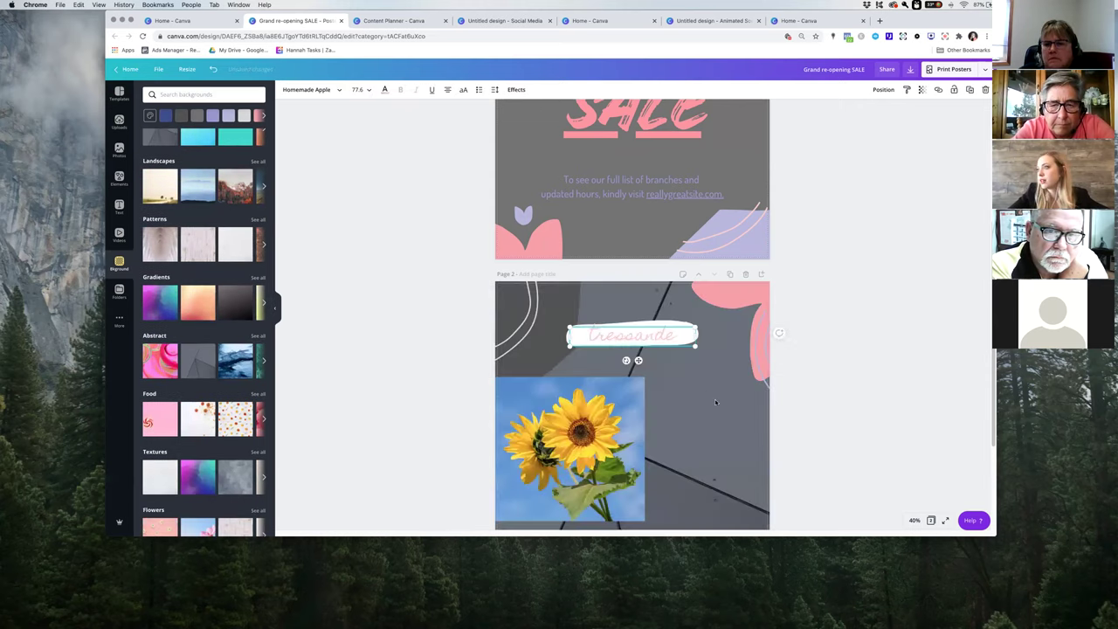
Delete the sunflower photo from page 2, leaving the patterned background in place
click(603, 446)
scroll(601, 373, down, 2)
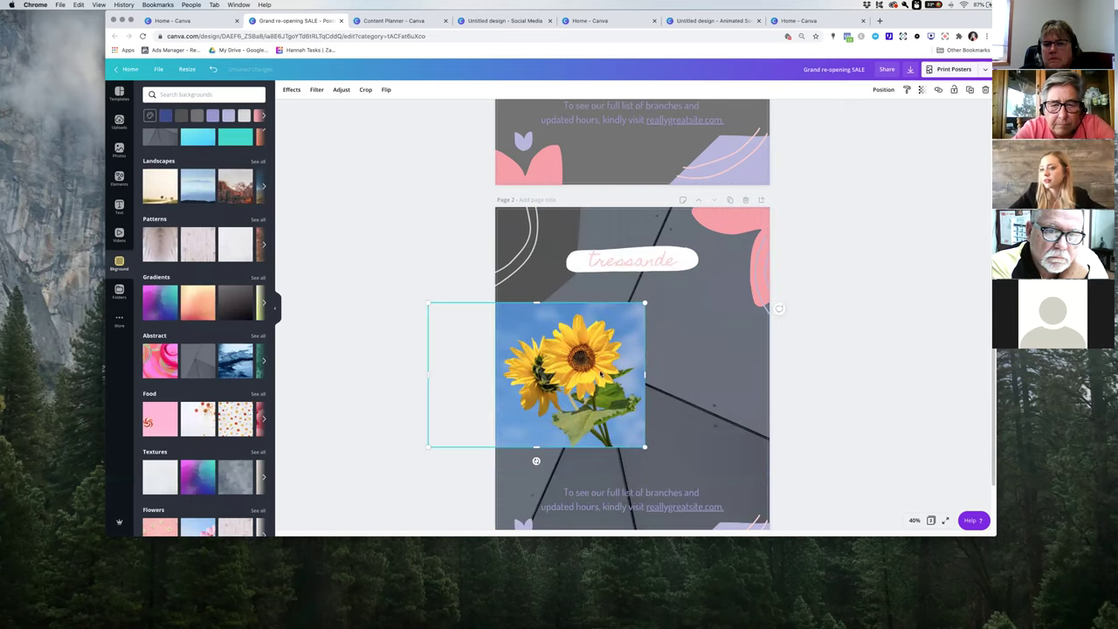
key(Delete)
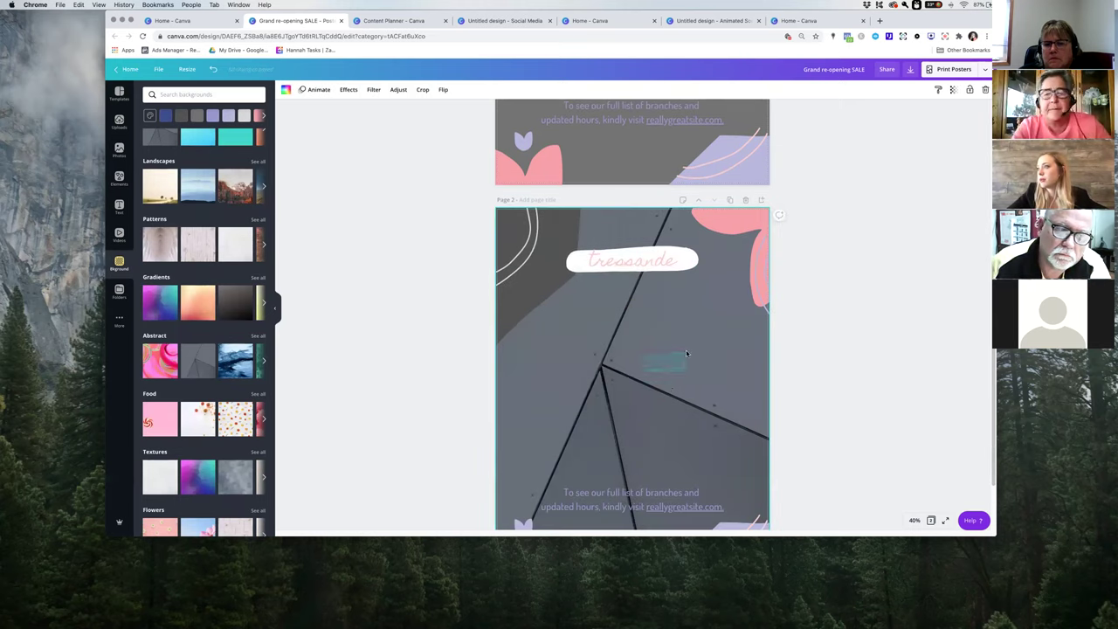
Try a transparency of 33 on page 2's background image and remove the image from the page
click(954, 90)
click(899, 113)
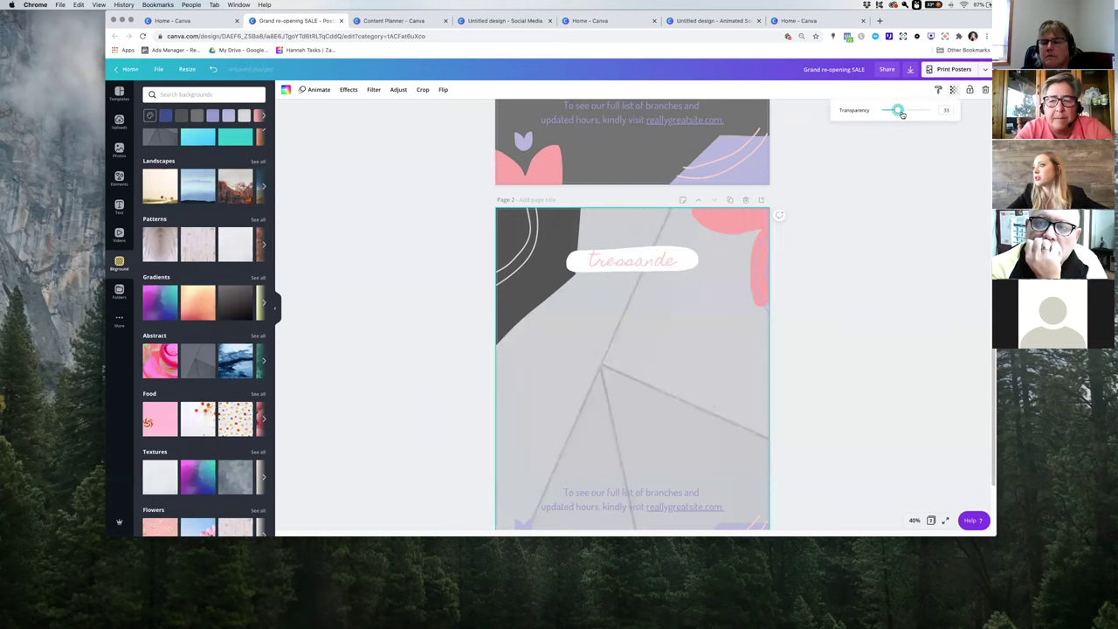
drag(901, 114, 931, 111)
click(584, 358)
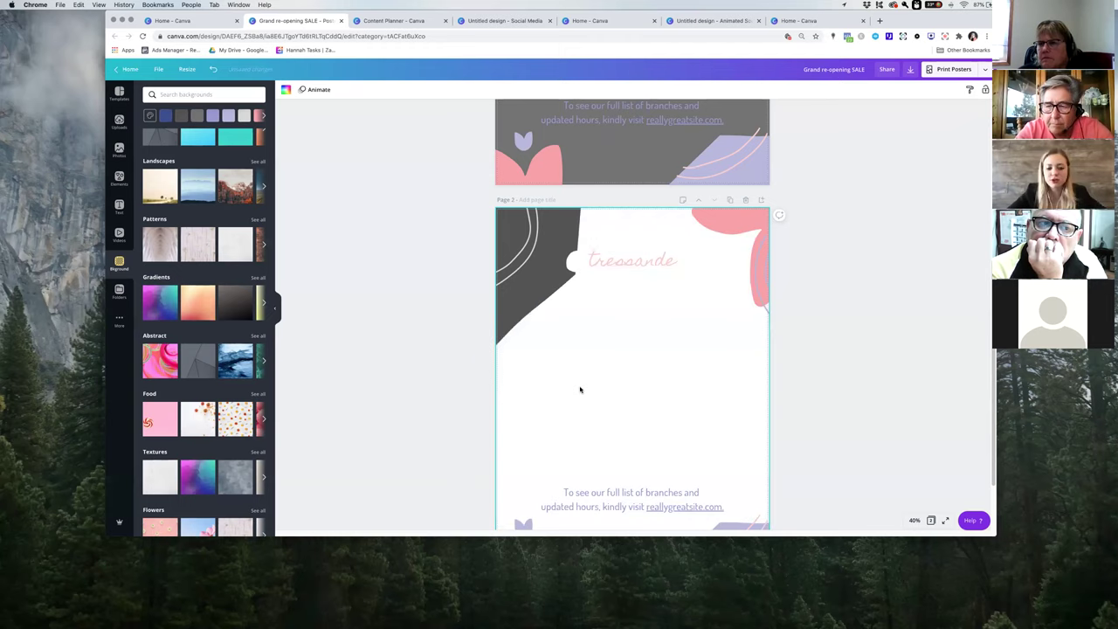
Undo the background and photo position changes on page 2 and delete the restored sunflower photo
click(286, 90)
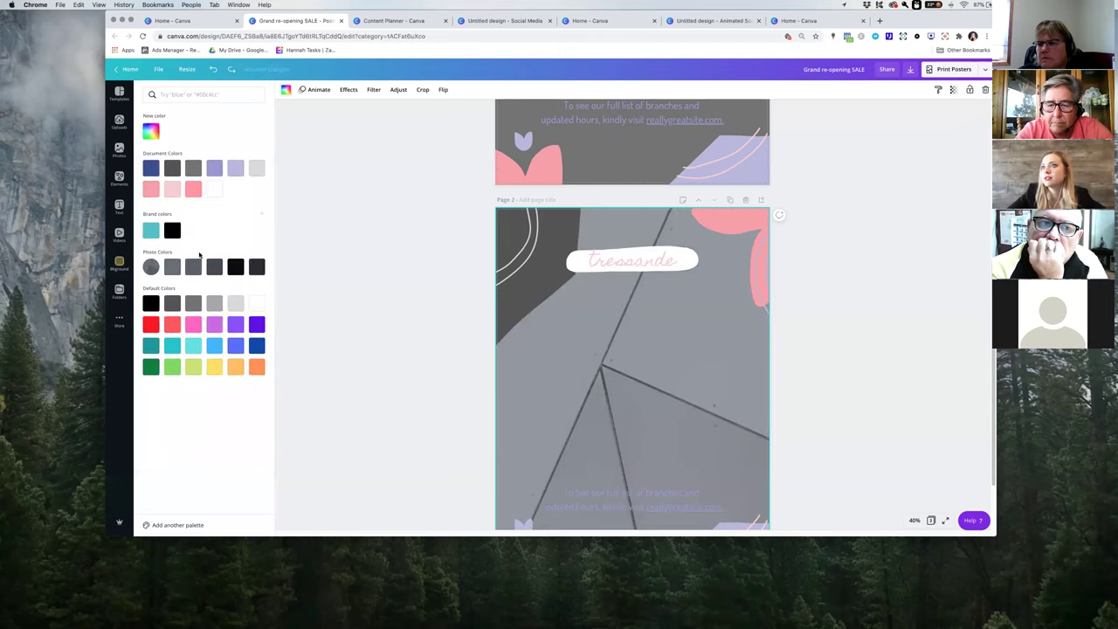
click(391, 341)
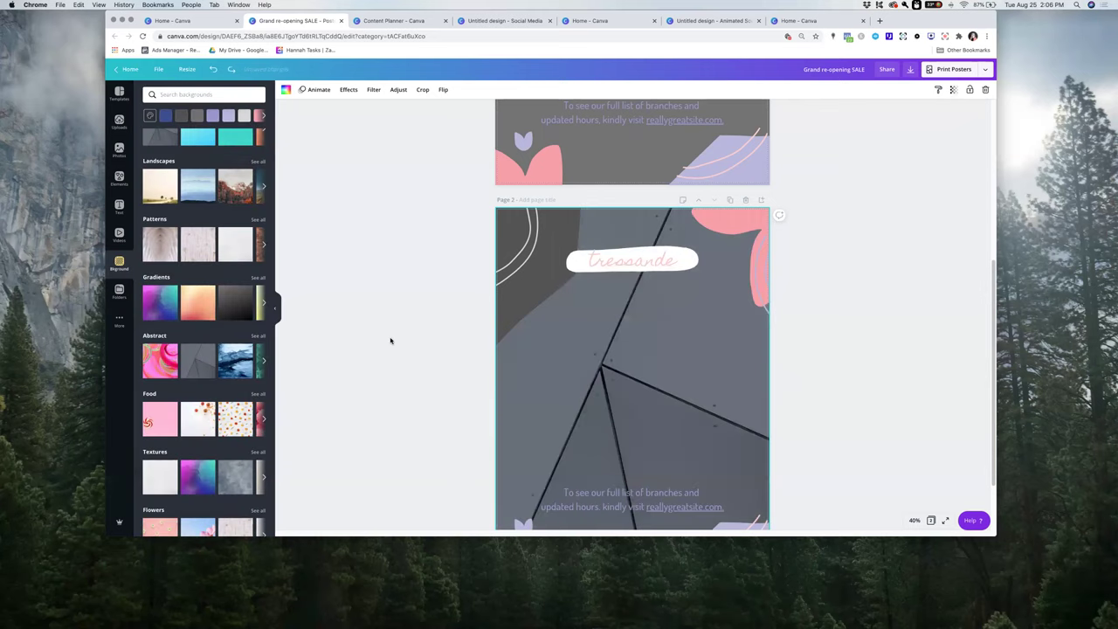
key(super+z)
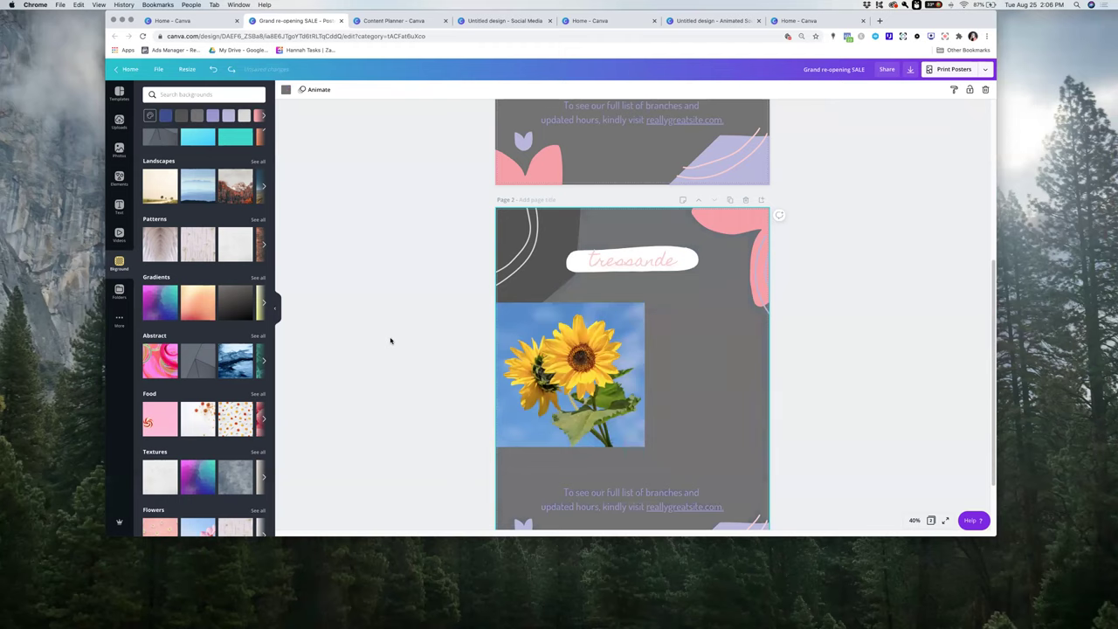
key(super+z)
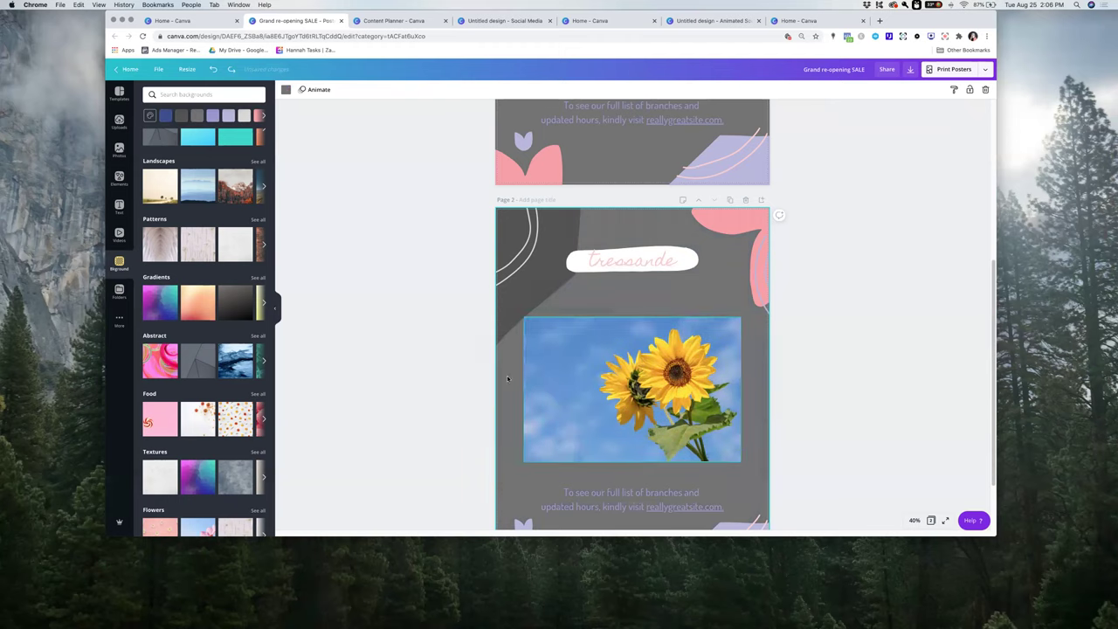
click(576, 368)
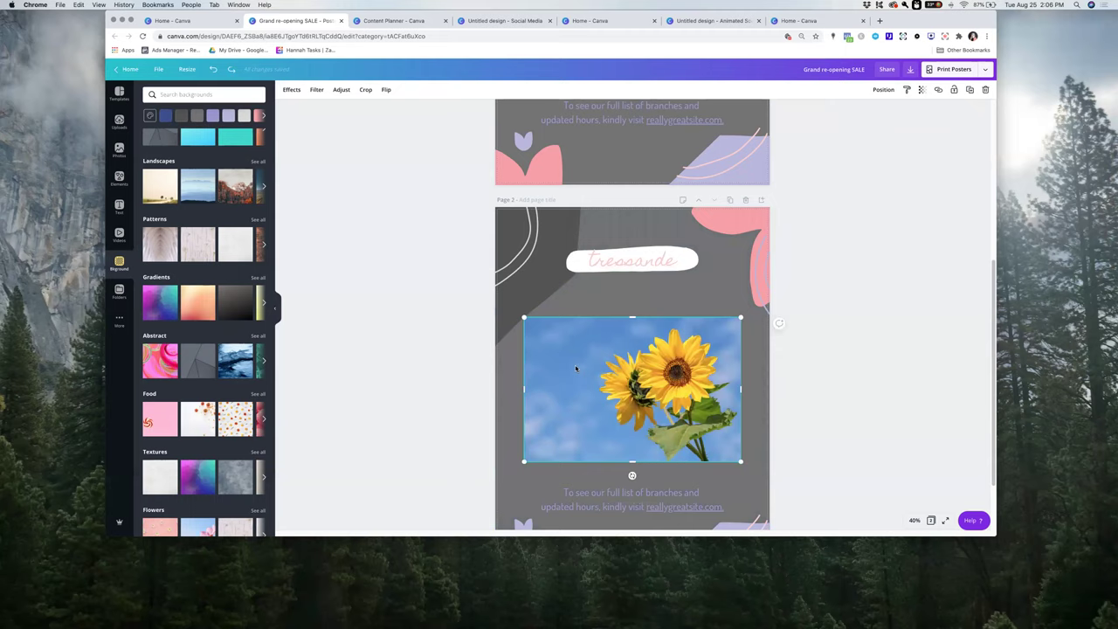
key(Delete)
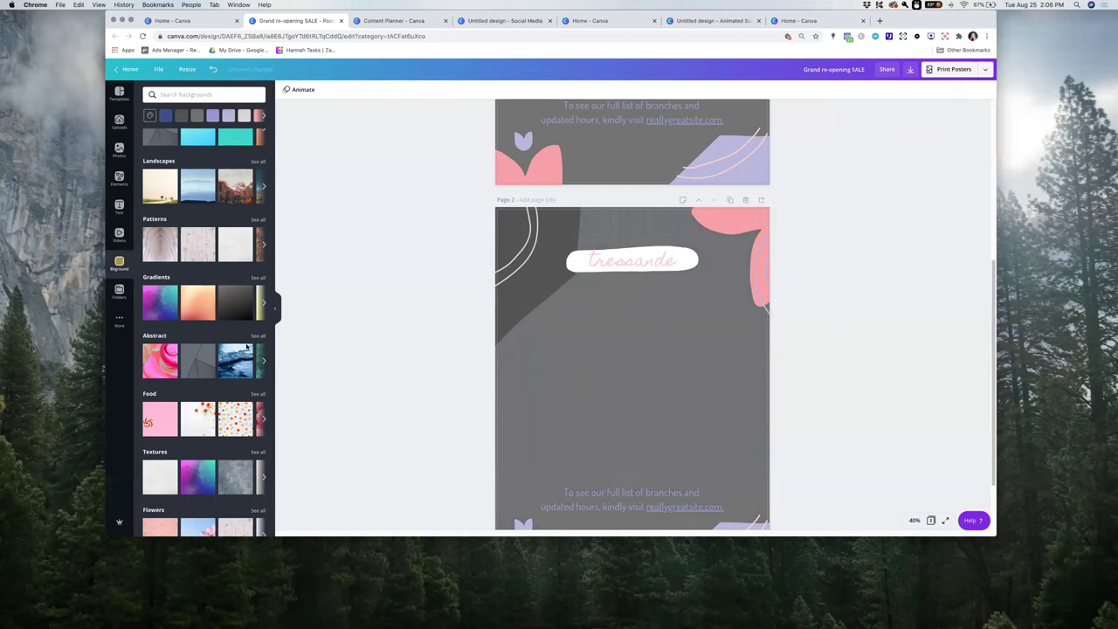
Apply the Shadow text effect to the "GRAND RE-OPENING SALE" heading on page 1
click(120, 178)
click(119, 204)
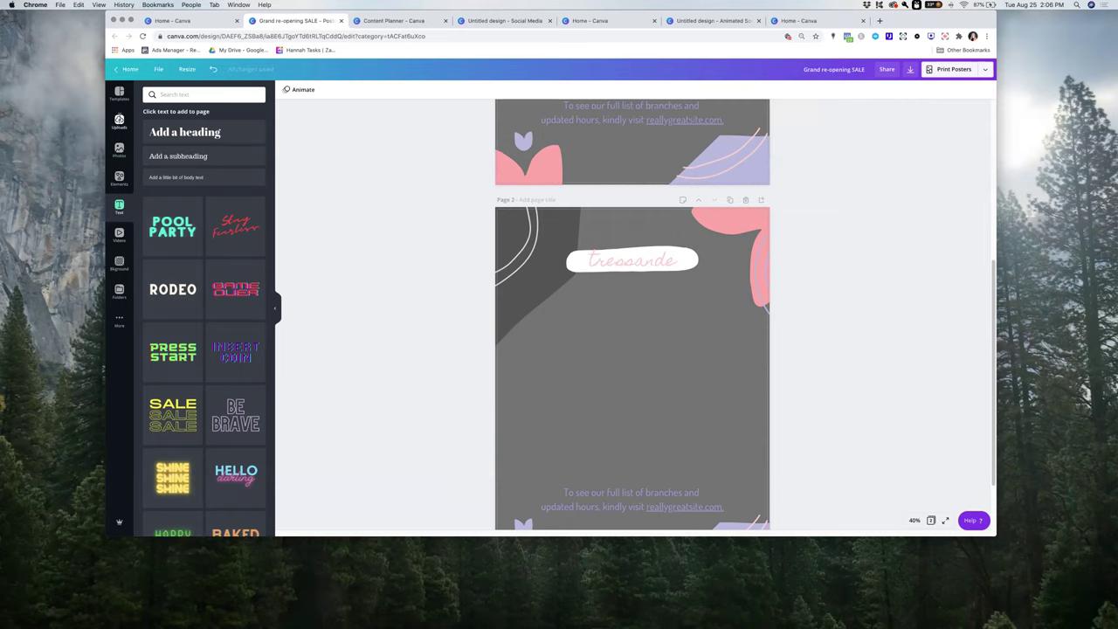
scroll(627, 245, up, 5)
click(627, 245)
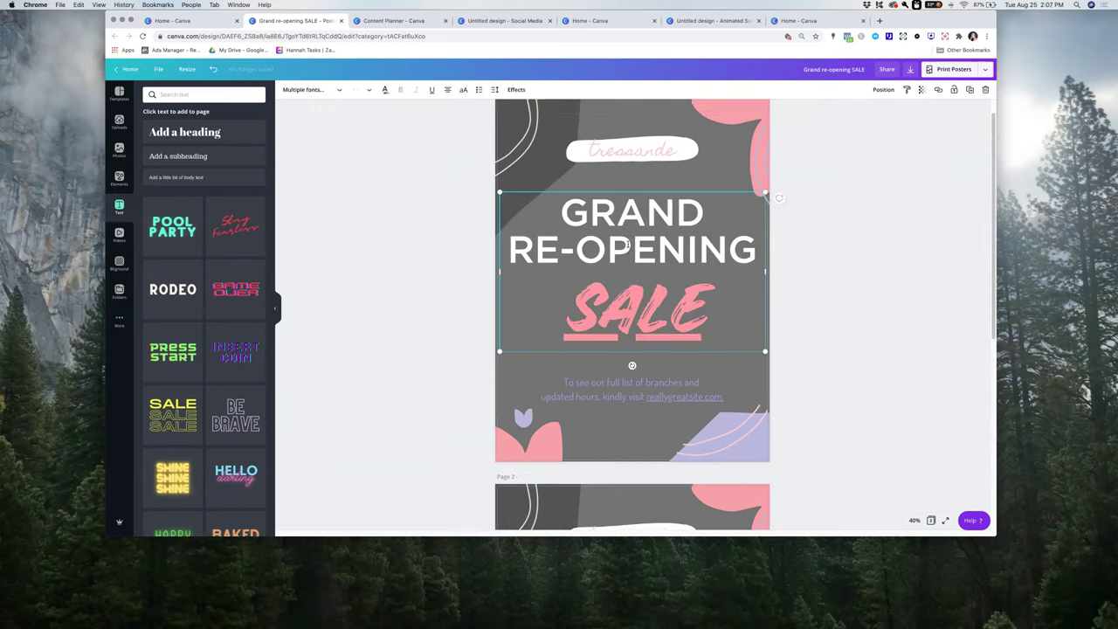
double_click(627, 245)
drag(563, 210, 760, 254)
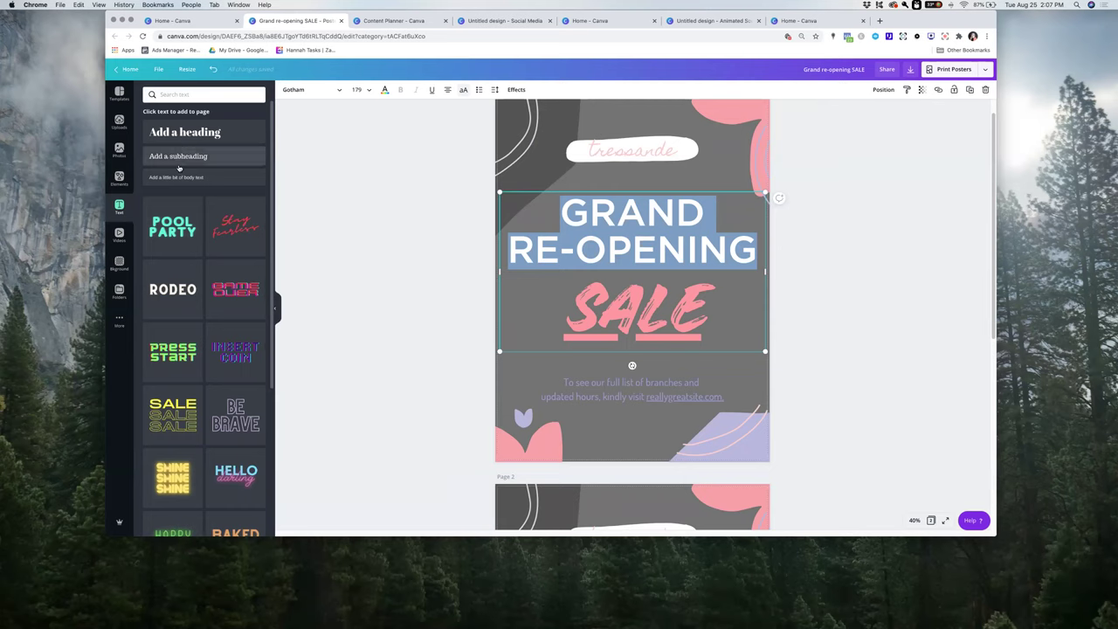
click(518, 90)
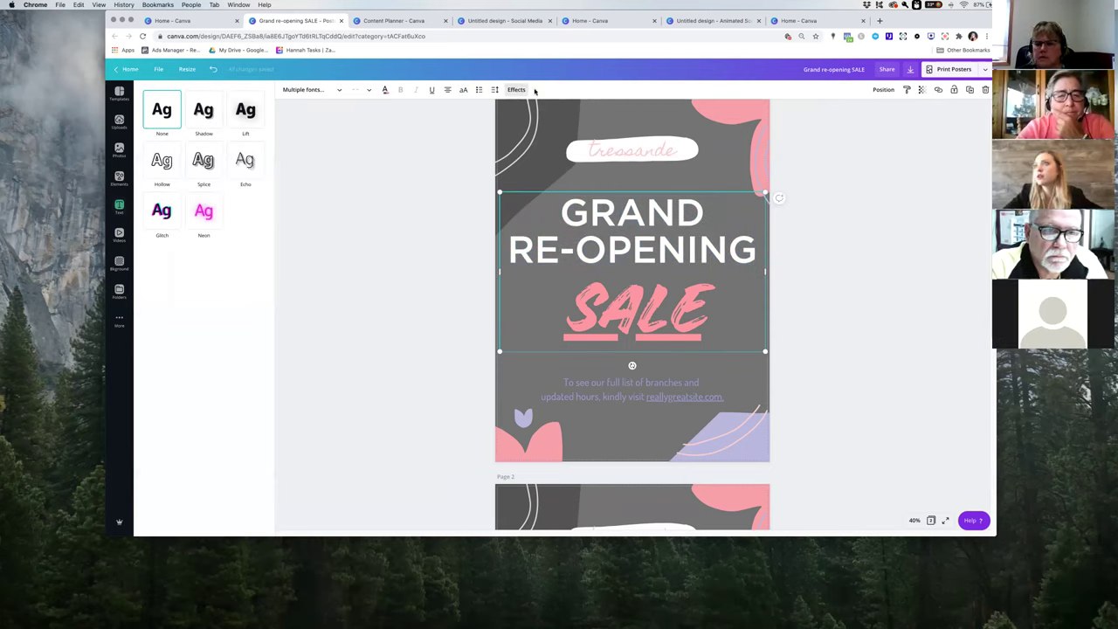
click(204, 109)
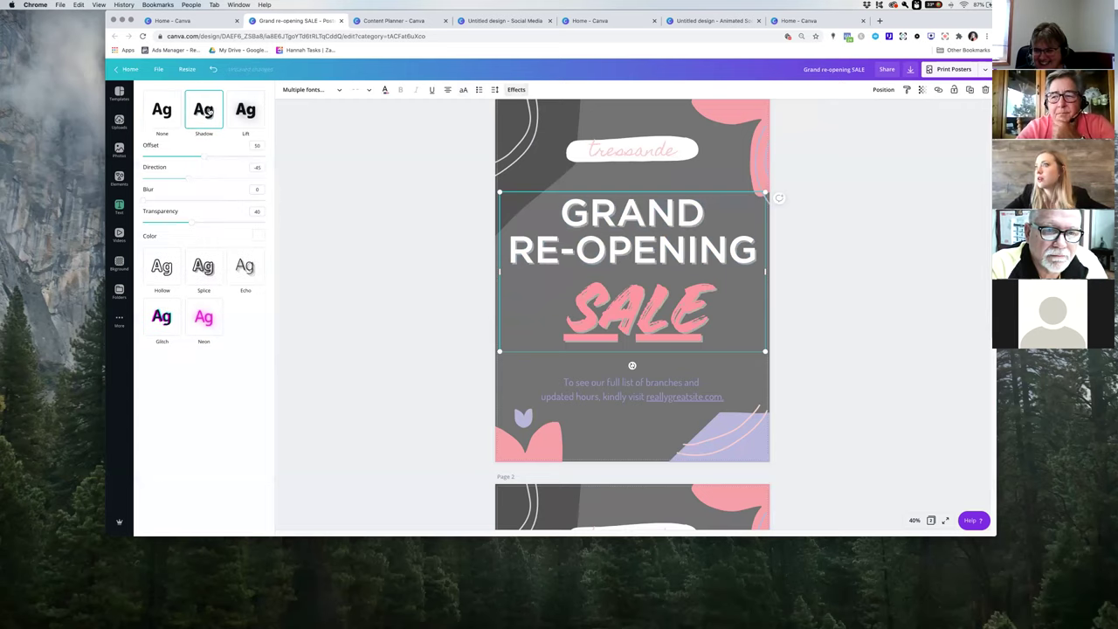
click(384, 90)
key(Escape)
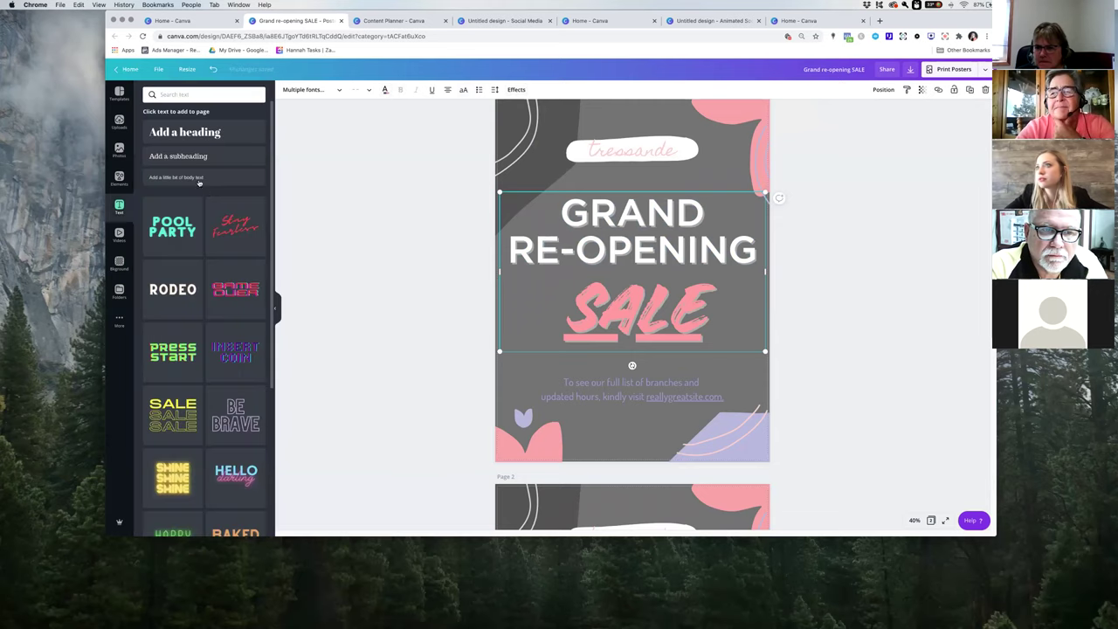
Compare the page 1 heading without an effect, reapply Shadow, and set its transparency to 24 and direction to -64
click(518, 90)
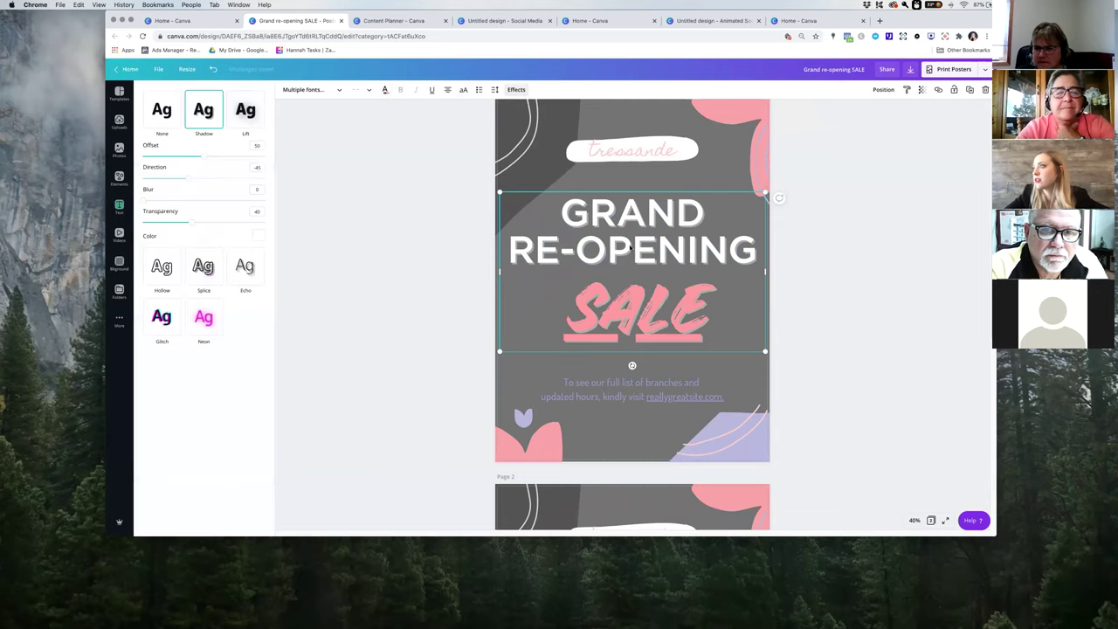
click(162, 109)
click(204, 109)
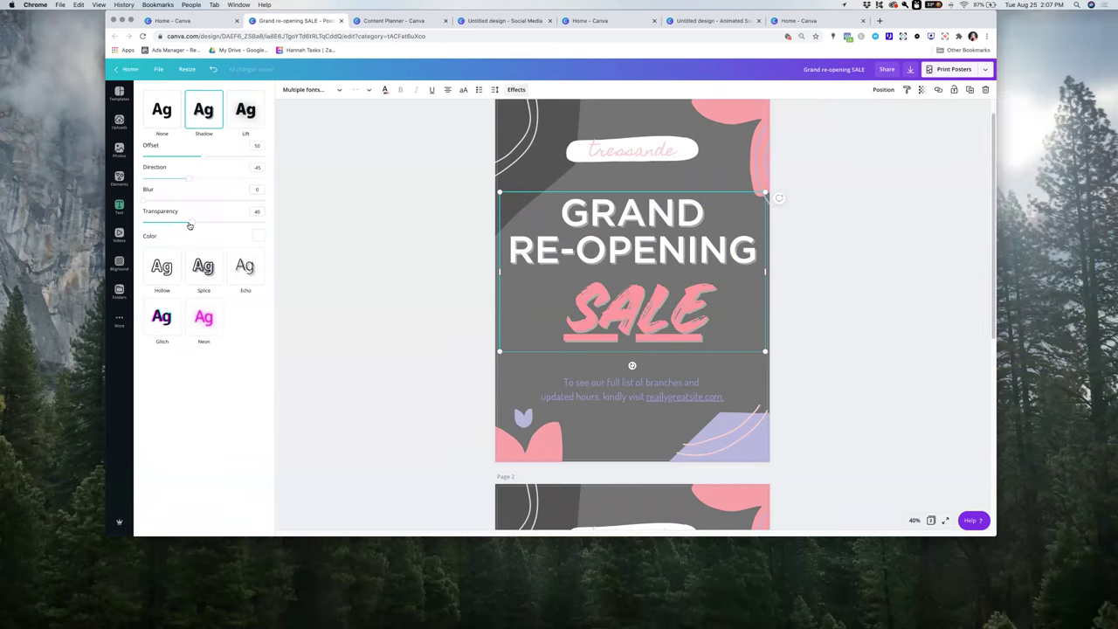
mouse_move(189, 223)
mouse_down()
mouse_move(219, 222)
mouse_move(160, 221)
mouse_move(173, 222)
mouse_up()
mouse_move(186, 179)
mouse_down()
mouse_move(225, 183)
mouse_move(163, 179)
mouse_move(145, 195)
mouse_move(183, 190)
mouse_up()
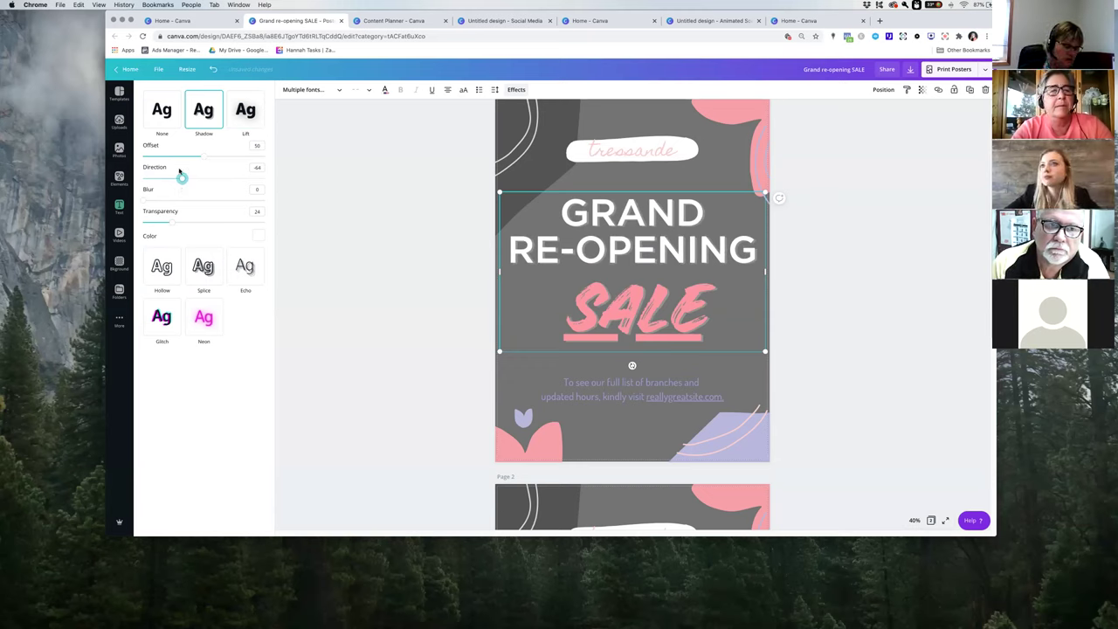
click(389, 233)
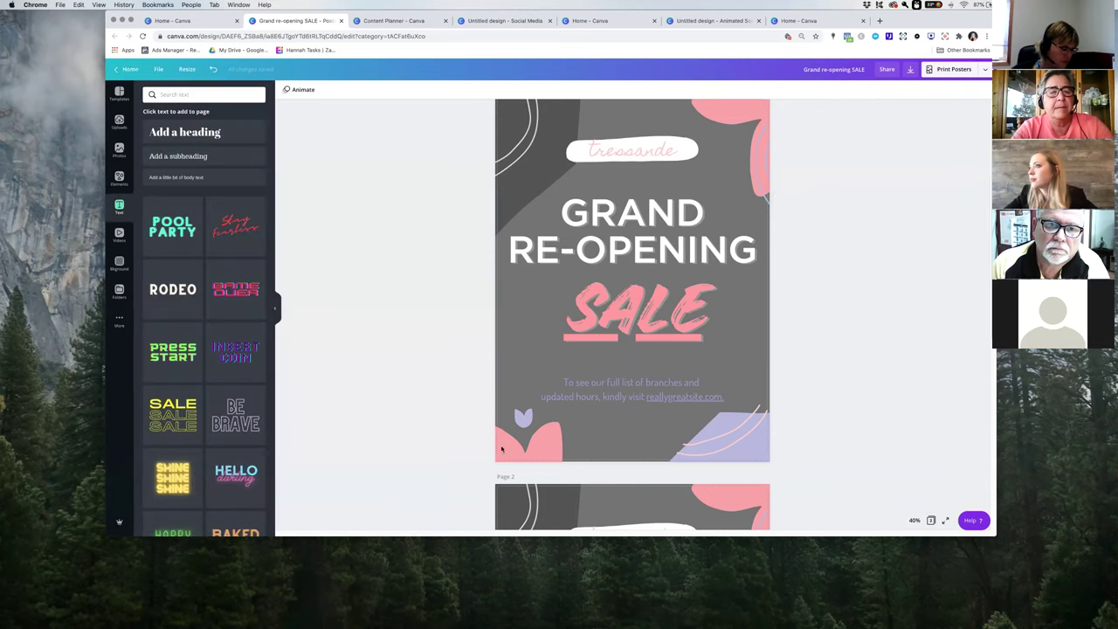
Flip the dark grey shape in page 1's upper-left corner horizontally and vertically
click(537, 464)
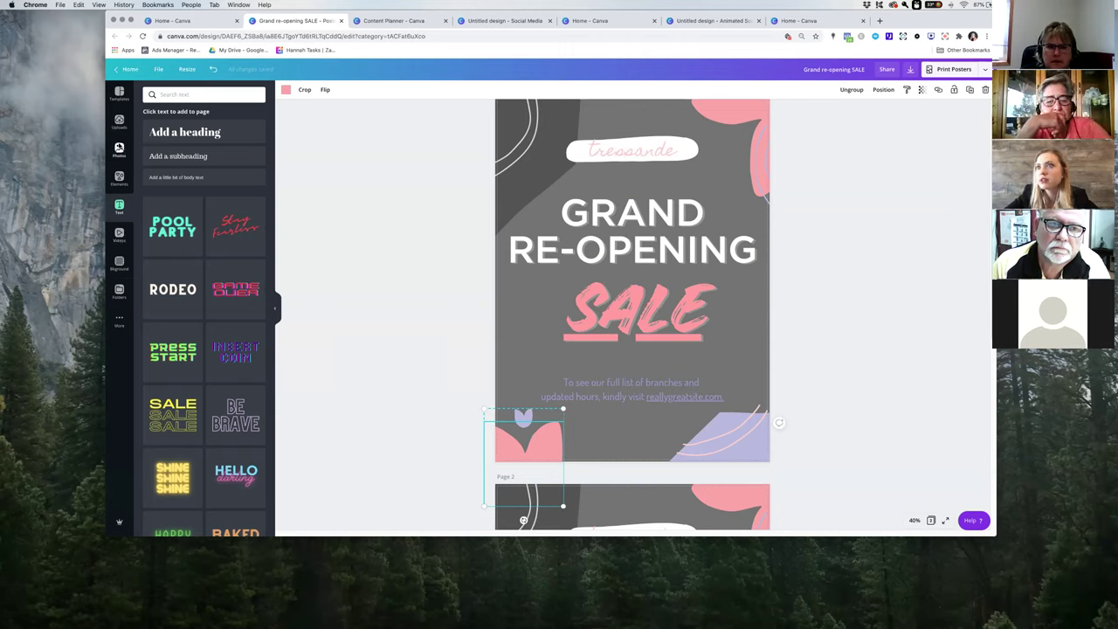
click(119, 178)
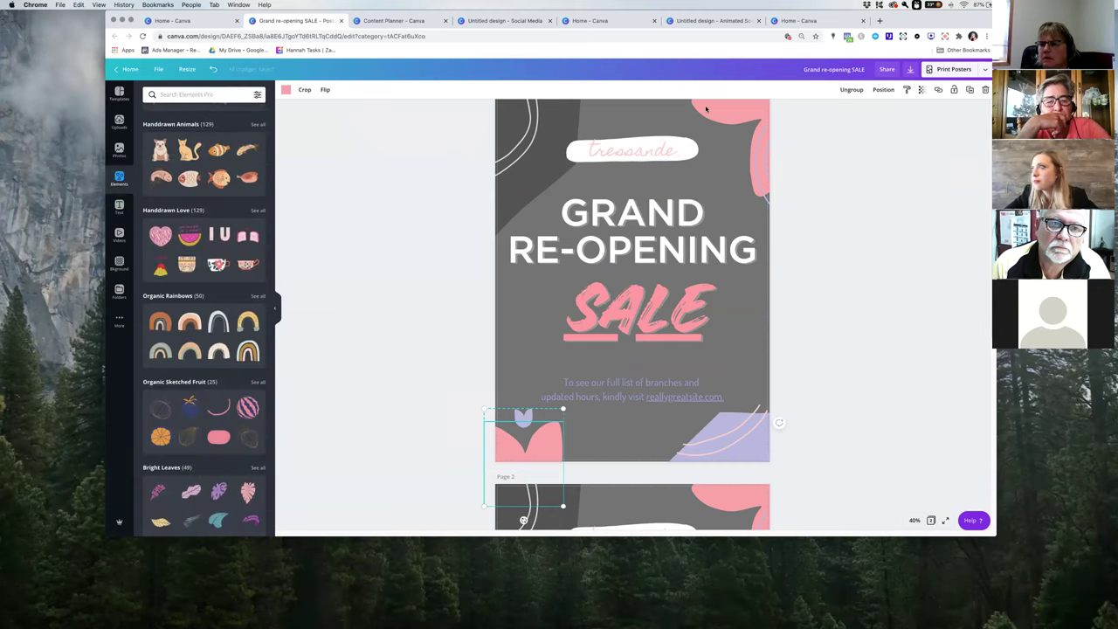
click(524, 175)
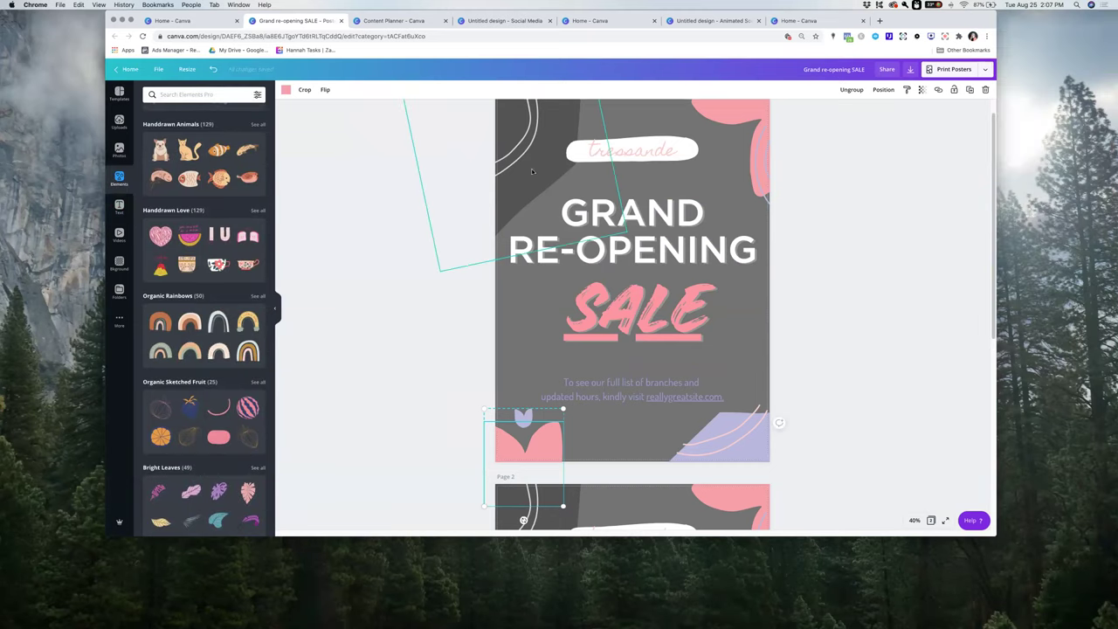
click(327, 89)
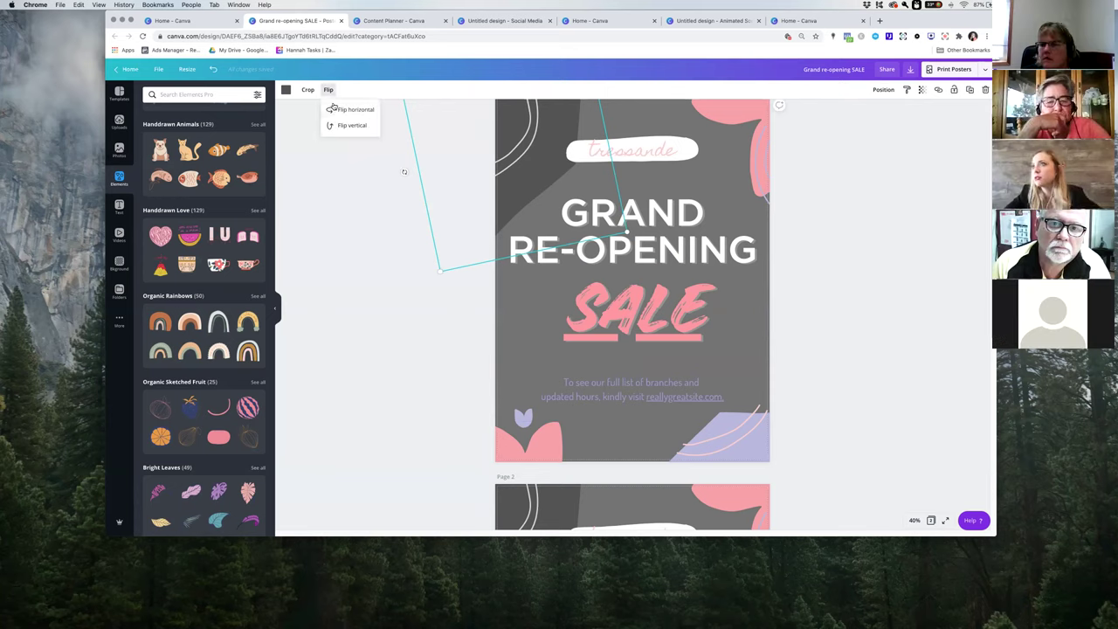
click(335, 109)
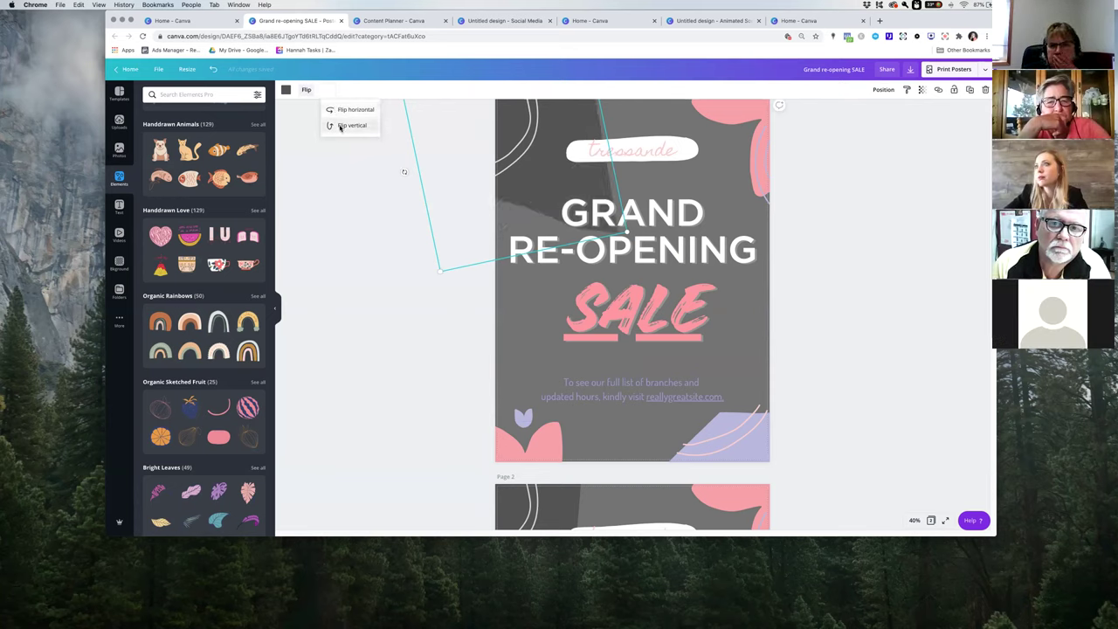
click(340, 126)
Move the flipped dark grey shape to page 1's lower-right corner, over the purple shape
drag(530, 185, 740, 458)
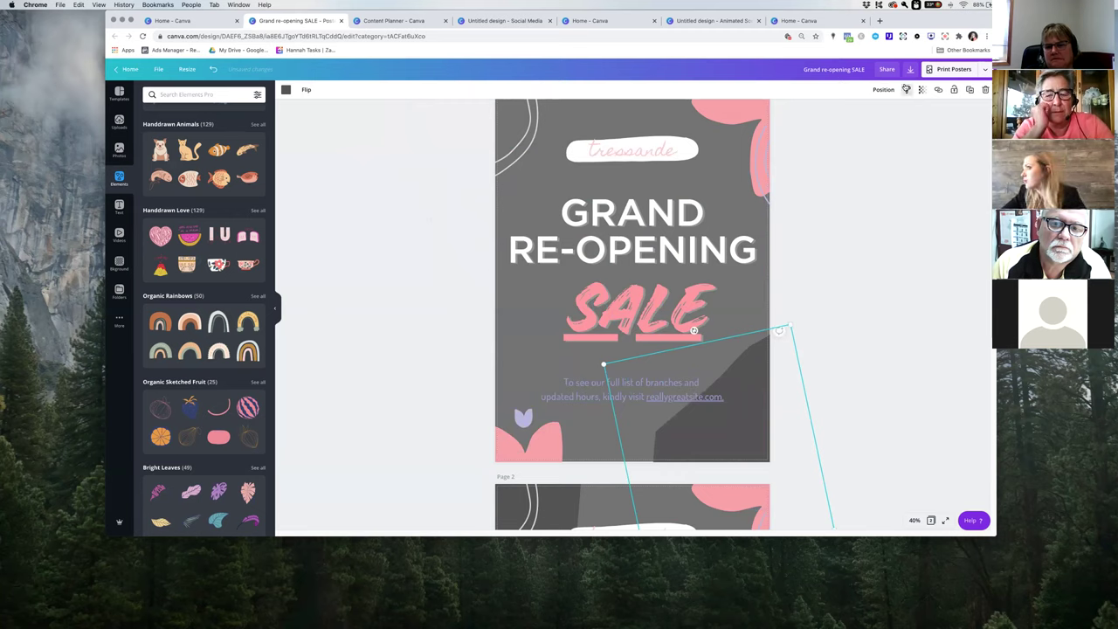
click(907, 90)
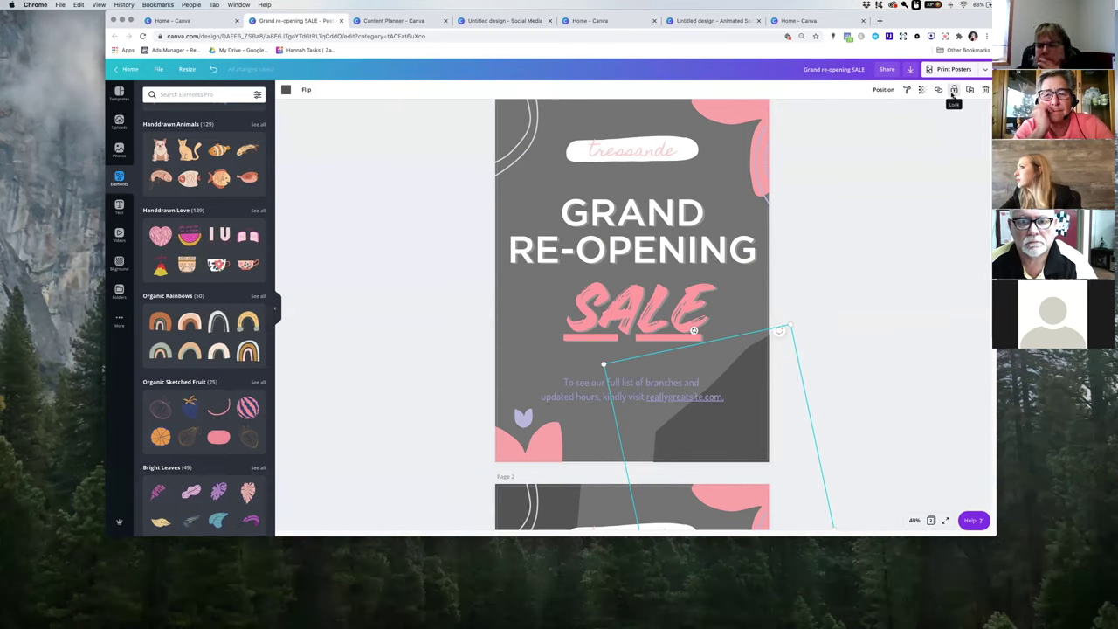
click(912, 164)
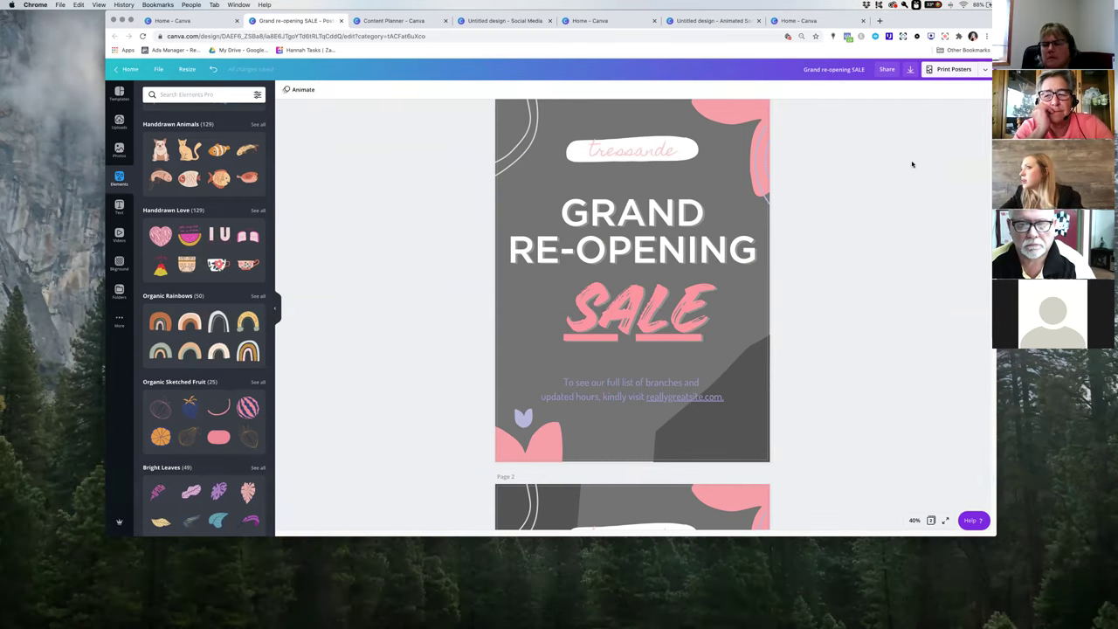
Lock the pink petal shape in page 1's upper-right corner so it cannot be moved
click(744, 263)
click(767, 167)
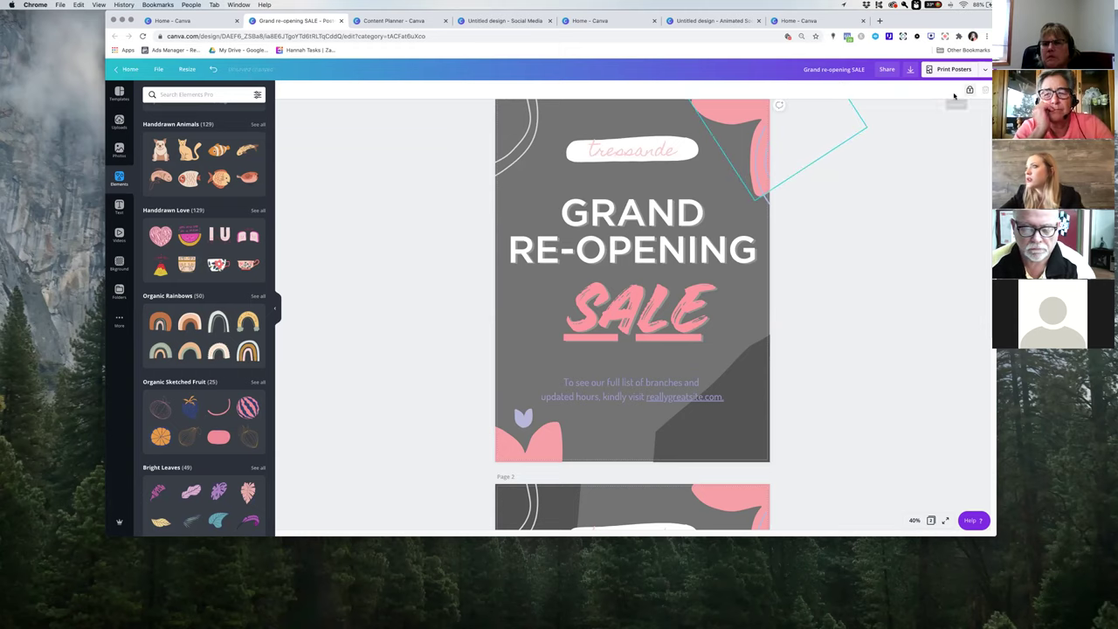
click(757, 159)
click(740, 134)
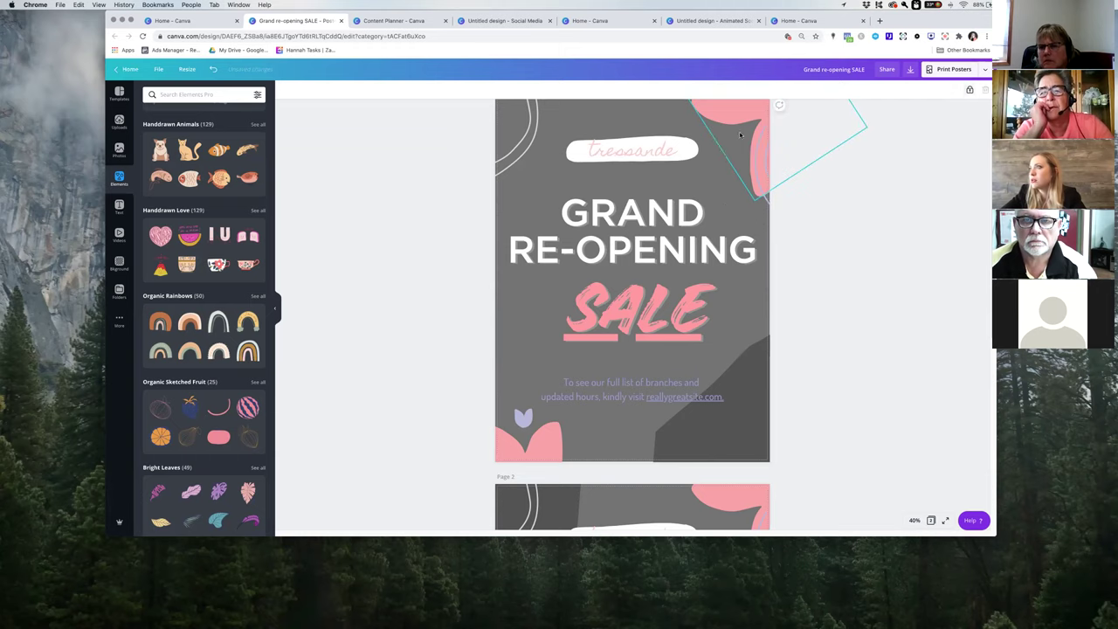
click(711, 162)
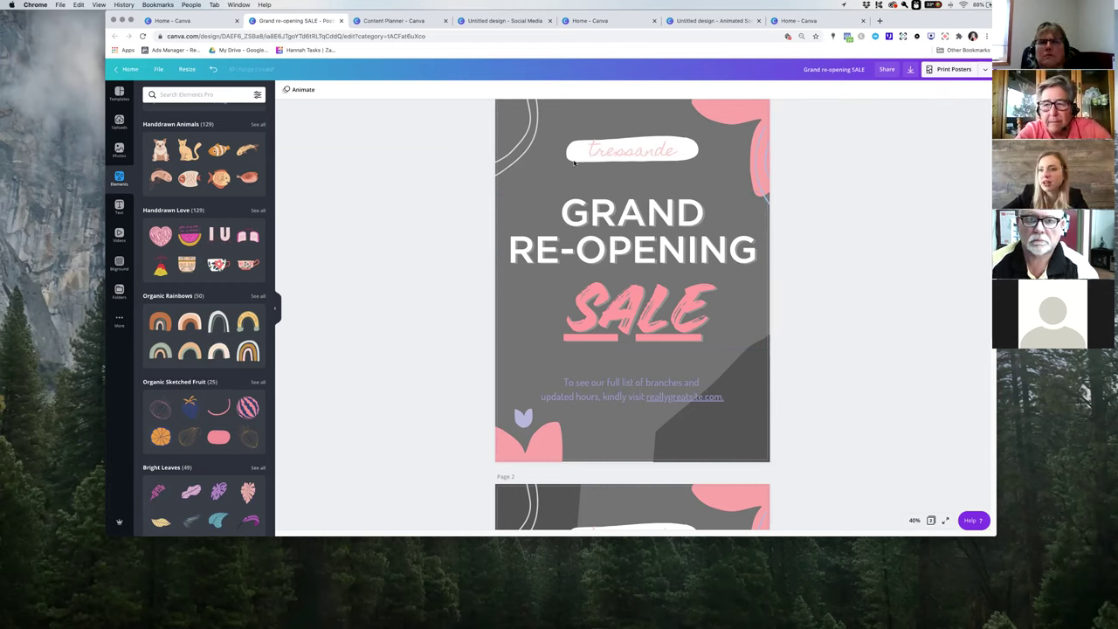
click(839, 123)
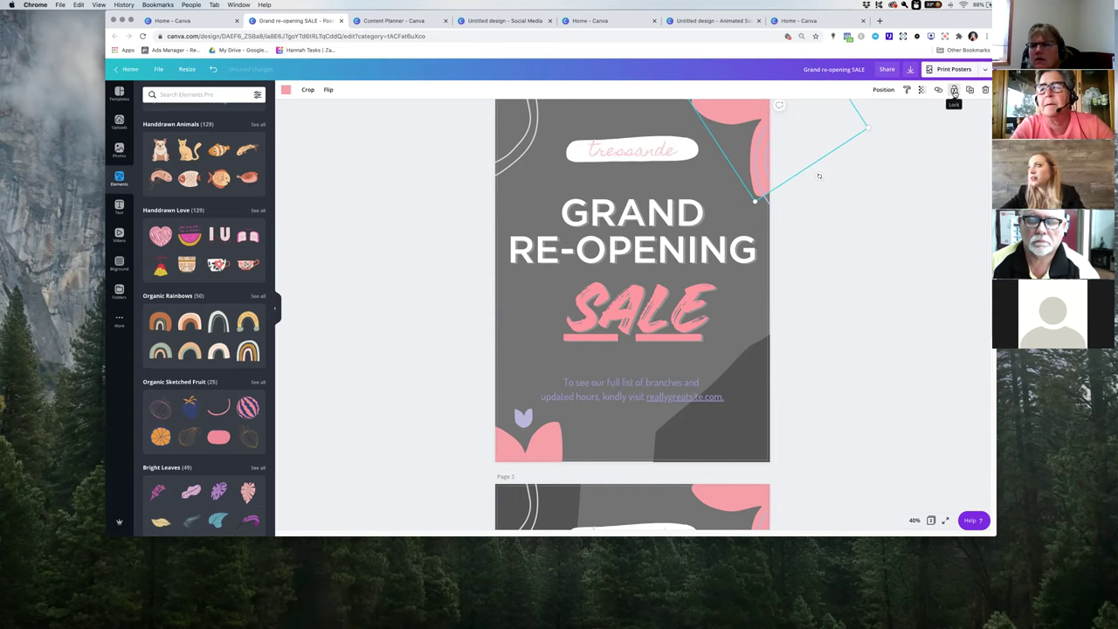
click(954, 93)
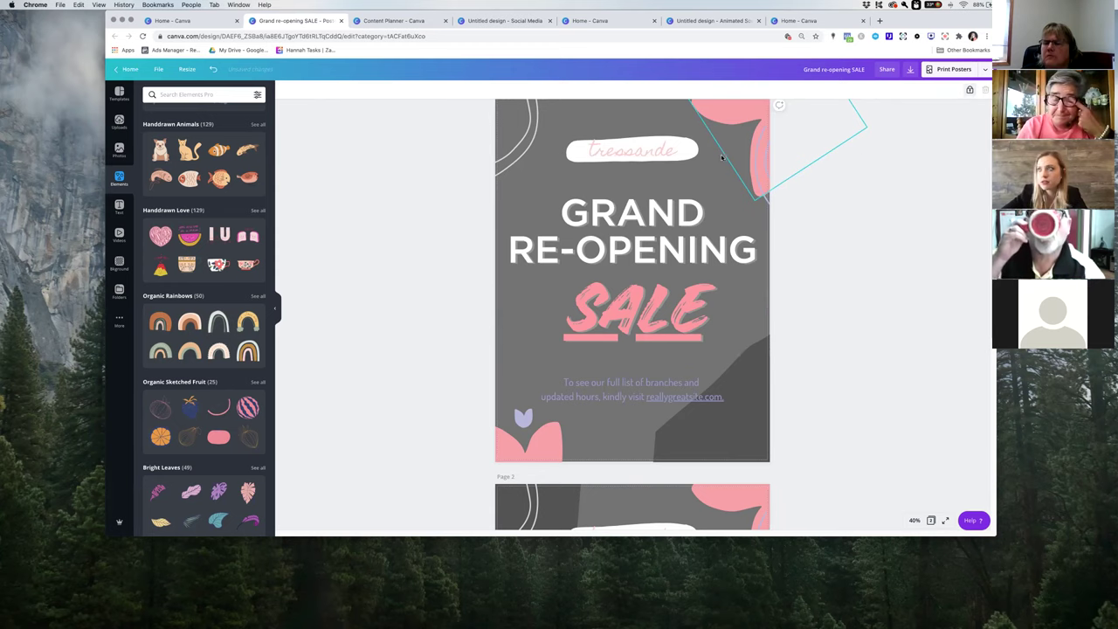
Unlock the pink petal shape in the poster's upper right corner
click(761, 151)
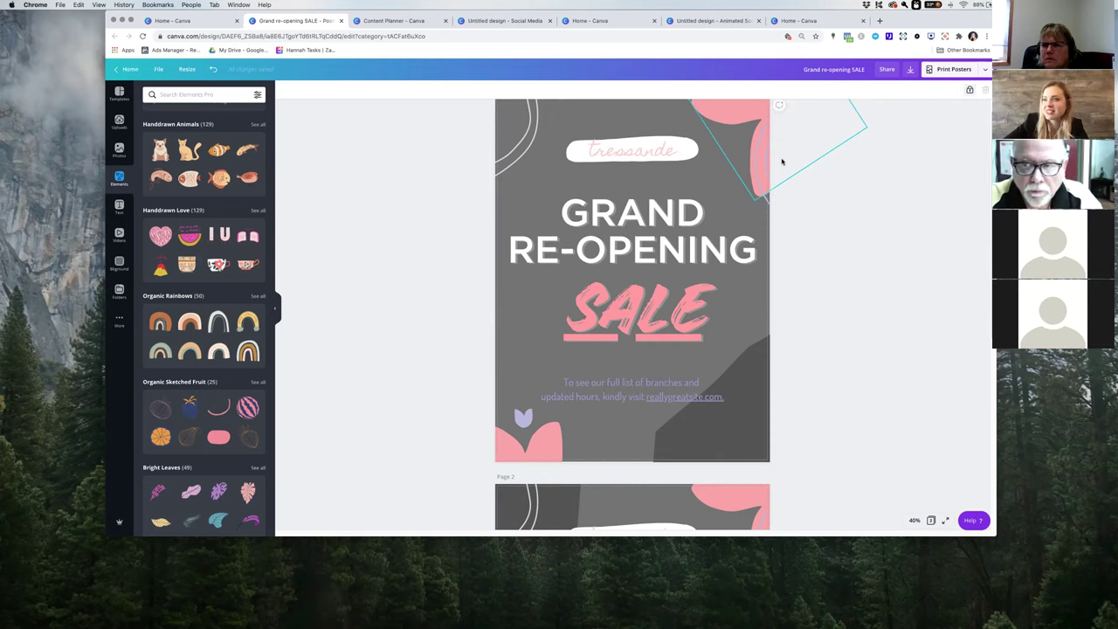
click(781, 159)
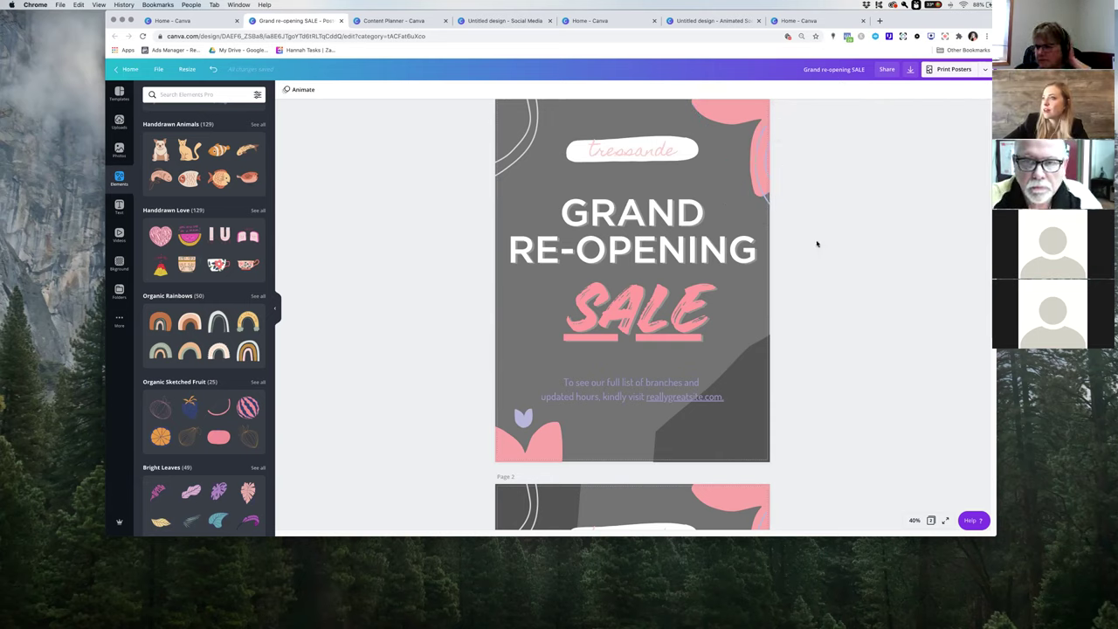
click(757, 159)
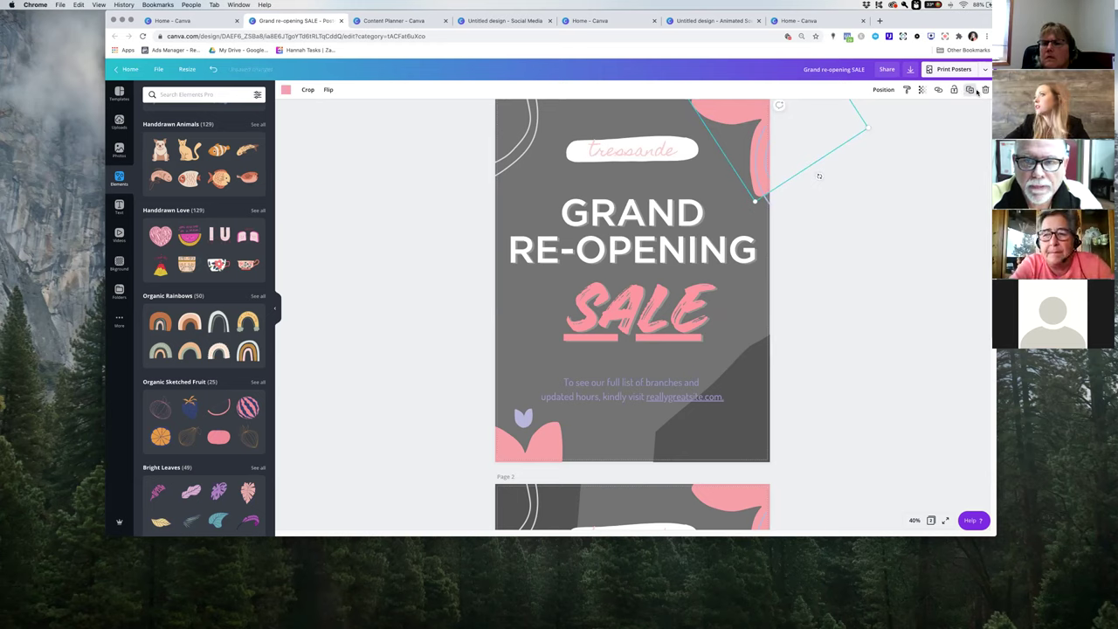
click(957, 150)
Duplicate the "tressande" text, move the copy just below the original, and delete the copy
click(673, 160)
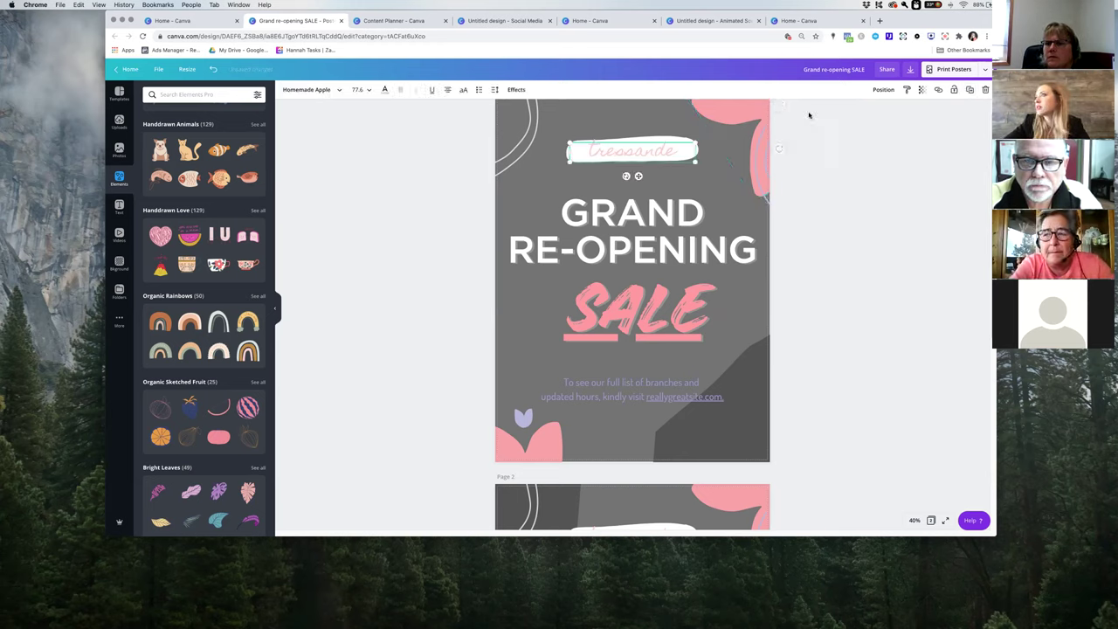
click(969, 91)
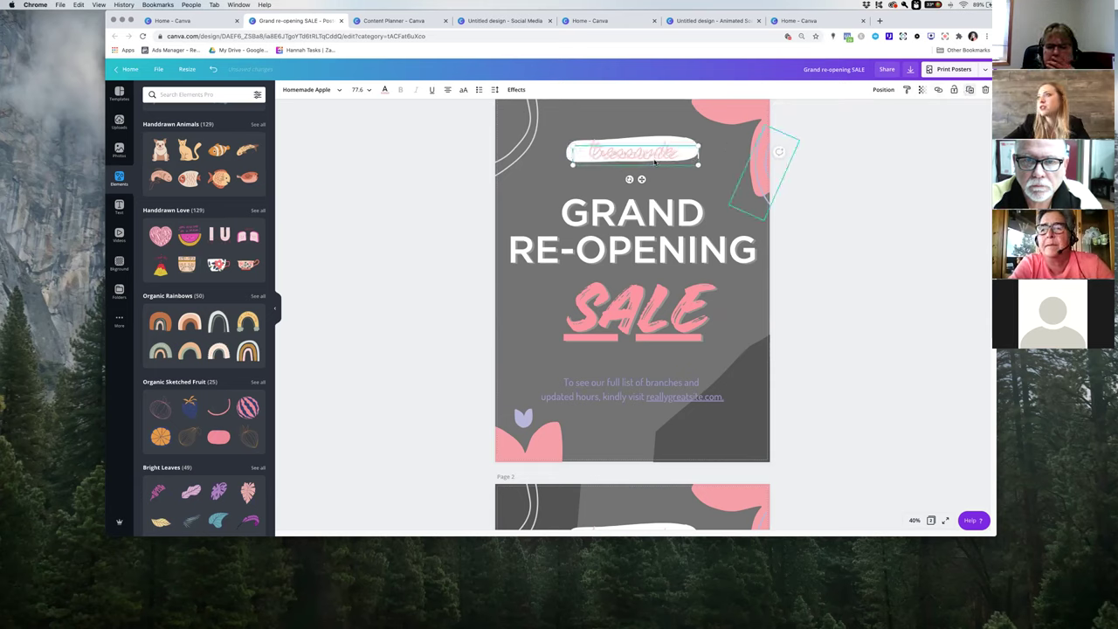
drag(654, 160, 653, 173)
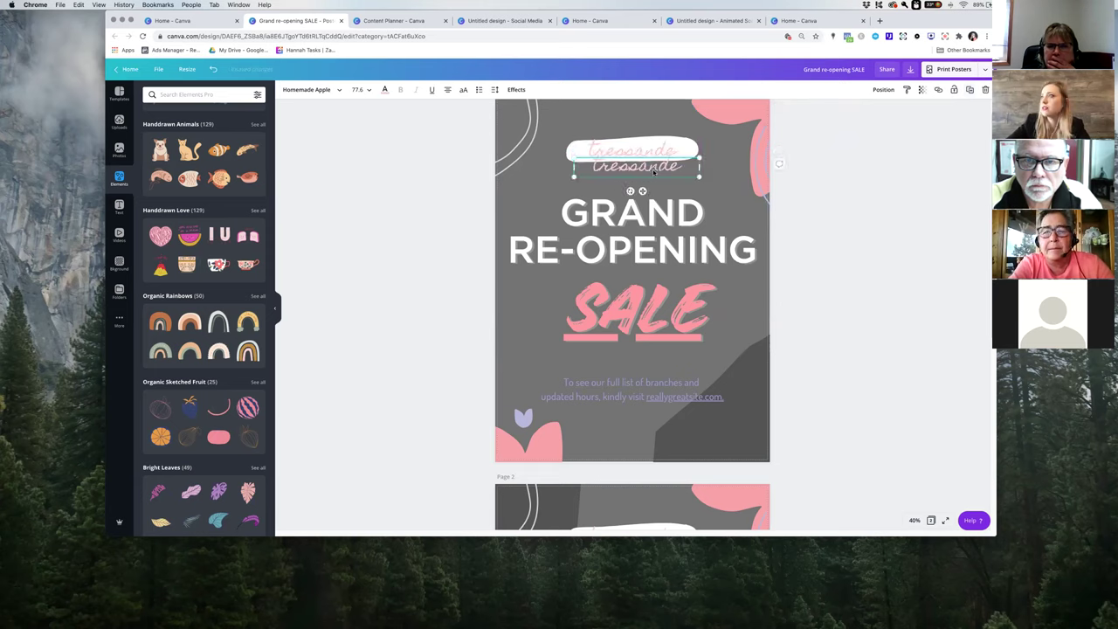
key(Delete)
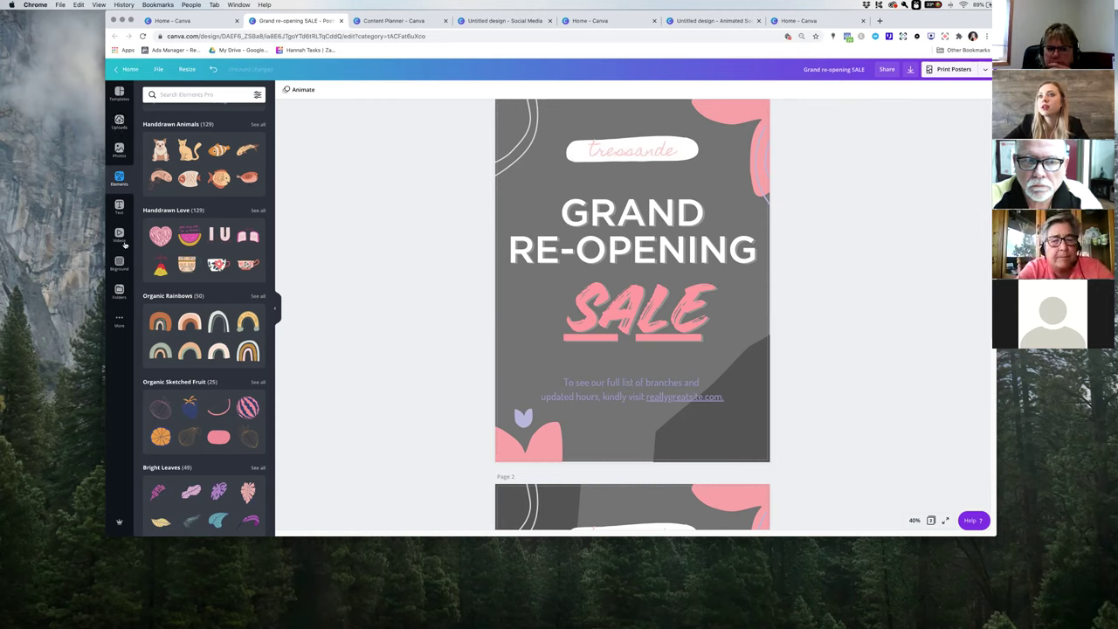
Duplicate the "tressande" text again, place the copy over the original, and lock it in position
click(119, 292)
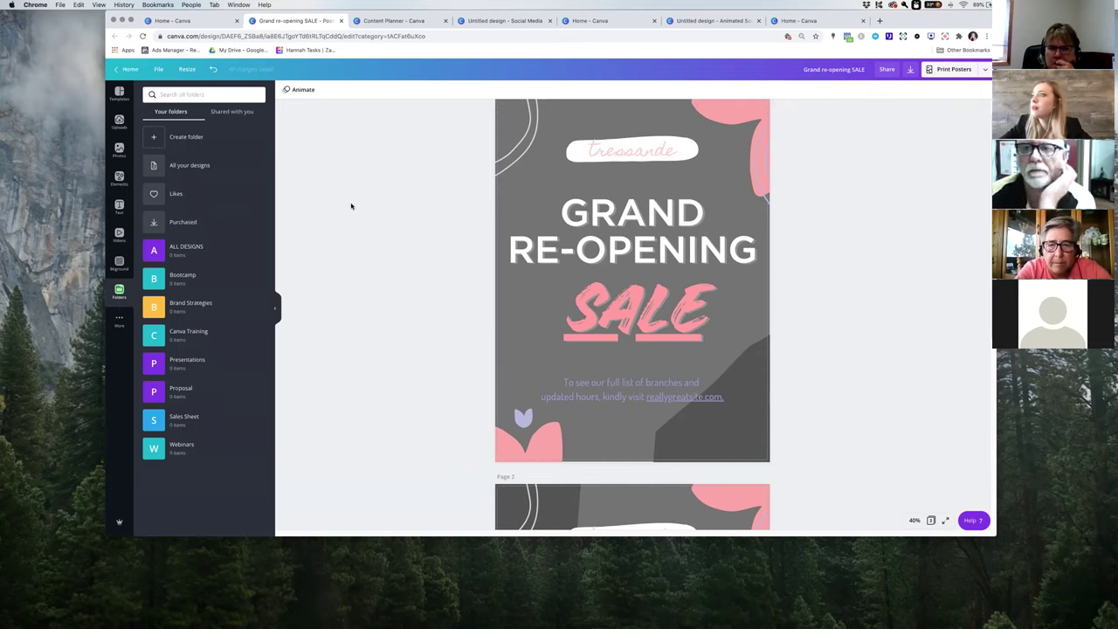
click(637, 155)
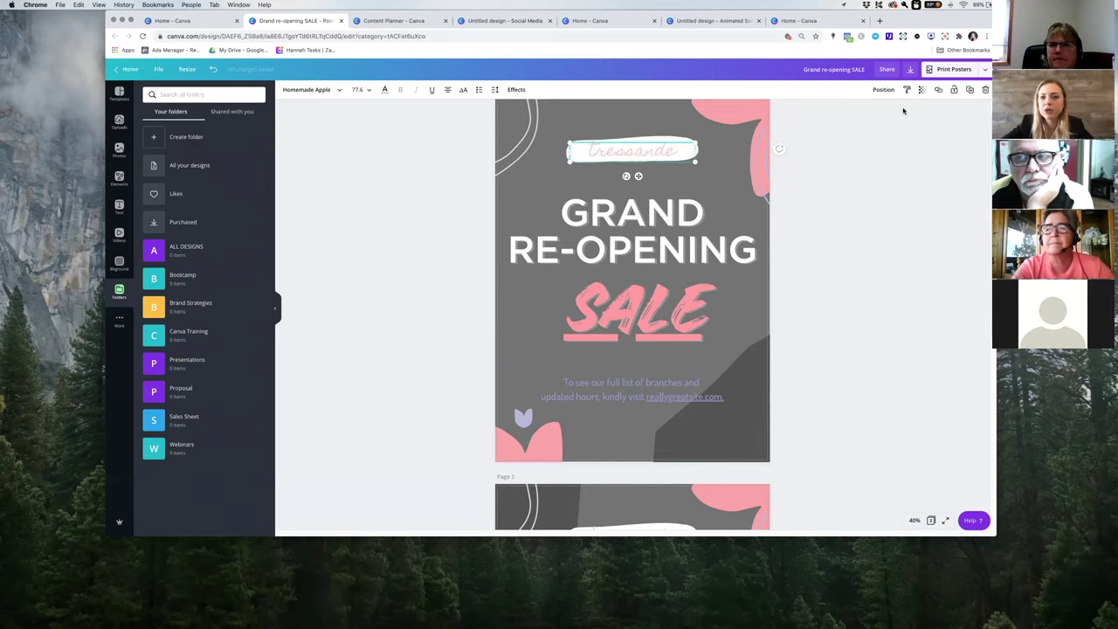
click(969, 90)
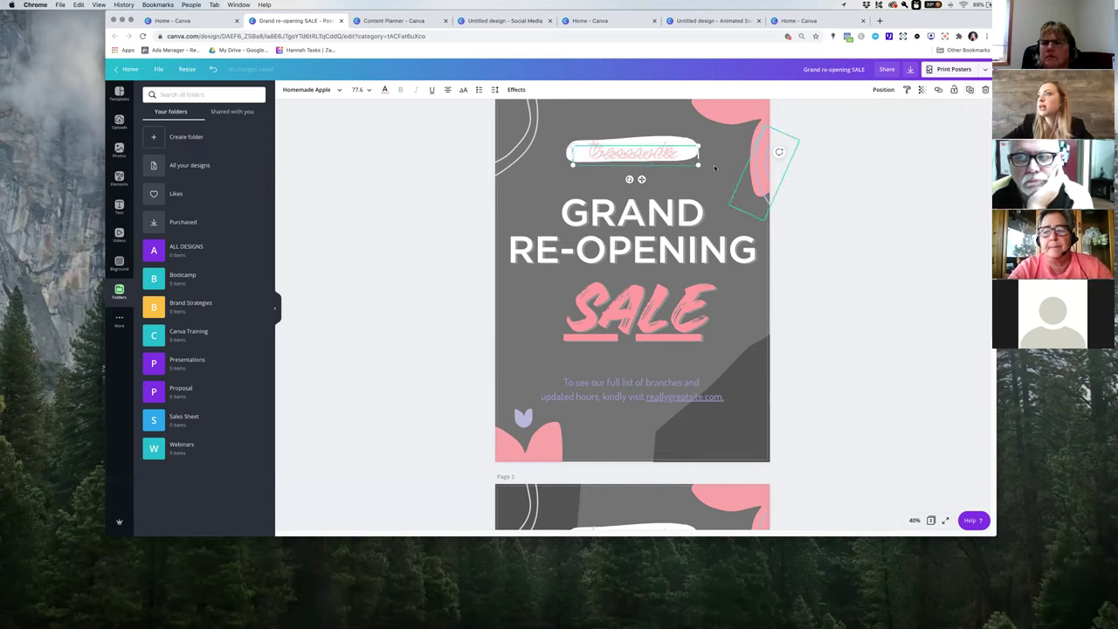
drag(666, 172, 641, 156)
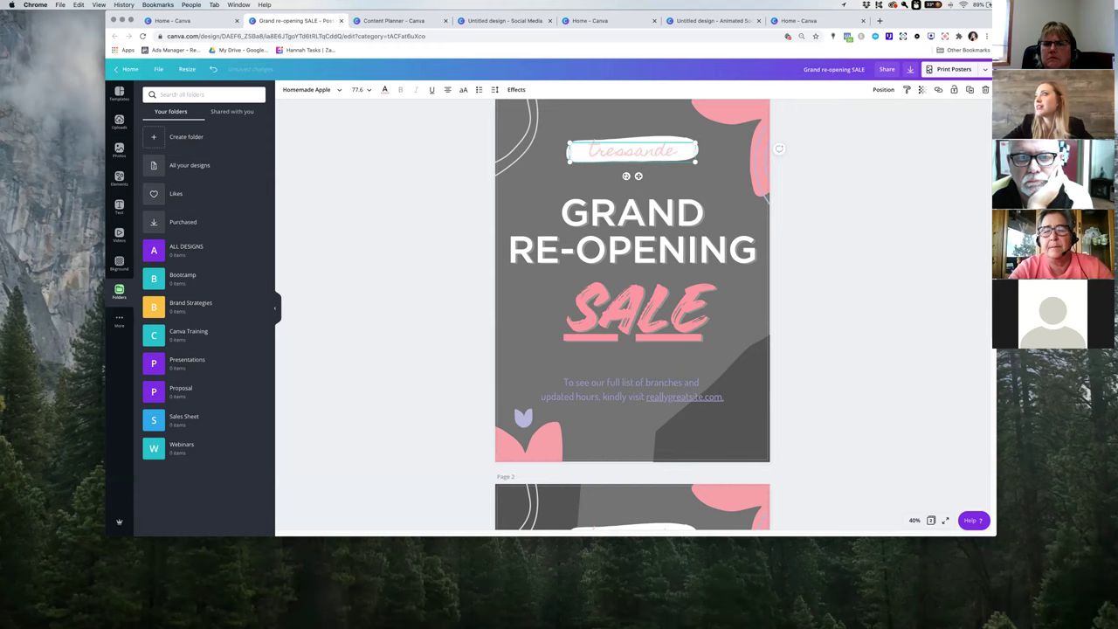
click(954, 90)
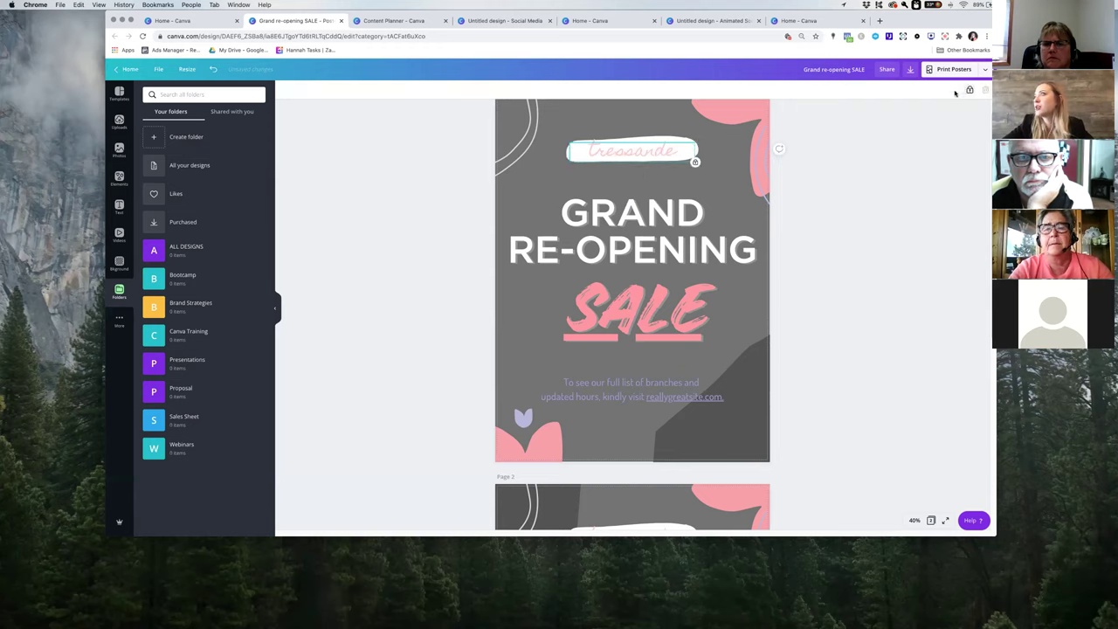
Move the white brush shape and its unlocked "tressande" text slightly down, and undo the move
click(631, 159)
drag(631, 158, 632, 181)
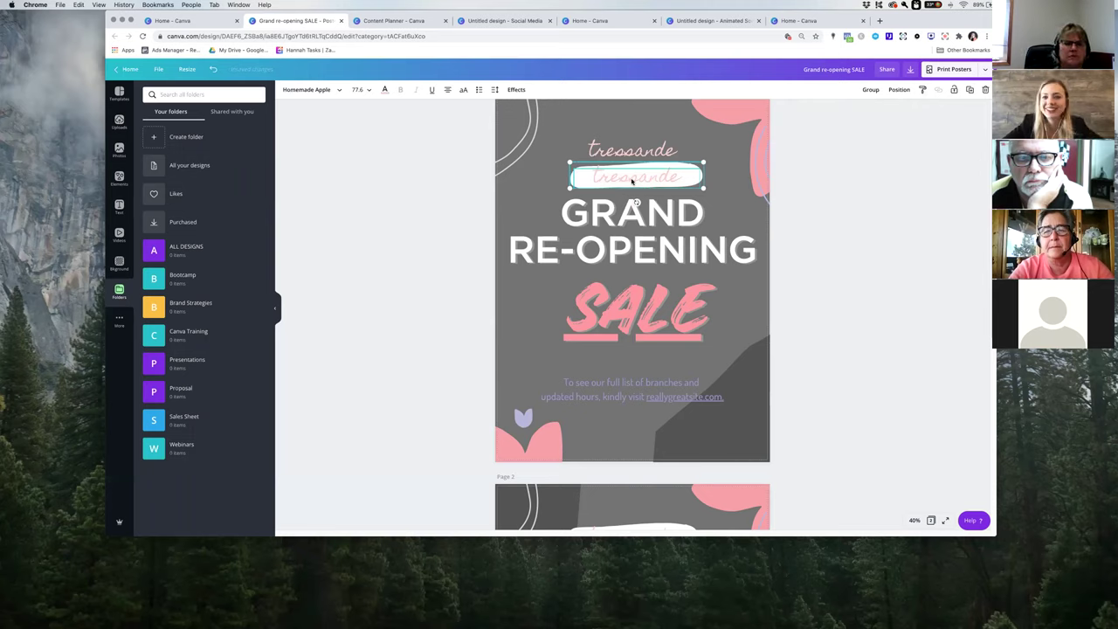
key(super+z)
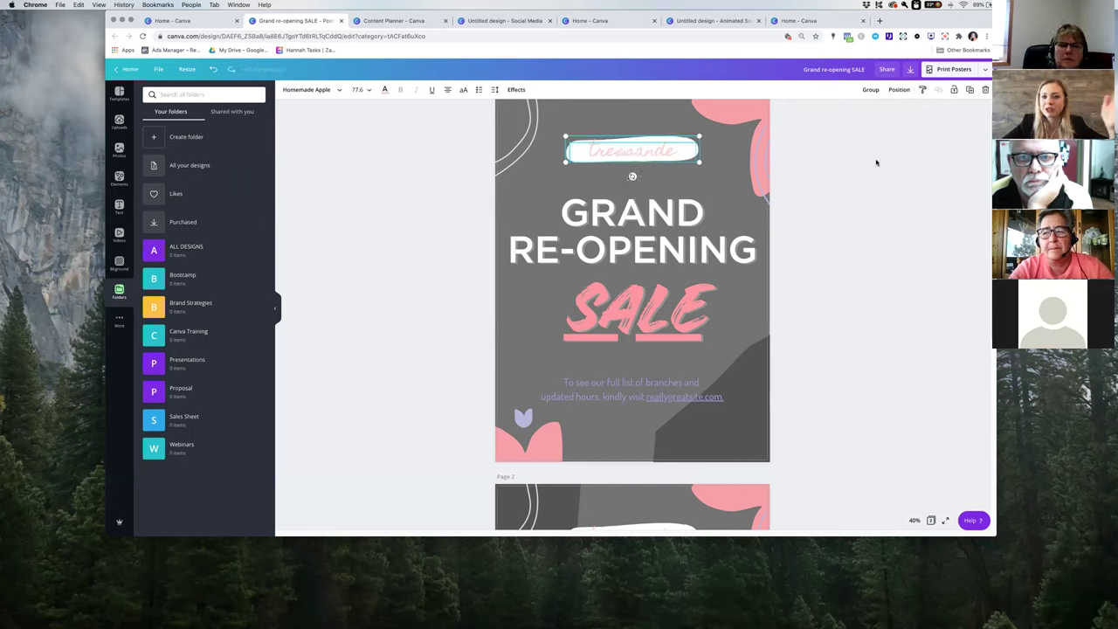
click(893, 190)
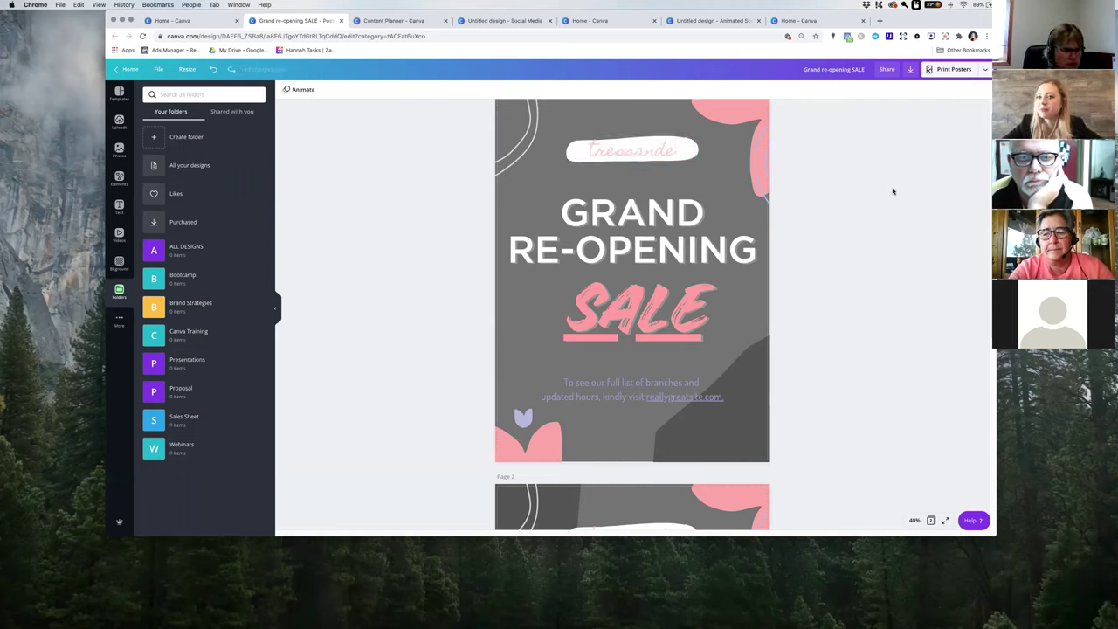
click(585, 107)
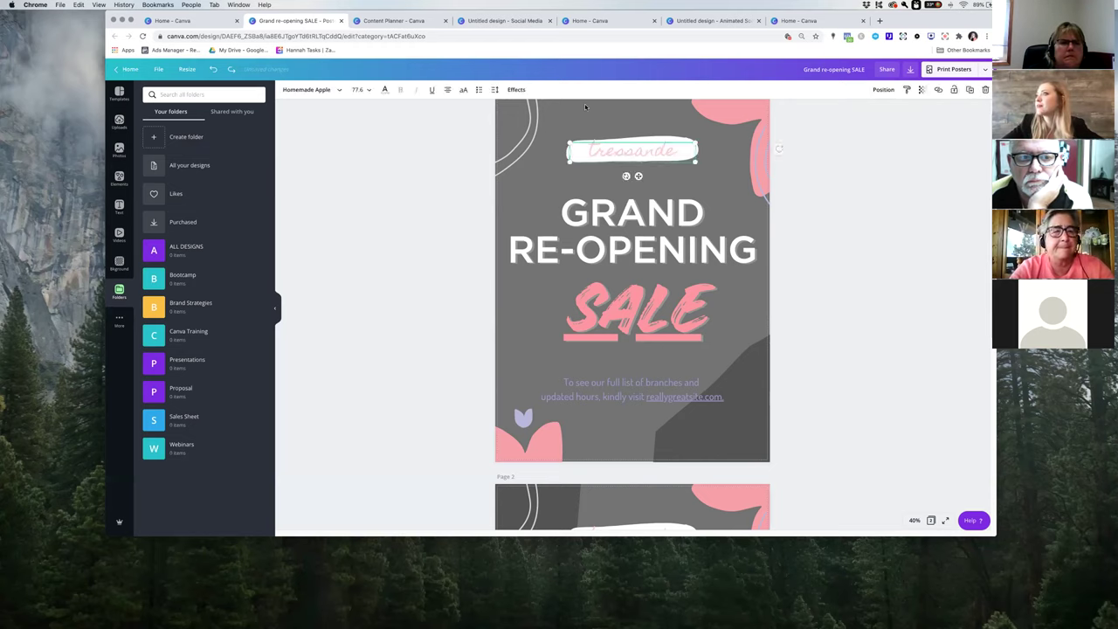
click(335, 154)
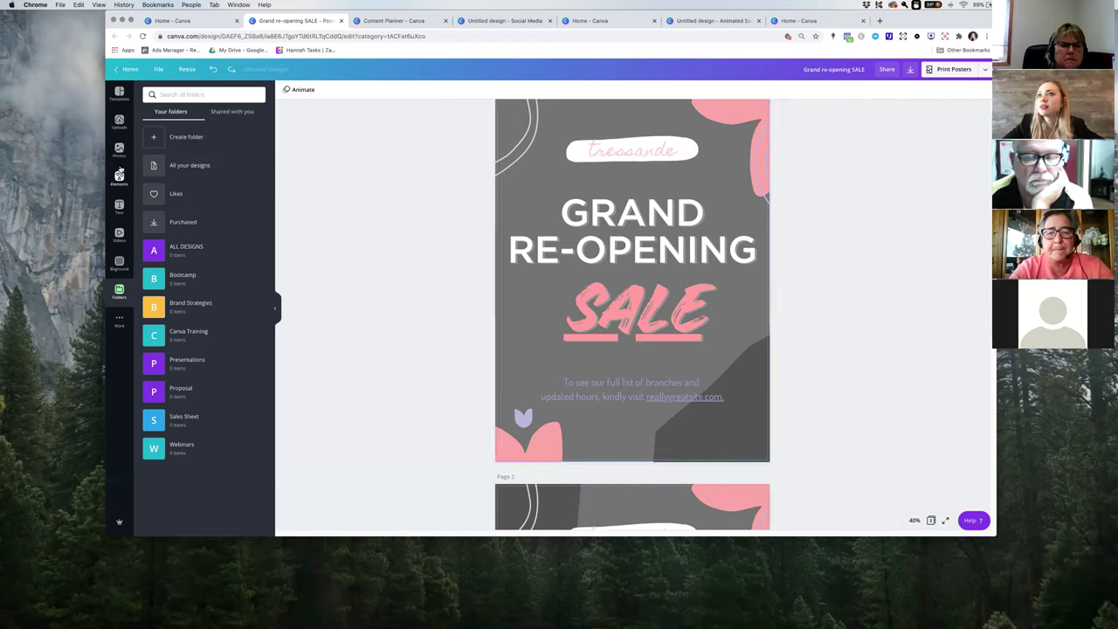
Look over the poster templates and additional apps, and open the Charts app
click(118, 93)
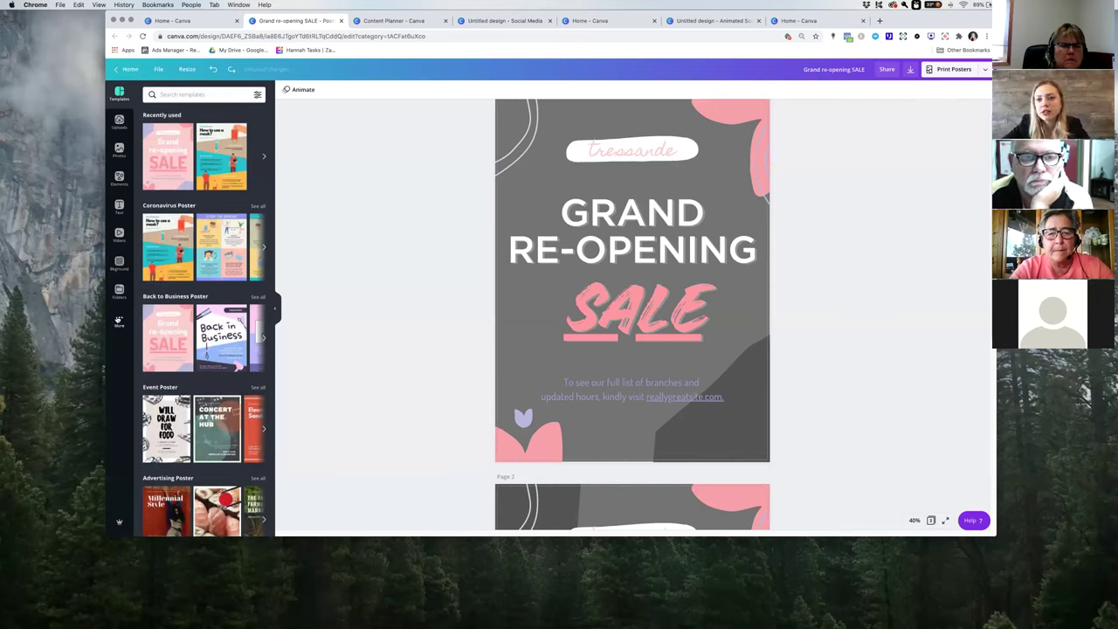
click(119, 320)
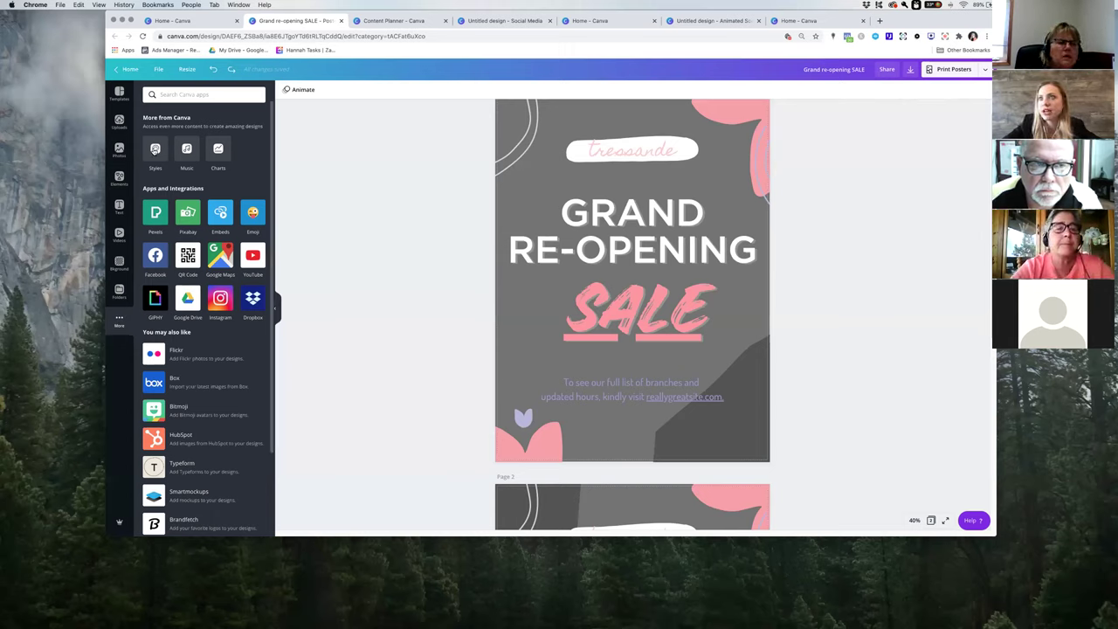
click(218, 152)
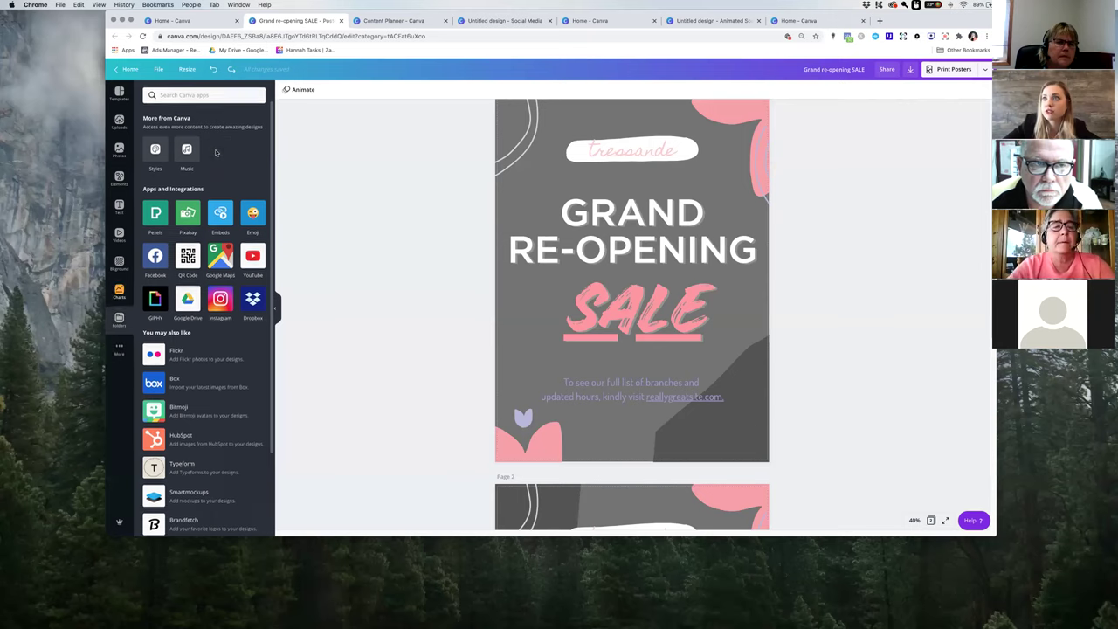
Generate a QR code for zapcreative.ca and place it at a small size in the poster's lower right corner
click(119, 347)
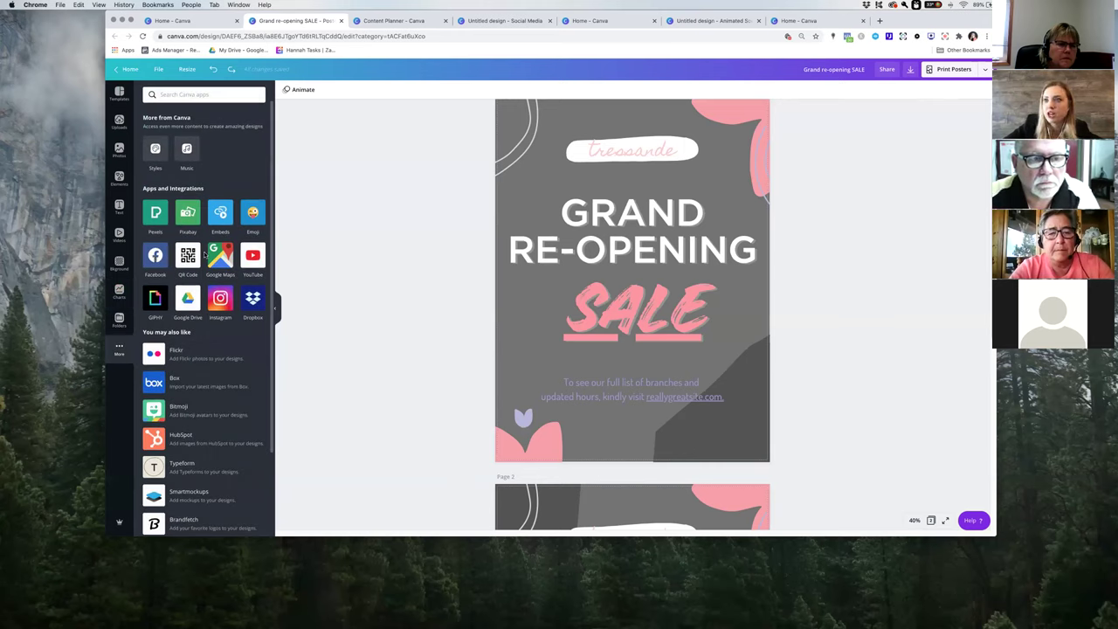
click(189, 258)
click(170, 149)
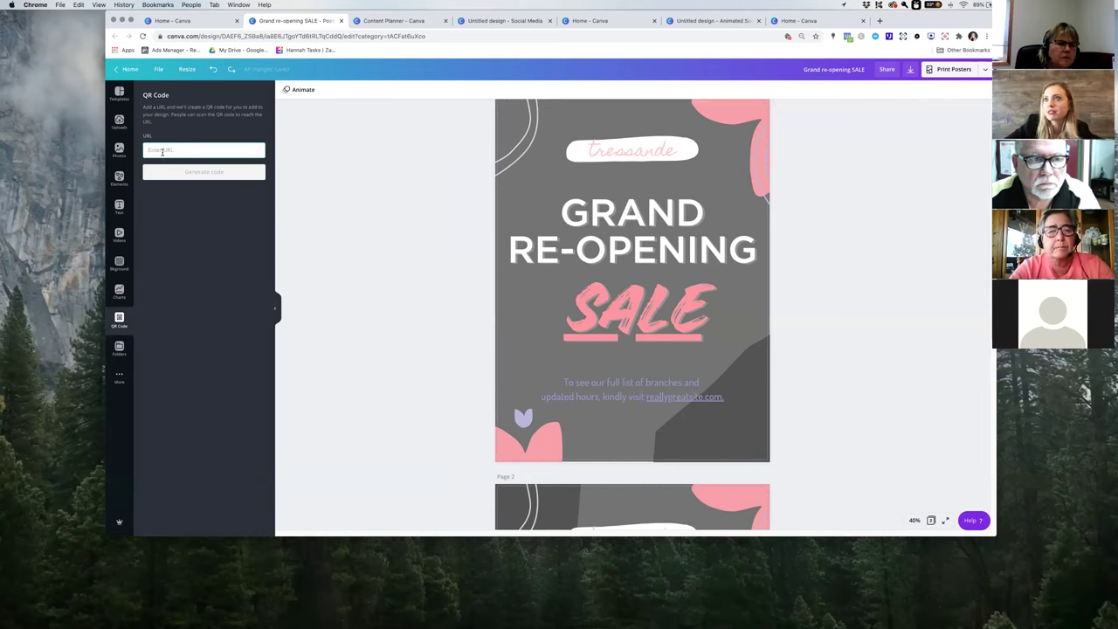
text(zapcreative)
text(.ca)
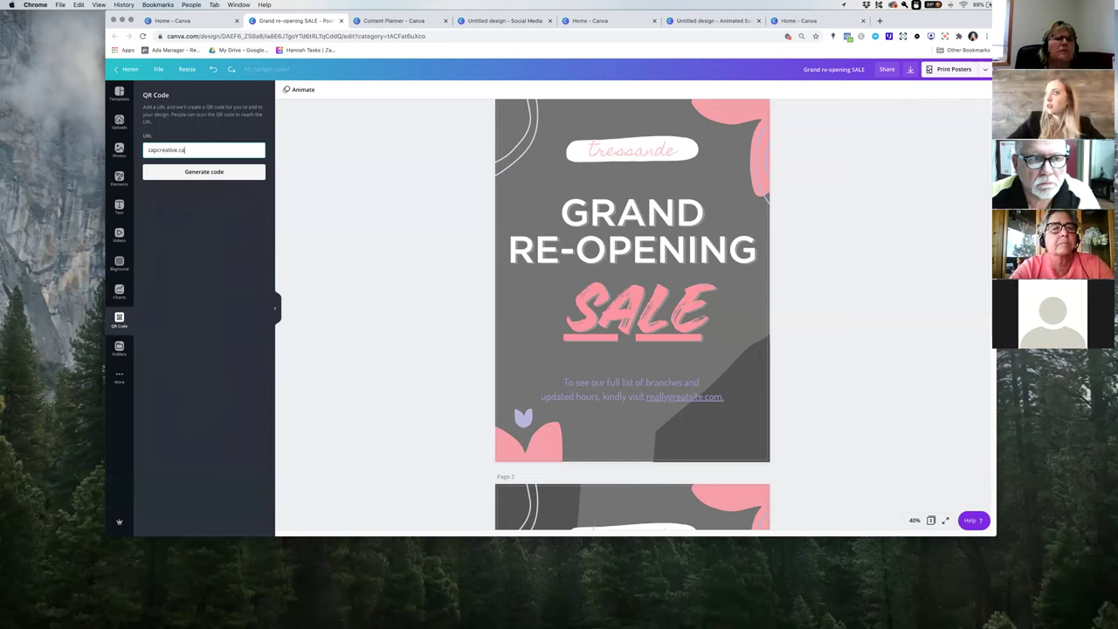
click(183, 175)
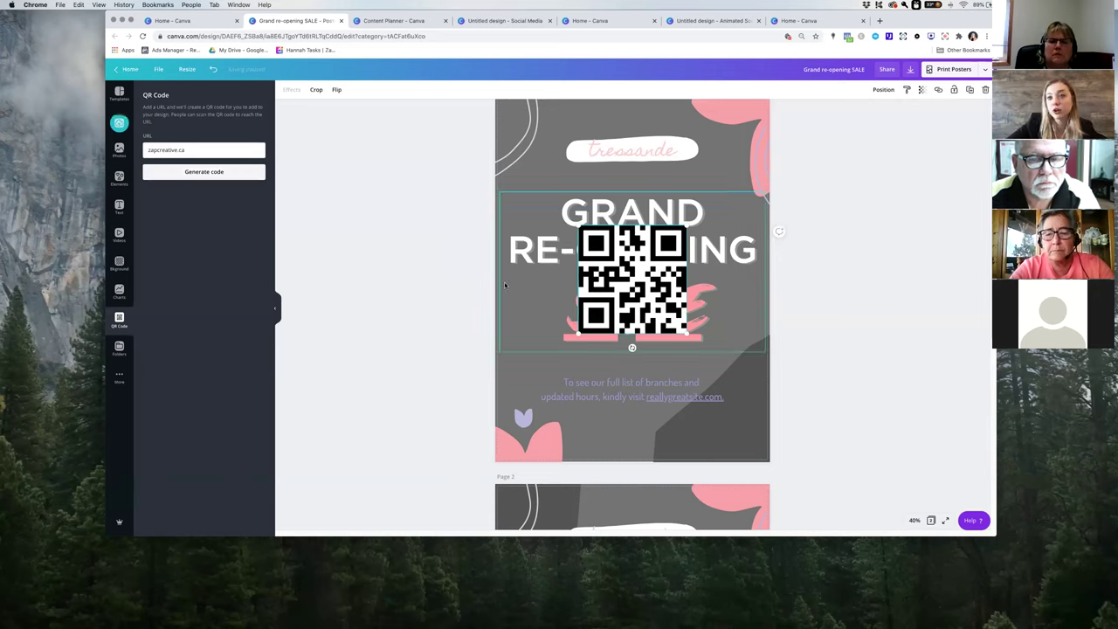
drag(689, 224, 742, 435)
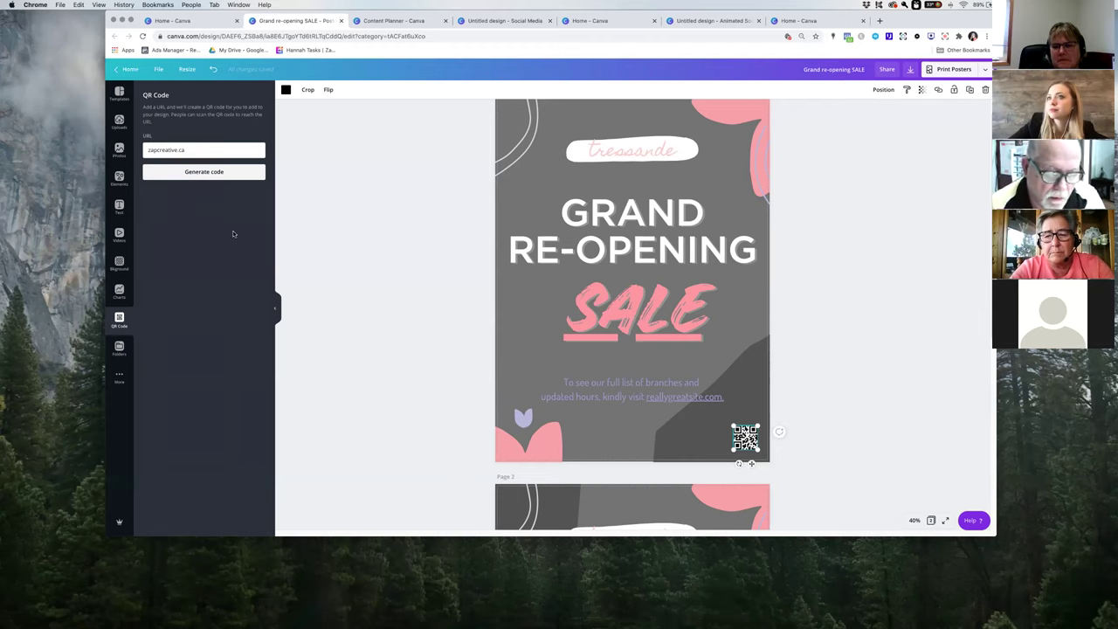
Look through the apps and integrations list and open the Pexels free image library
click(119, 377)
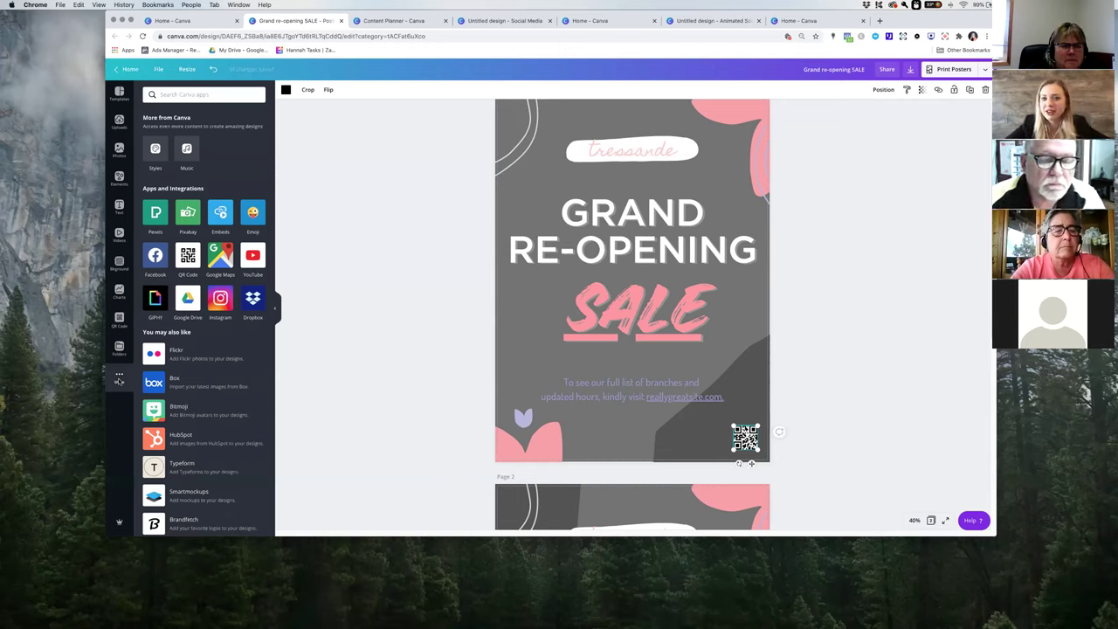
scroll(189, 475, down, 2)
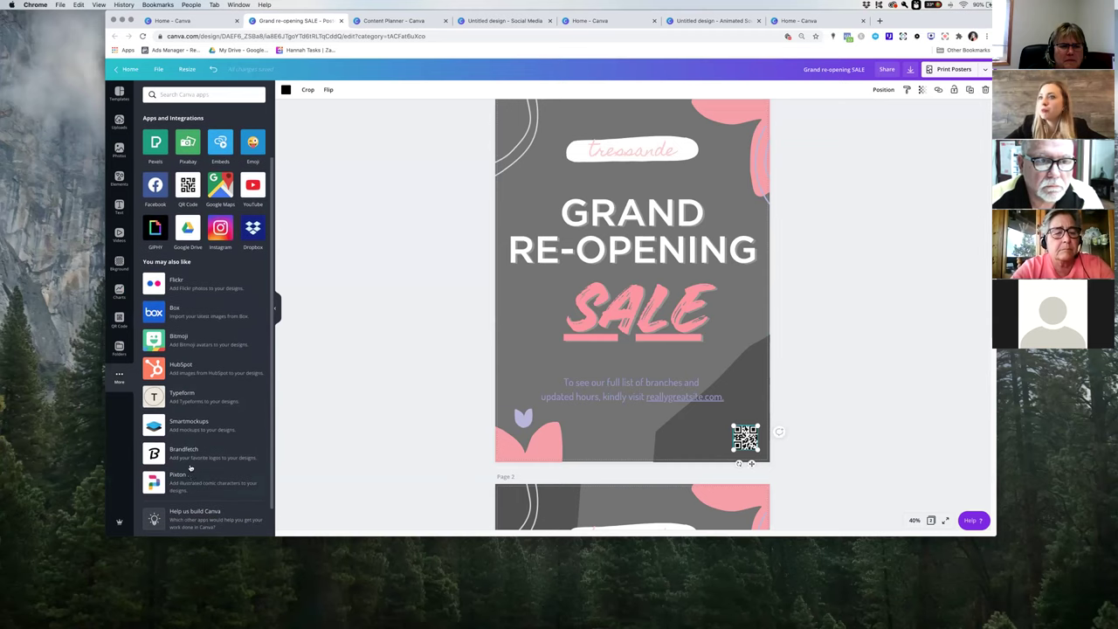
scroll(190, 472, up, 2)
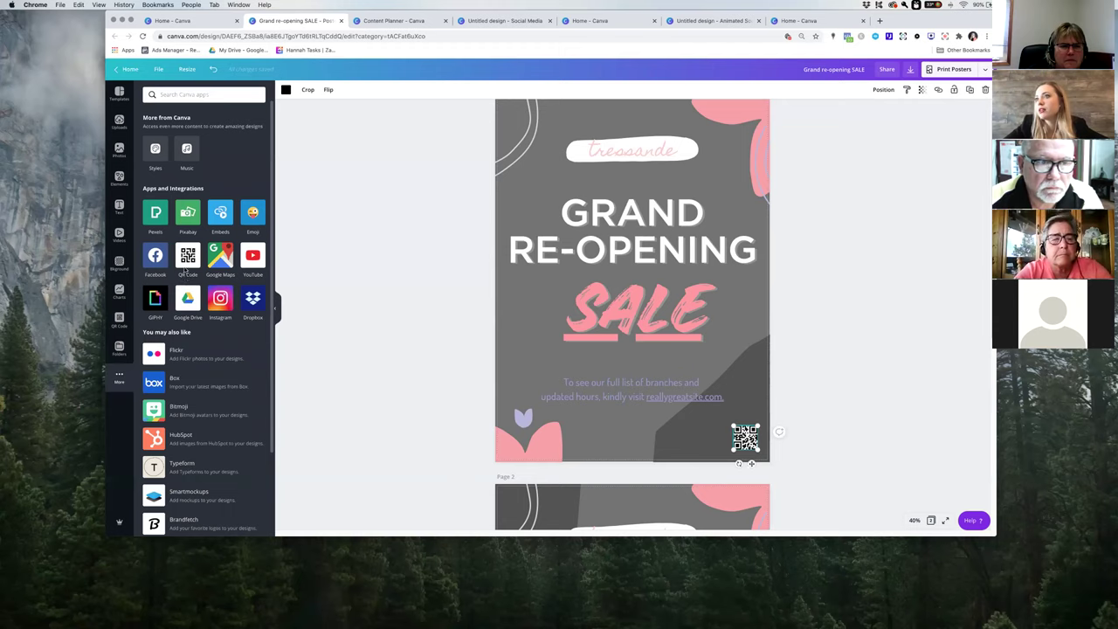
click(157, 211)
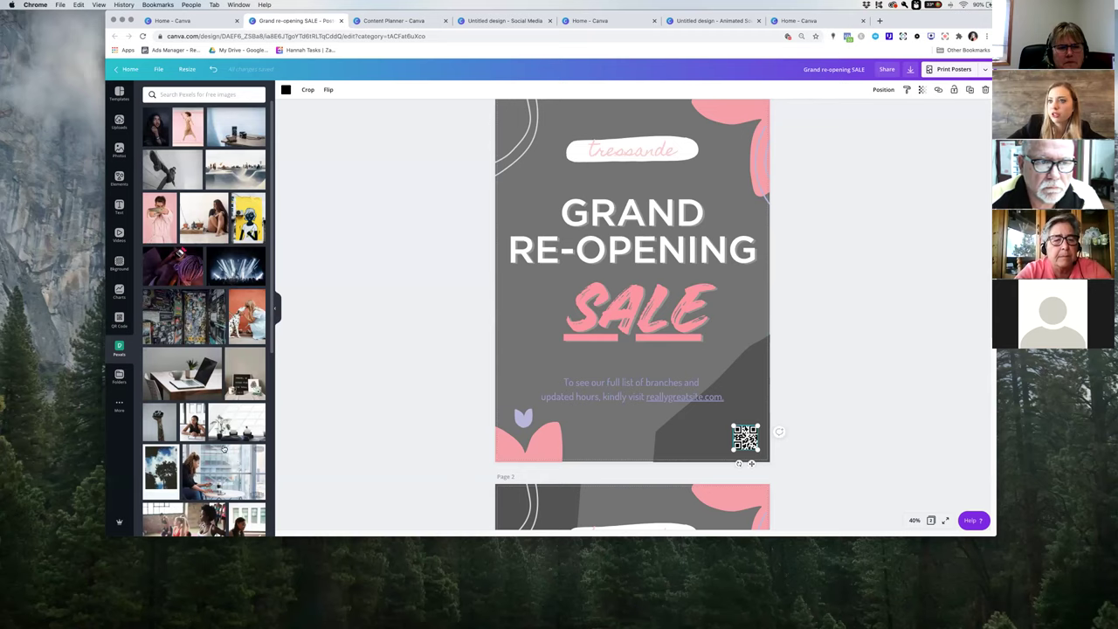
Apply the teal, cream and gold style with the Glacial Indifference font to the first poster page
click(119, 404)
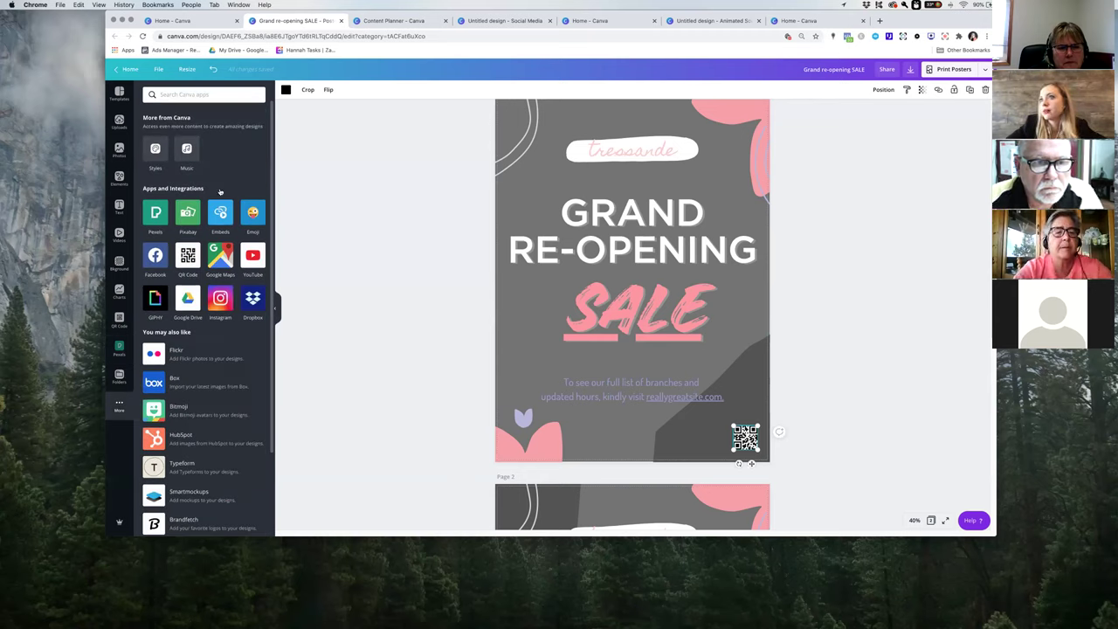
click(156, 149)
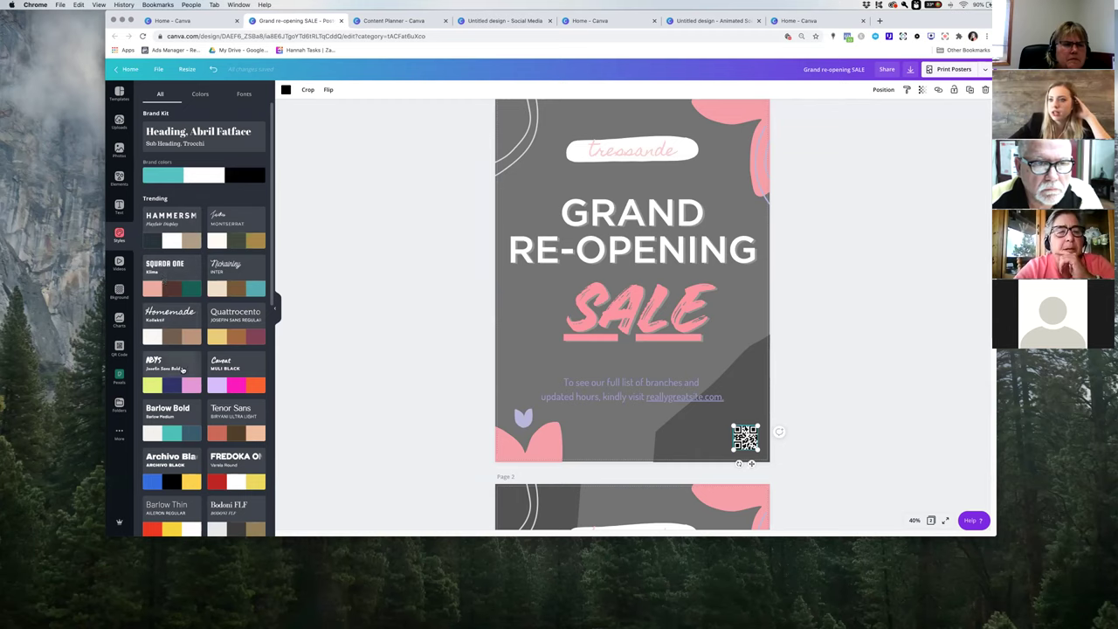
scroll(184, 371, down, 2)
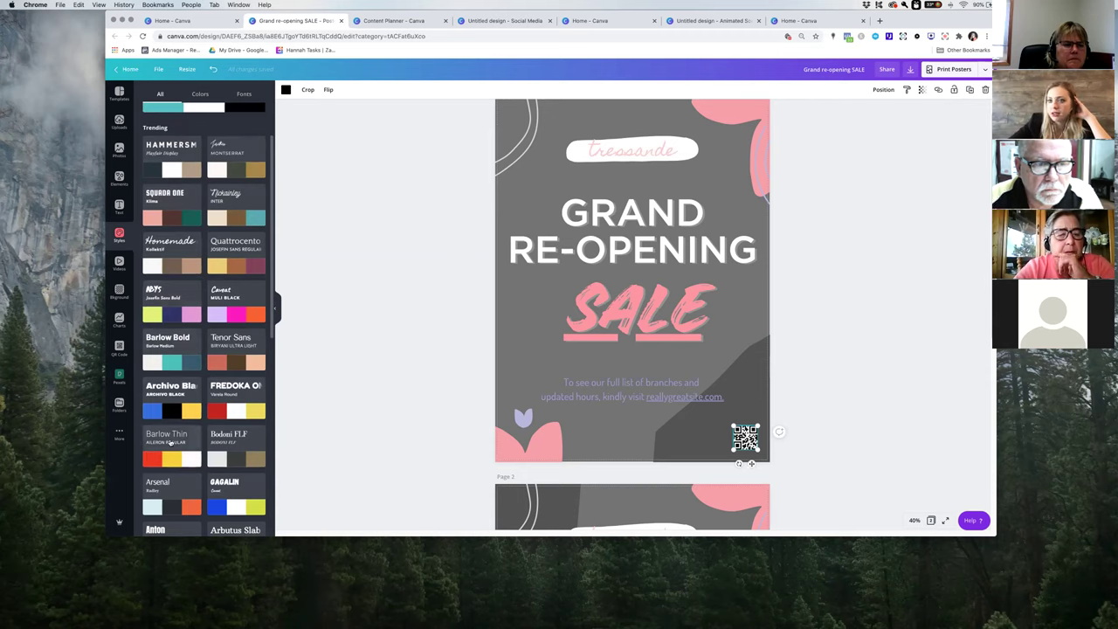
scroll(173, 448, down, 5)
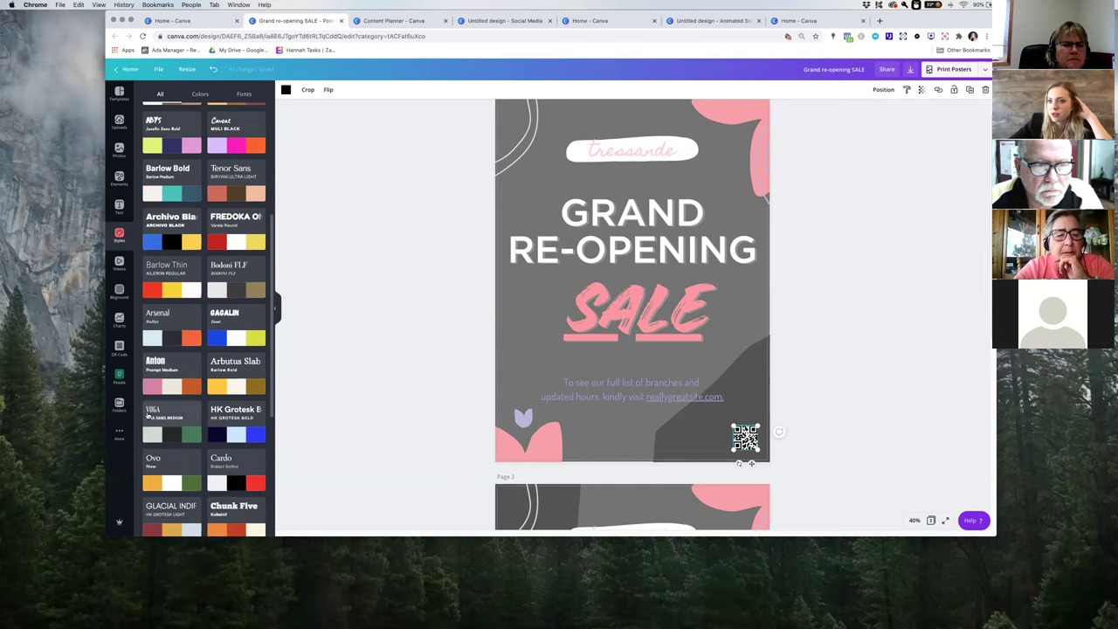
scroll(162, 409, down, 4)
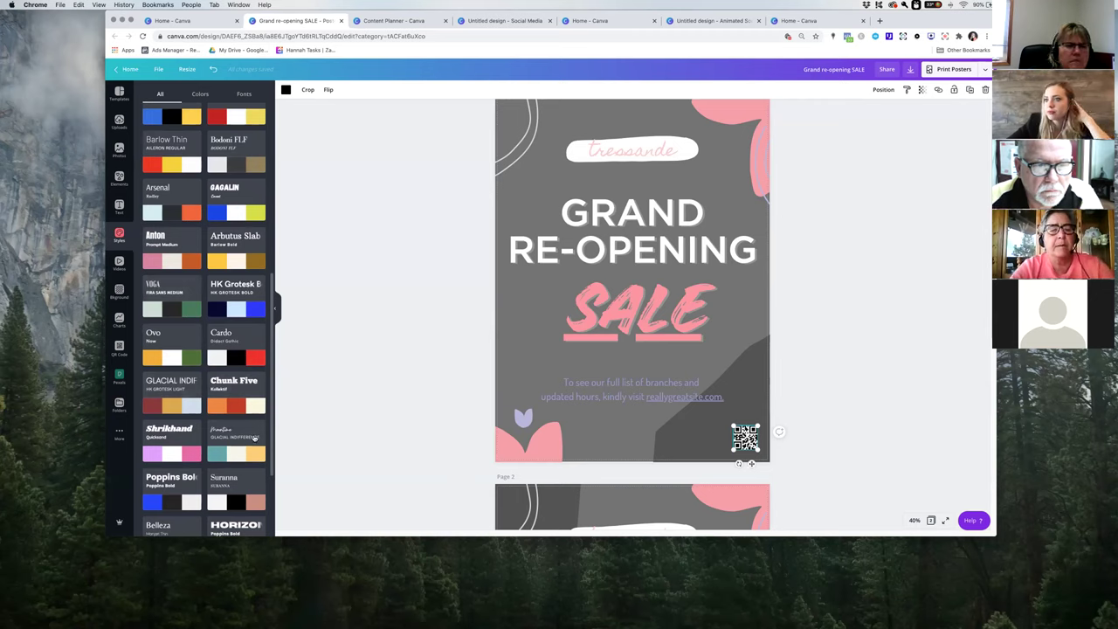
click(252, 437)
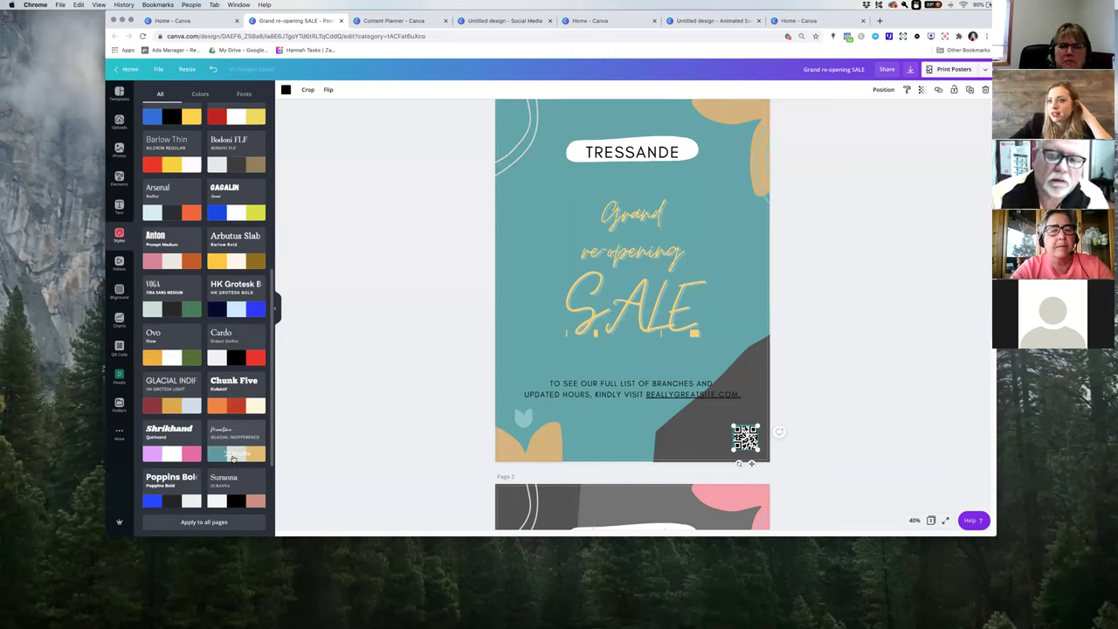
Apply the light grey, black and red Cardo style to the first poster page and delete the orange petal shape in its lower left corner
scroll(248, 388, up, 1)
click(245, 380)
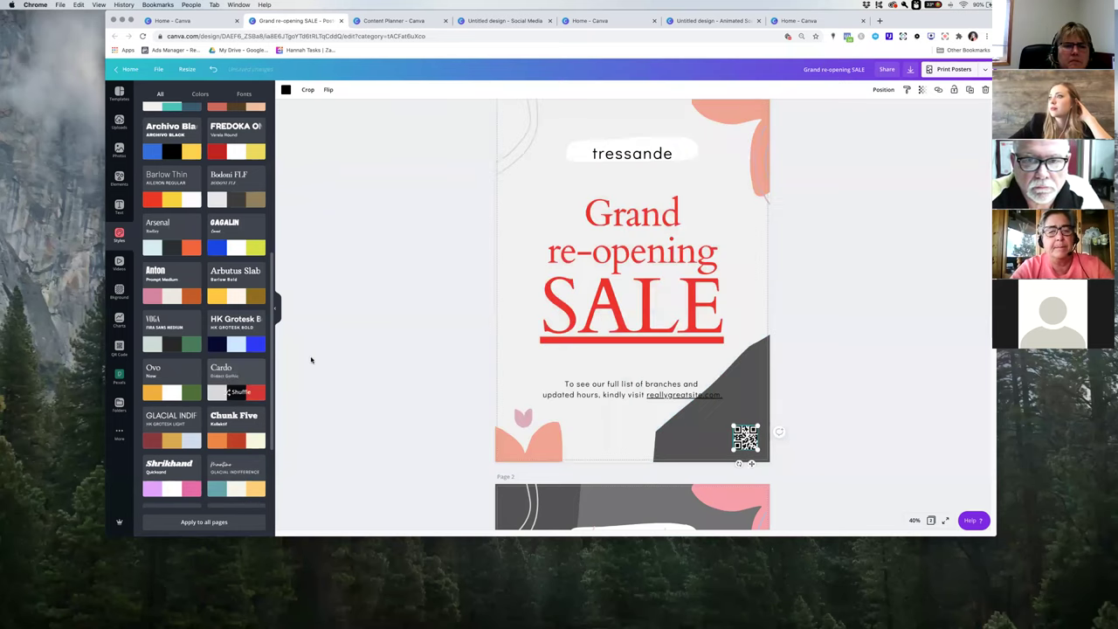
click(521, 451)
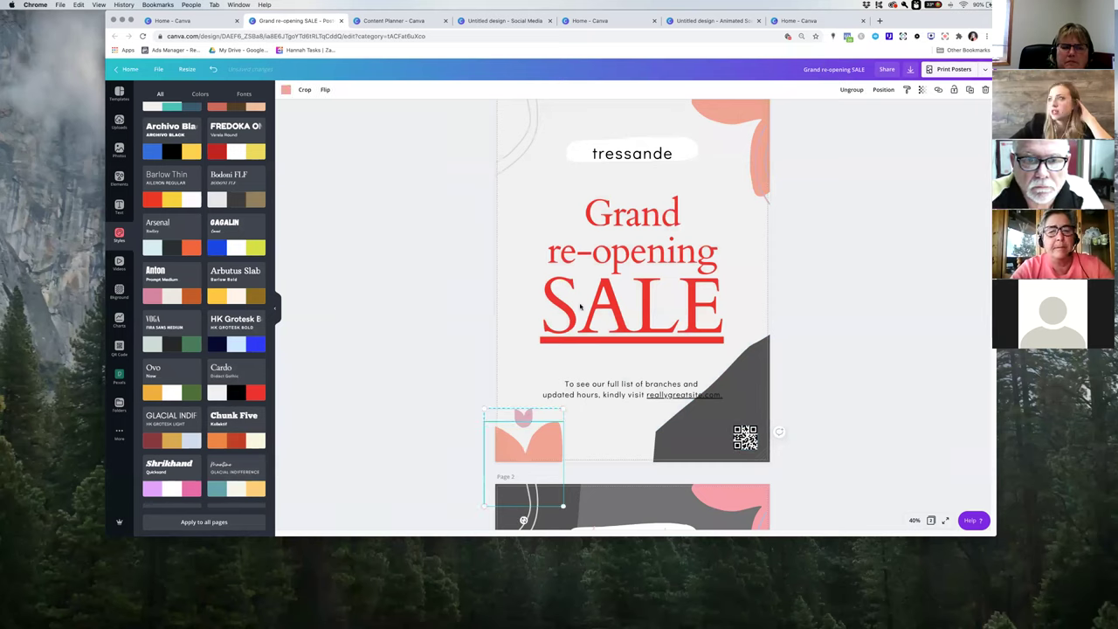
click(645, 313)
click(713, 299)
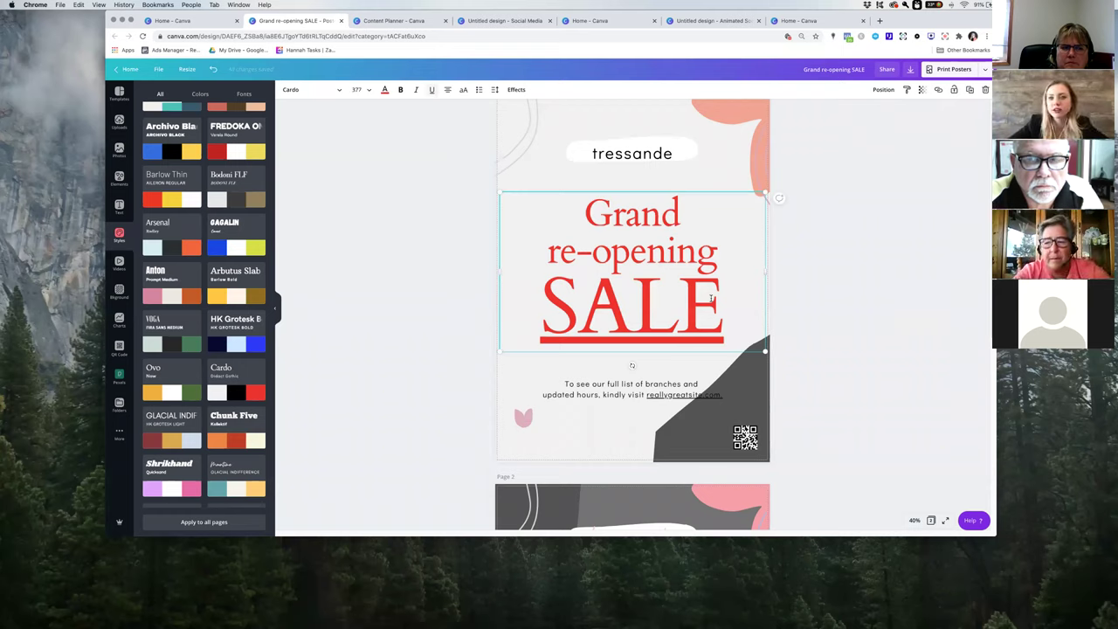
click(409, 142)
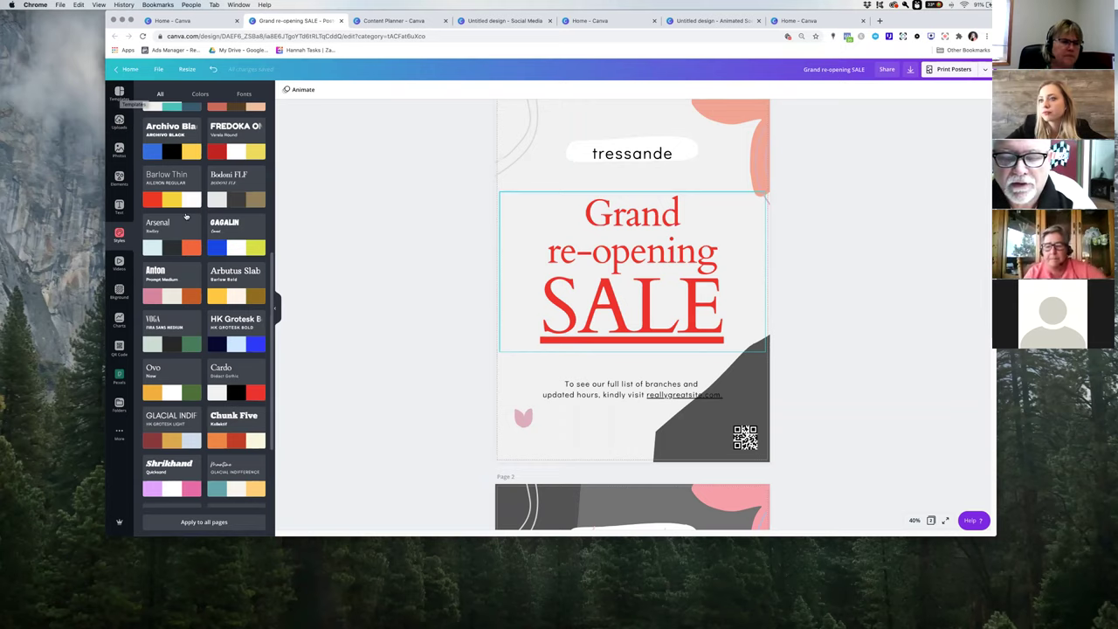
Rename the poster design as Grand re-opening SALE.01
scroll(185, 216, up, 5)
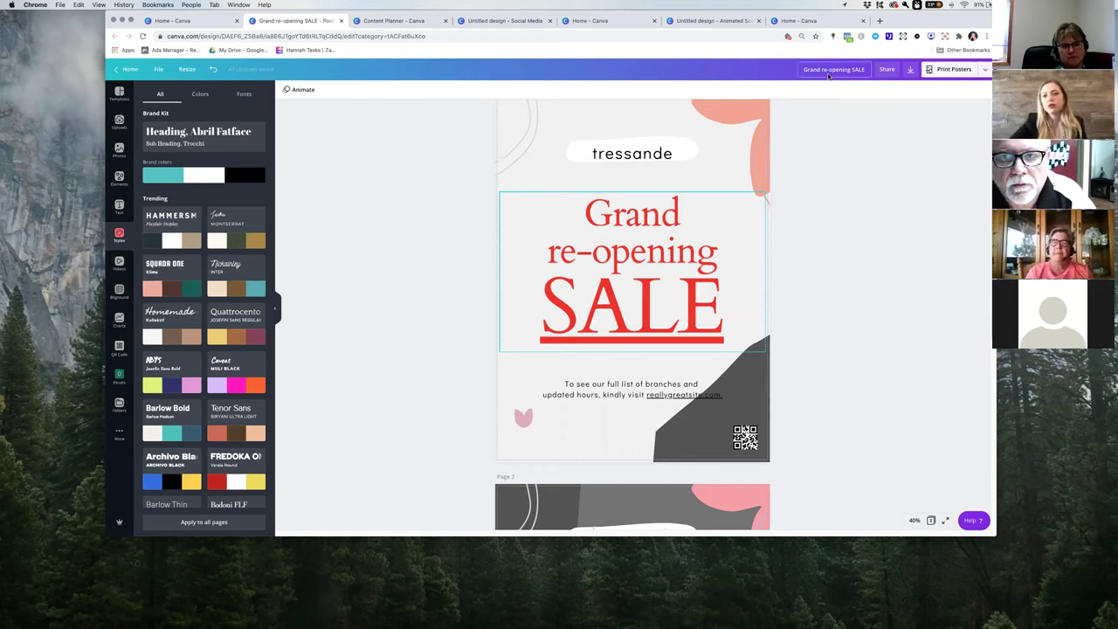
click(295, 132)
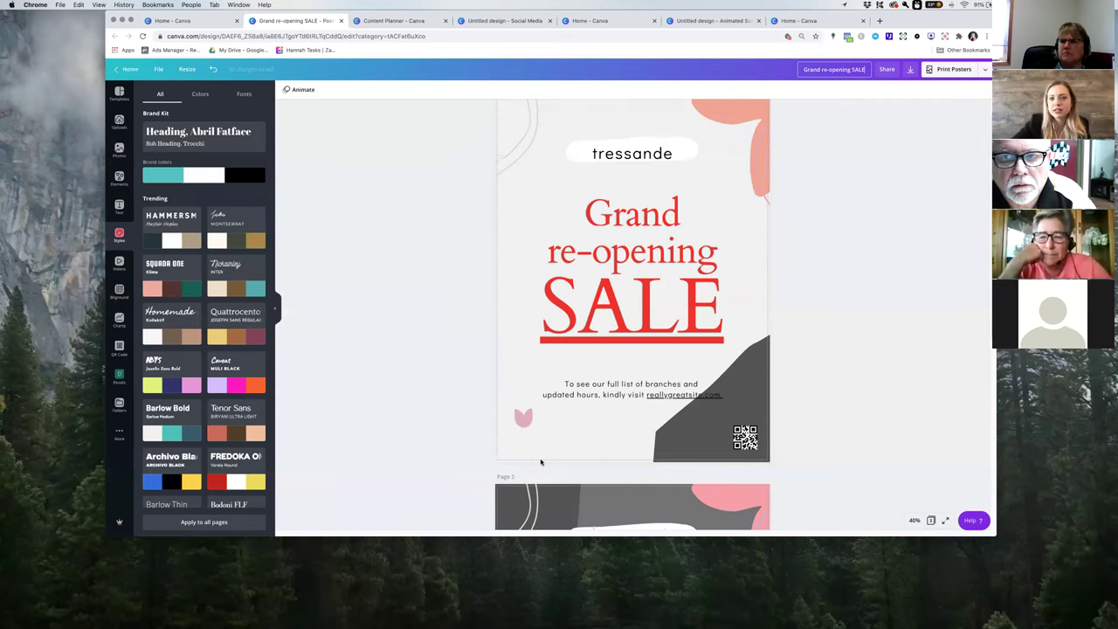
scroll(542, 463, down, 2)
scroll(554, 245, up, 3)
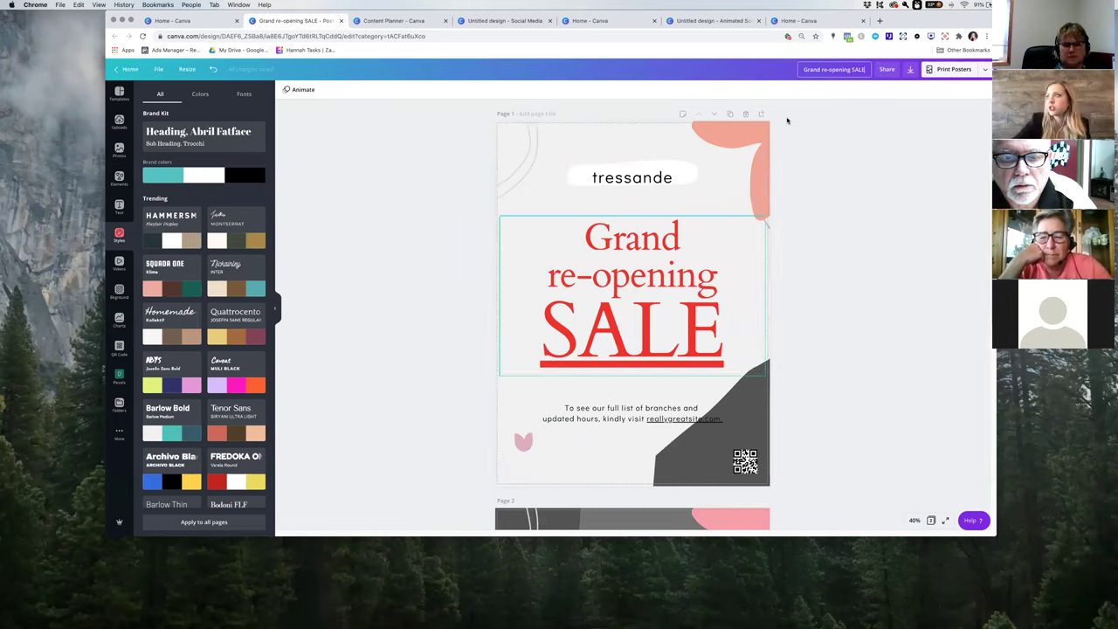
click(824, 73)
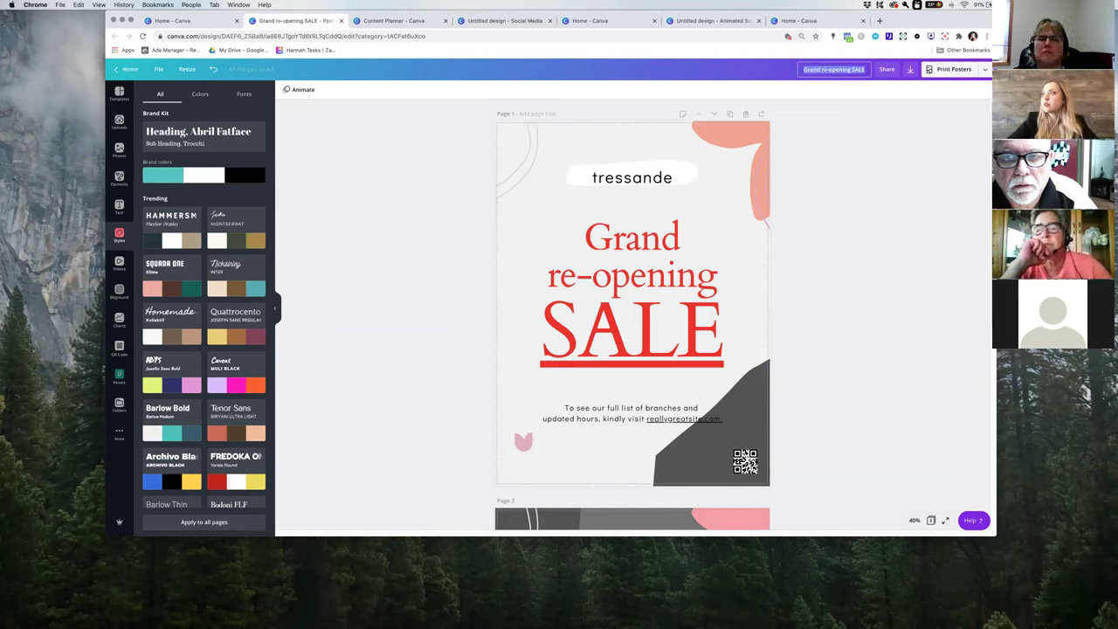
key(End)
text(.01)
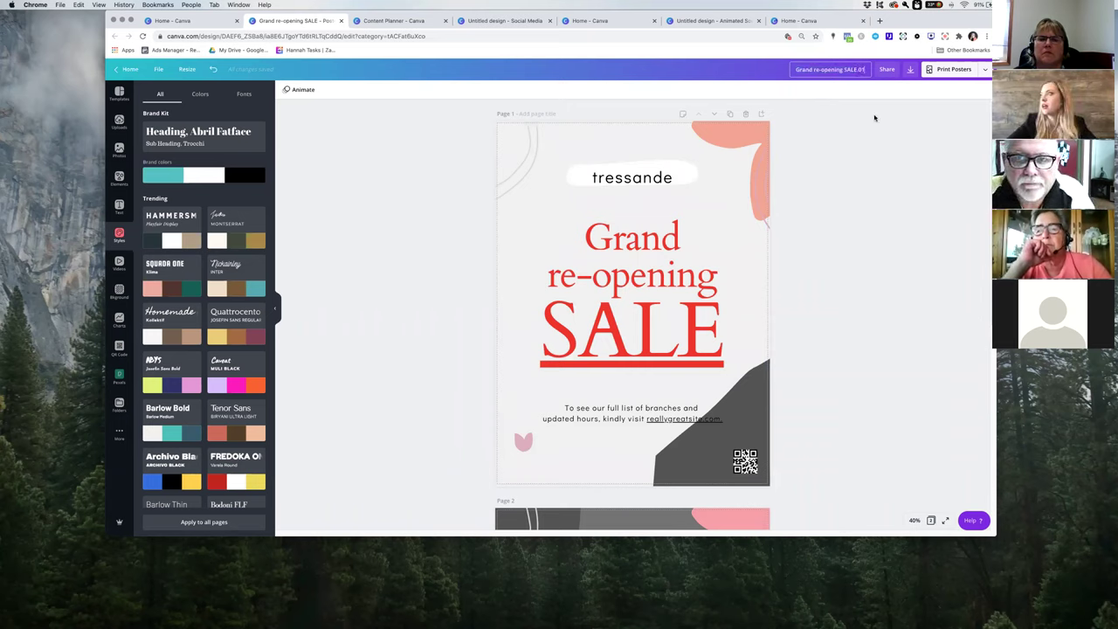
key(Return)
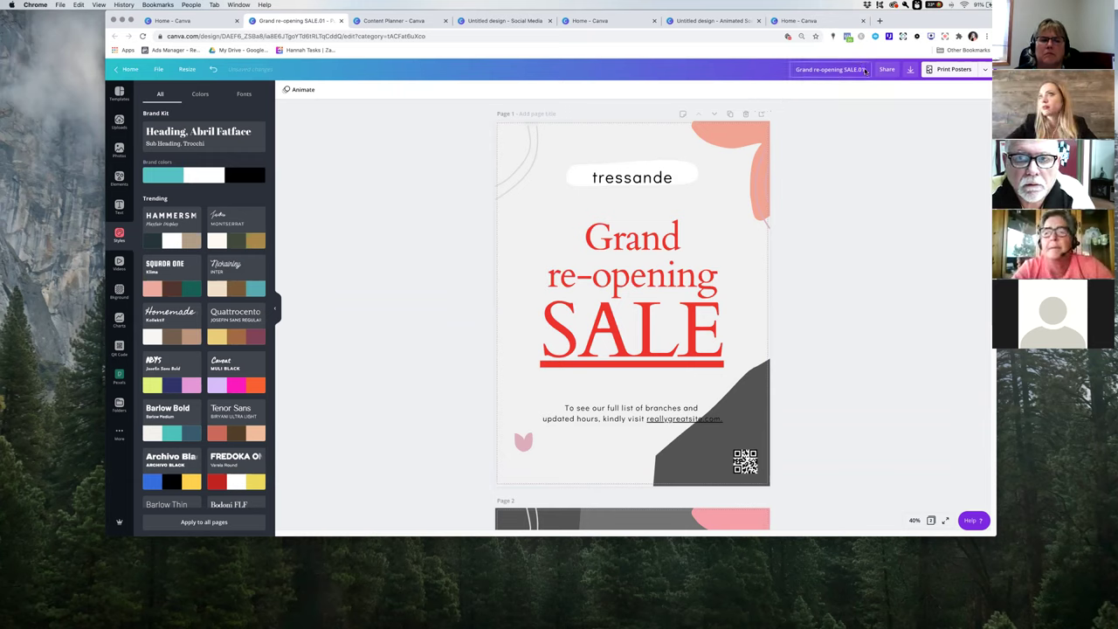
Make a copy of the poster design and rename the copy as 02
click(158, 70)
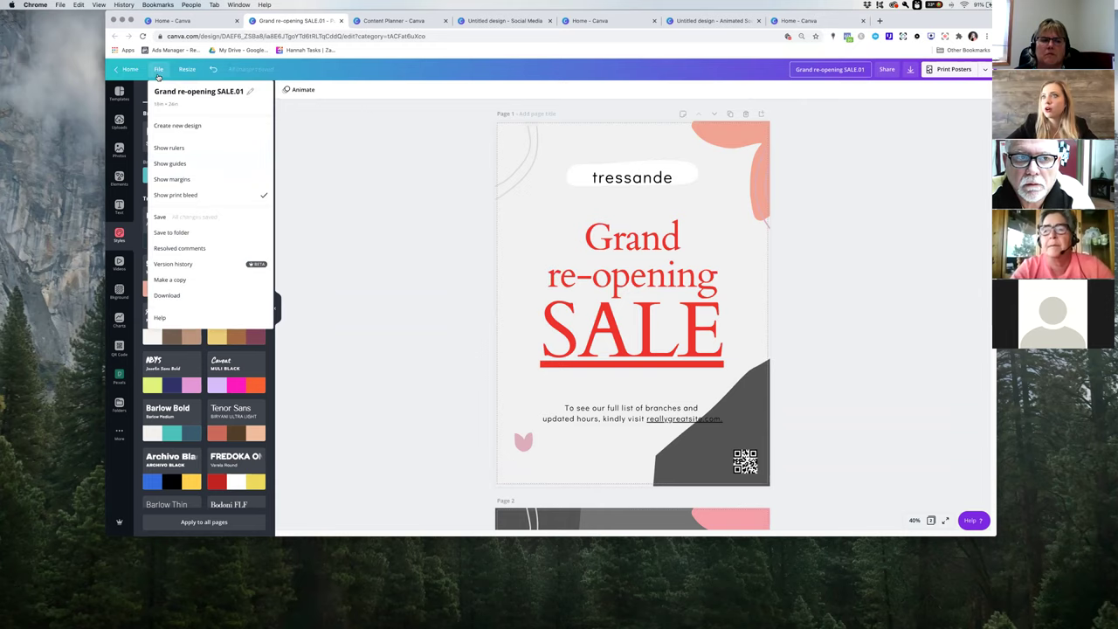
click(169, 280)
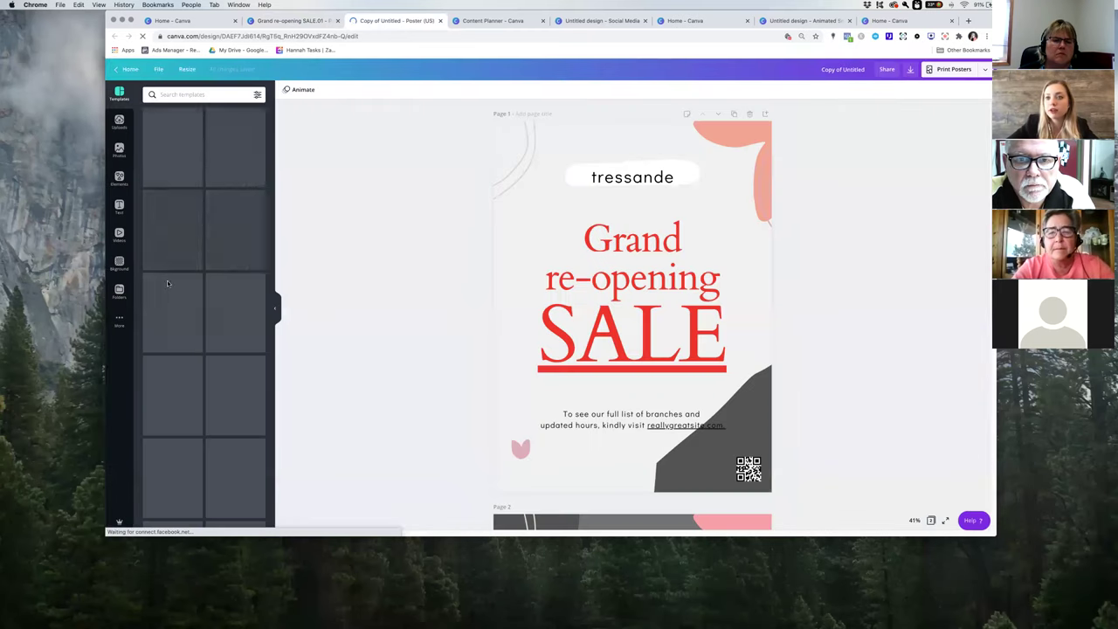
click(844, 70)
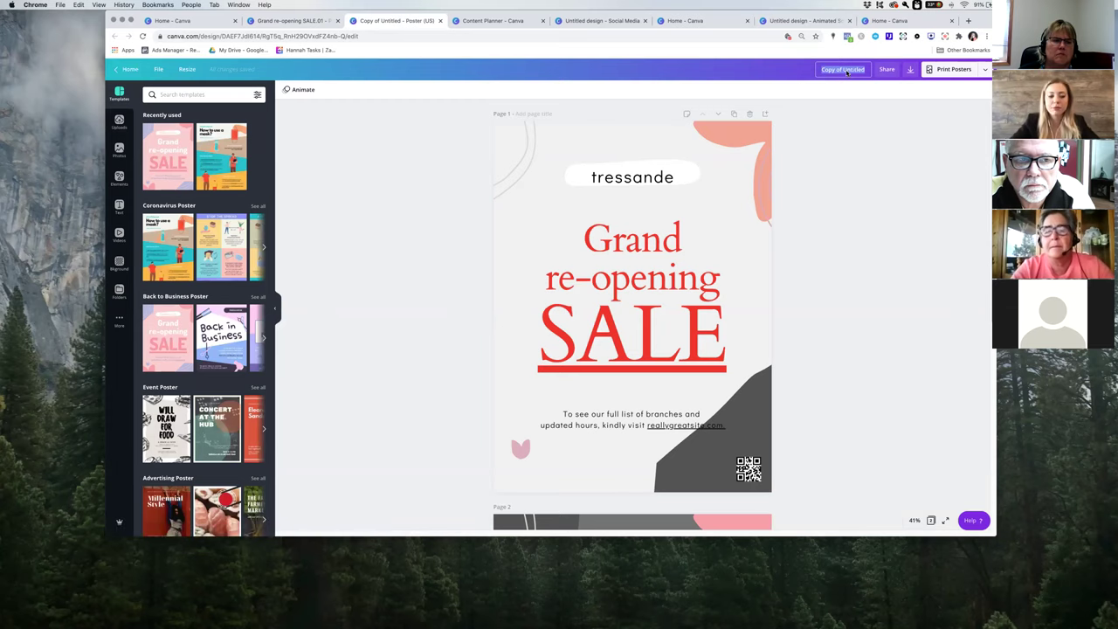
text(02)
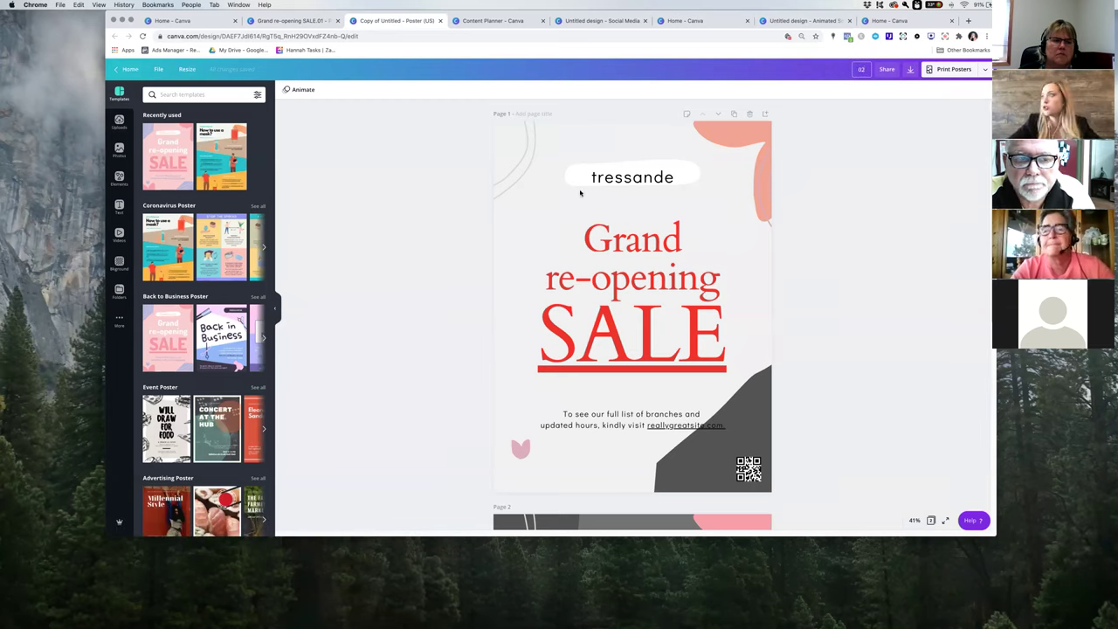
click(580, 181)
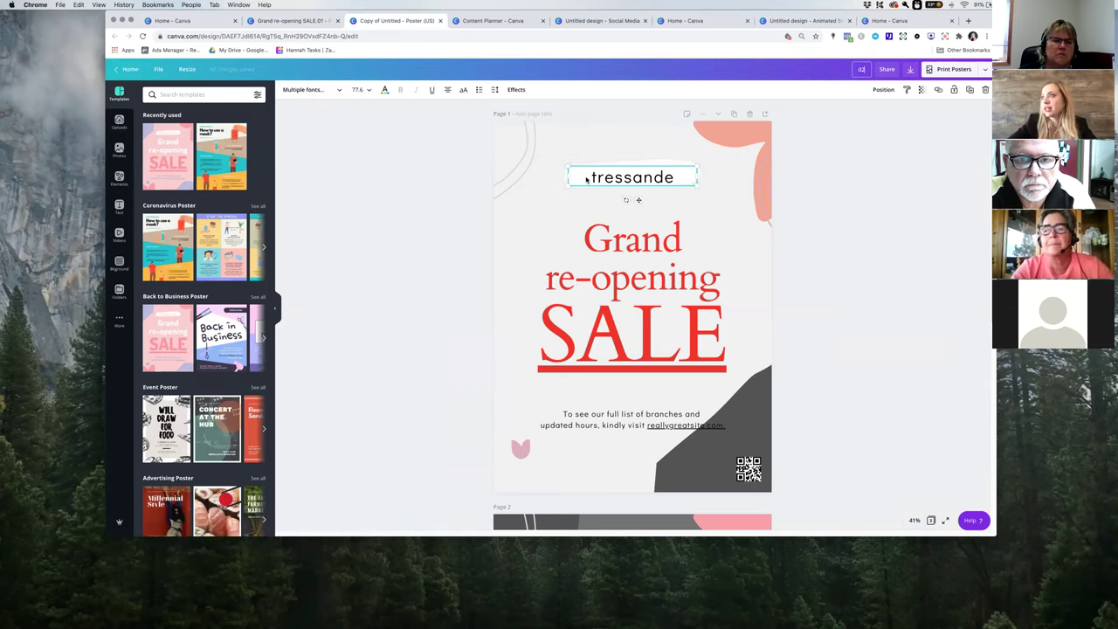
double_click(611, 248)
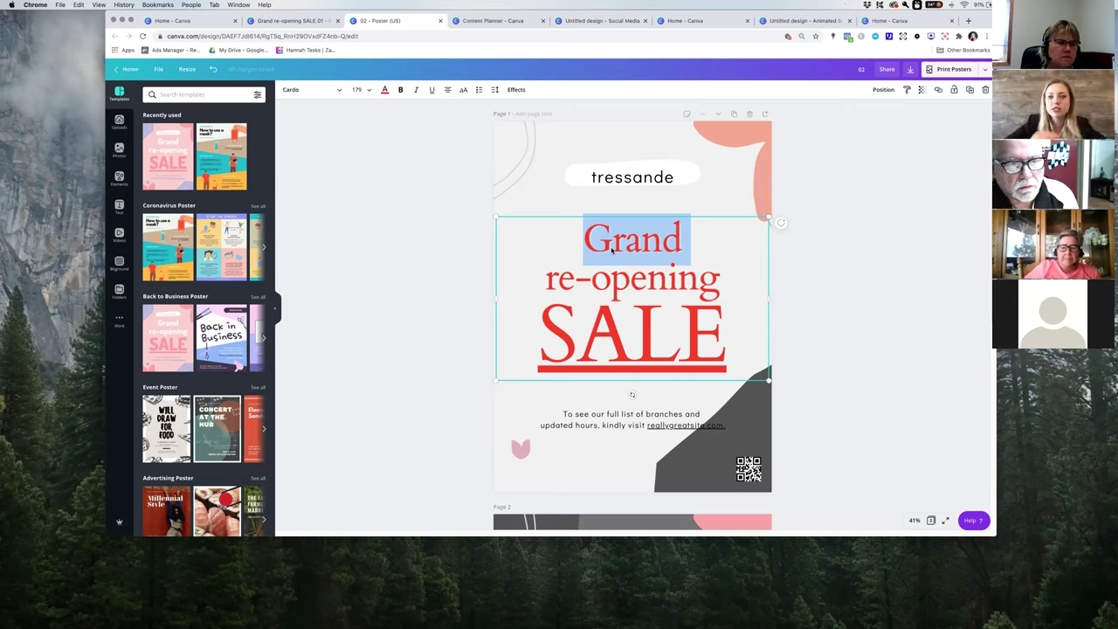
Create resized copies of design 02 in the Facebook Post and Facebook Cover formats
click(186, 70)
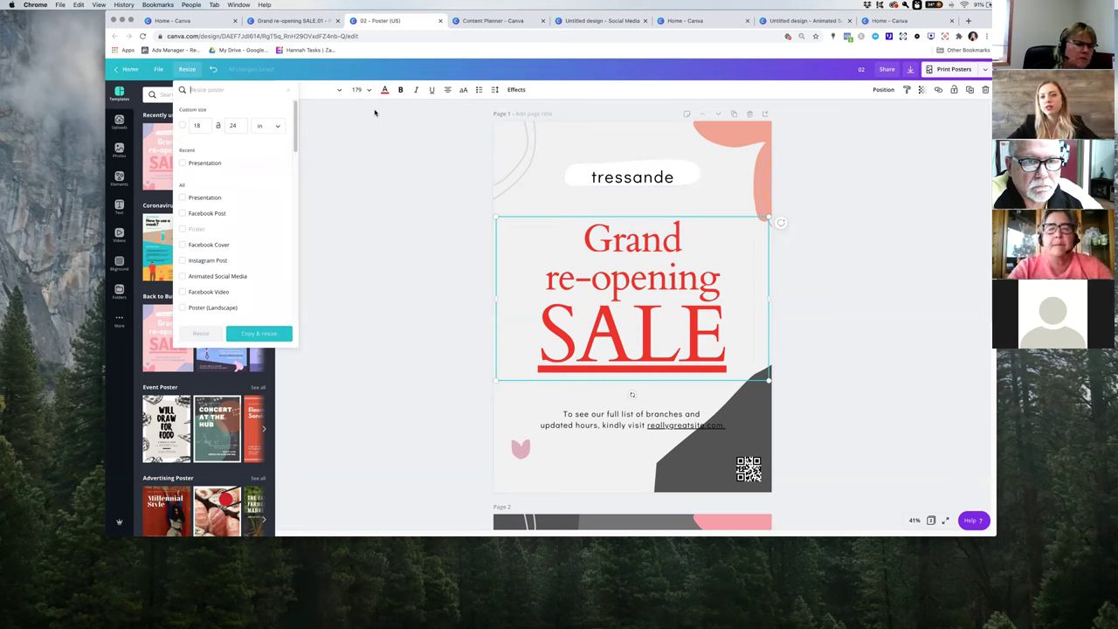
click(184, 214)
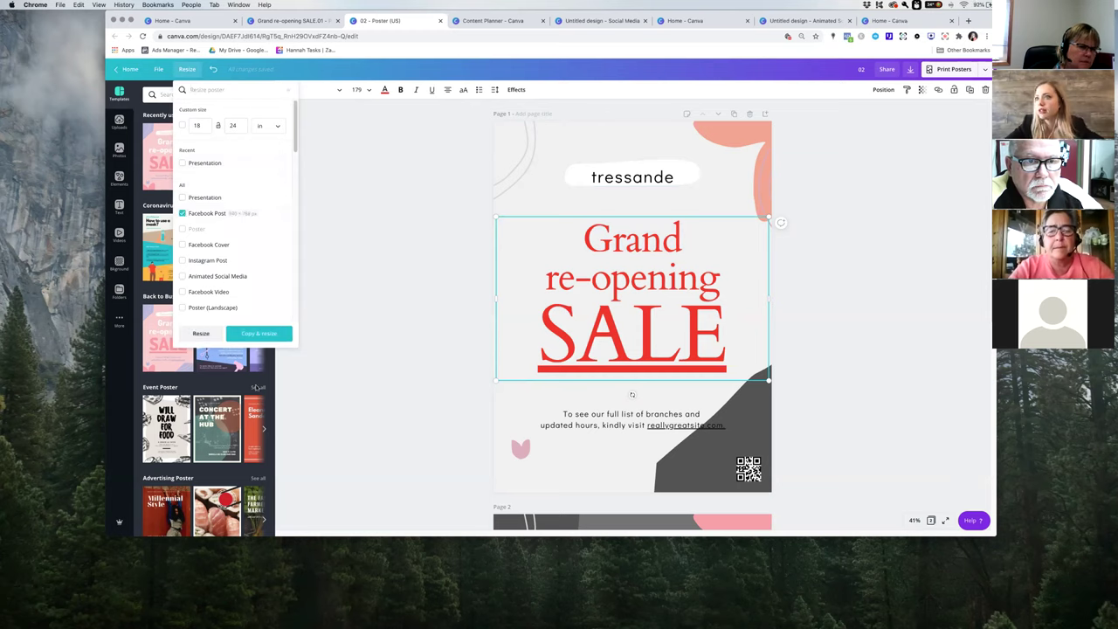
click(183, 245)
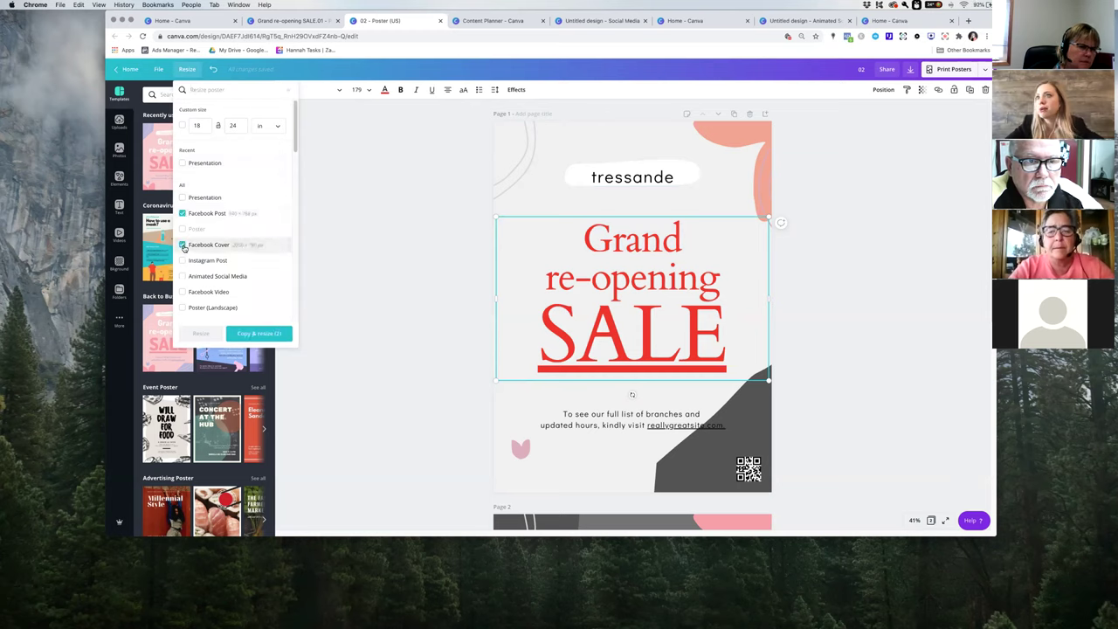
click(251, 334)
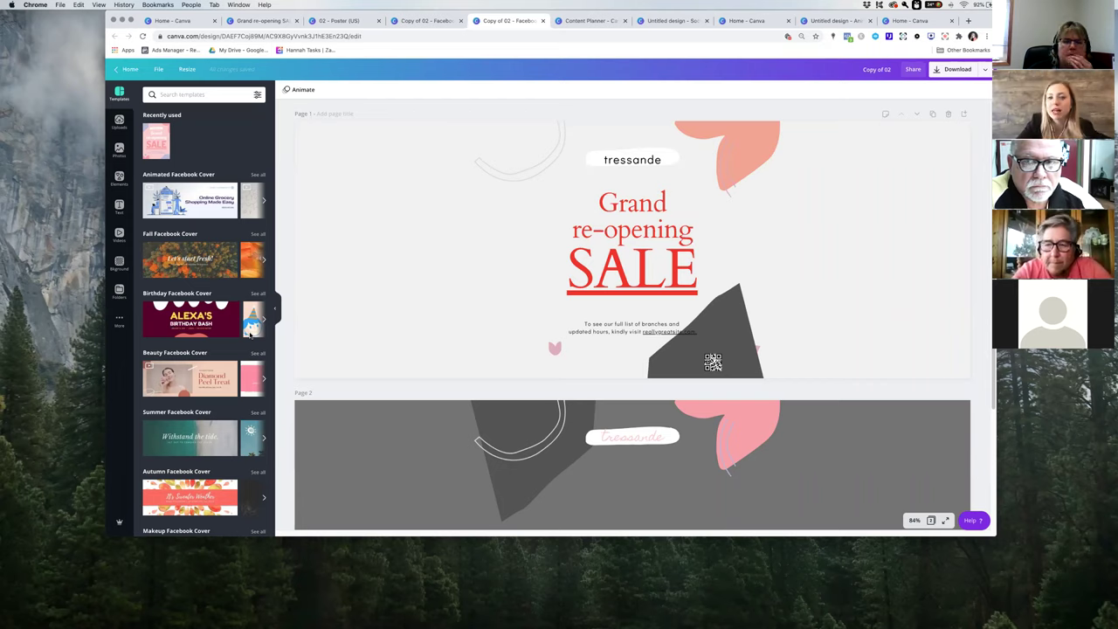
click(619, 293)
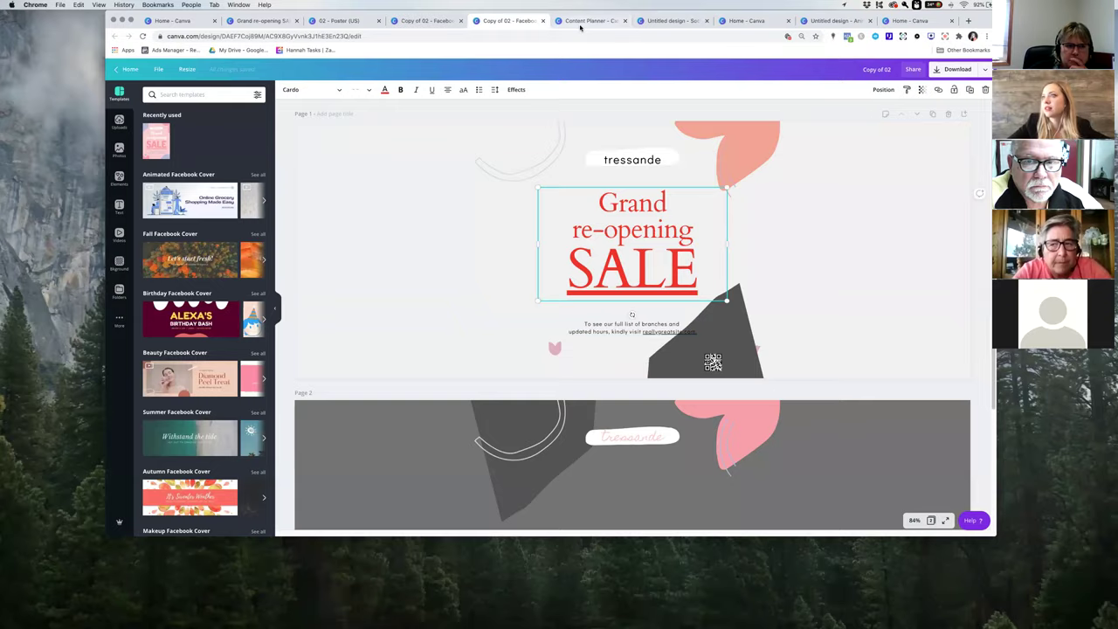
Close the extra Canva home page and switch to the Facebook Post copy of design 02
click(580, 23)
click(673, 21)
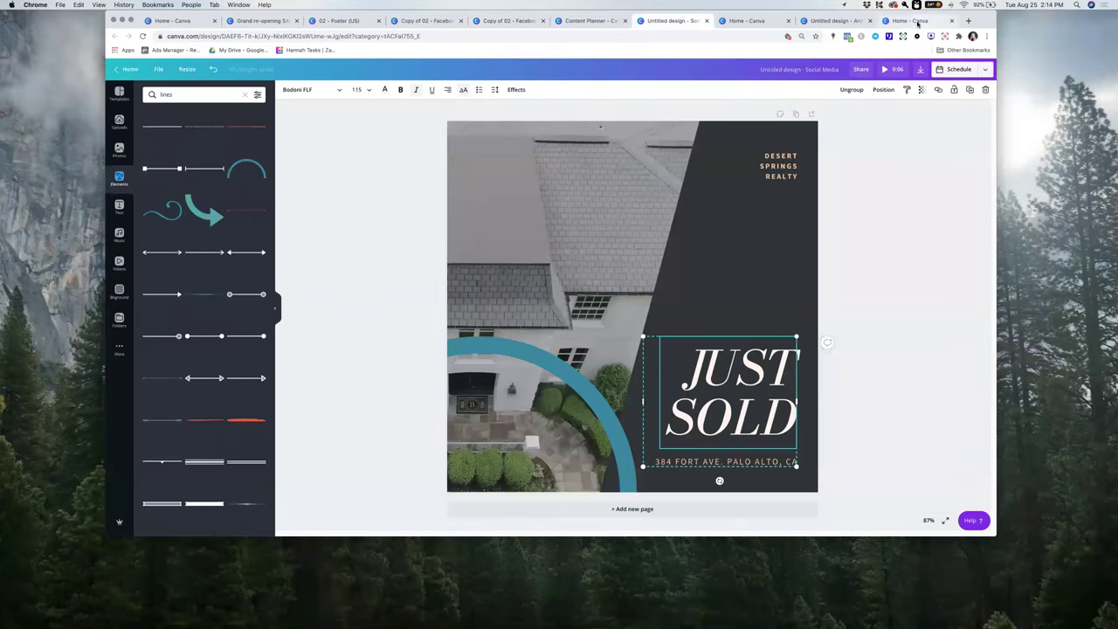
click(910, 21)
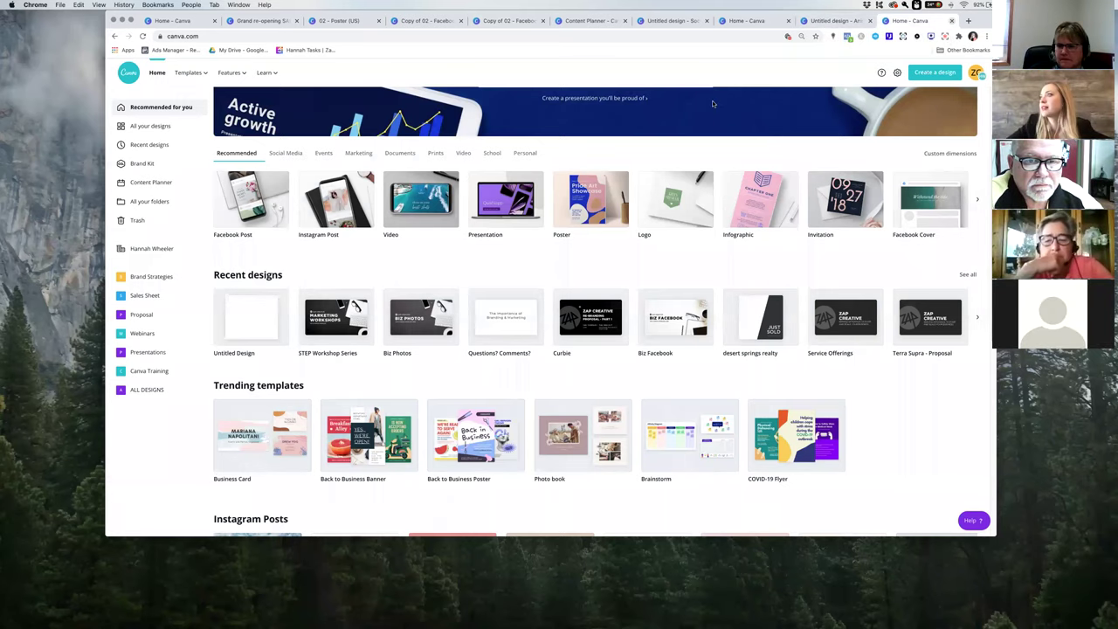
click(837, 20)
click(354, 20)
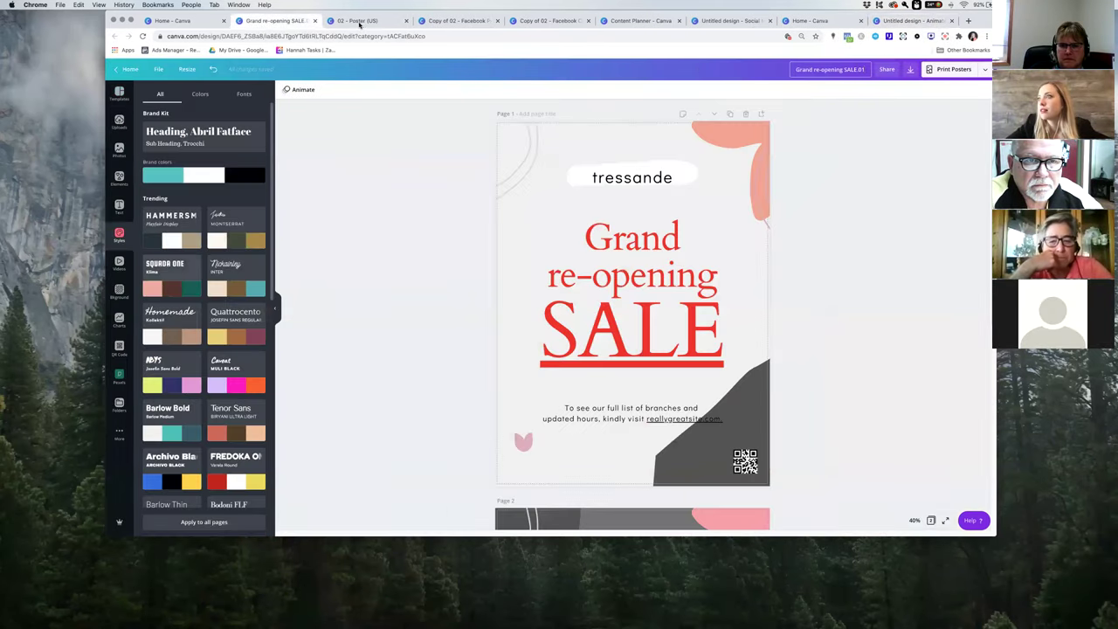
click(459, 21)
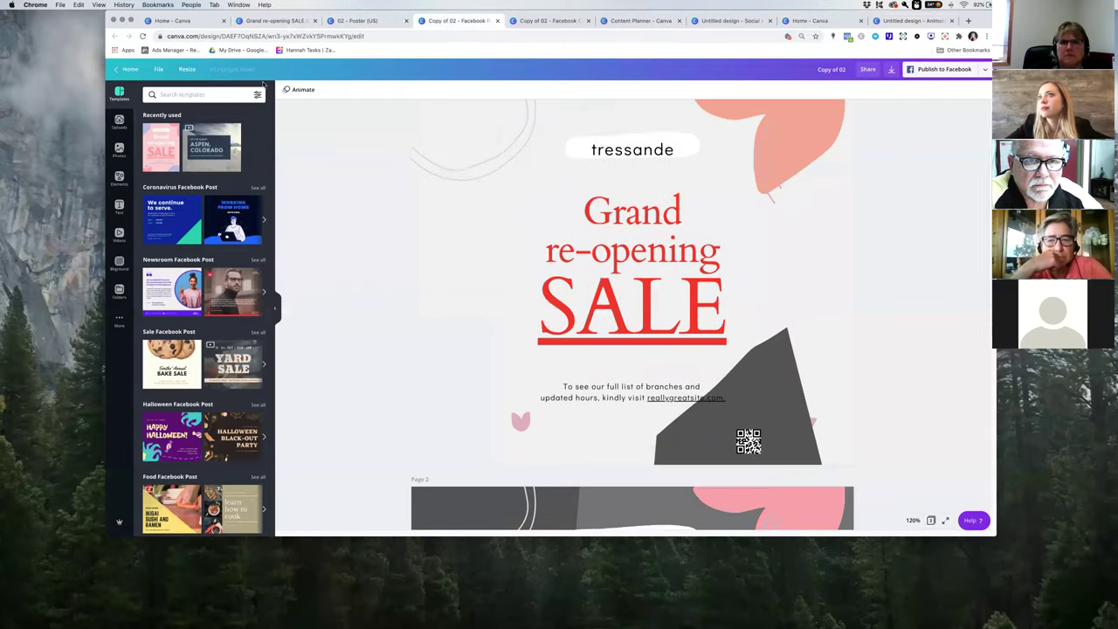
Create a resized copy of the Facebook Post design in the Animated Social Media format
click(157, 69)
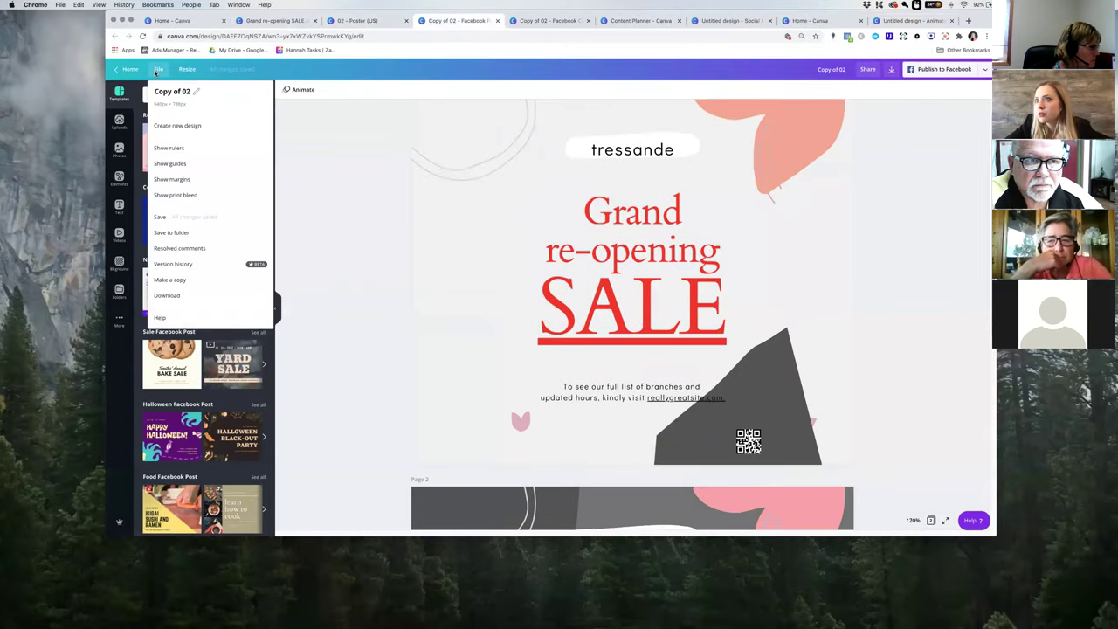
click(187, 69)
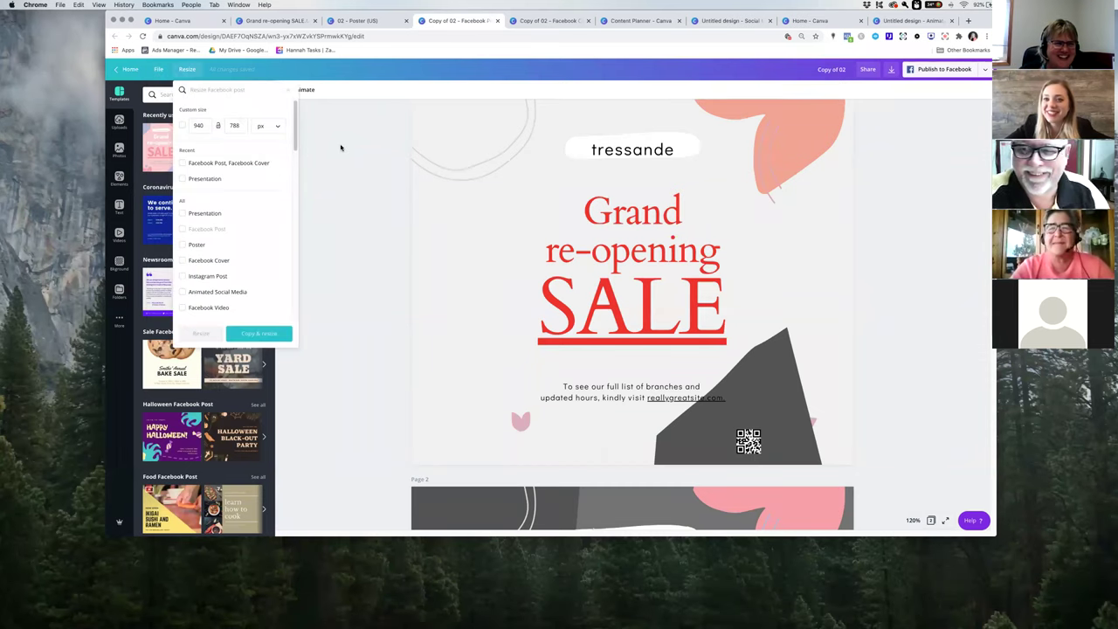
click(182, 293)
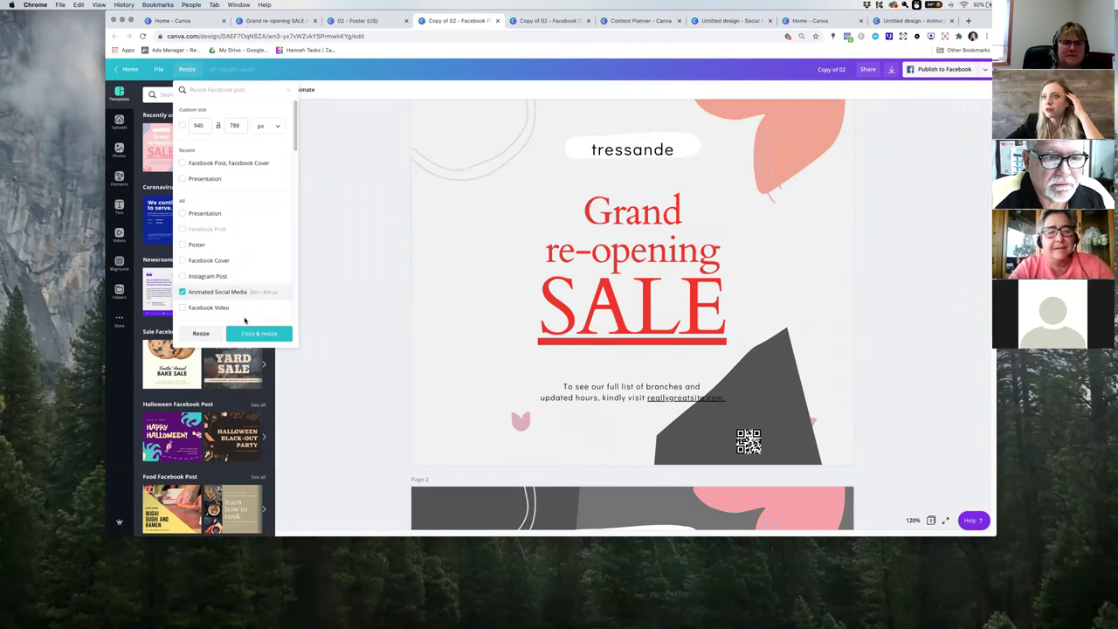
click(247, 333)
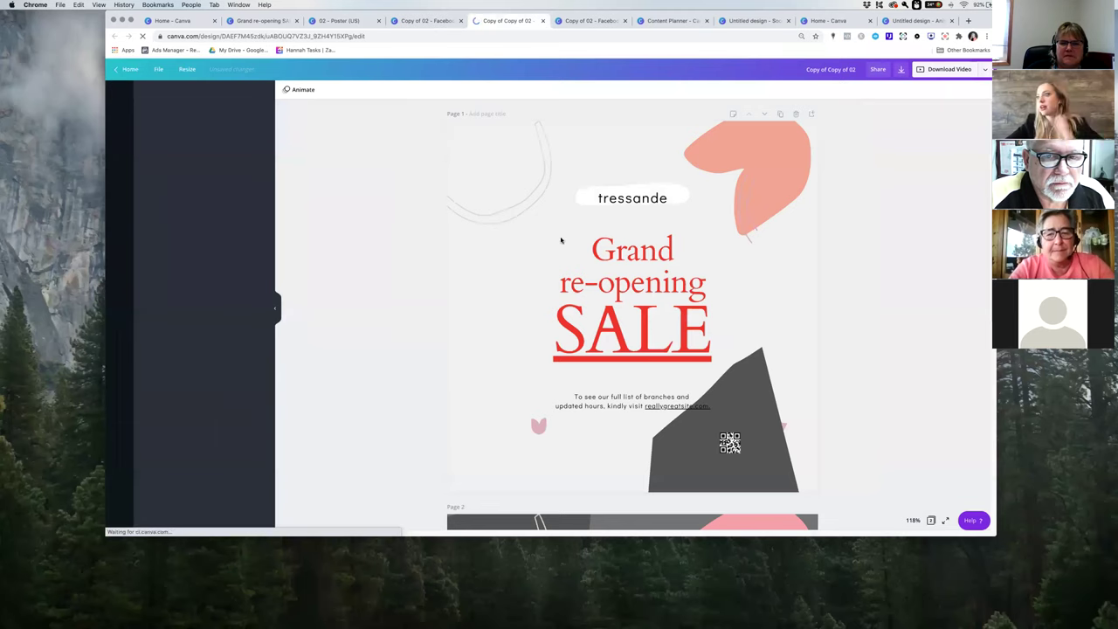
Apply the Neon animation to the first page of the Animated Social Media copy
click(300, 90)
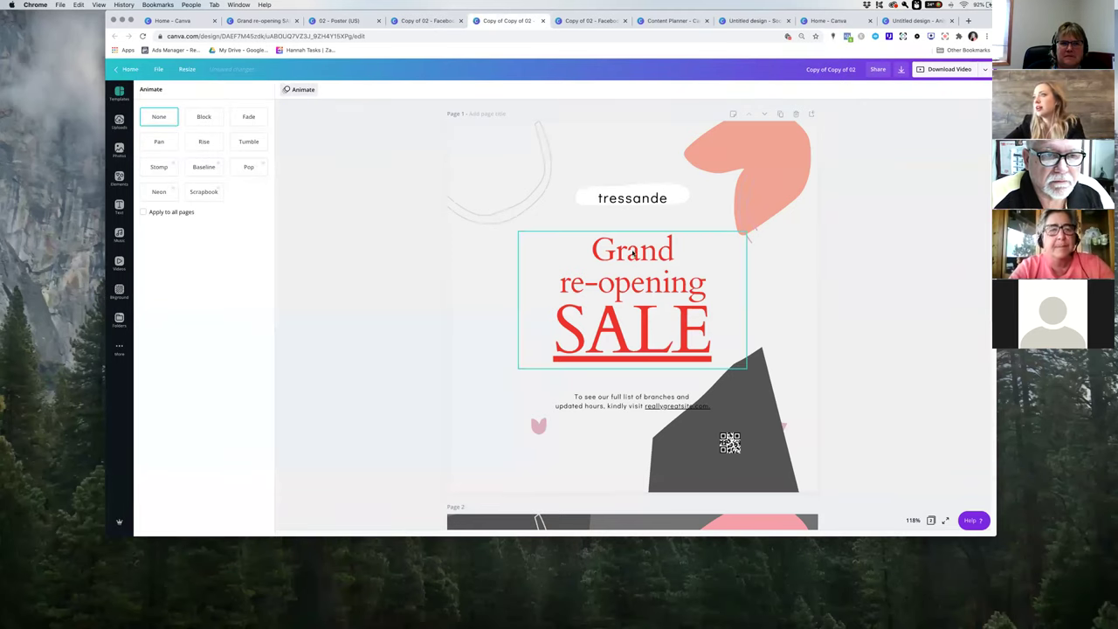
click(483, 218)
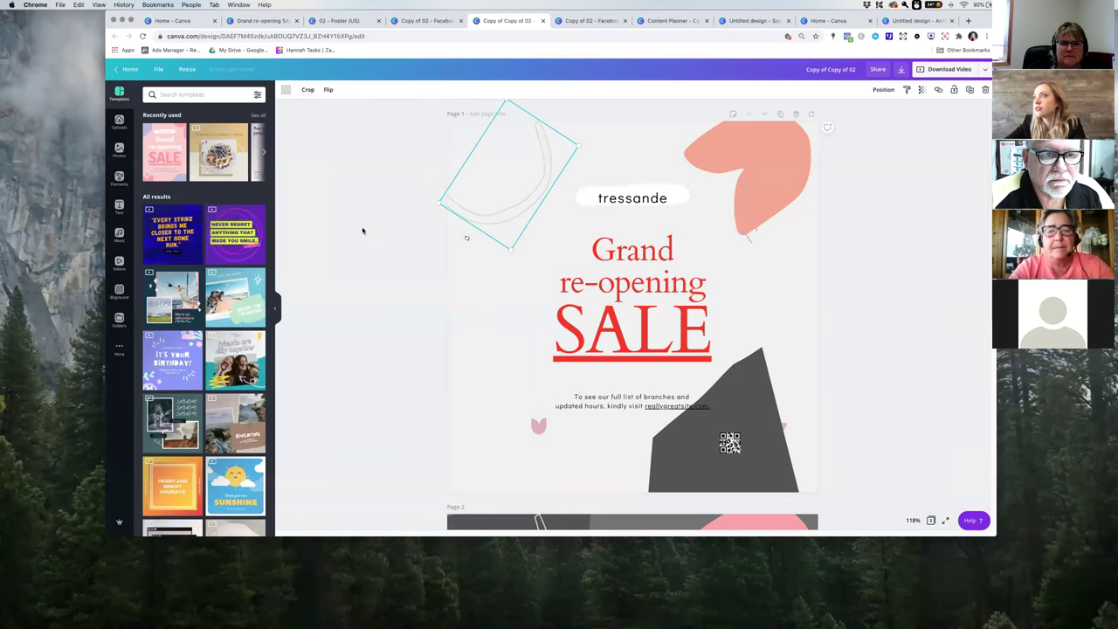
click(329, 200)
click(300, 90)
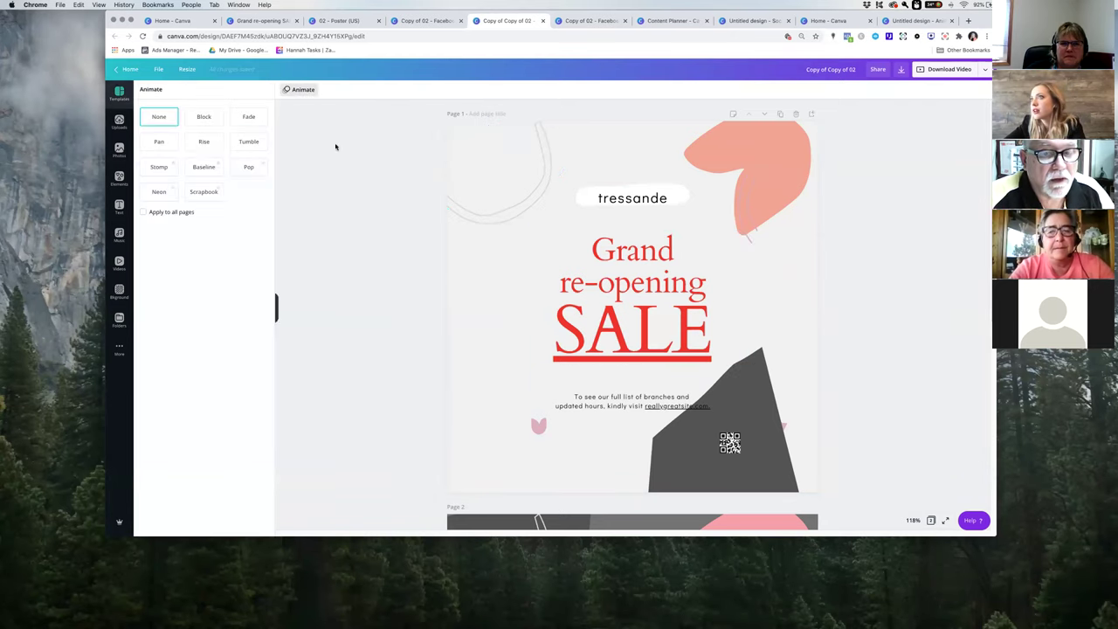
click(159, 191)
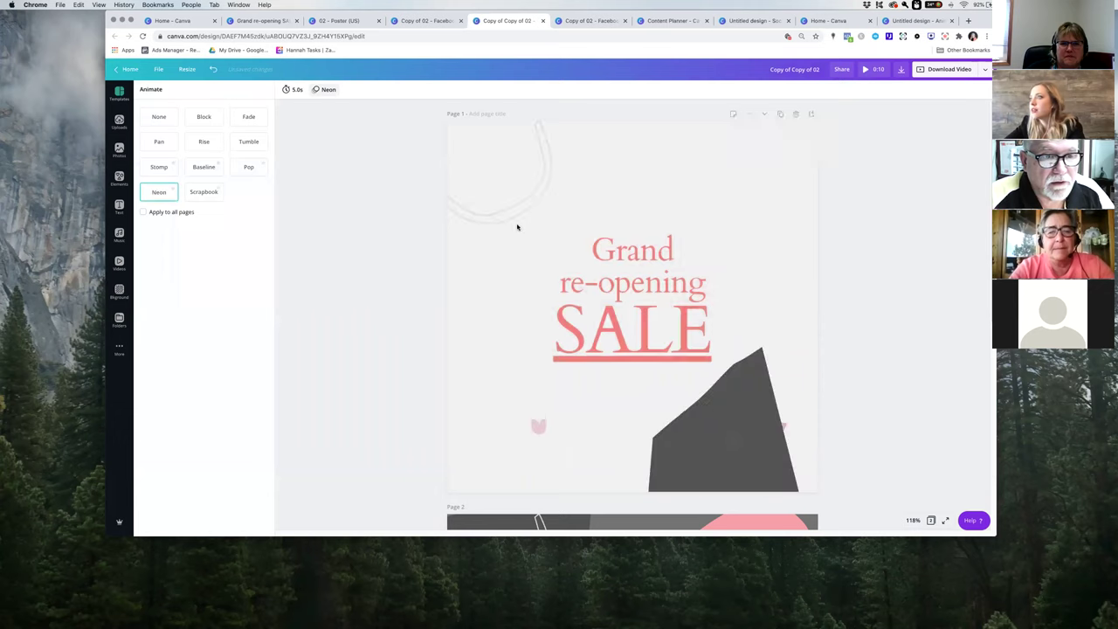
Set the first page's animation timing to 30.0 seconds
click(292, 90)
drag(322, 111, 365, 110)
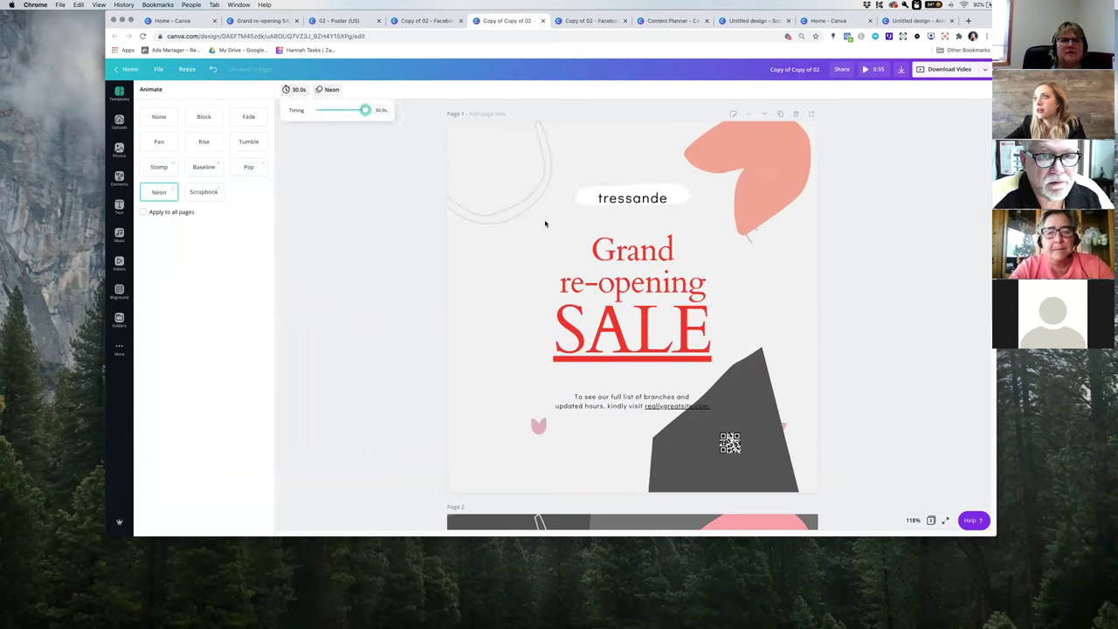
click(322, 193)
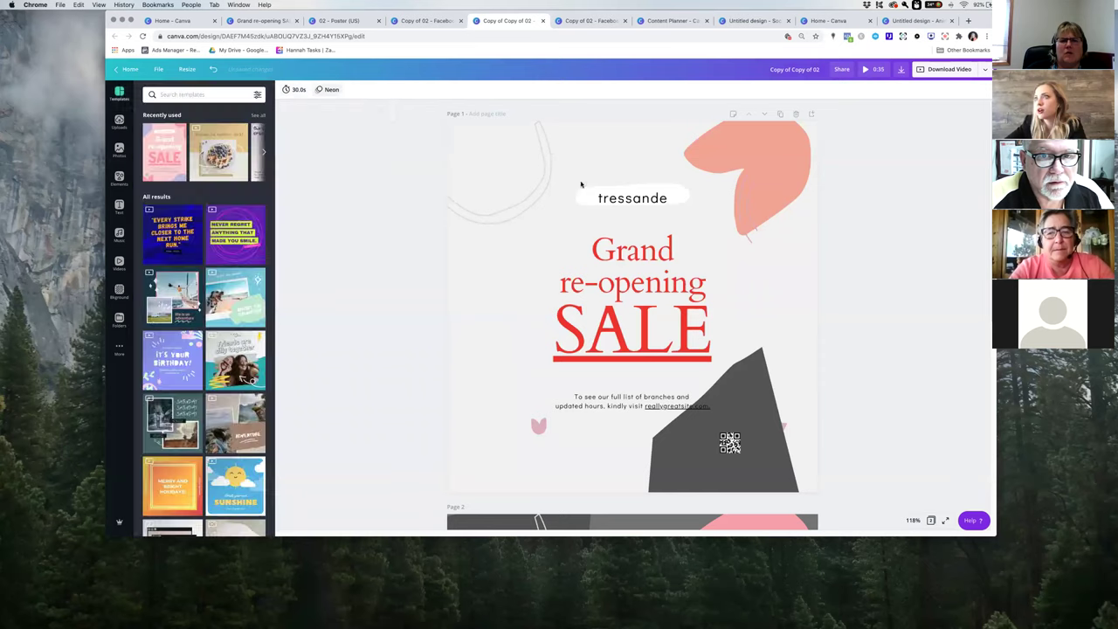
Set the first page's animation timing to 8.0 seconds
click(294, 91)
drag(356, 116, 328, 111)
click(461, 173)
click(476, 179)
click(311, 104)
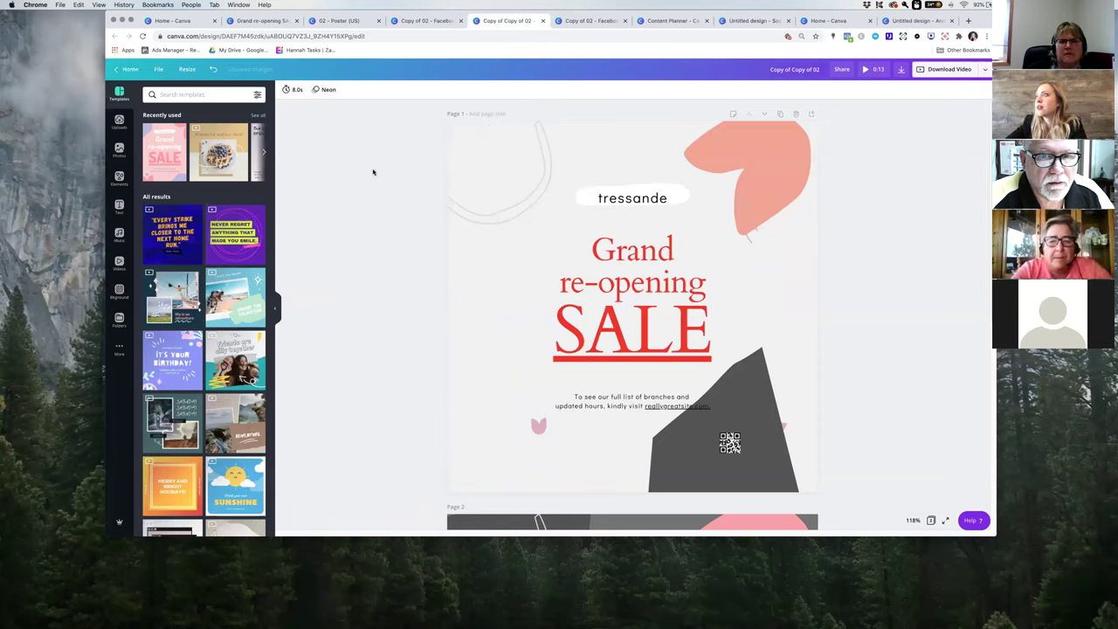
Play the preview of the animated design and close it
click(868, 70)
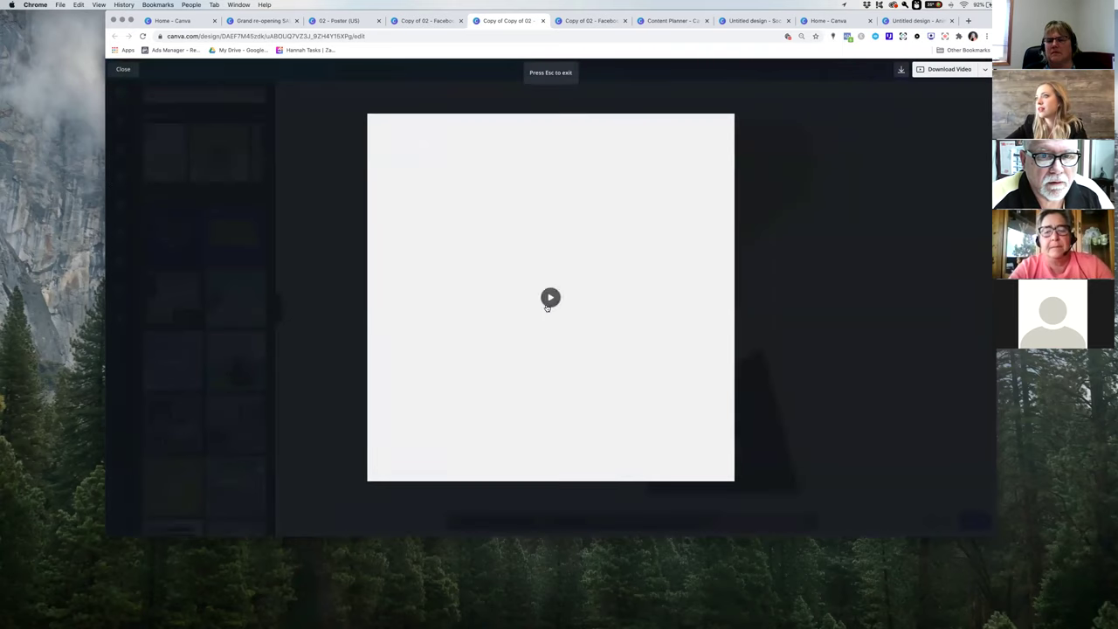
click(549, 298)
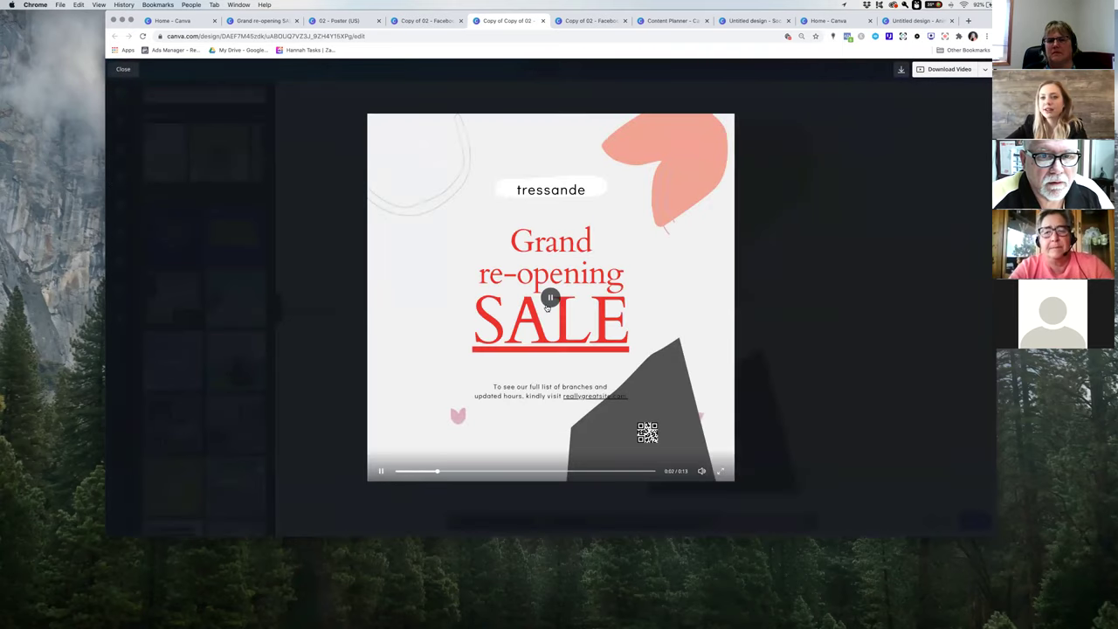
click(120, 69)
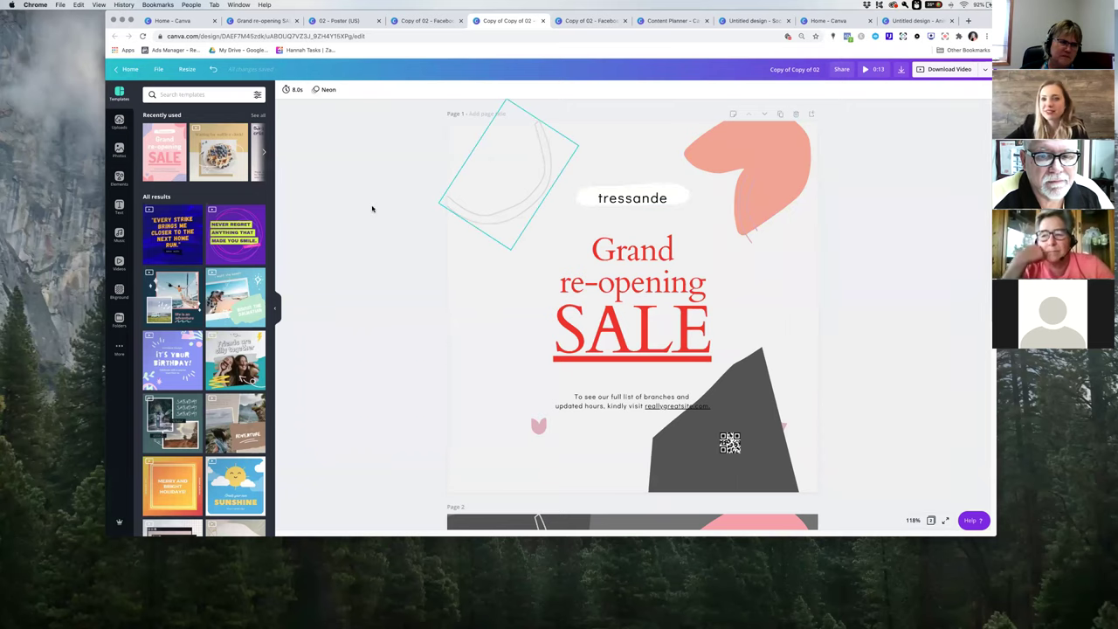
Look through the home page's design types and templates, and reopen Copy of Copy of 02 from the full list of designs
click(129, 69)
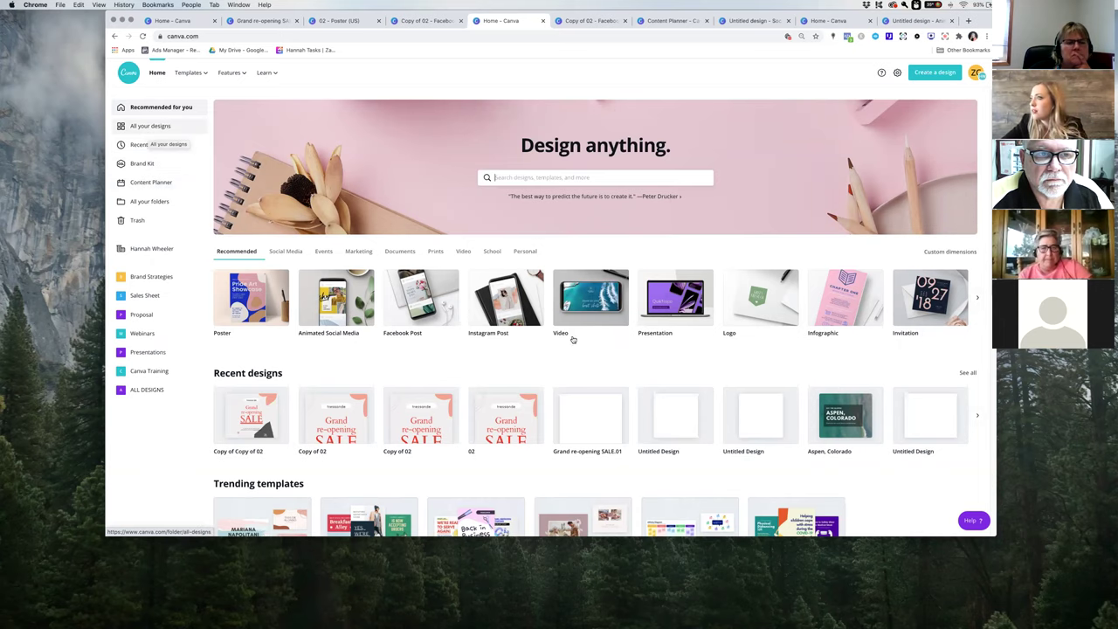
scroll(574, 337, down, 1)
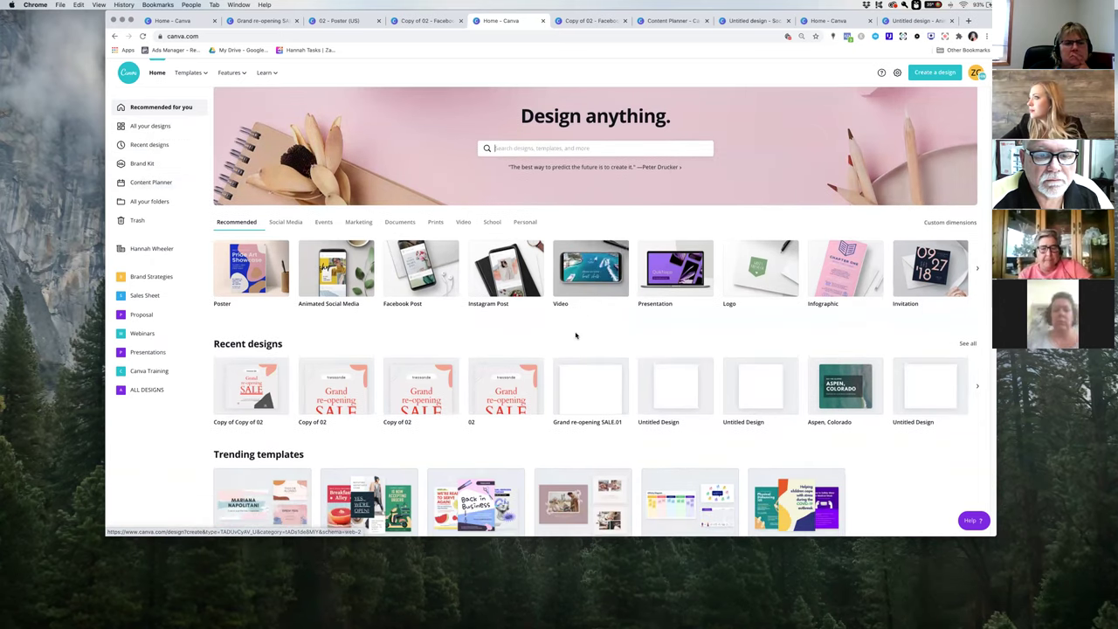
scroll(576, 335, down, 2)
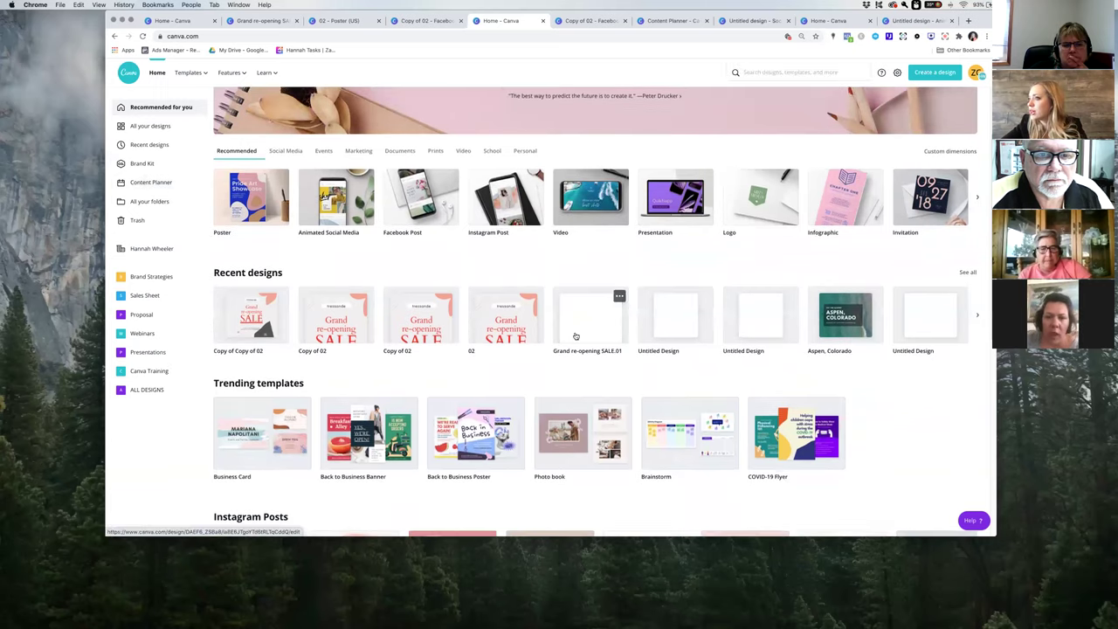
scroll(576, 335, down, 3)
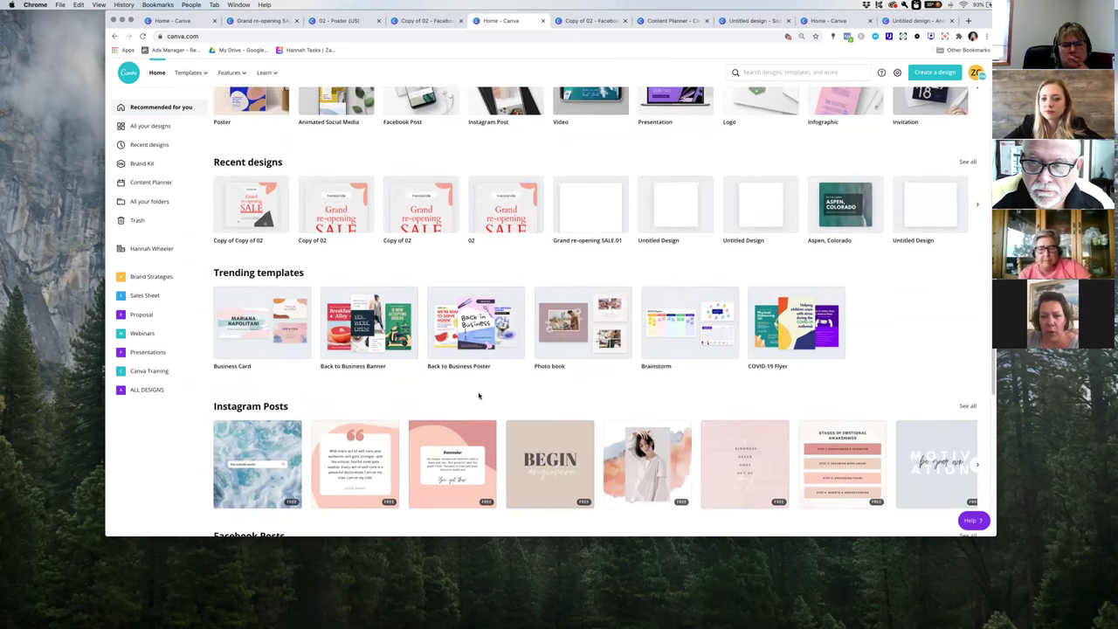
scroll(479, 395, up, 1)
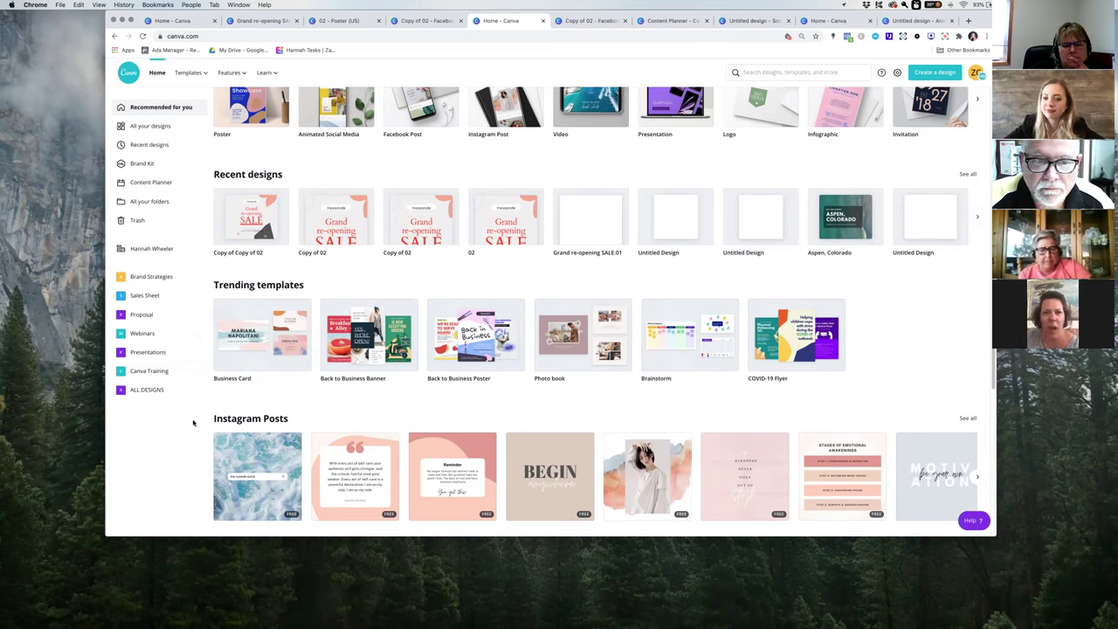
scroll(213, 376, up, 3)
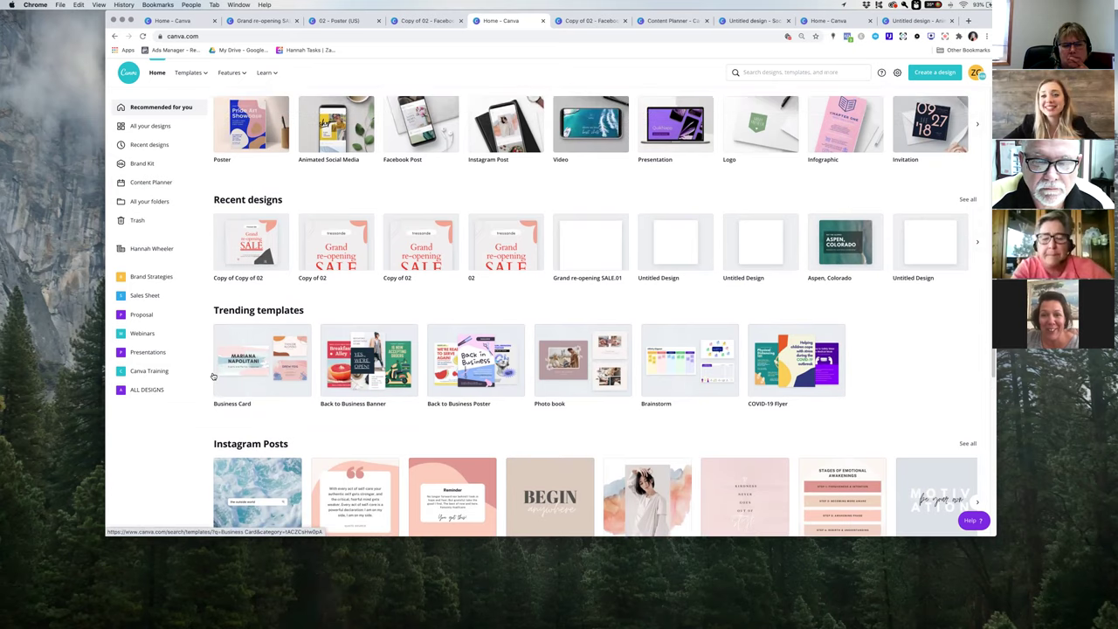
scroll(213, 376, up, 2)
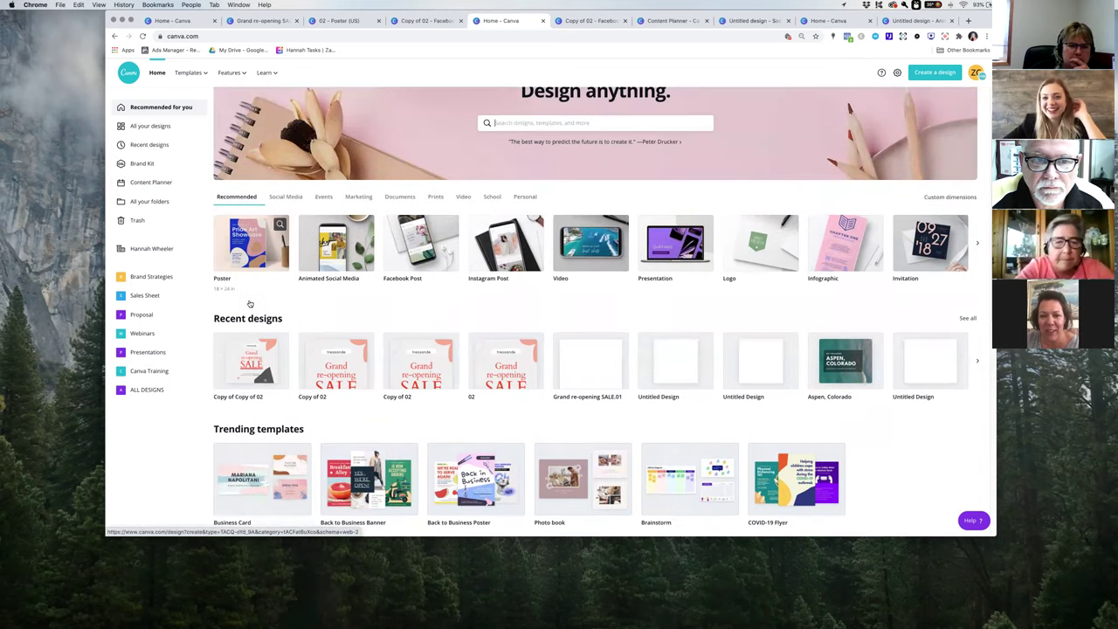
click(170, 127)
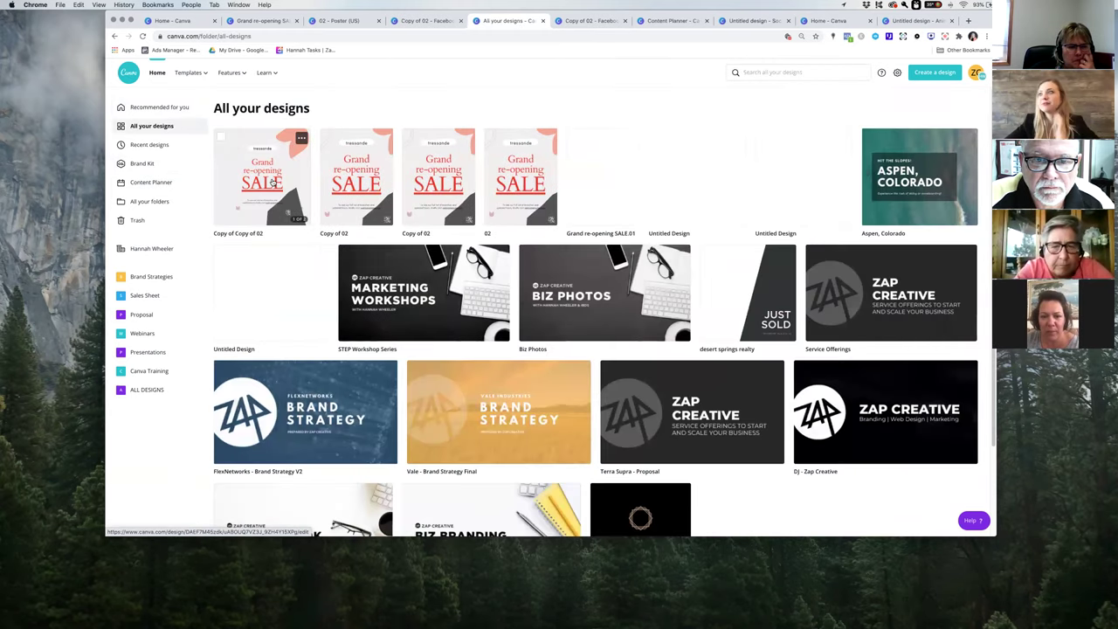
click(271, 181)
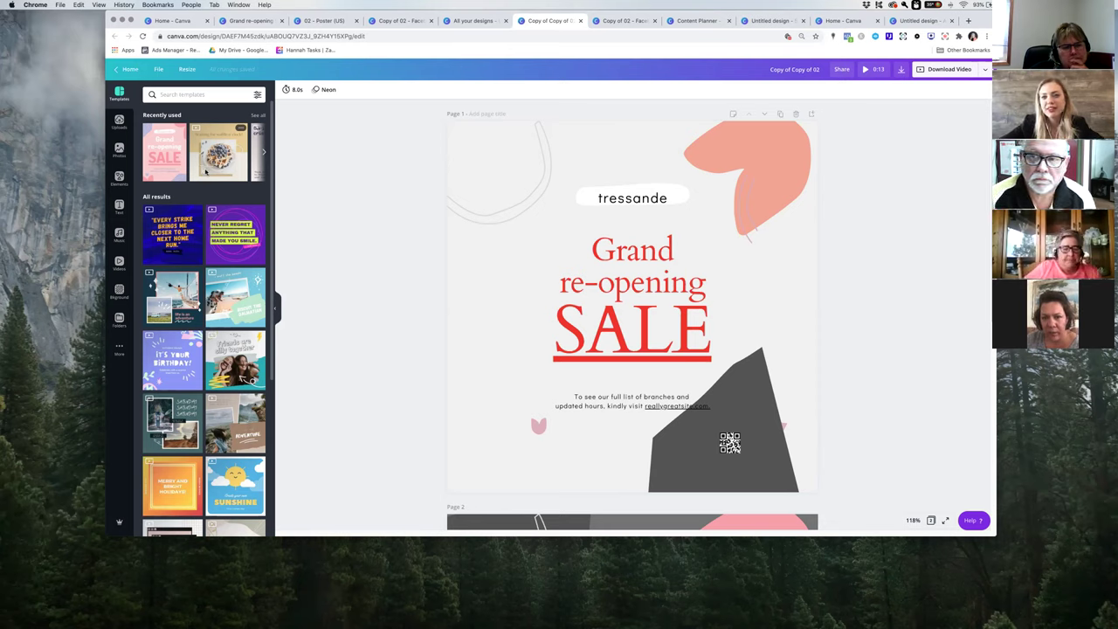
Return to the home page, browse its template categories such as Posters and Logos, and open the Features page
click(129, 68)
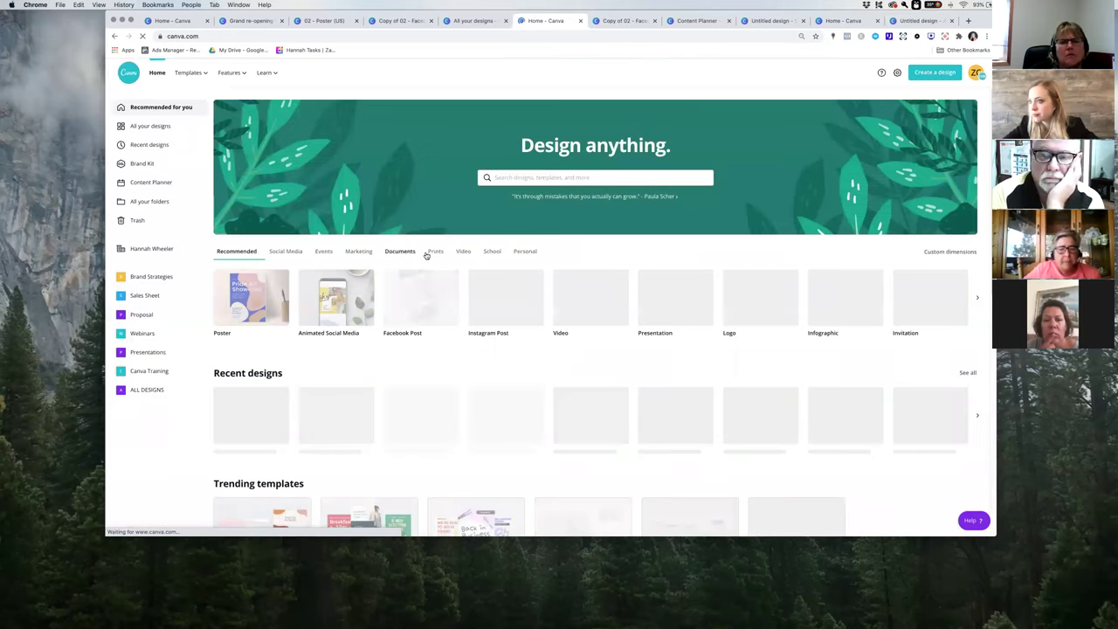
scroll(356, 359, down, 6)
scroll(323, 362, down, 2)
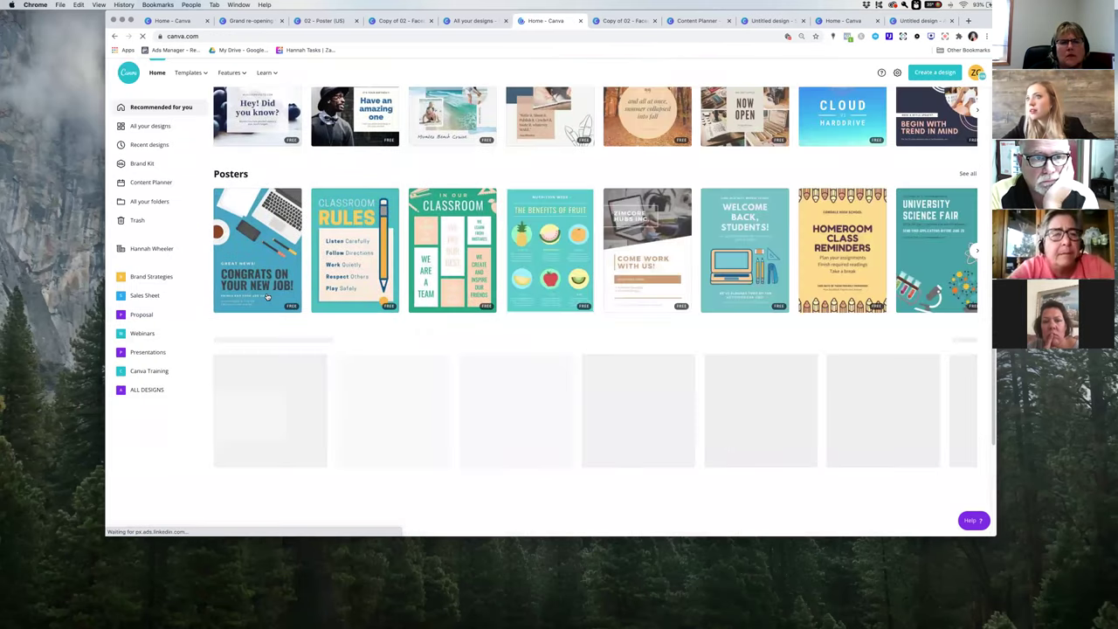
scroll(323, 362, down, 3)
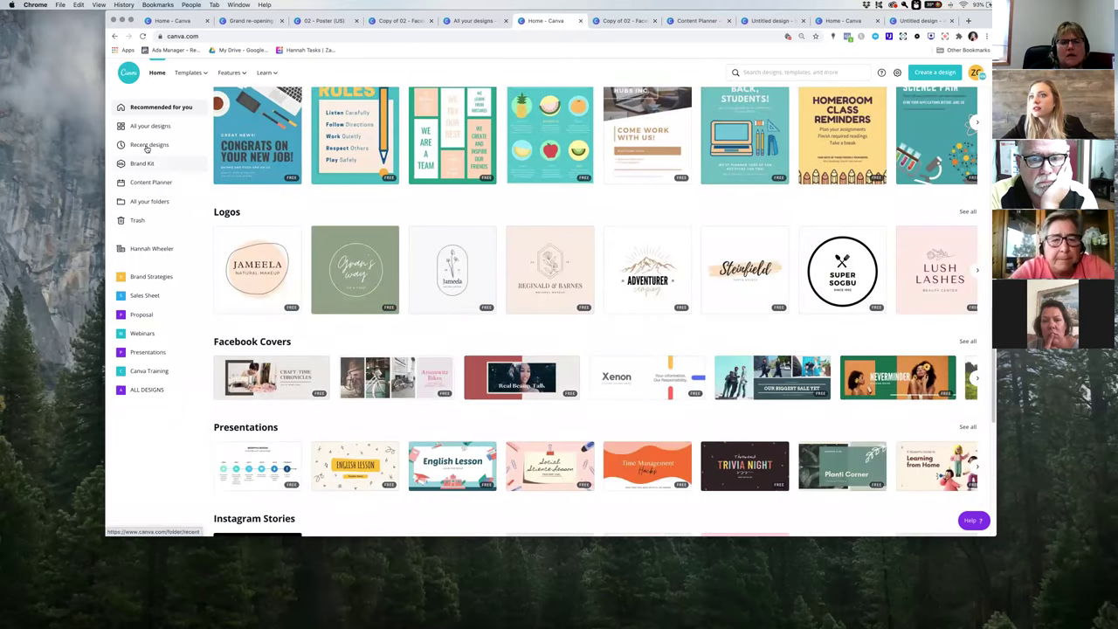
click(241, 72)
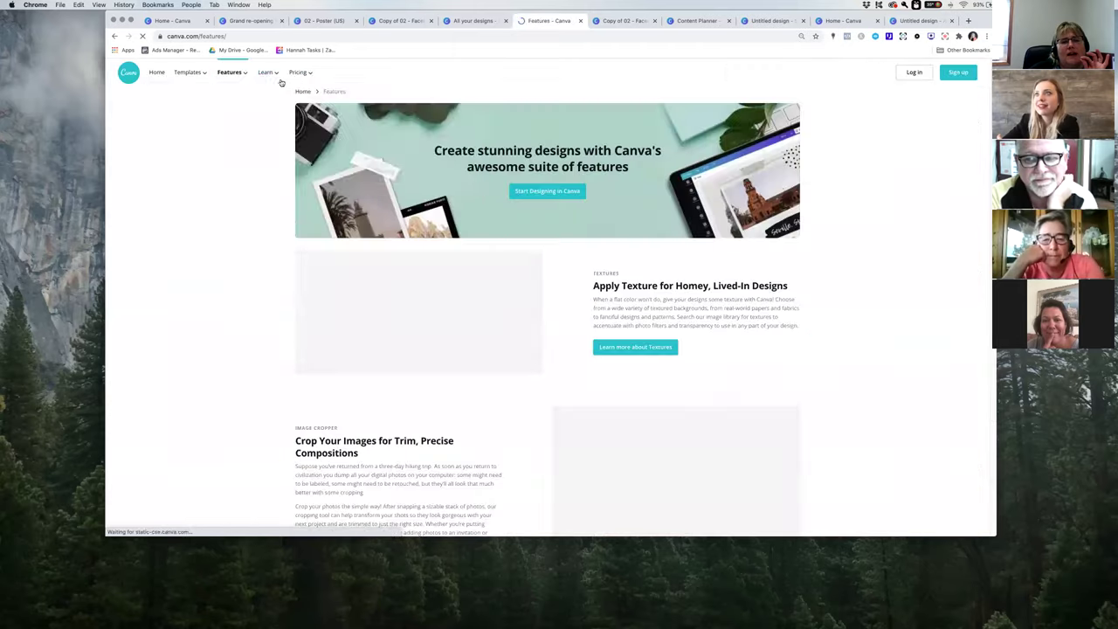
Open Design School and examine its courses and tutorials
click(276, 74)
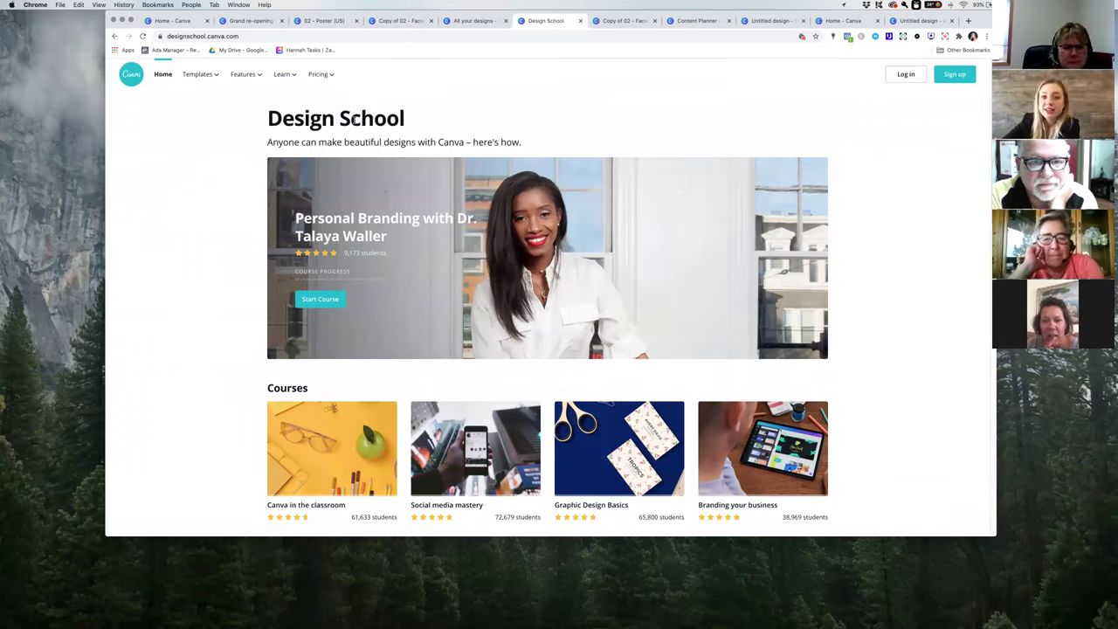
scroll(301, 130, down, 1)
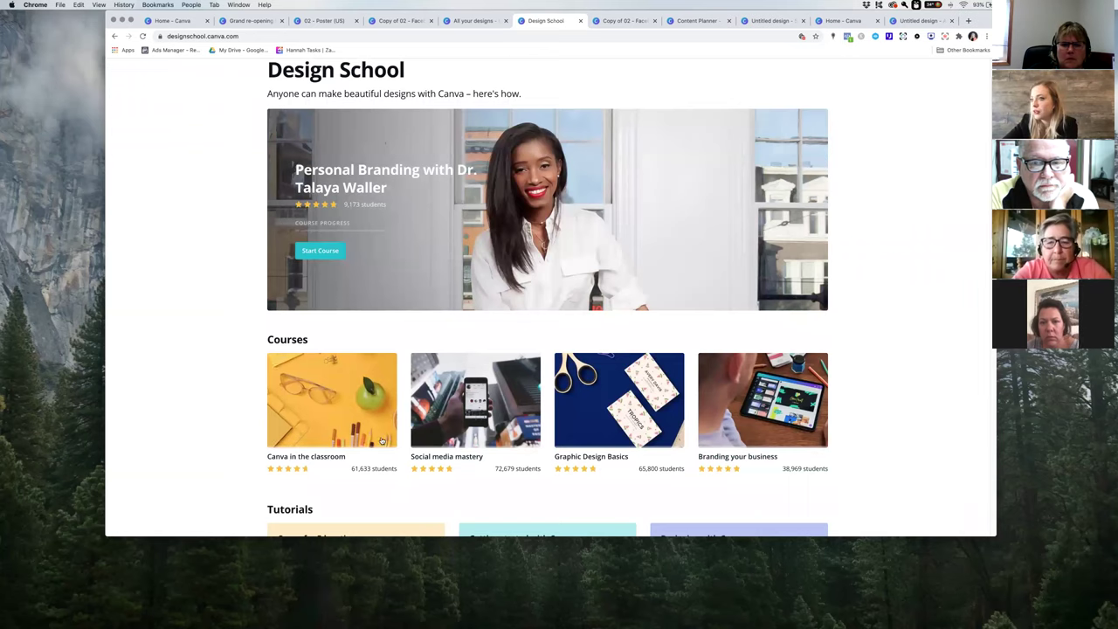
scroll(402, 419, down, 2)
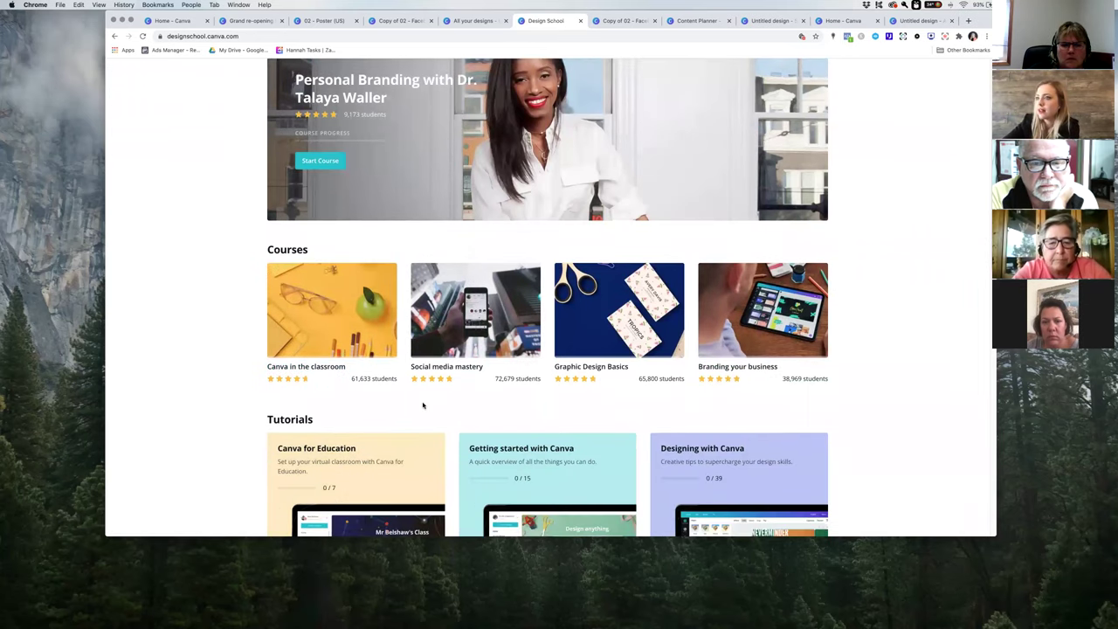
scroll(423, 405, down, 4)
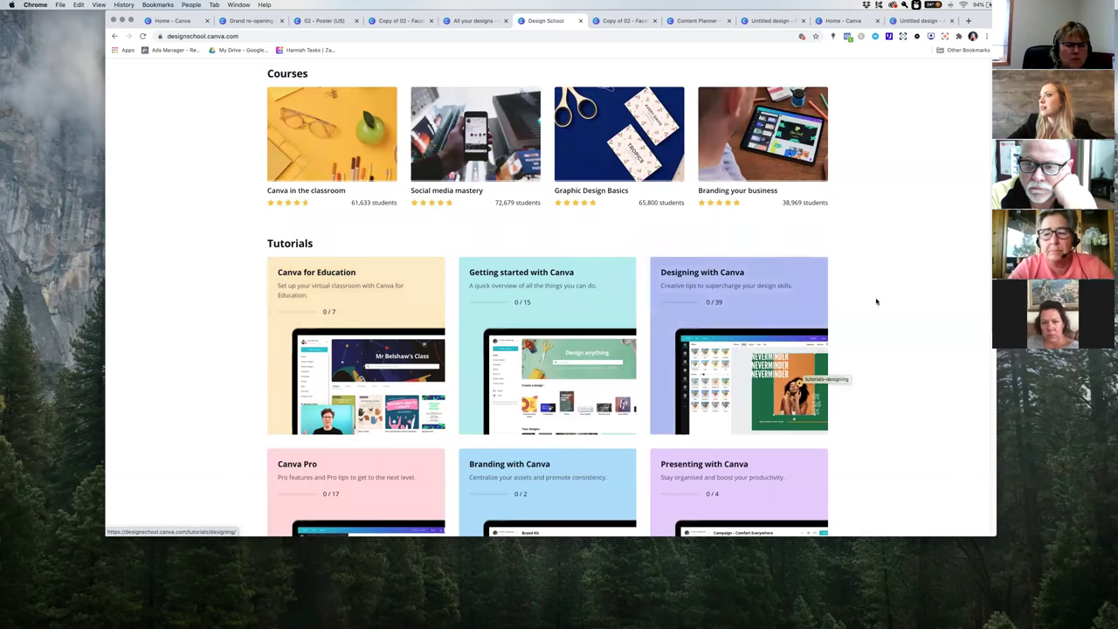
scroll(869, 260, up, 2)
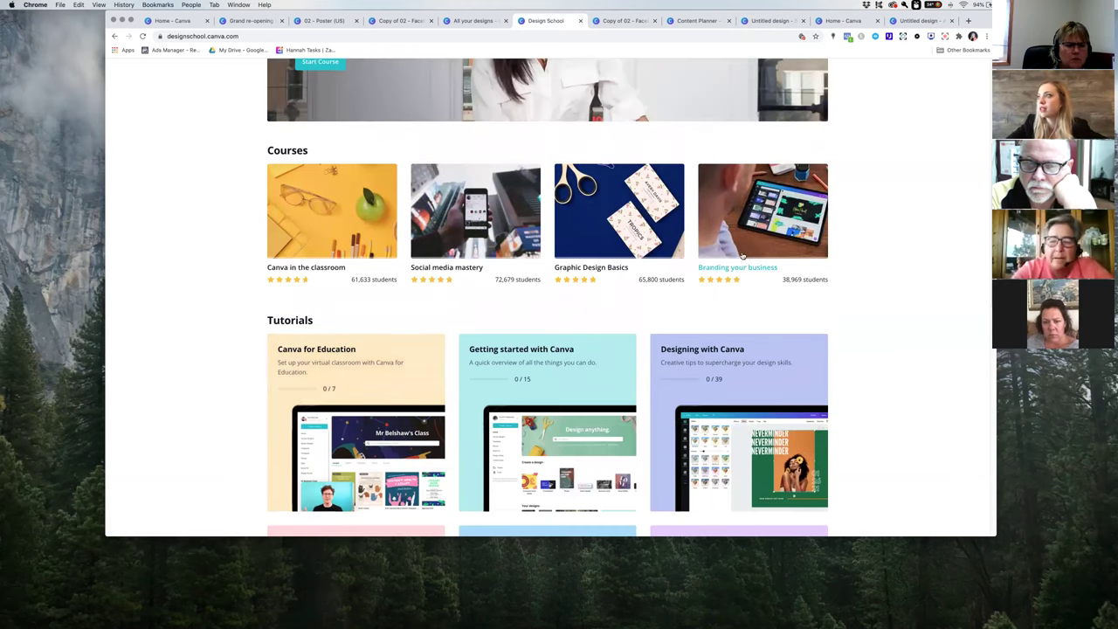
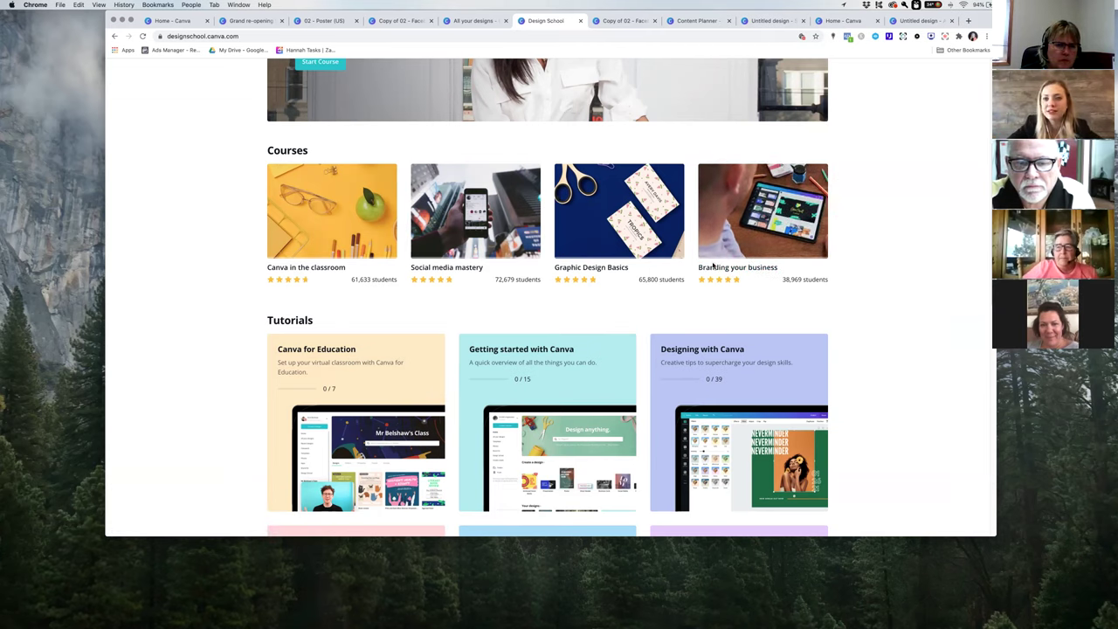
scroll(218, 350, up, 2)
scroll(218, 349, up, 1)
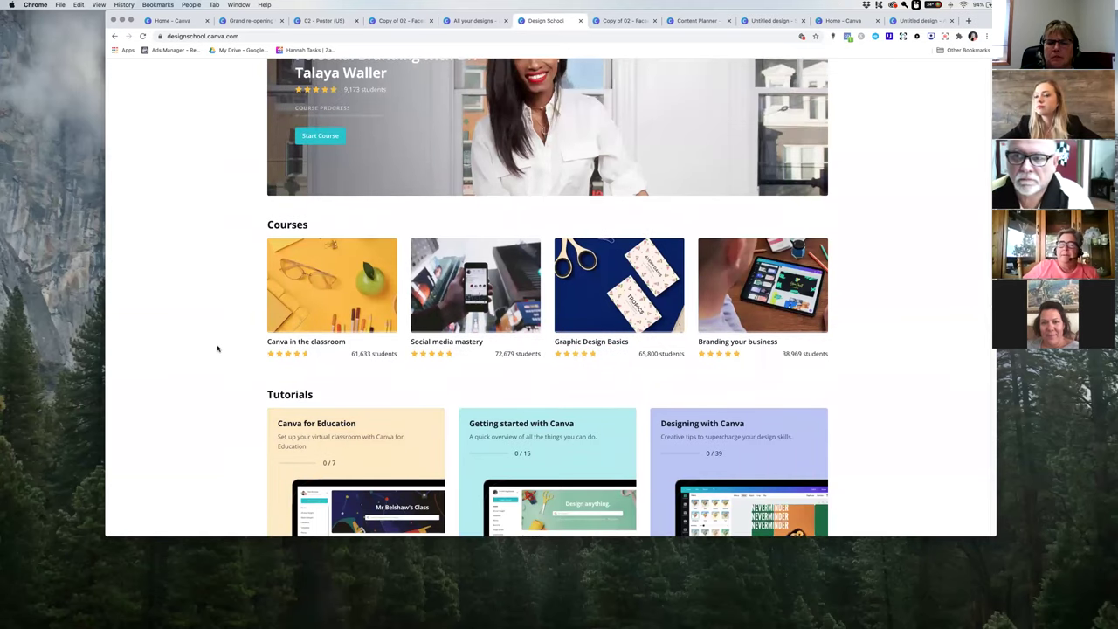
View the pricing plan options and open the Graphs & Charts feature page
scroll(217, 348, up, 5)
mouse_move(336, 74)
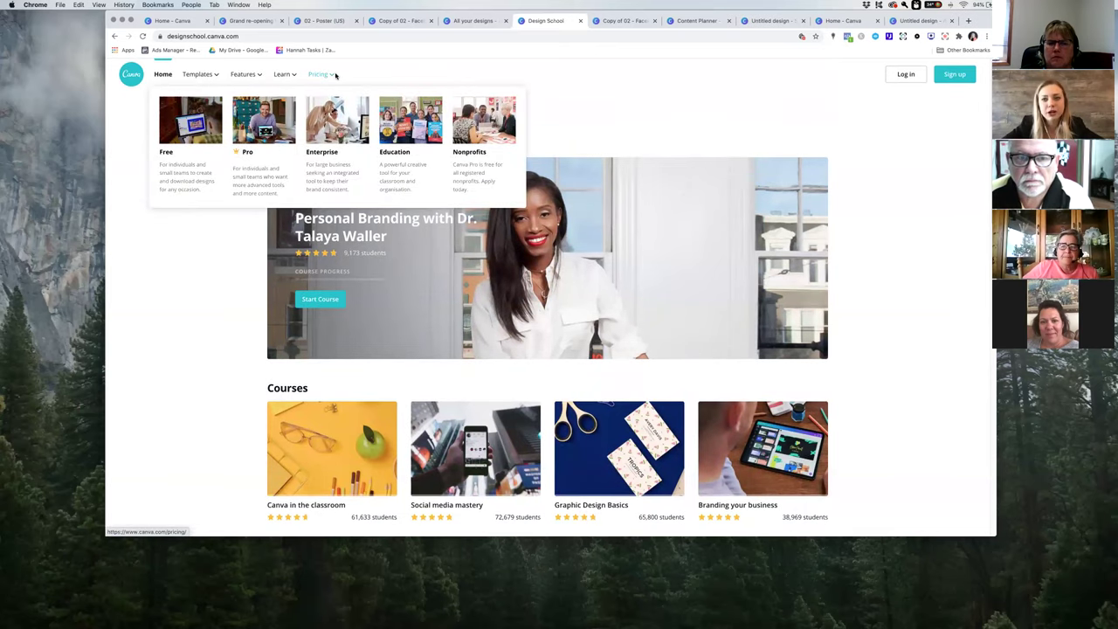
mouse_move(280, 80)
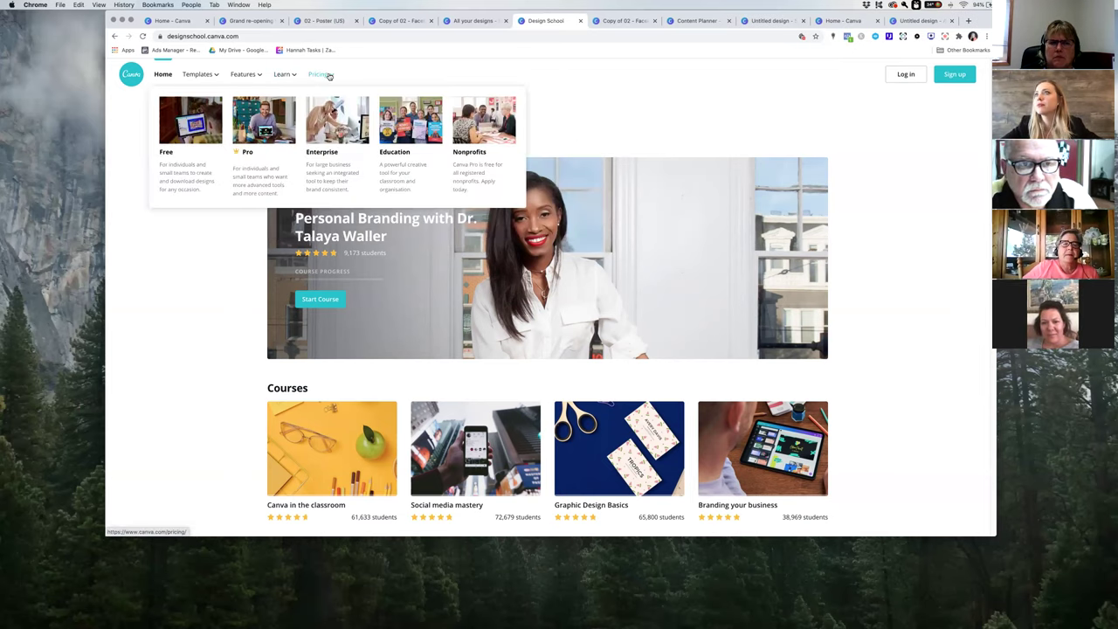
mouse_move(245, 84)
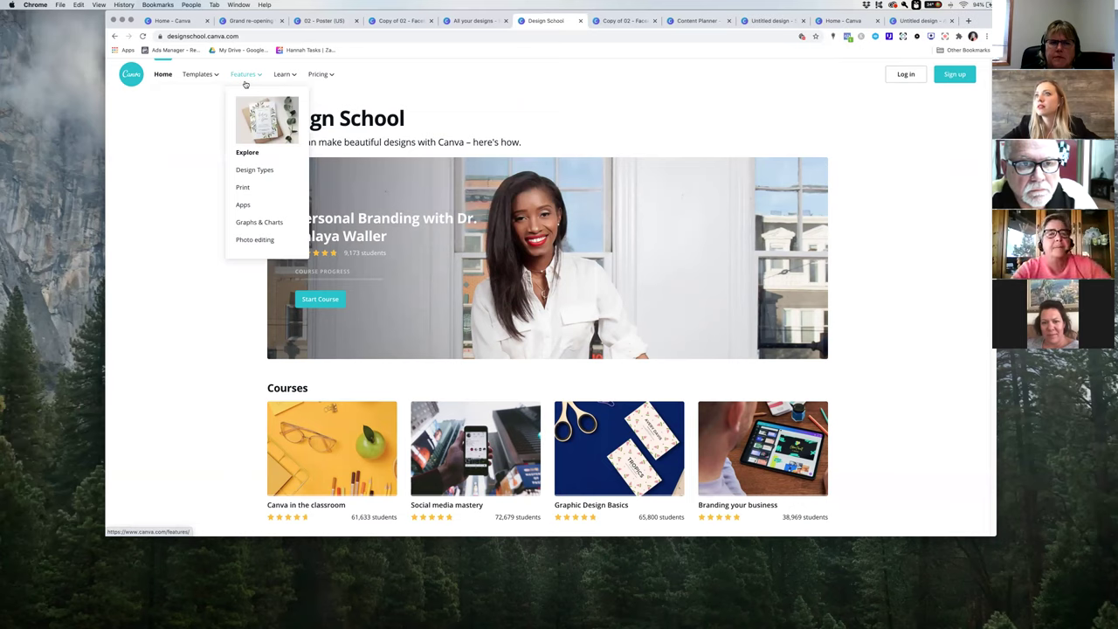
click(260, 222)
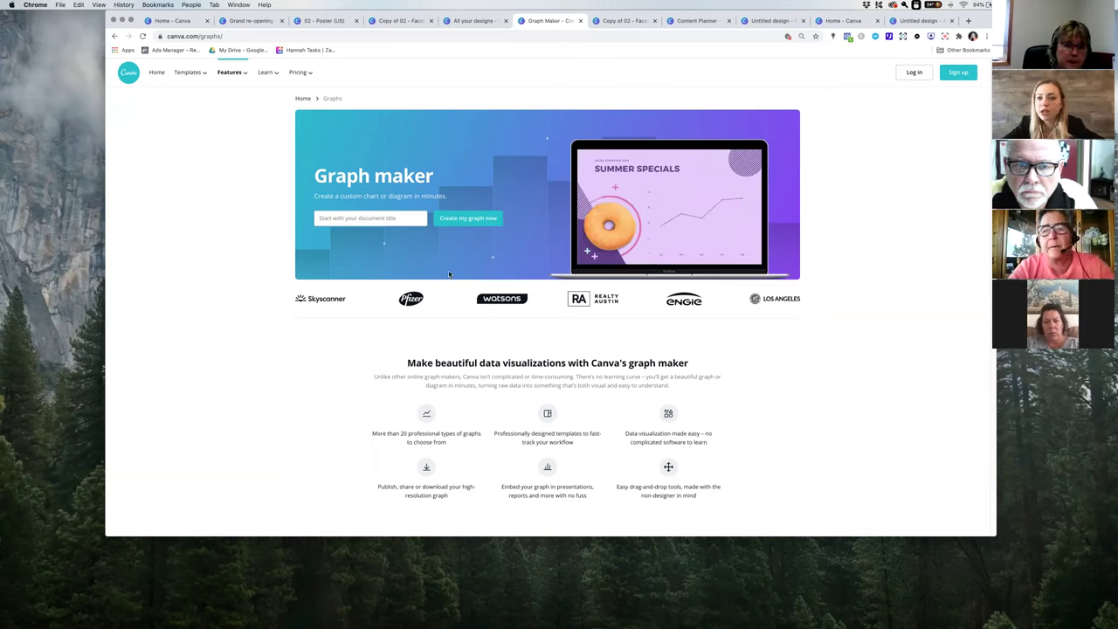
Open the Features overview and read through its feature descriptions, from Textures to Image Cropper
mouse_move(239, 75)
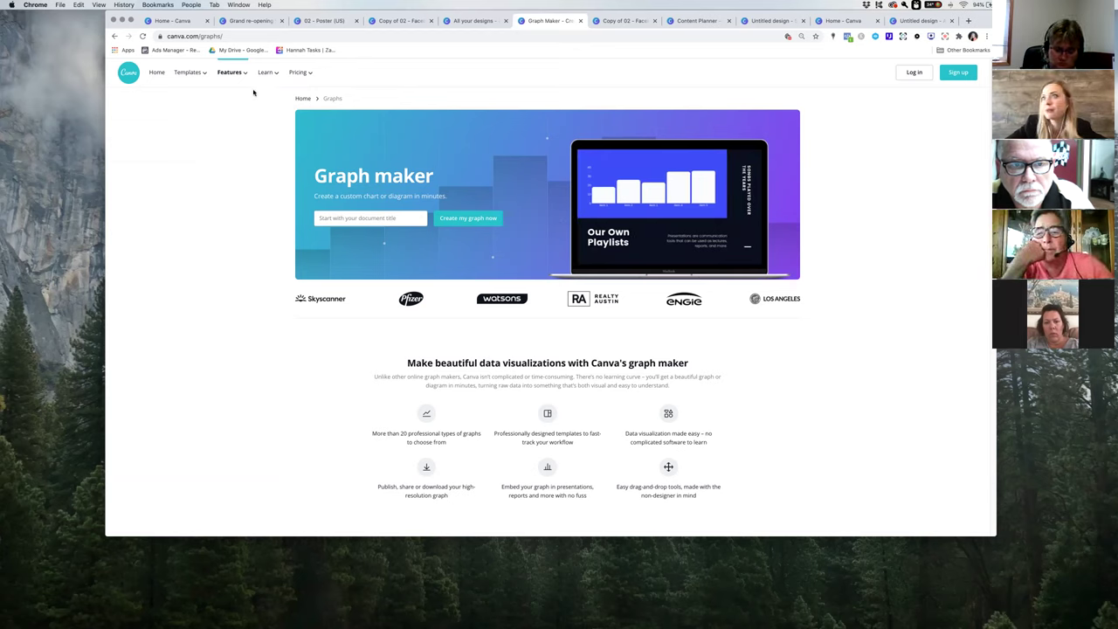
click(240, 221)
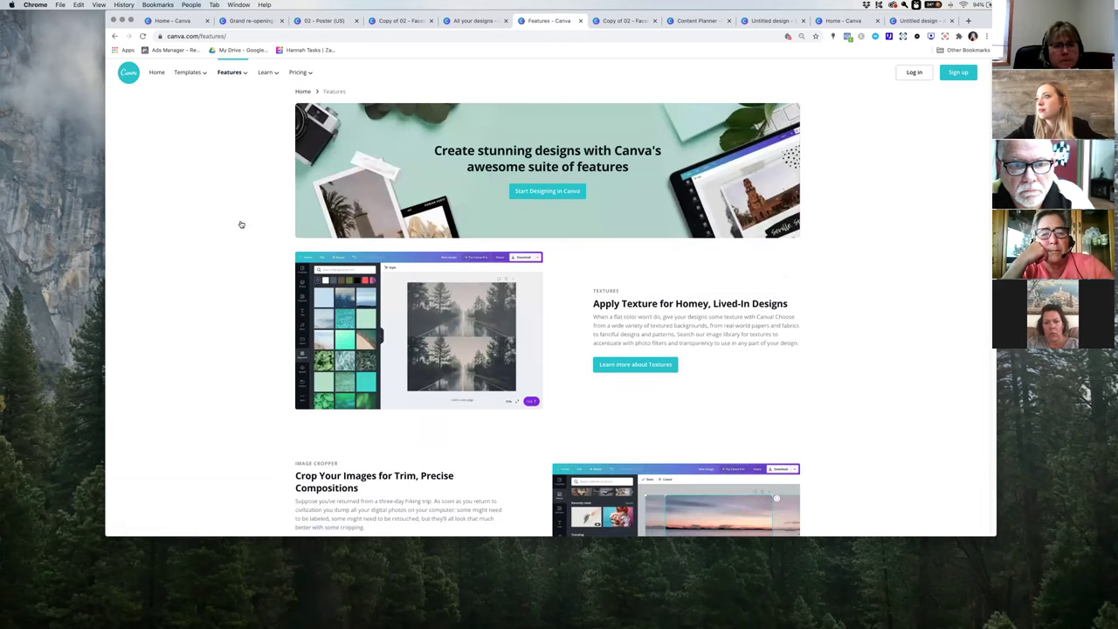
scroll(240, 223, down, 1)
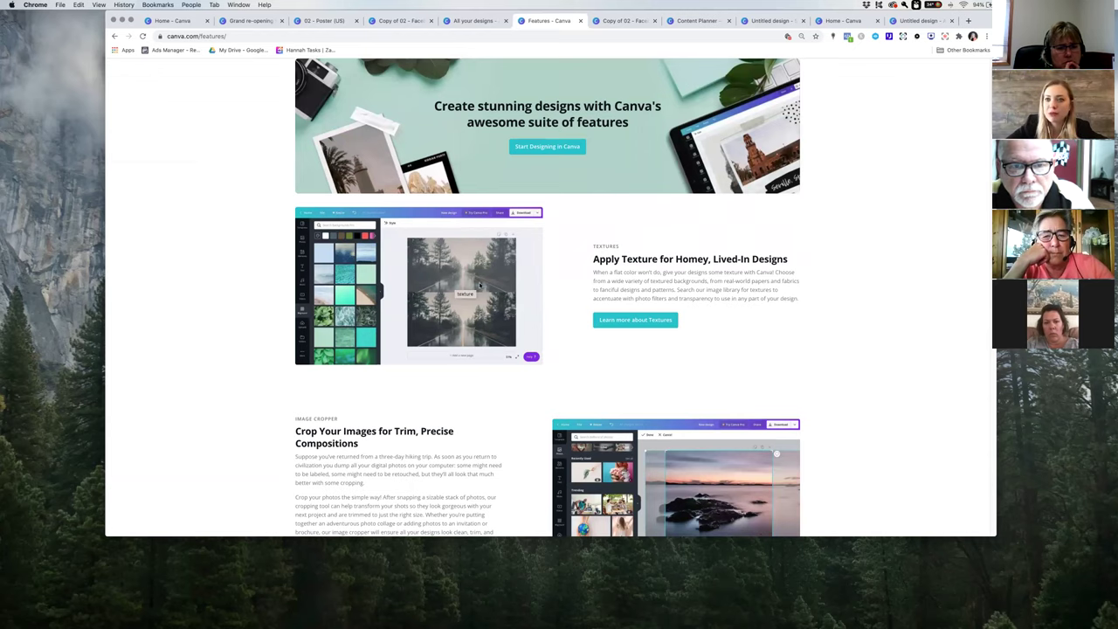
scroll(463, 299, down, 2)
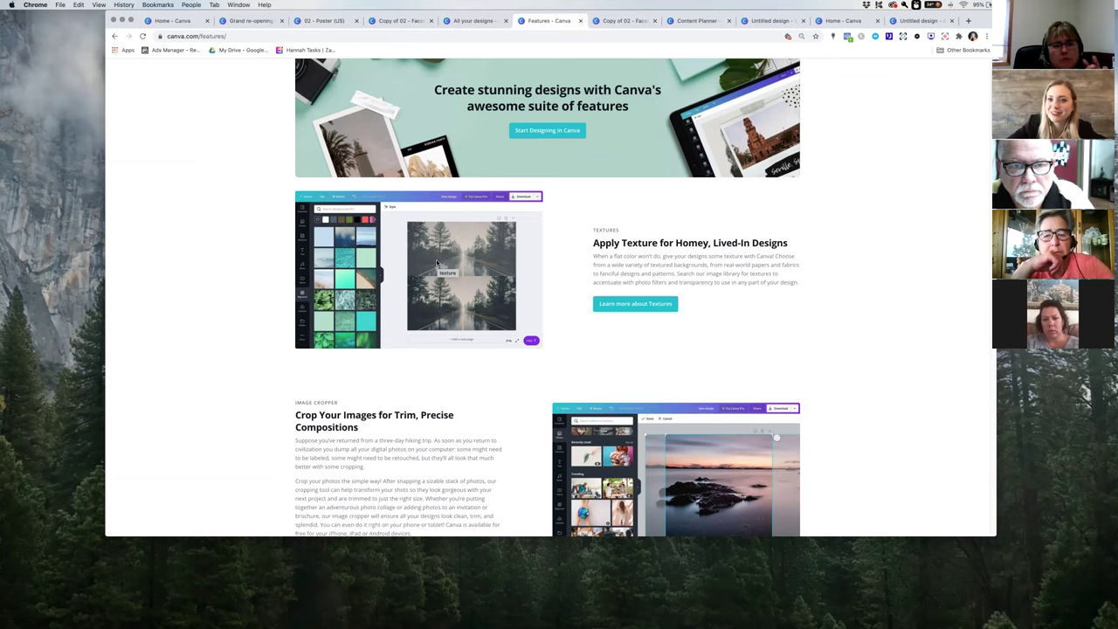
scroll(423, 276, down, 5)
scroll(423, 277, down, 5)
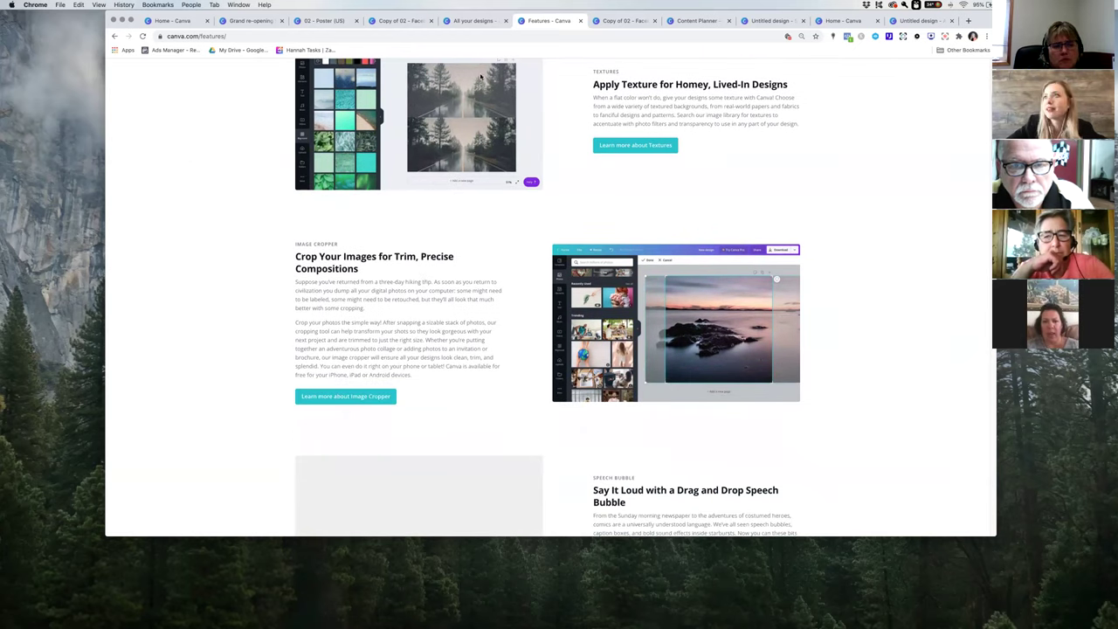
Switch to the Facebook Post copy of design 02 and apply the Aspen, Colorado template to its first page
click(400, 20)
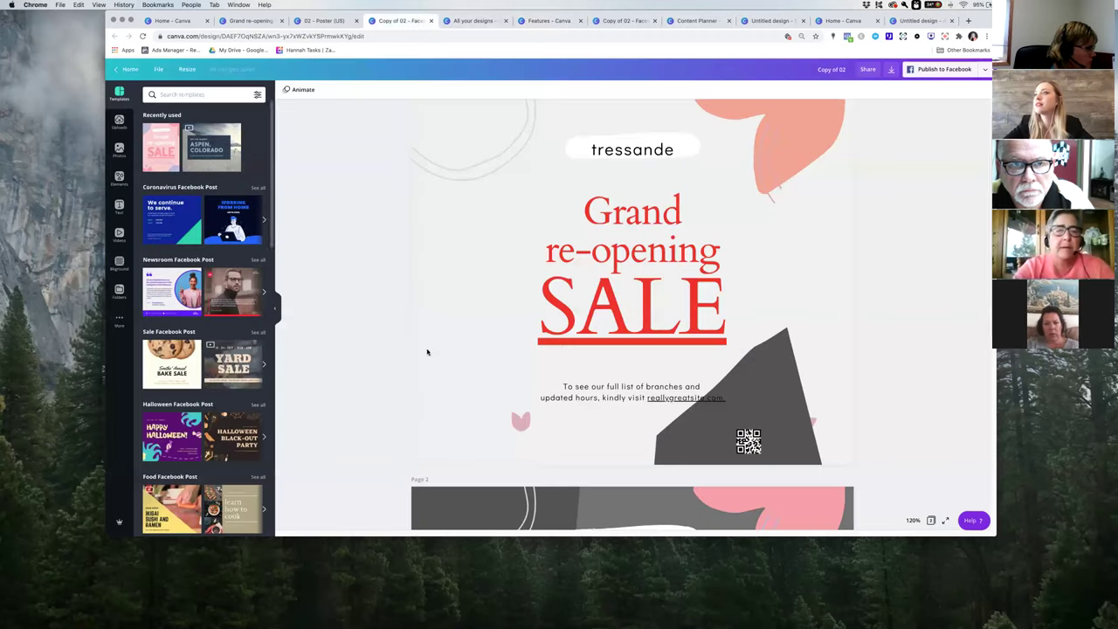
click(235, 142)
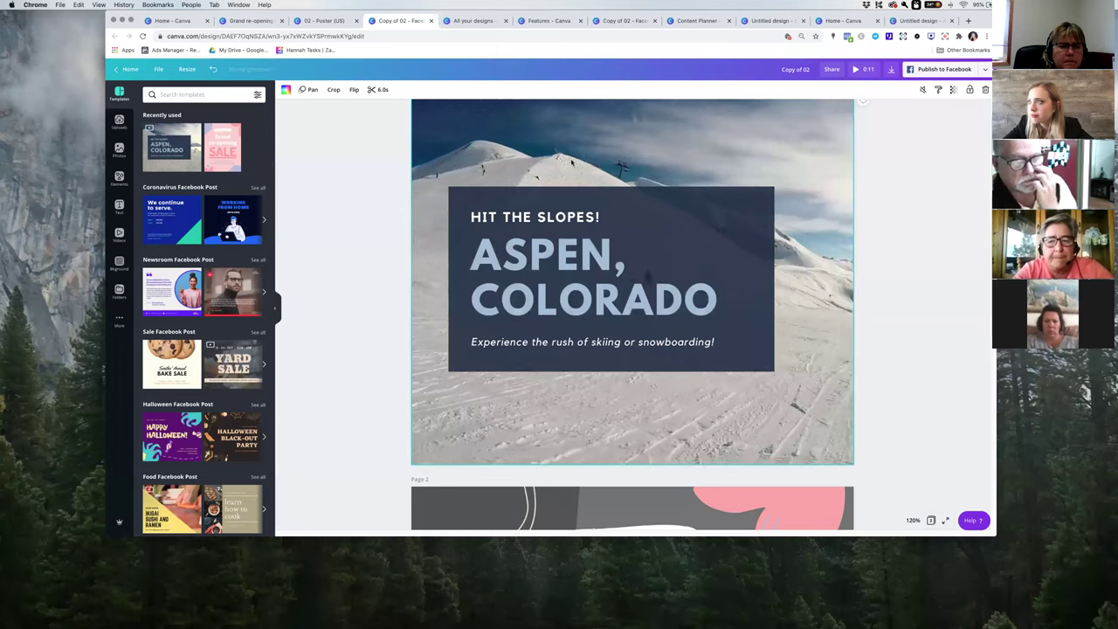
Clear the first page by deleting the Aspen template's text, dark box and background video
click(682, 208)
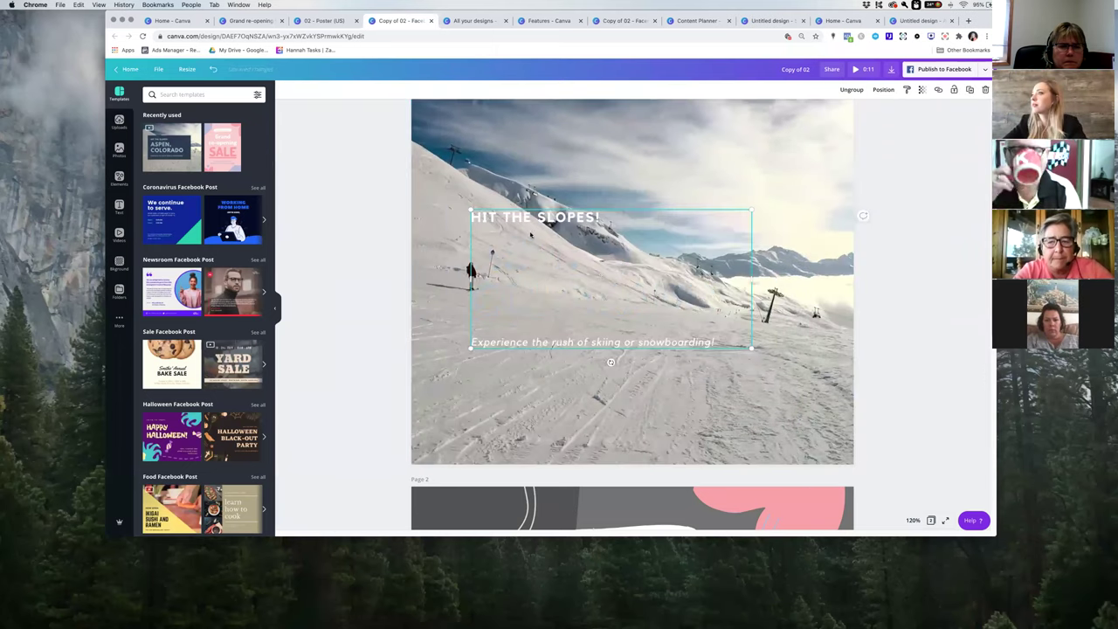
click(631, 249)
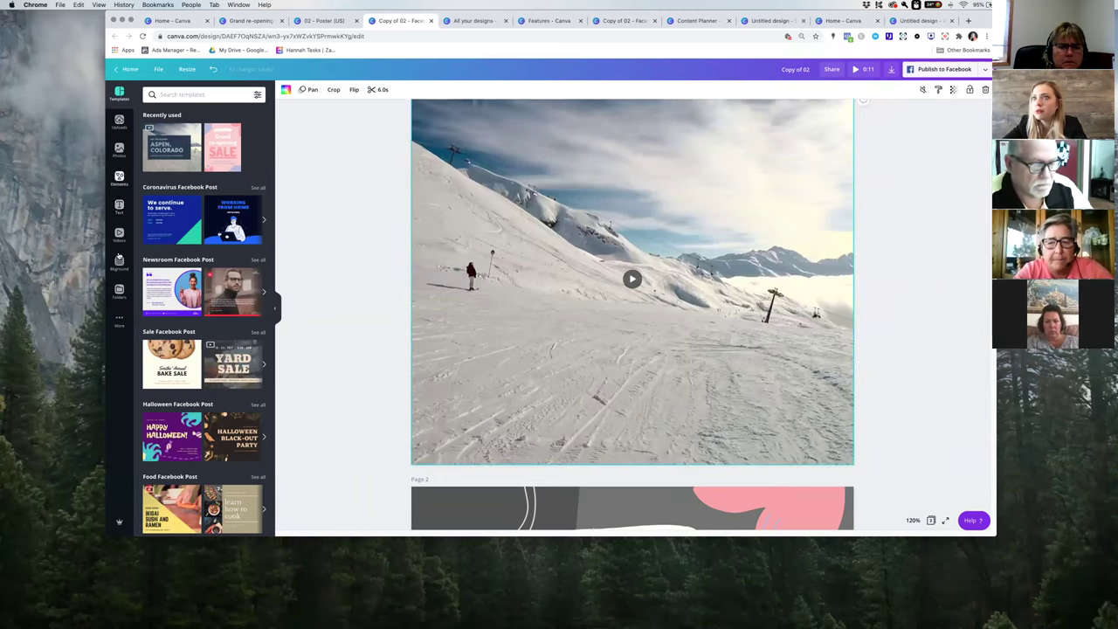
click(119, 263)
click(119, 150)
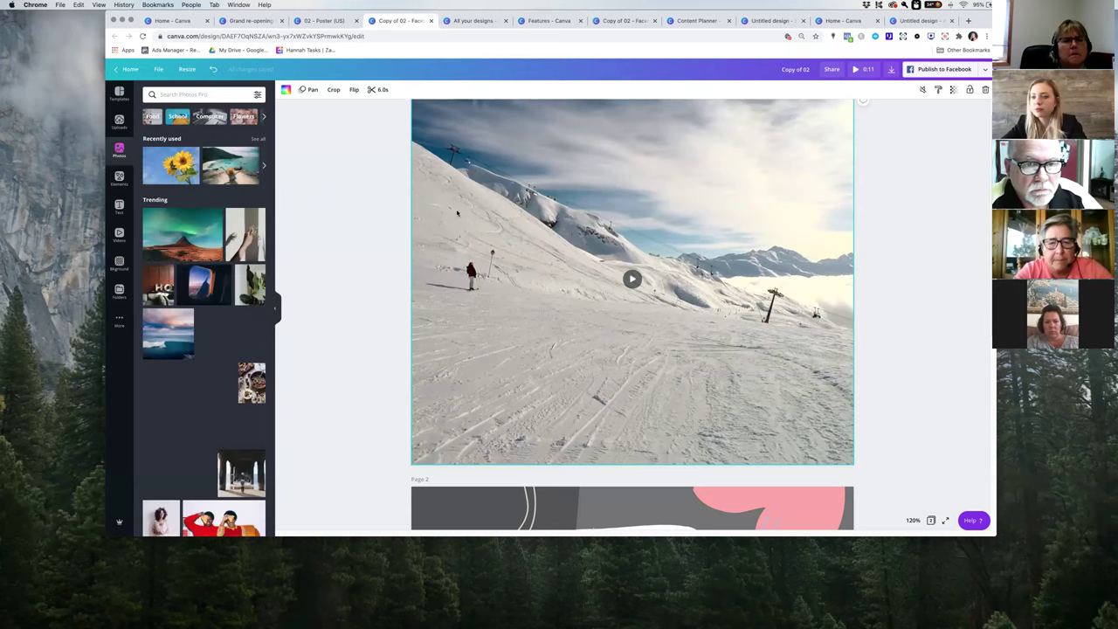
key(Delete)
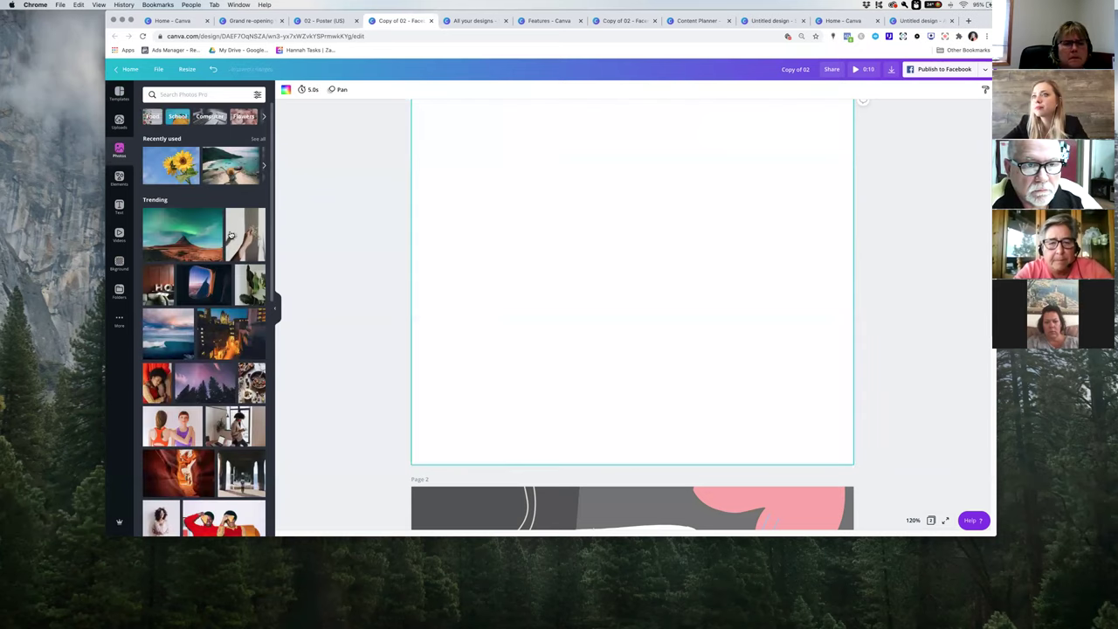
Add the trending photo of green northern lights over a mountain to the blank page and enlarge it to cover the page
click(182, 233)
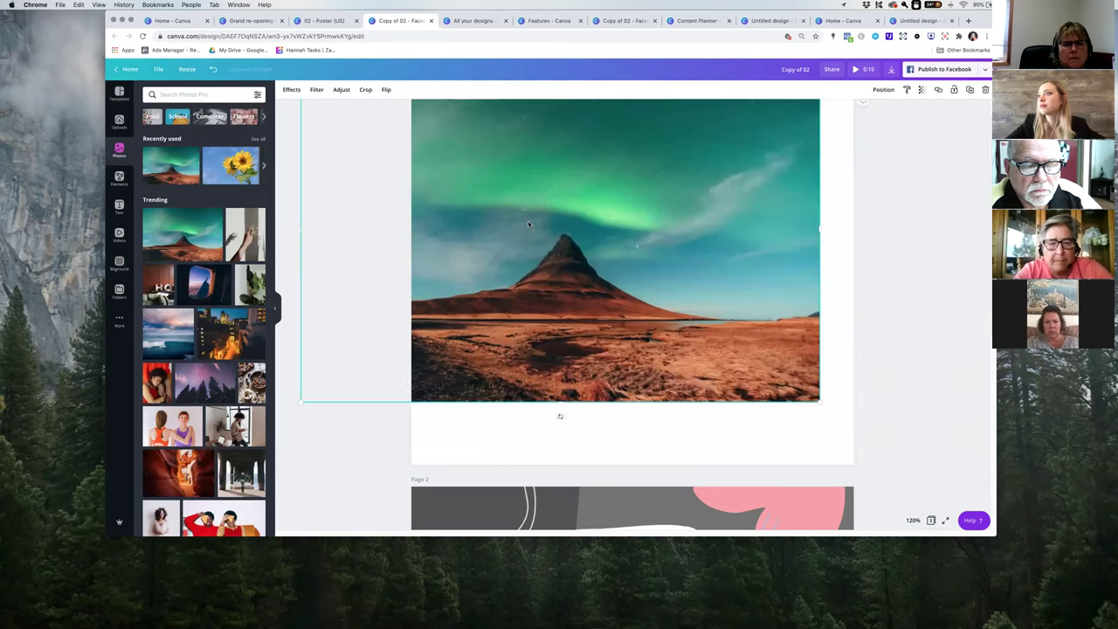
scroll(358, 128, up, 1)
drag(355, 129, 255, 81)
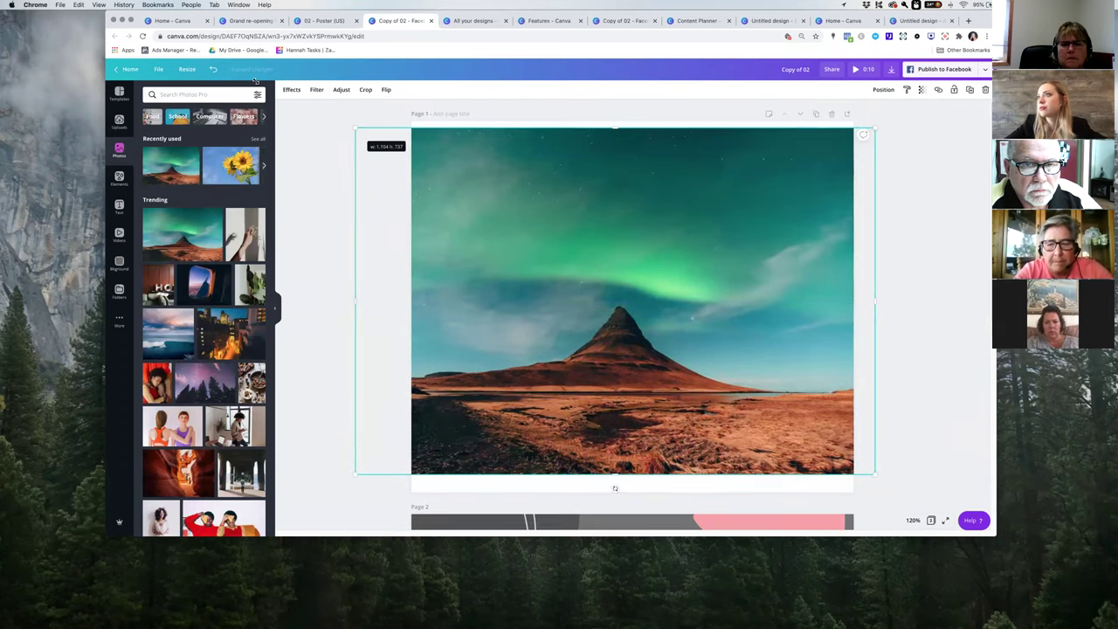
drag(532, 249, 472, 215)
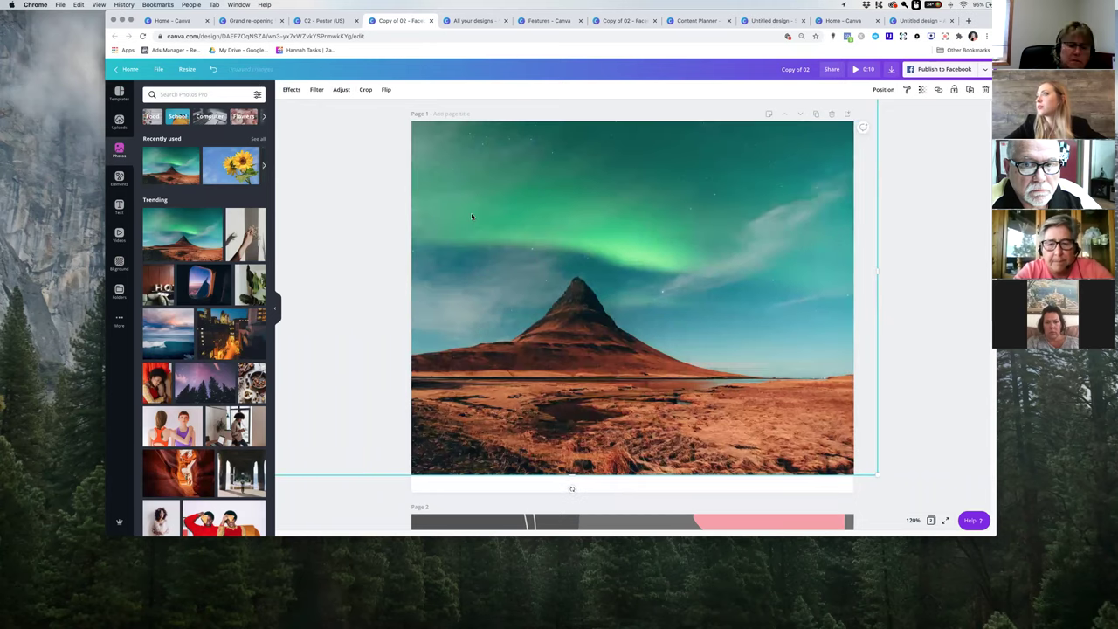
click(387, 145)
Compare the filters and effects available for the photo, and connect the Bad TV effect
click(364, 90)
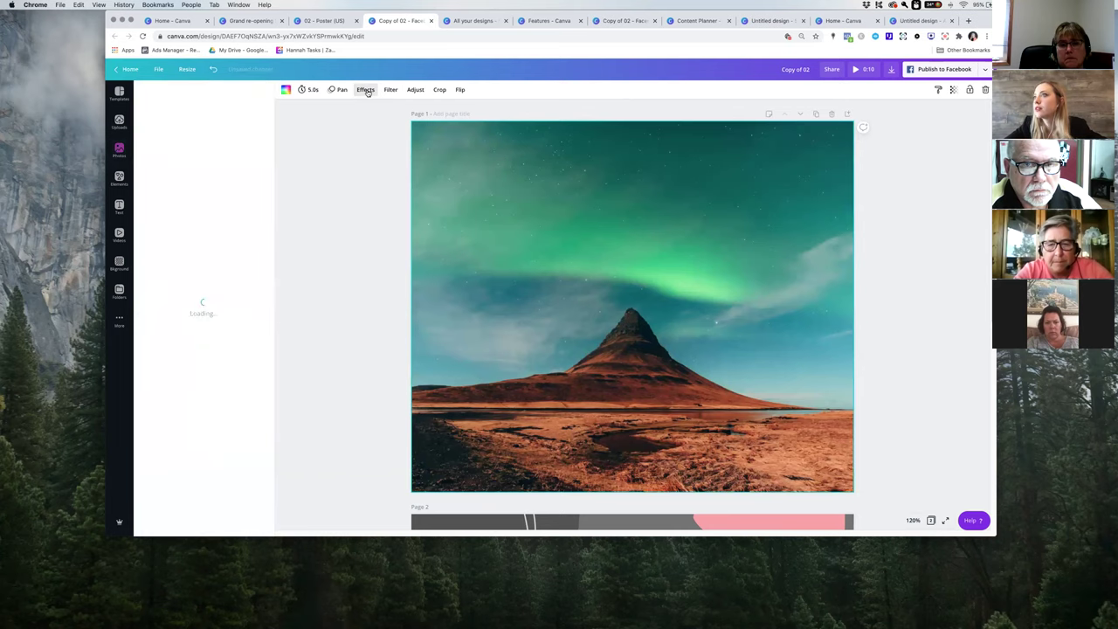
click(390, 90)
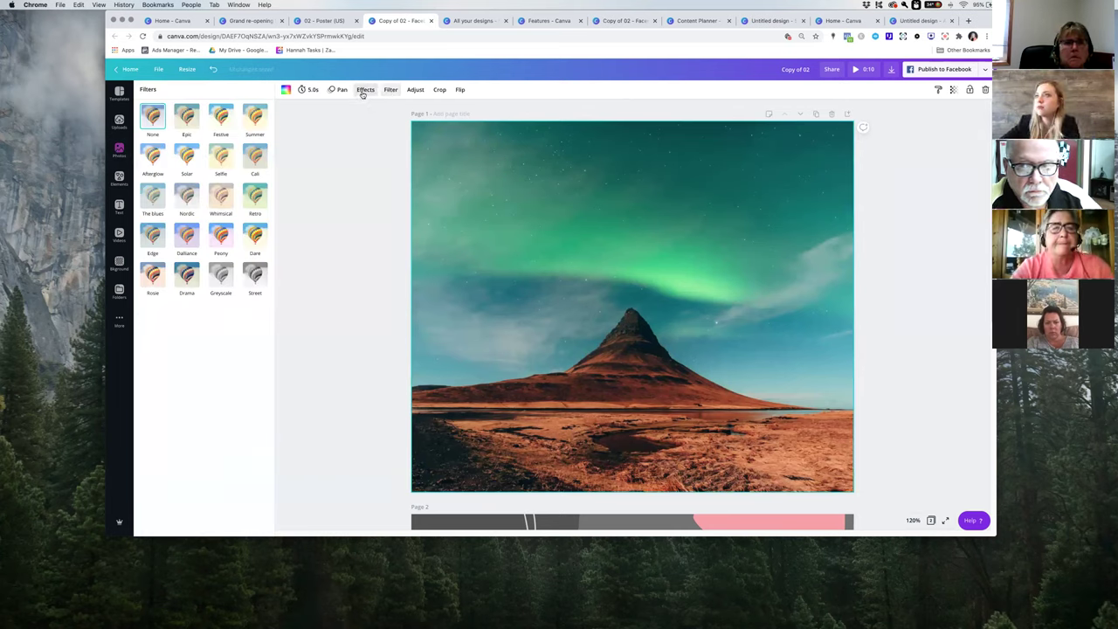
click(365, 90)
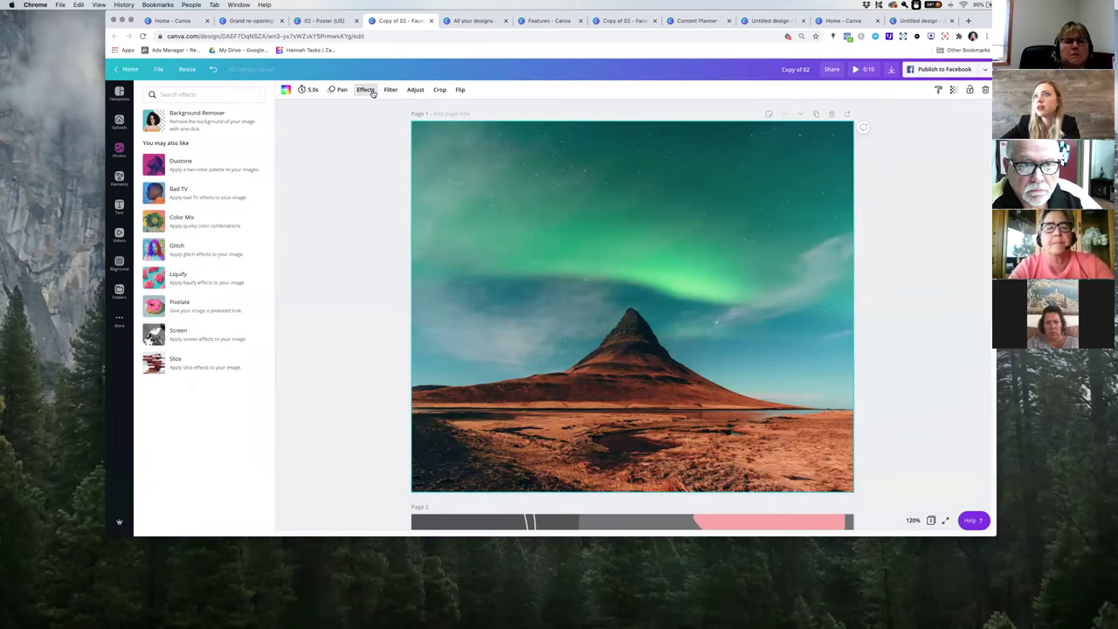
click(367, 91)
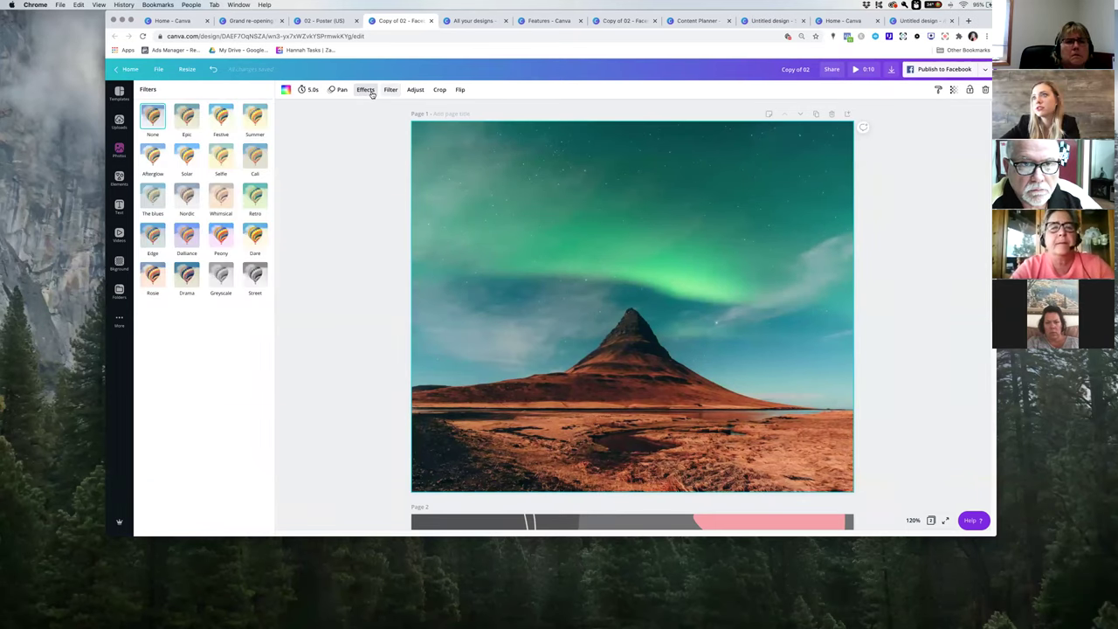
click(367, 91)
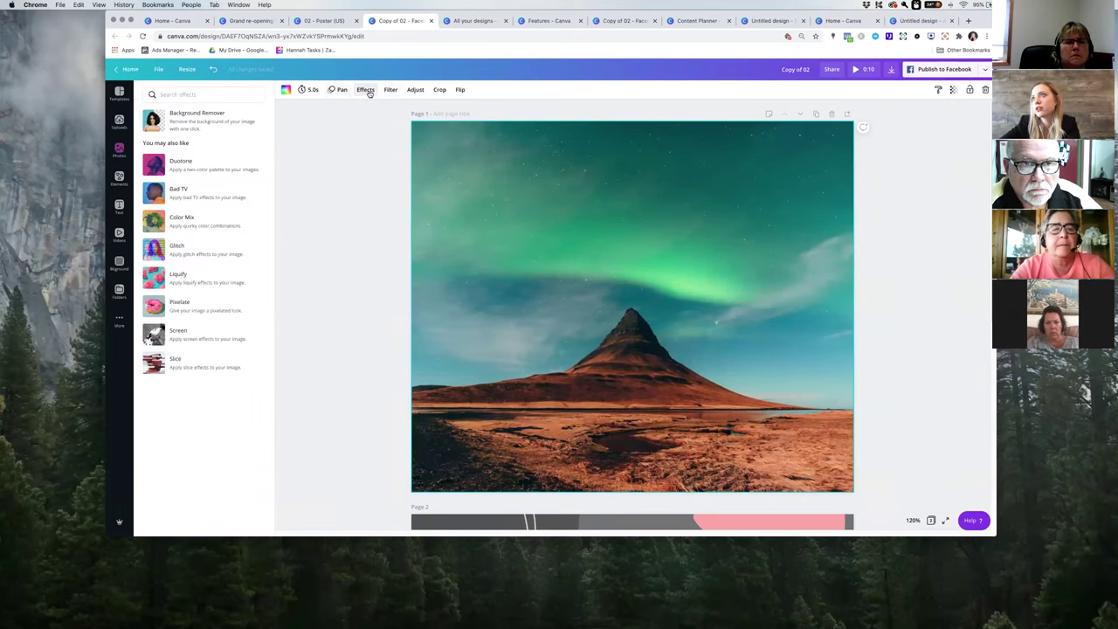
click(199, 198)
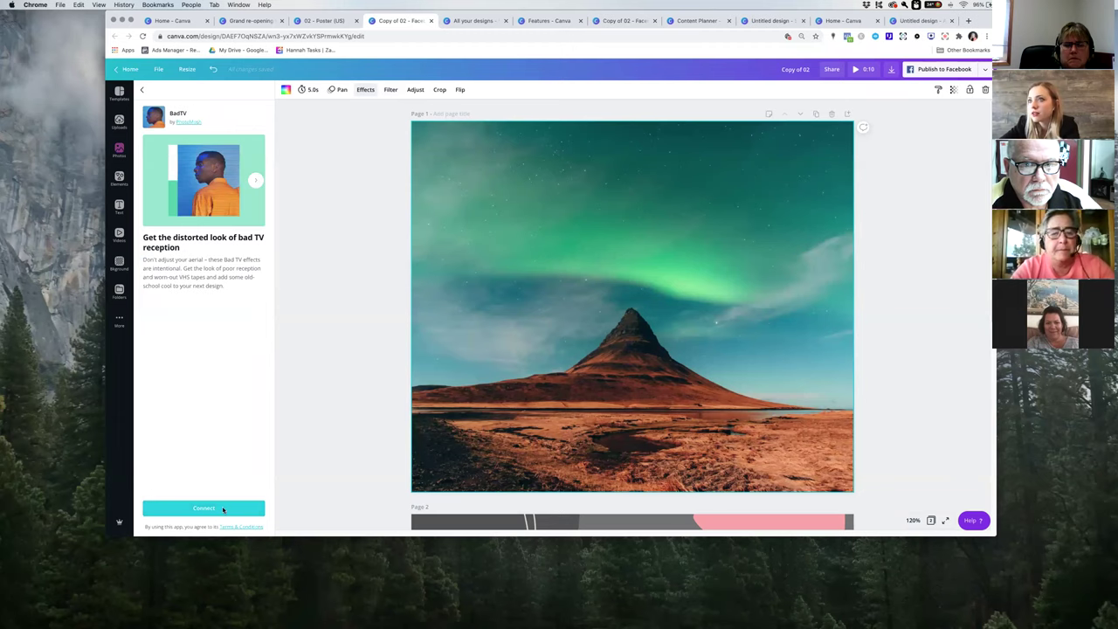
click(223, 509)
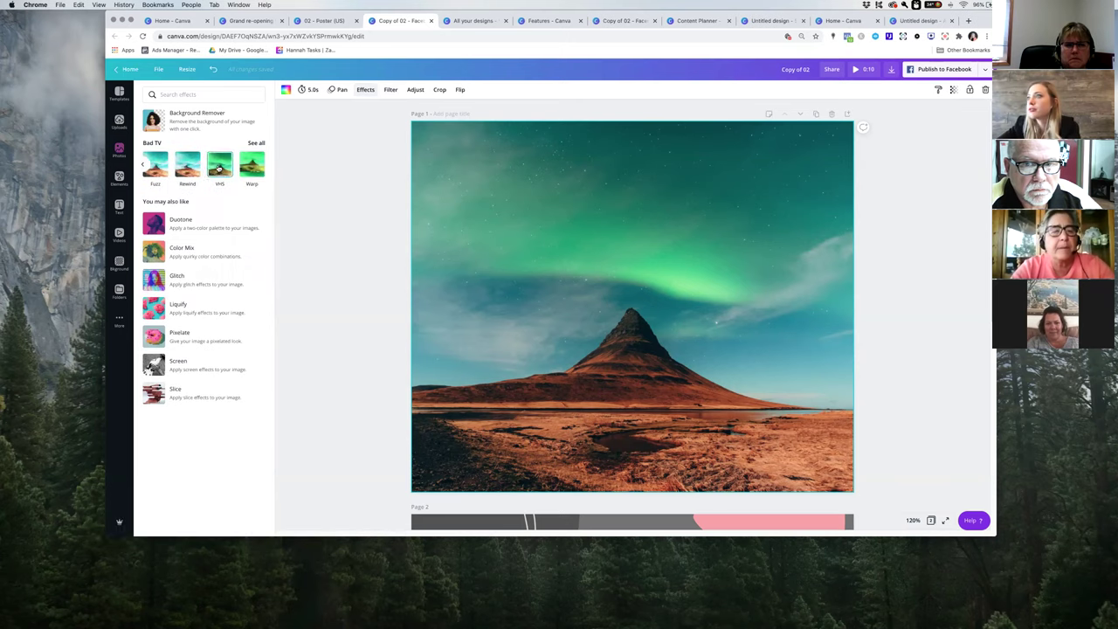
Try the VHS style of Bad TV on the photo with Thick distort 1.9, Fine distort 5.3, Number of lines 0.03 and Noisiness 0.64
click(219, 168)
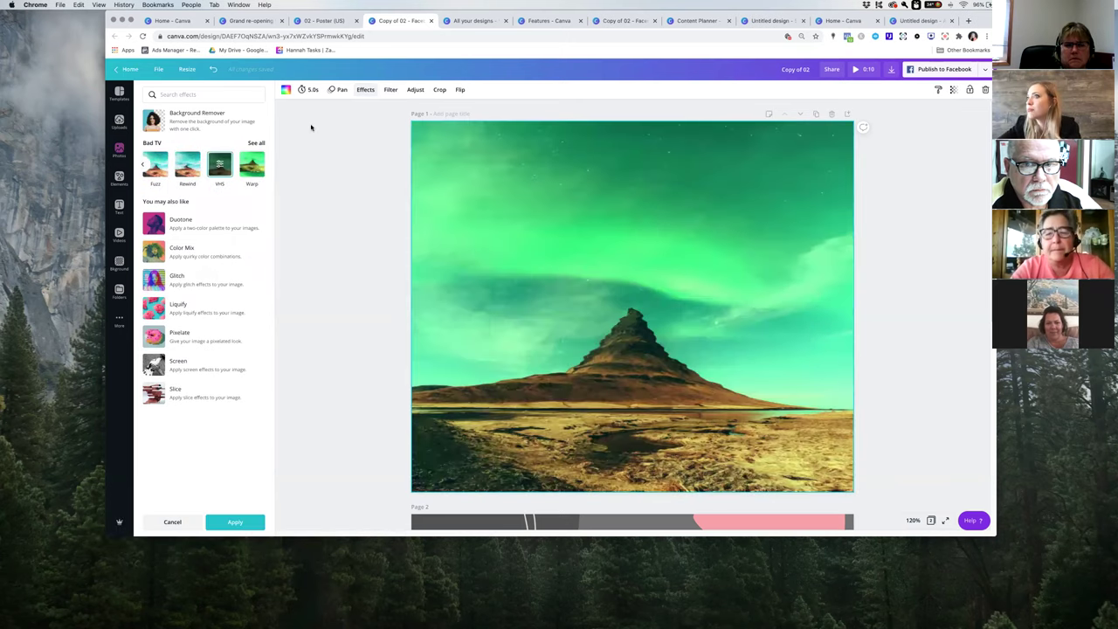
click(218, 166)
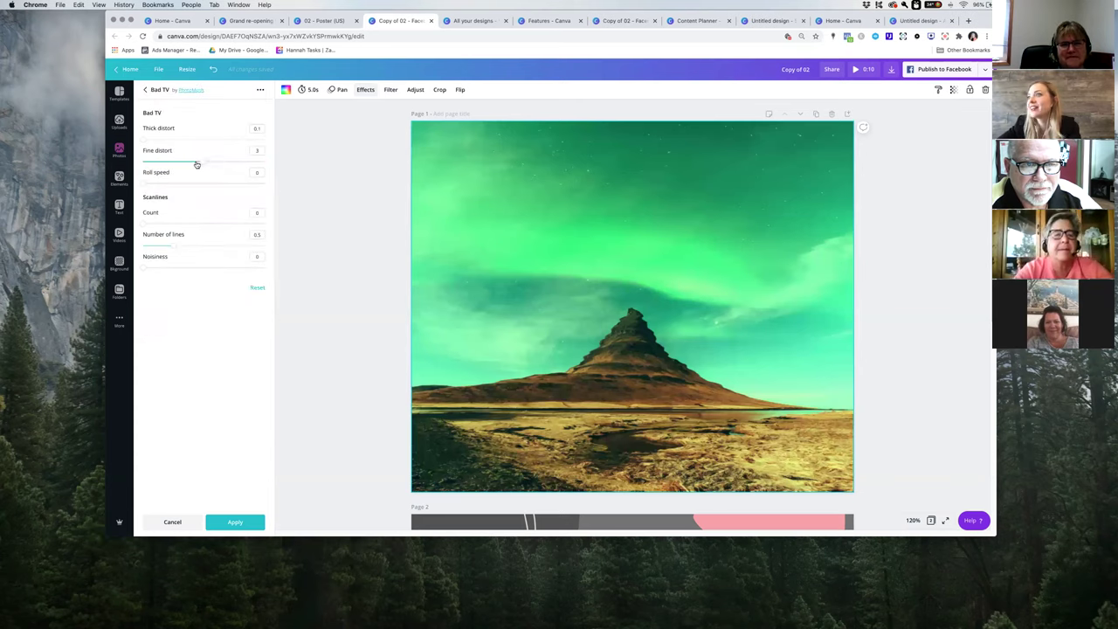
drag(203, 165, 147, 161)
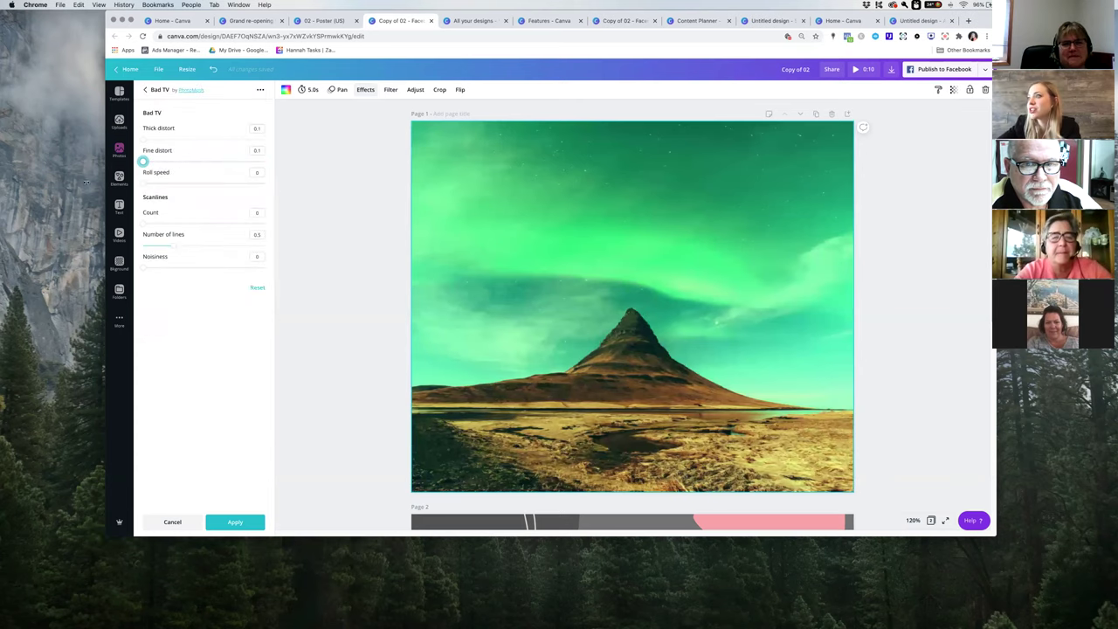
mouse_move(243, 168)
mouse_down()
mouse_move(345, 183)
mouse_move(202, 163)
mouse_move(265, 170)
mouse_move(249, 165)
mouse_up()
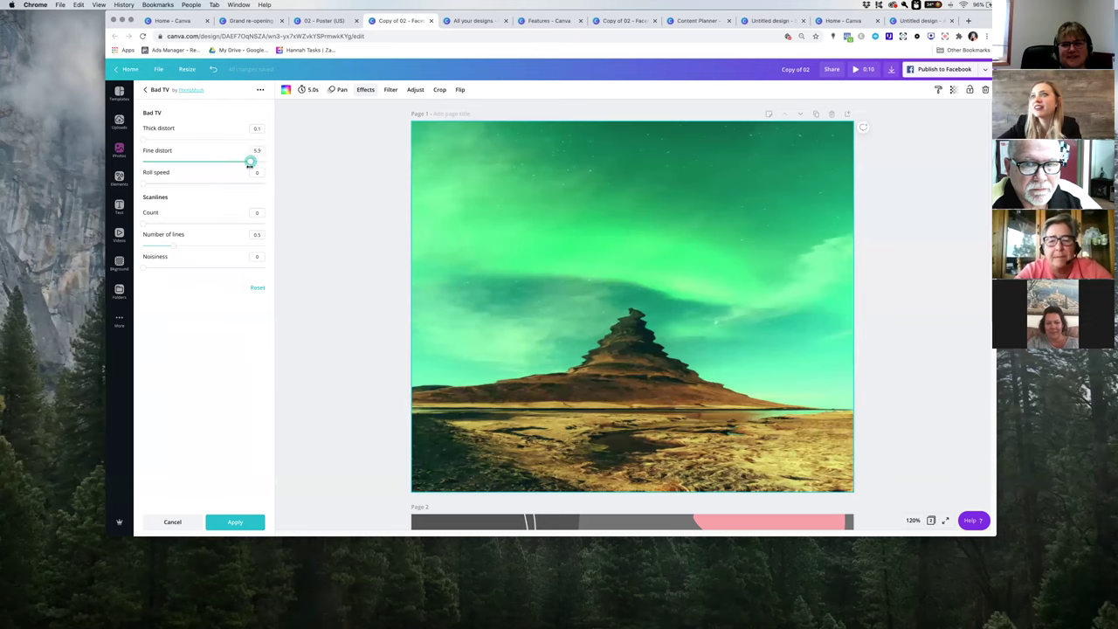
drag(150, 140, 179, 162)
drag(142, 223, 182, 267)
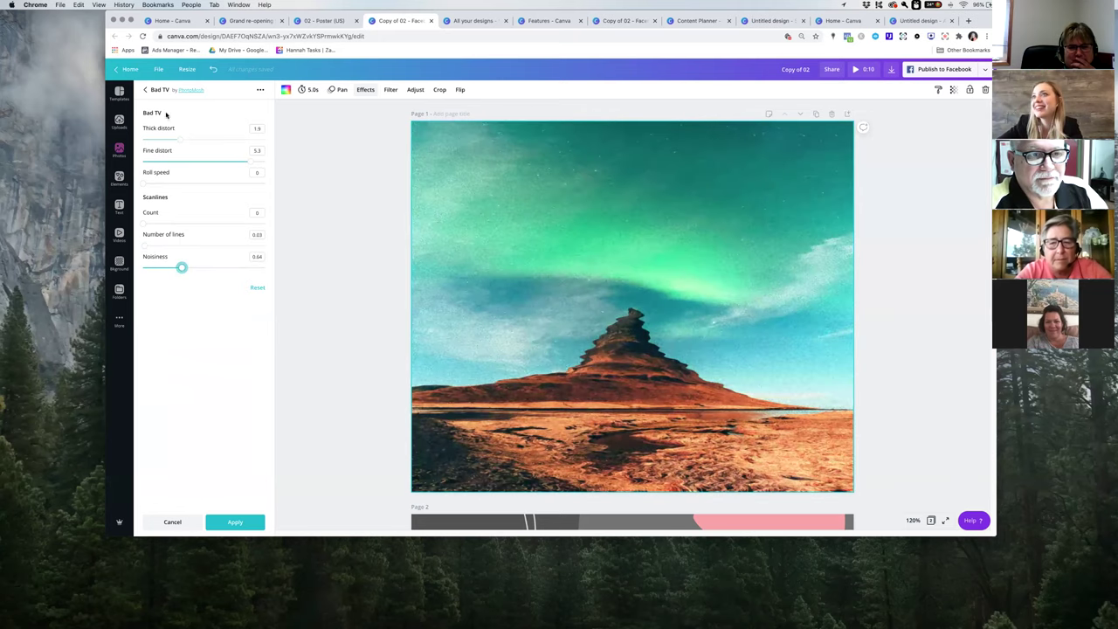
Discard the previewed Bad TV effect and undo the photo's last repositioning on the page
click(147, 89)
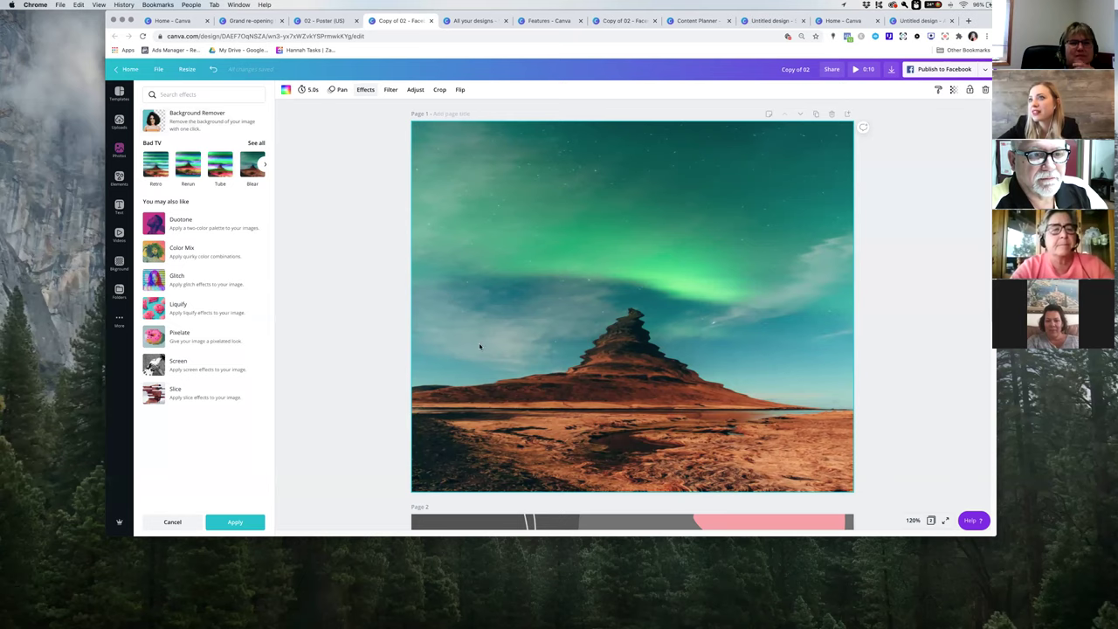
key(Escape)
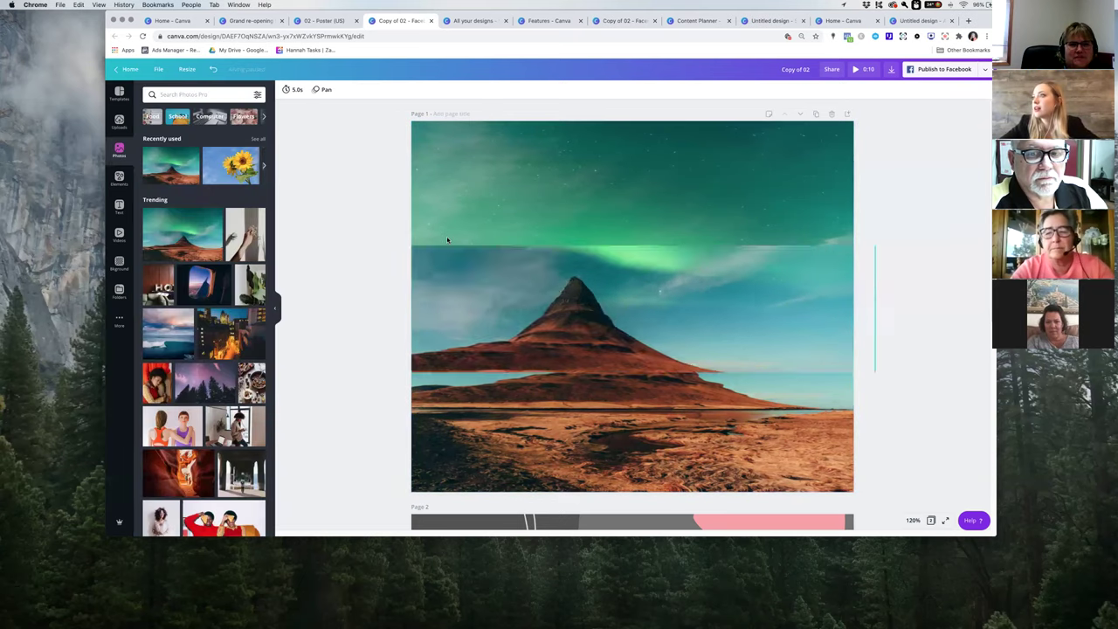
click(447, 239)
click(319, 225)
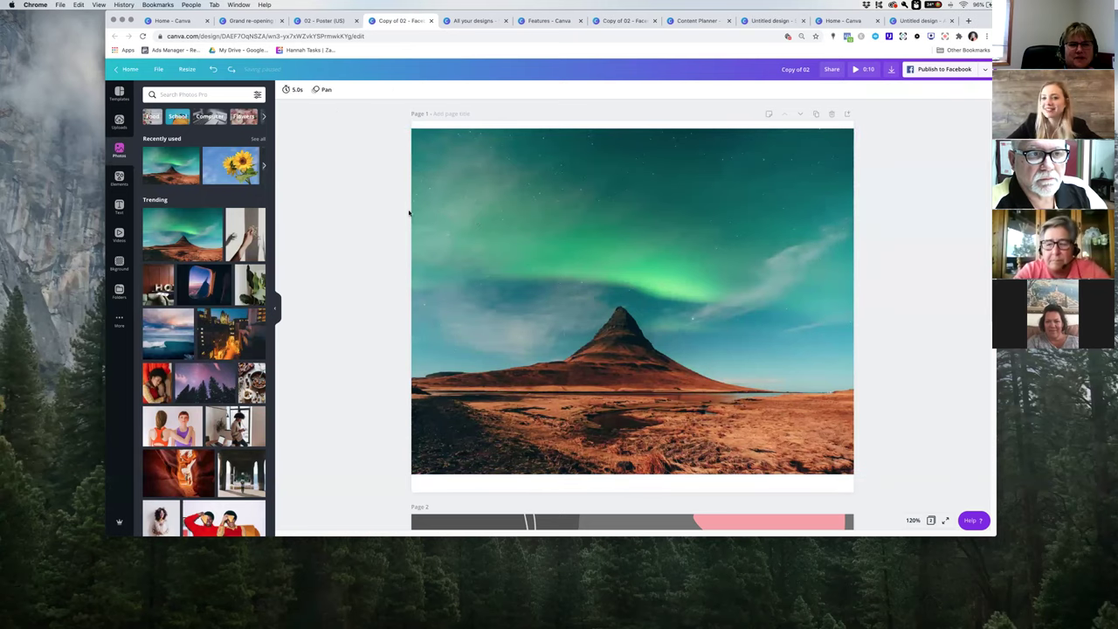
Try The blues filter on the mountain photo, and apply the Epic filter at intensity 64 instead
click(443, 175)
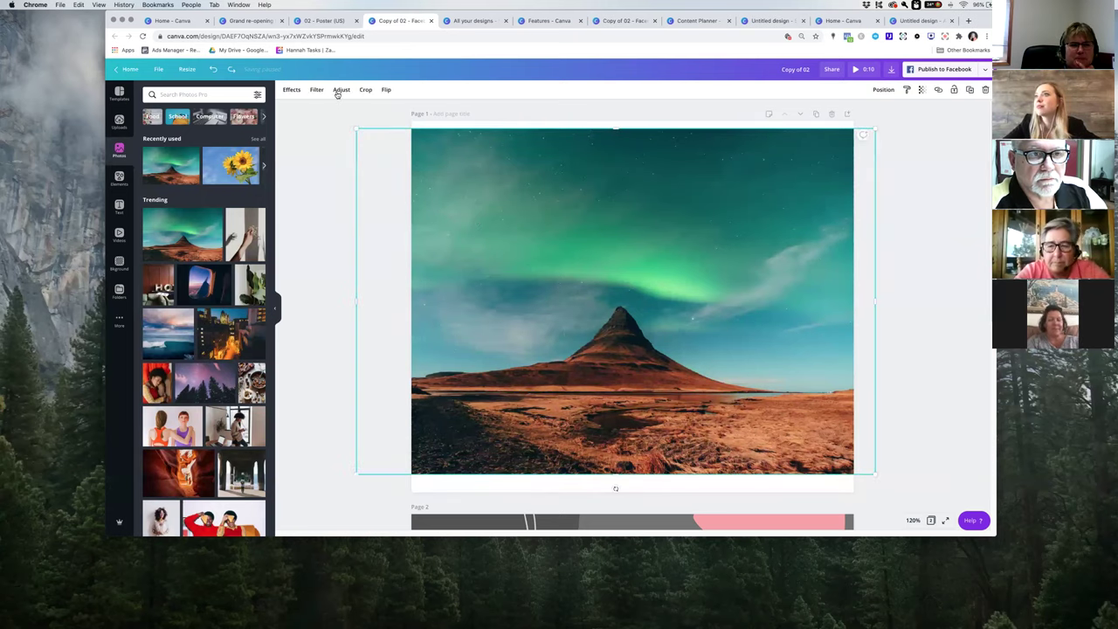
click(316, 89)
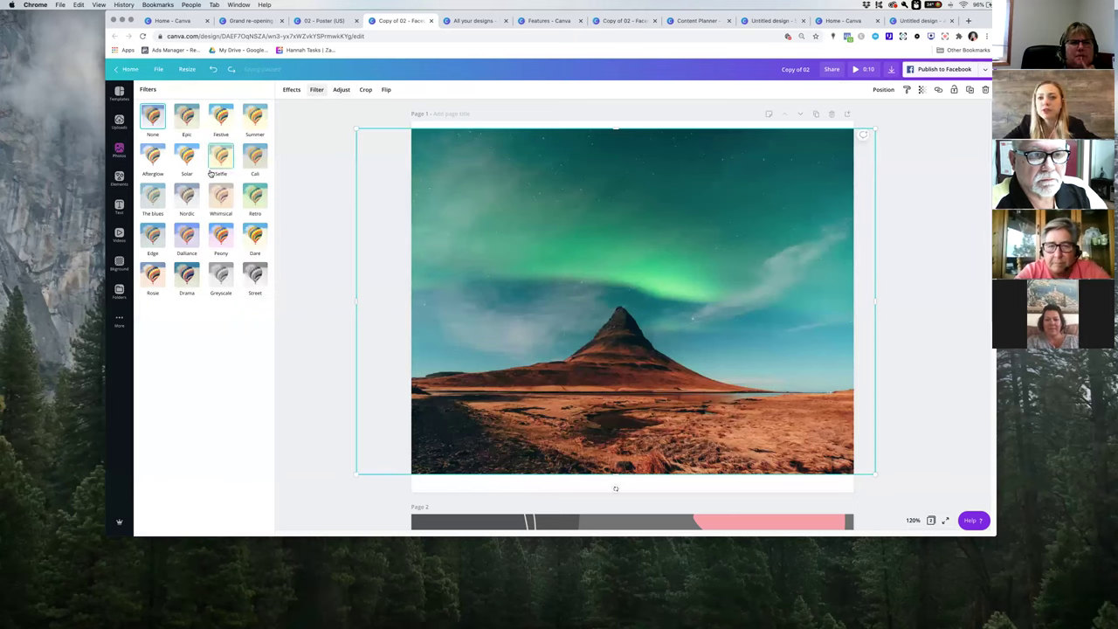
click(152, 236)
click(157, 198)
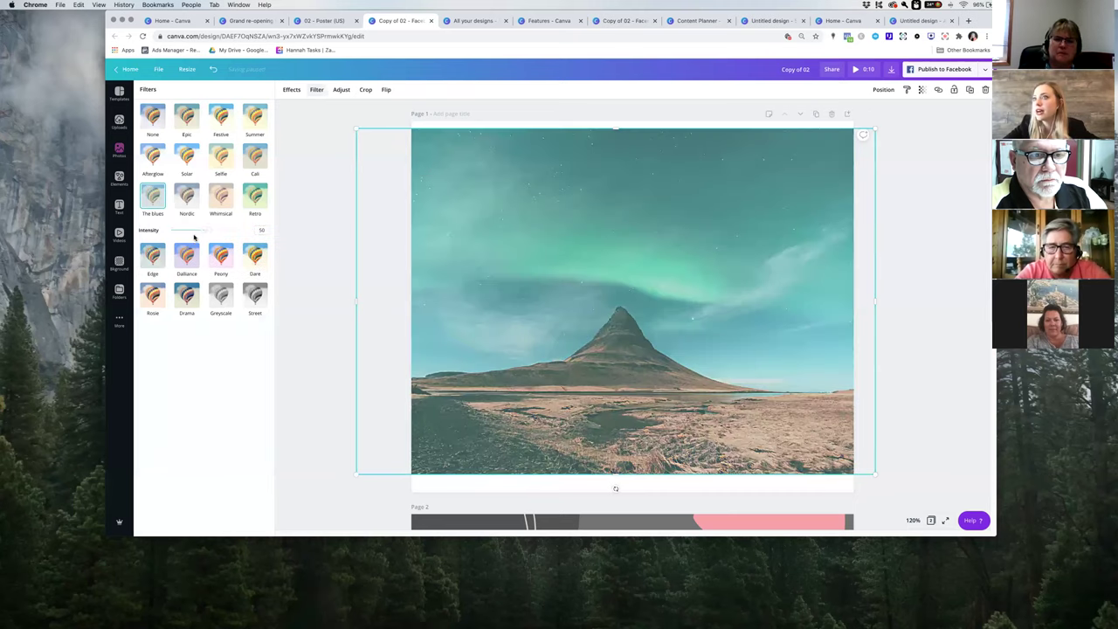
click(154, 121)
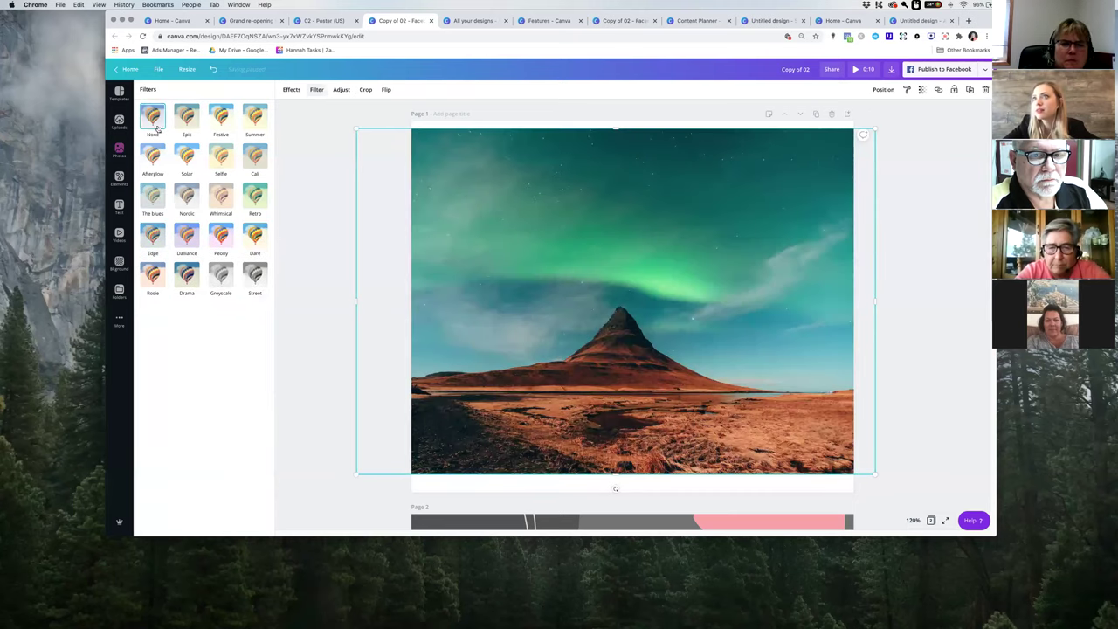
click(181, 123)
mouse_move(206, 150)
mouse_down()
mouse_move(141, 161)
mouse_move(229, 161)
mouse_move(182, 160)
mouse_move(219, 160)
mouse_up()
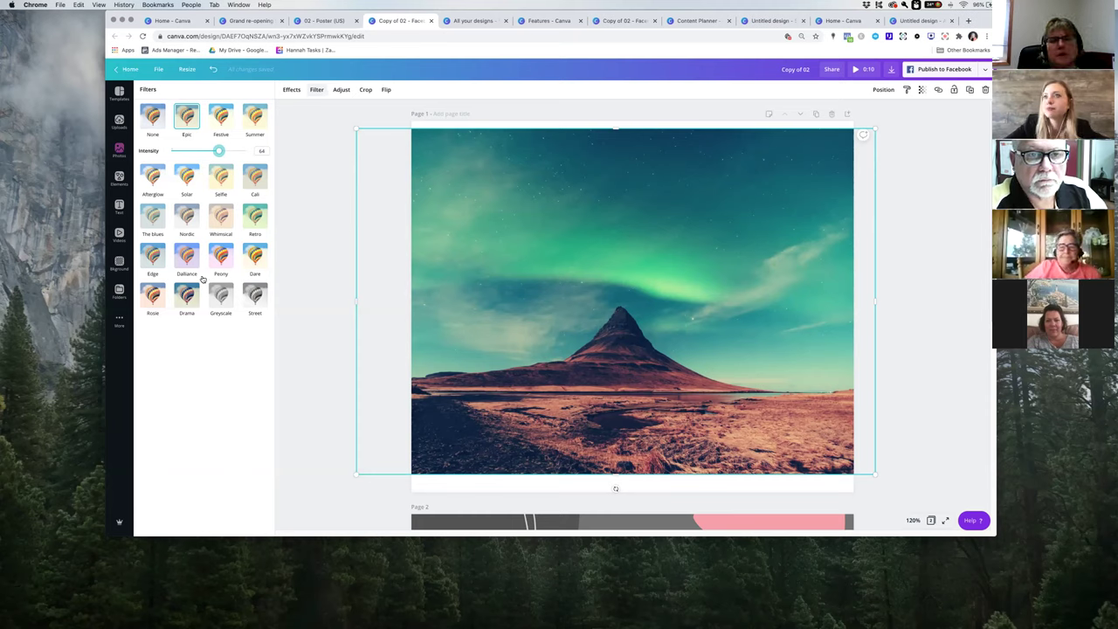
Flip the mountain photo horizontally, and try a vertical flip before turning the photo upright again
click(291, 89)
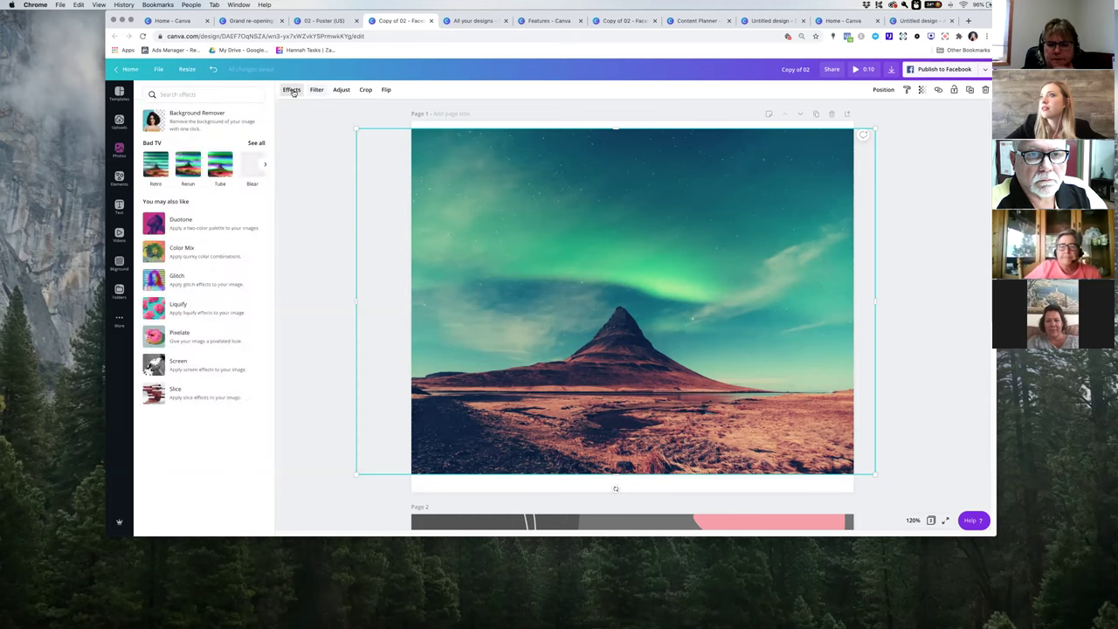
click(387, 90)
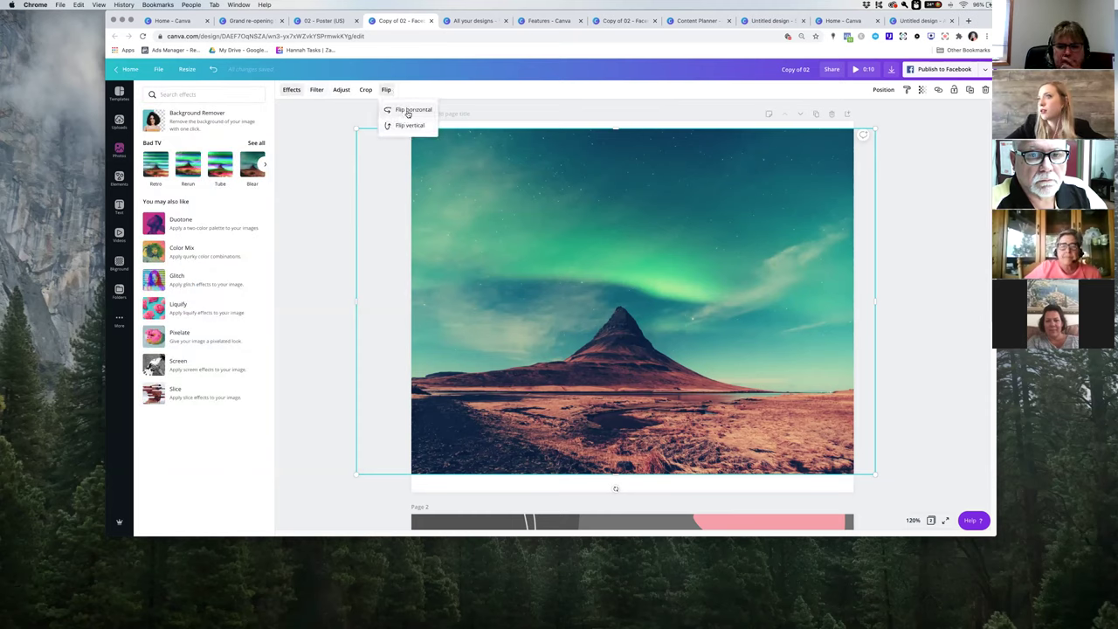
click(409, 110)
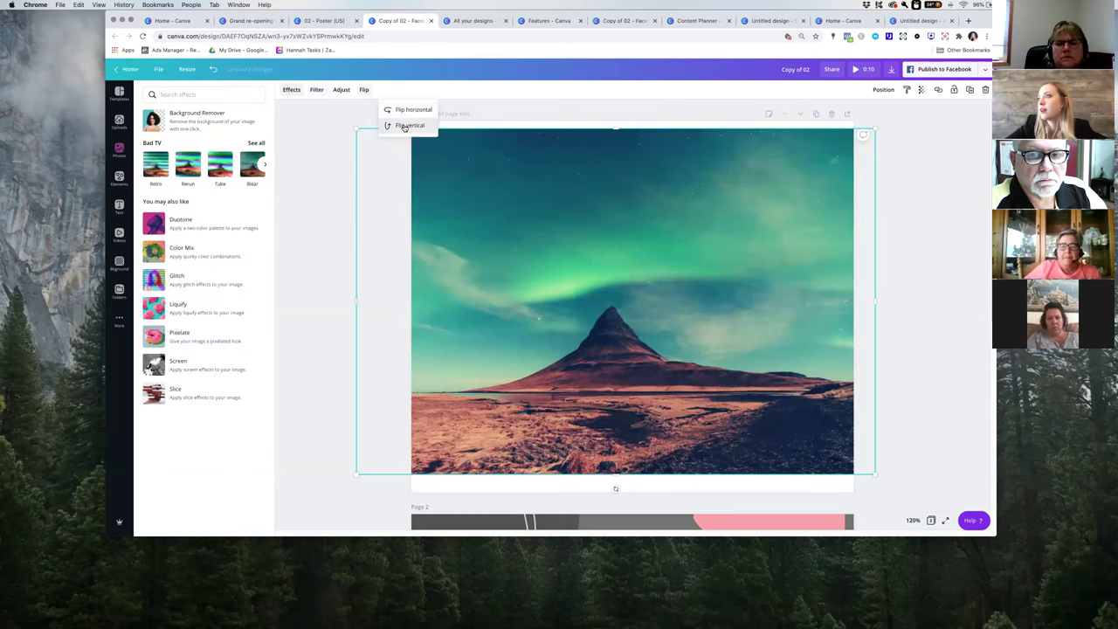
click(405, 126)
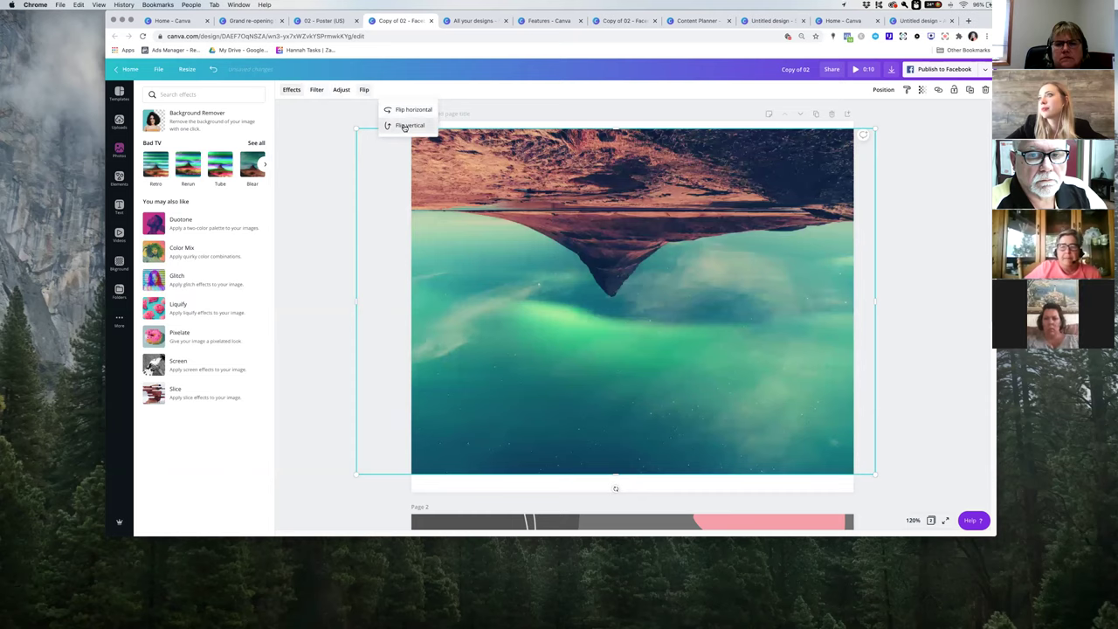
click(404, 125)
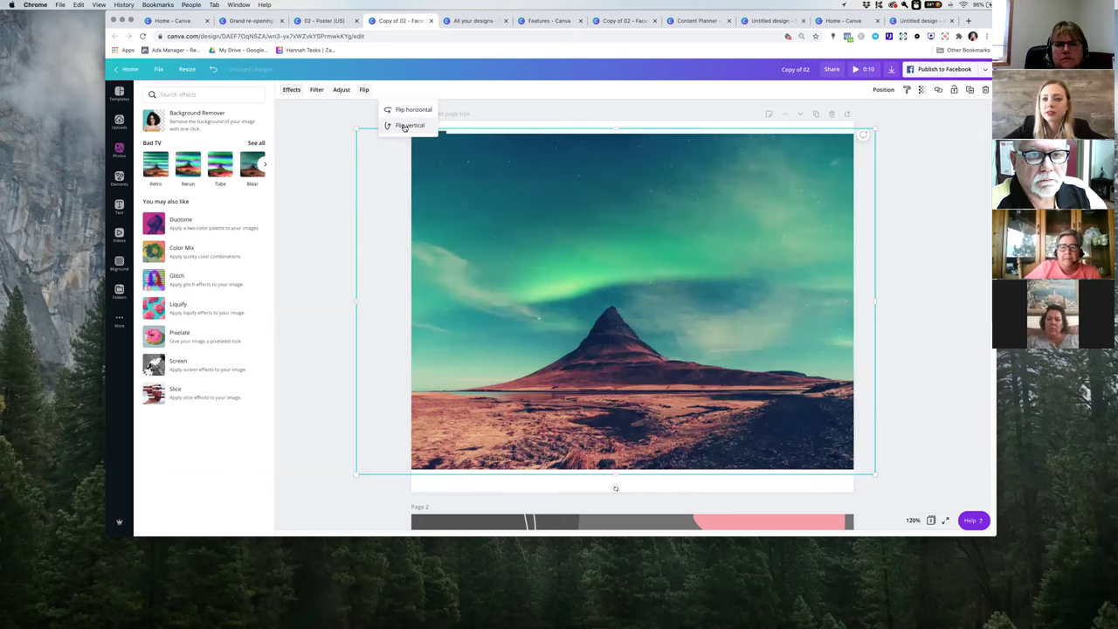
View the Duotone effect's description and sample images, and connect it for use on the photo
click(292, 90)
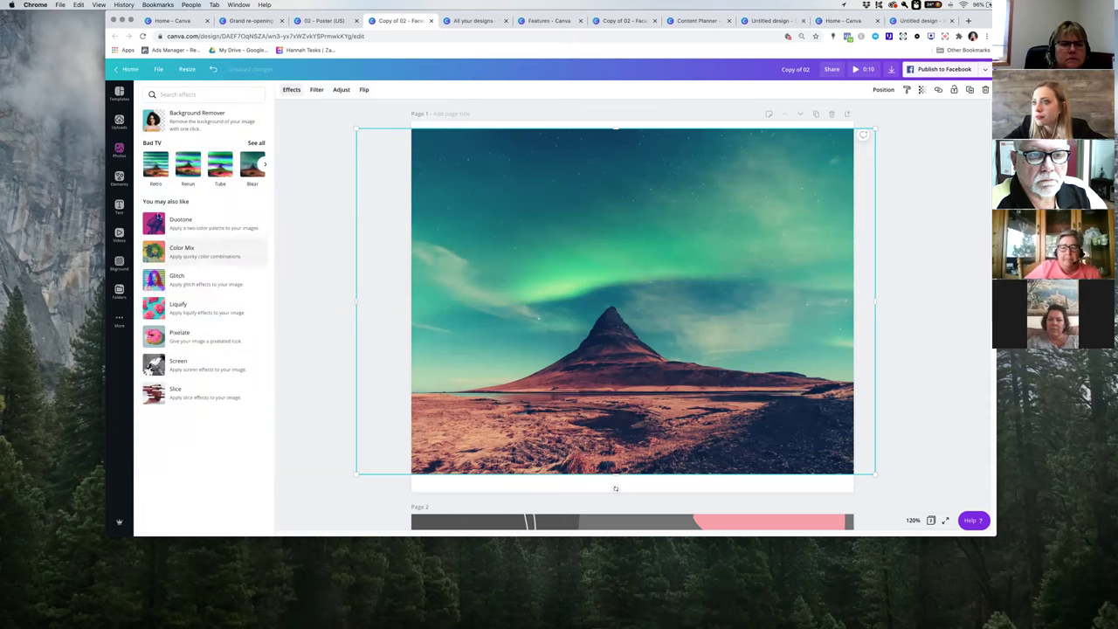
click(170, 223)
click(255, 181)
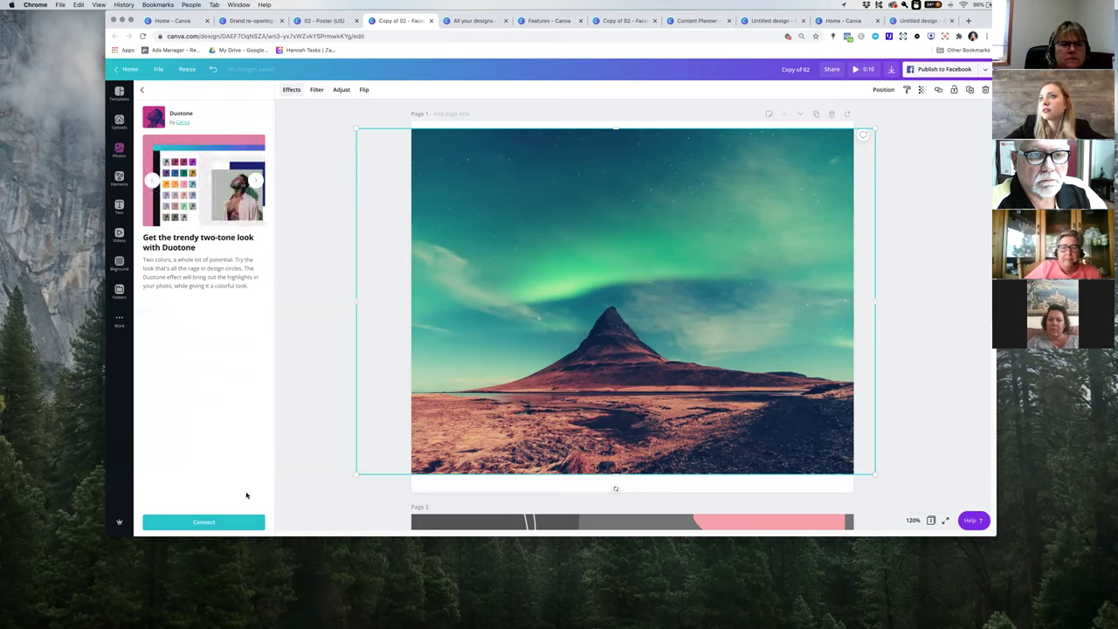
click(226, 523)
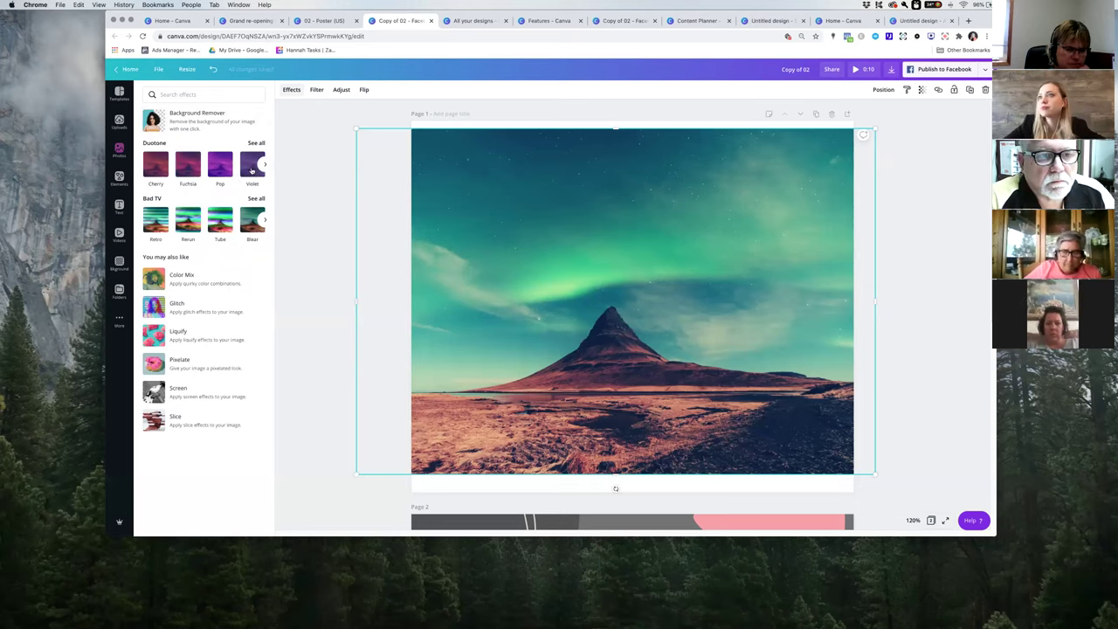
Compare the Violet, Sea Blue and Mustard Duotone presets on the mountain photo and choose Sea Green
click(254, 166)
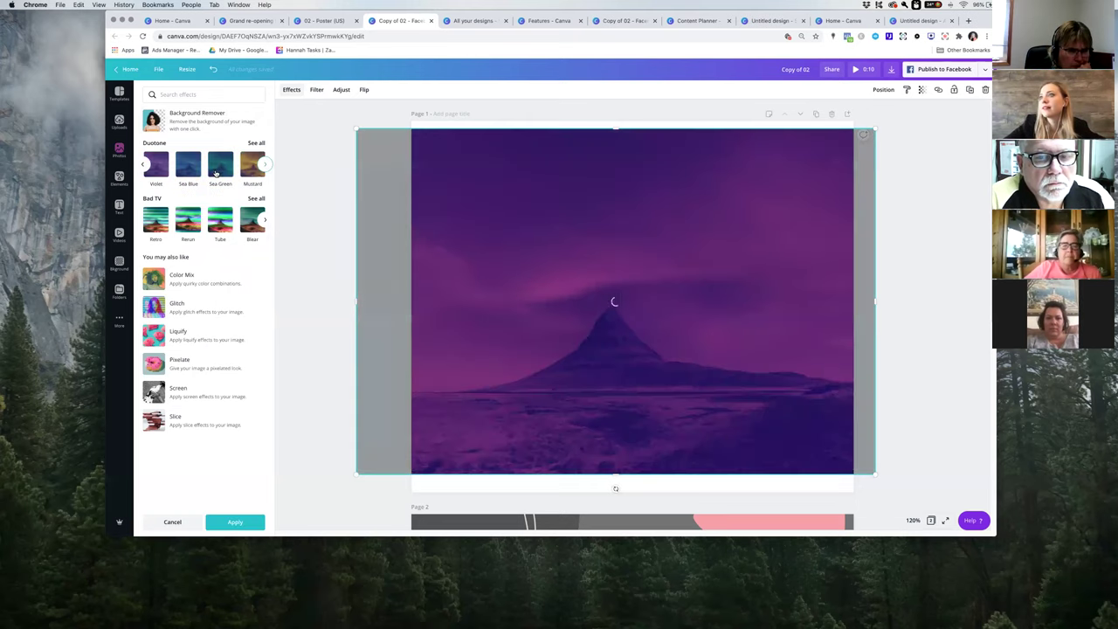
click(218, 167)
click(196, 169)
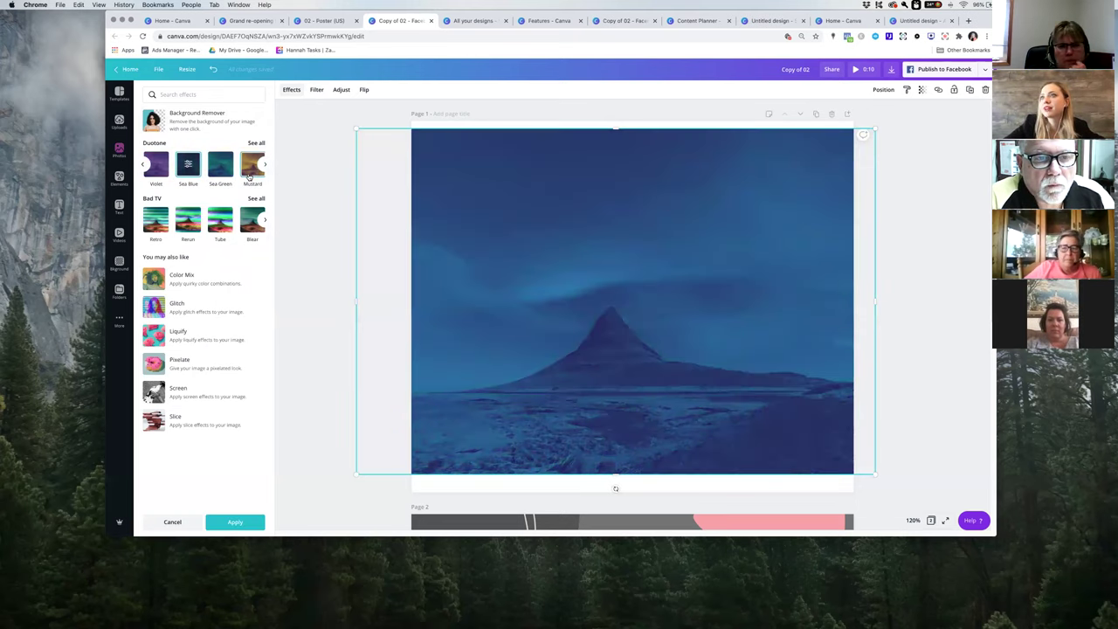
click(249, 173)
click(220, 166)
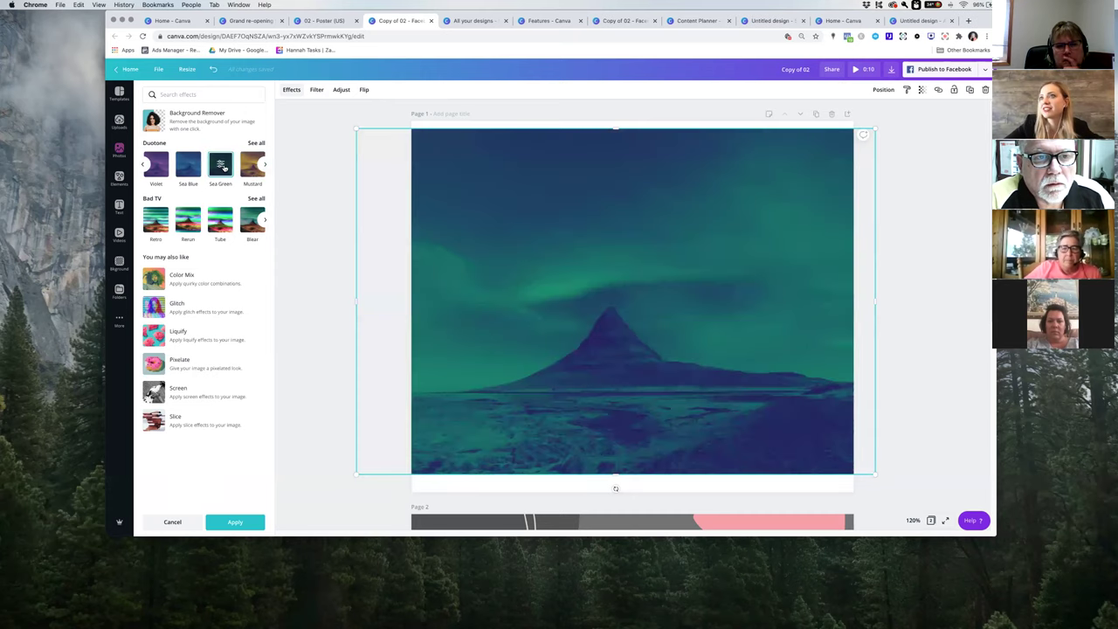
Try a lower intensity for the photo's Sea Green duotone, and reset the effect's settings
click(221, 165)
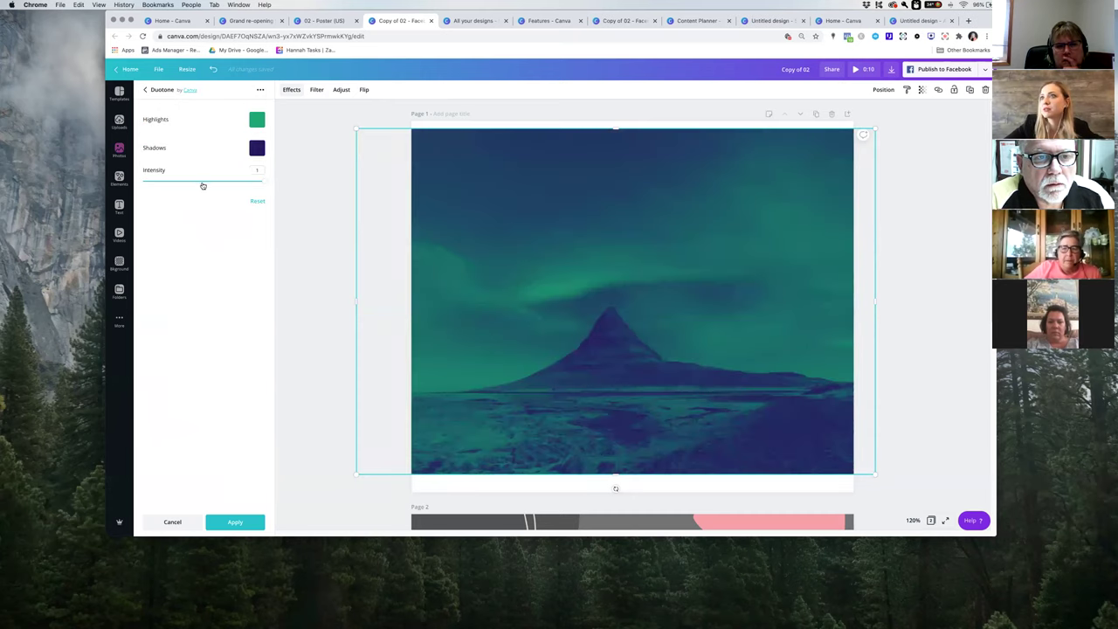
drag(264, 183, 228, 182)
click(257, 201)
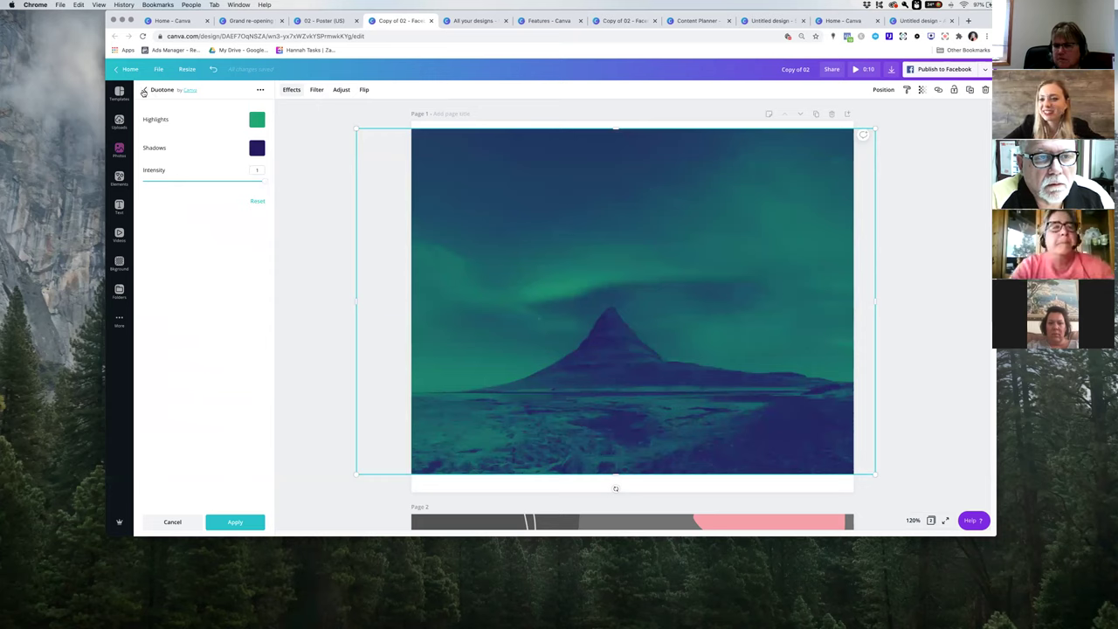
click(145, 92)
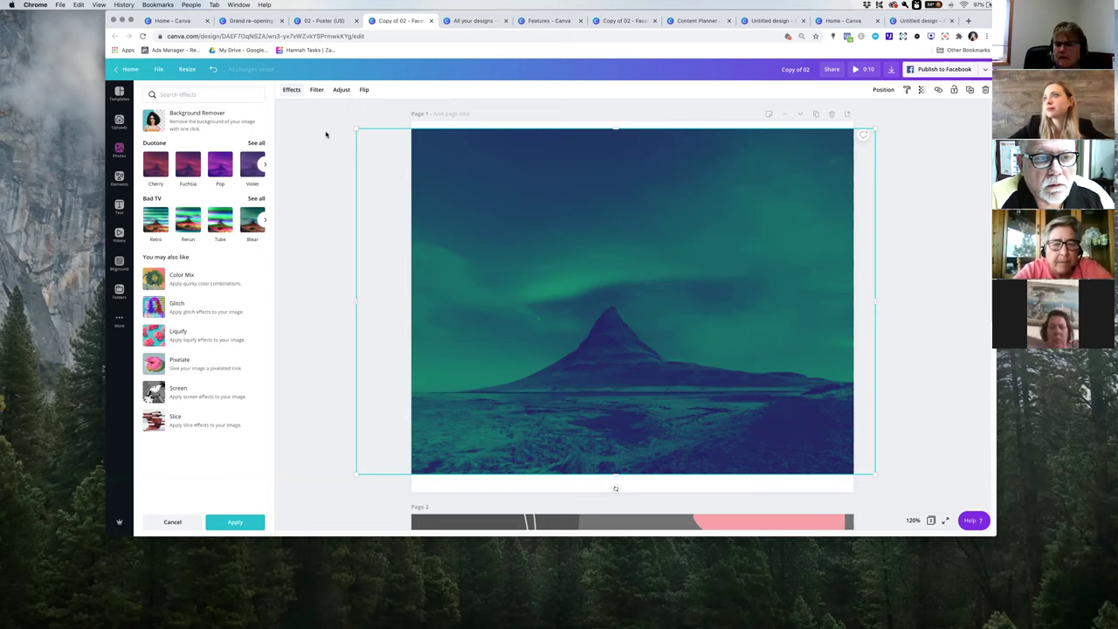
Enlarge and reposition the duotone mountain photo so that it covers the whole first page
drag(463, 179, 467, 142)
drag(311, 530, 317, 518)
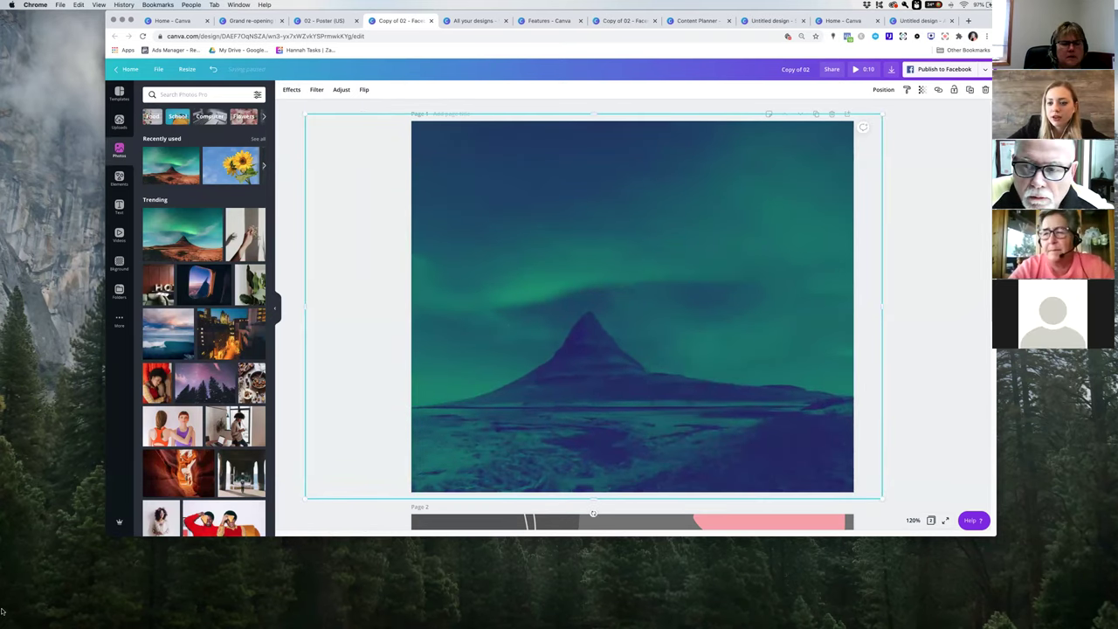
click(288, 158)
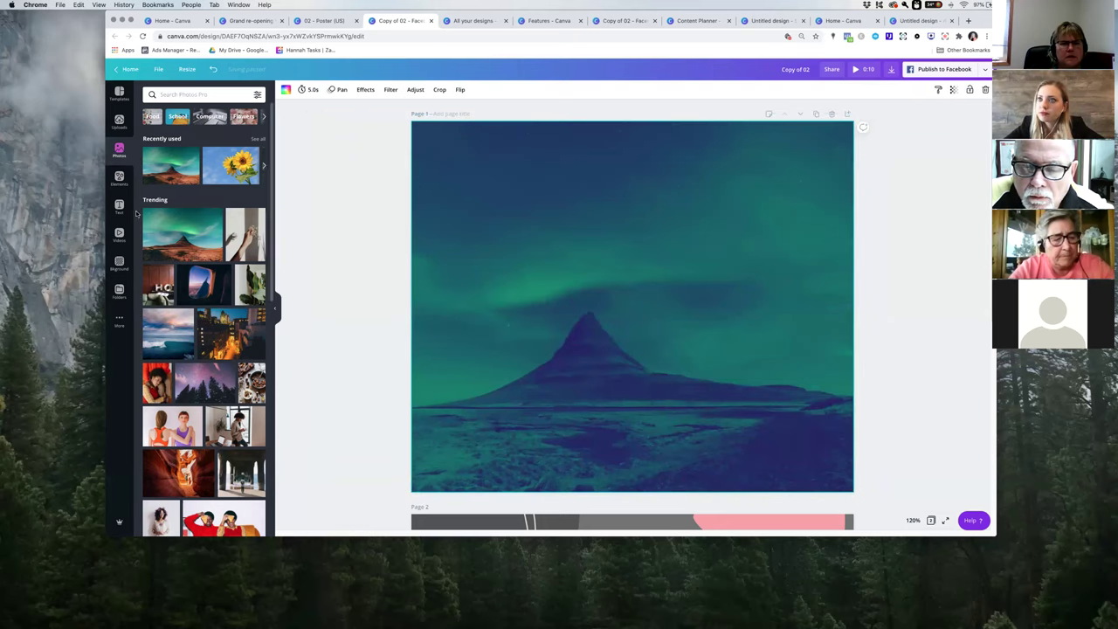
Search the elements for "frames", and try out a rectangular frame from the results on the first page
click(119, 177)
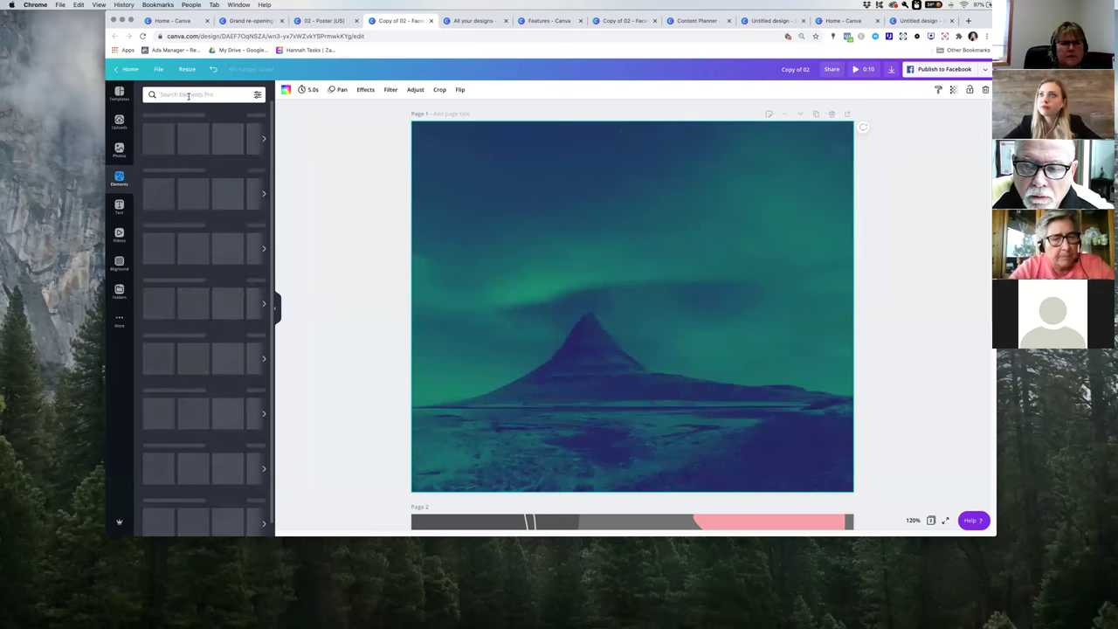
text(frames)
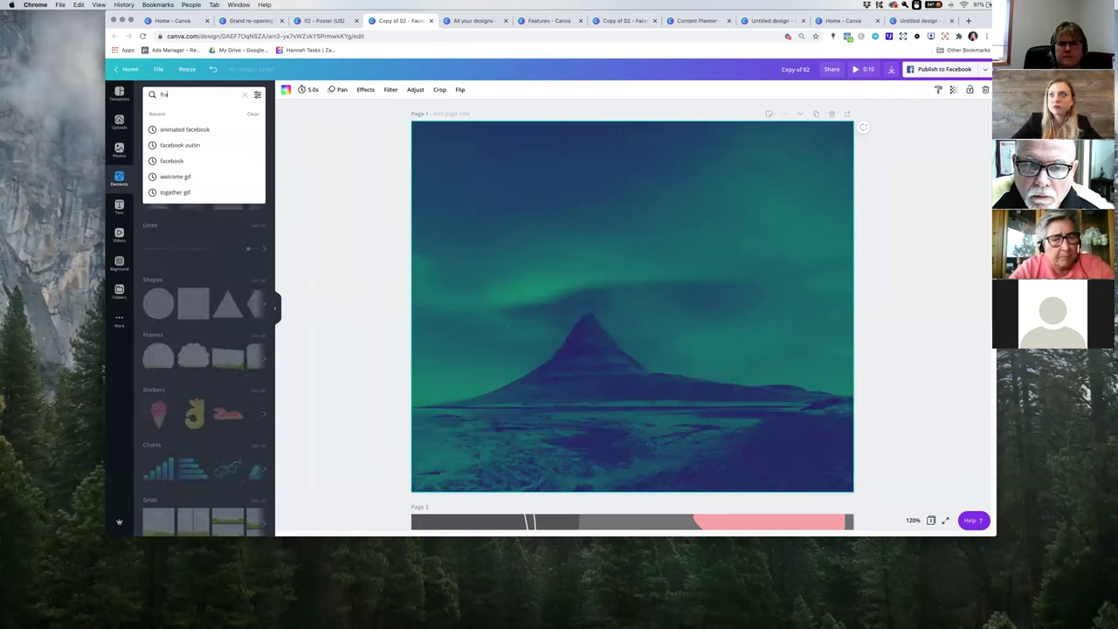
key(Return)
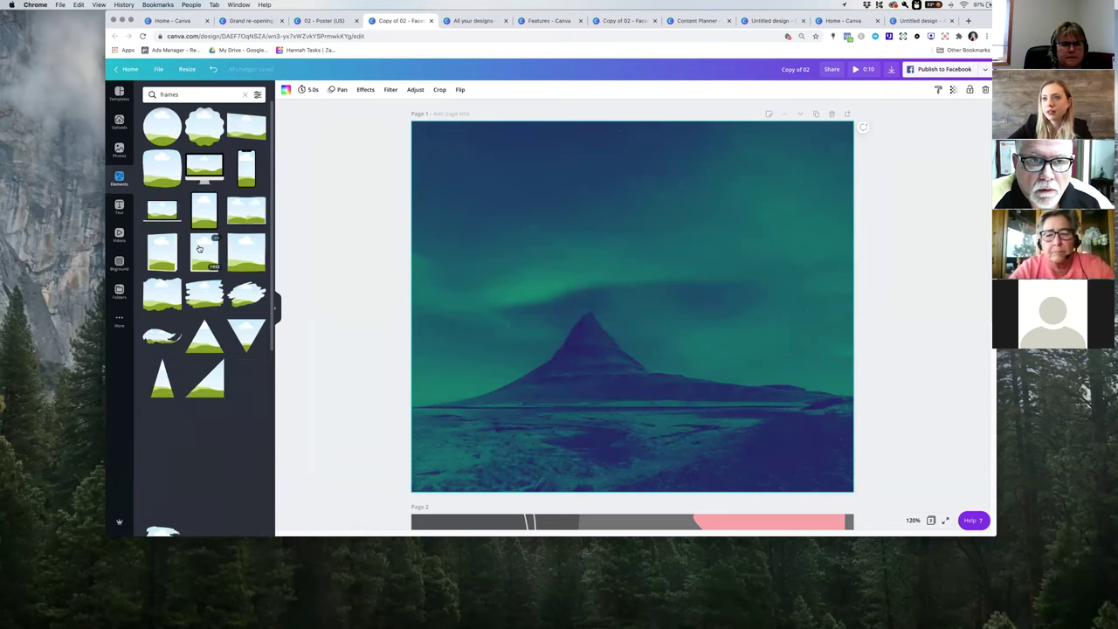
scroll(175, 406, down, 5)
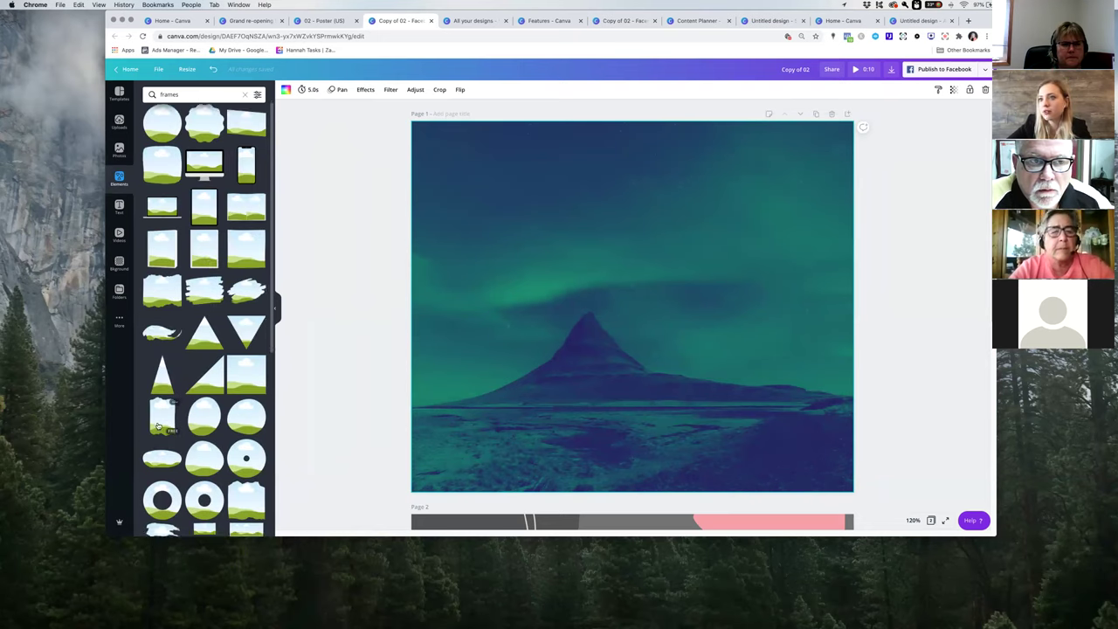
scroll(158, 425, down, 5)
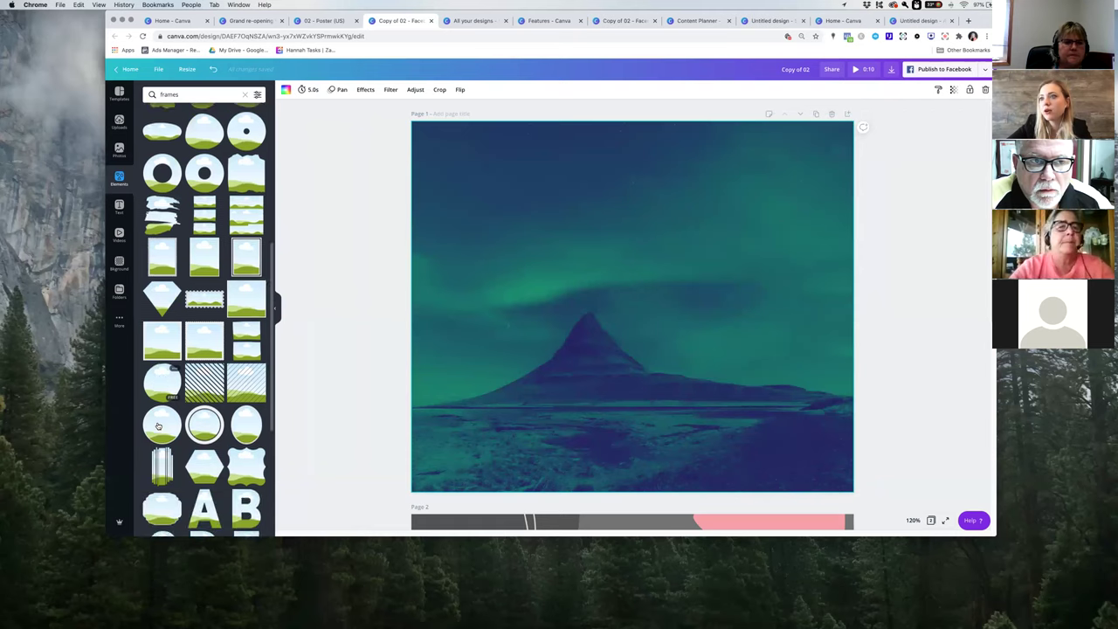
scroll(178, 298, up, 5)
scroll(177, 298, up, 5)
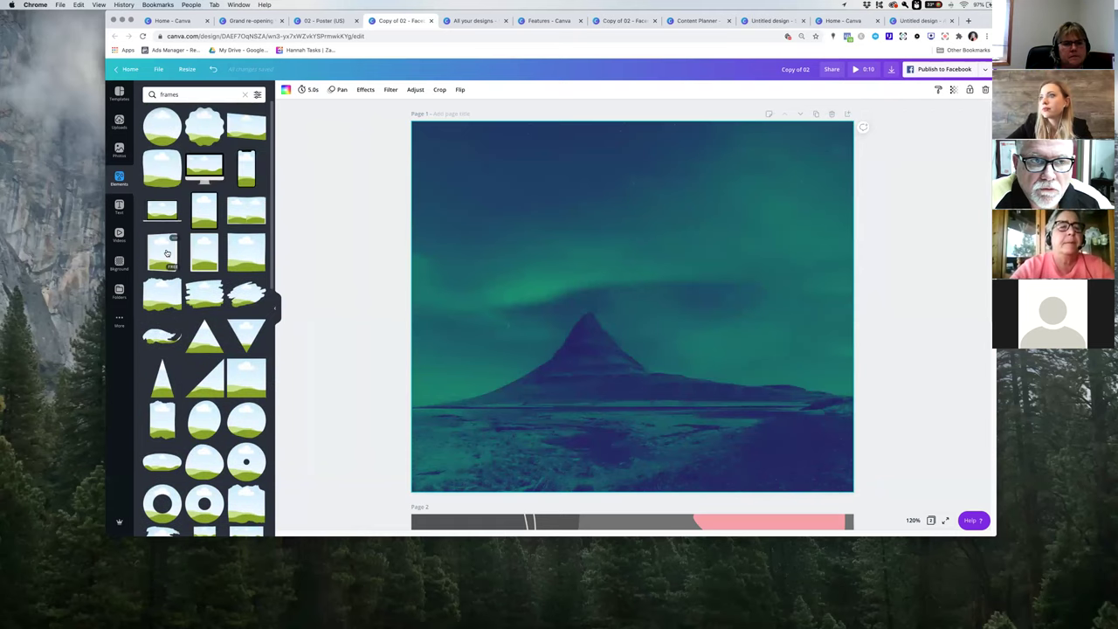
click(171, 262)
key(Delete)
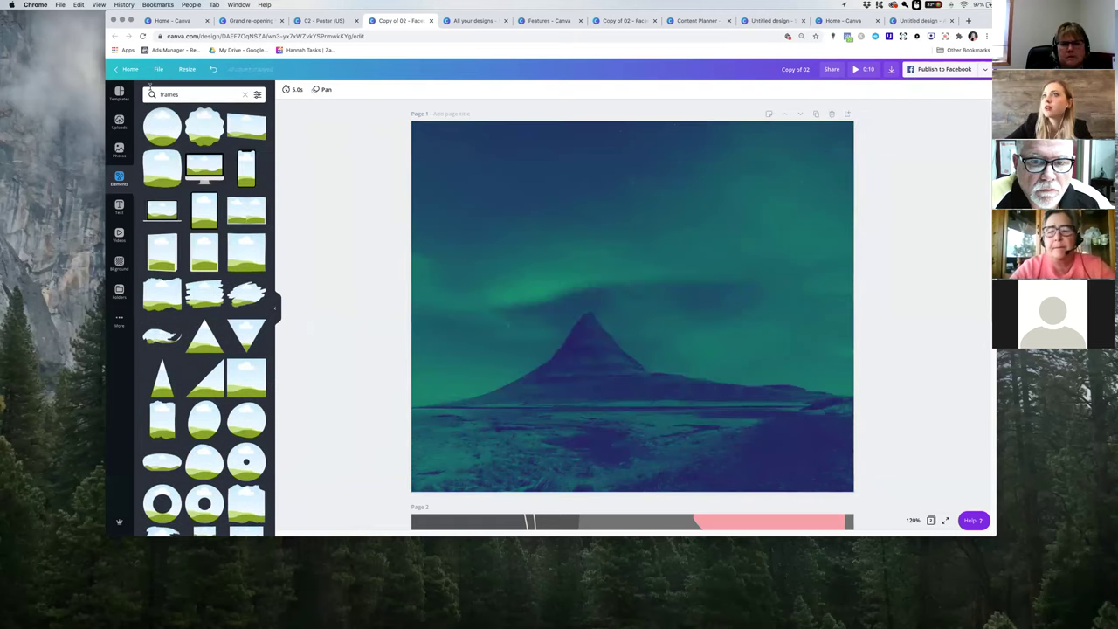
Clear the frames search, and add a circle shape that overlaps the upper-left corner of the first page
key(BackSpace)
key(BackSpace)
key(BackSpace)
key(BackSpace)
key(BackSpace)
key(BackSpace)
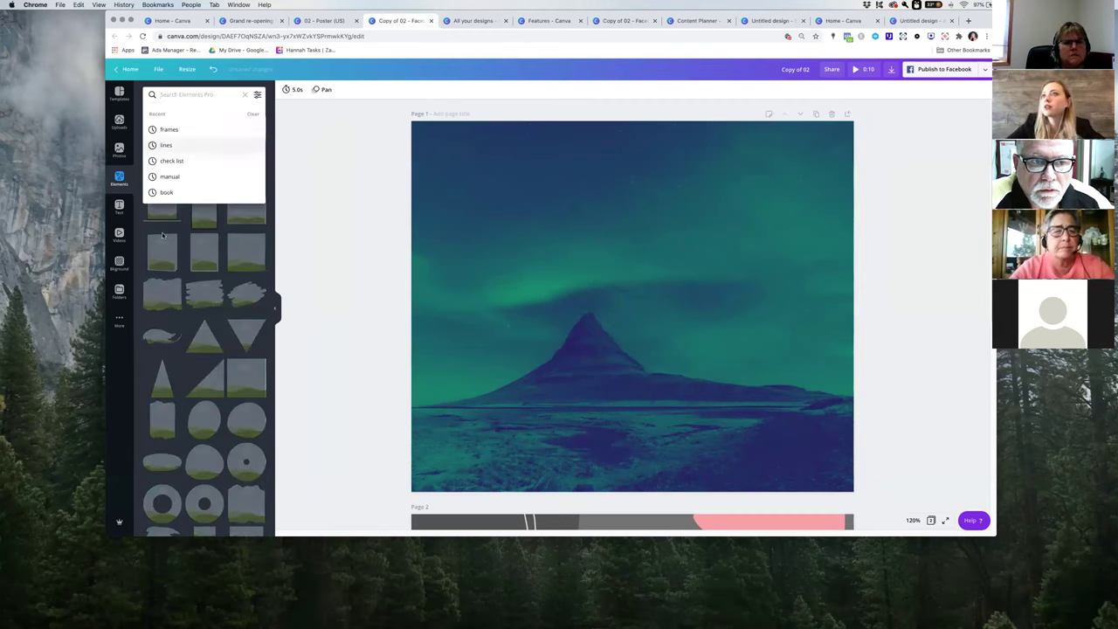
click(136, 360)
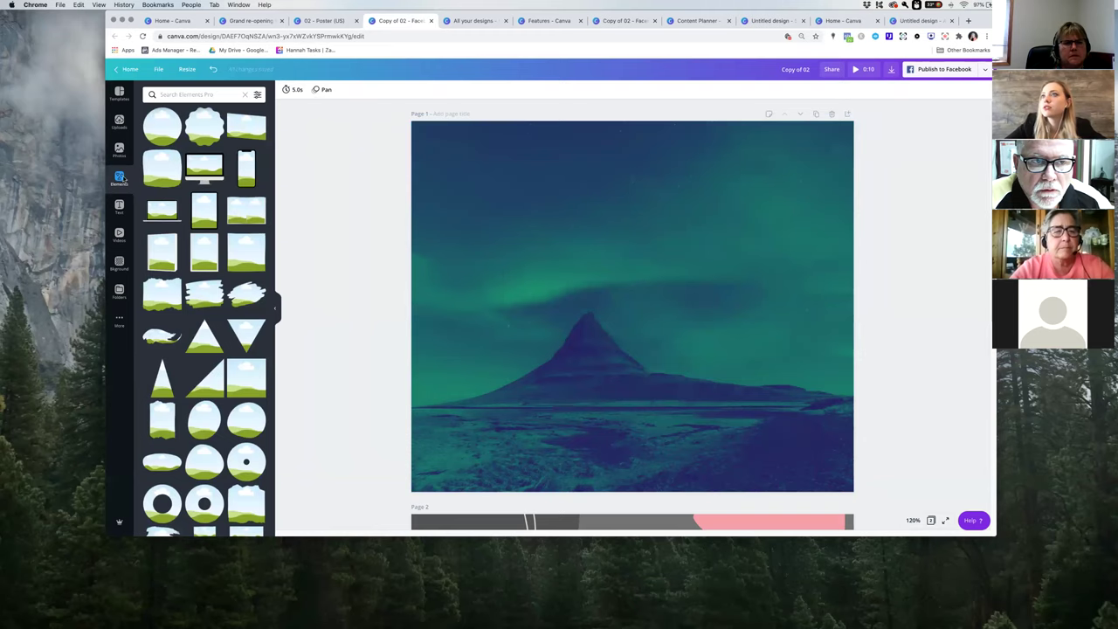
click(120, 177)
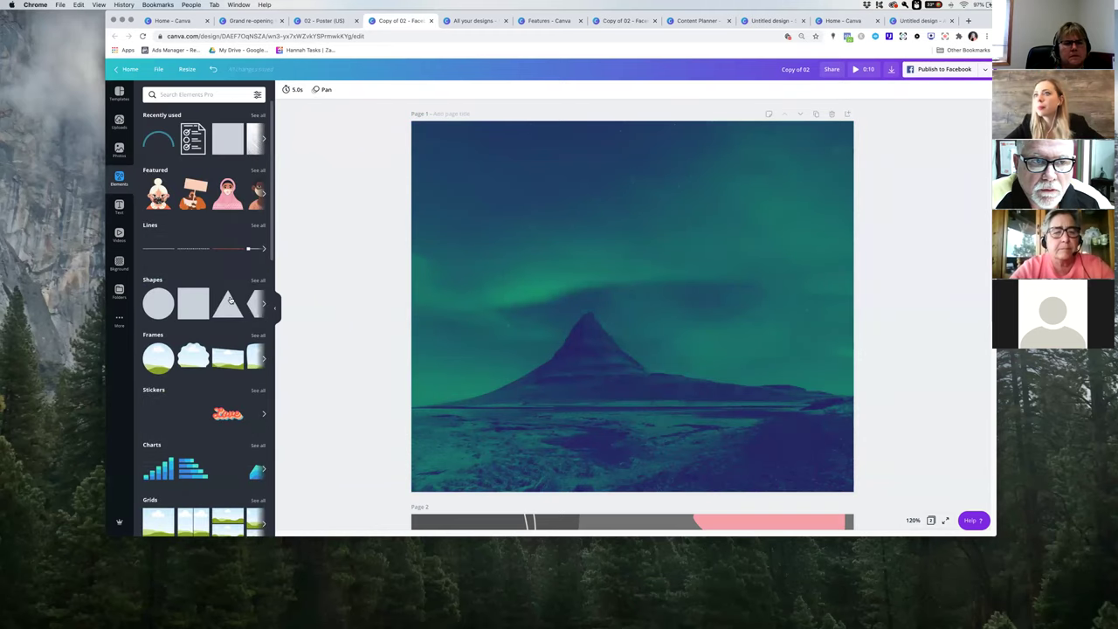
scroll(157, 306, down, 1)
click(156, 295)
drag(644, 238, 465, 108)
Look through the remaining element categories and the library of uploaded images
scroll(208, 390, down, 2)
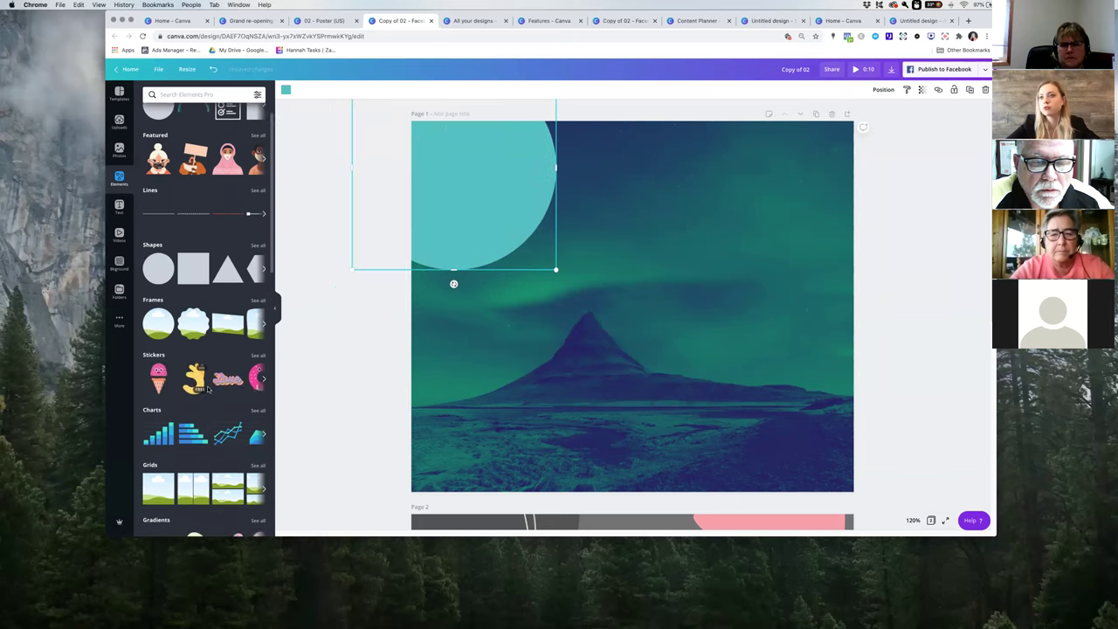
scroll(208, 391, down, 2)
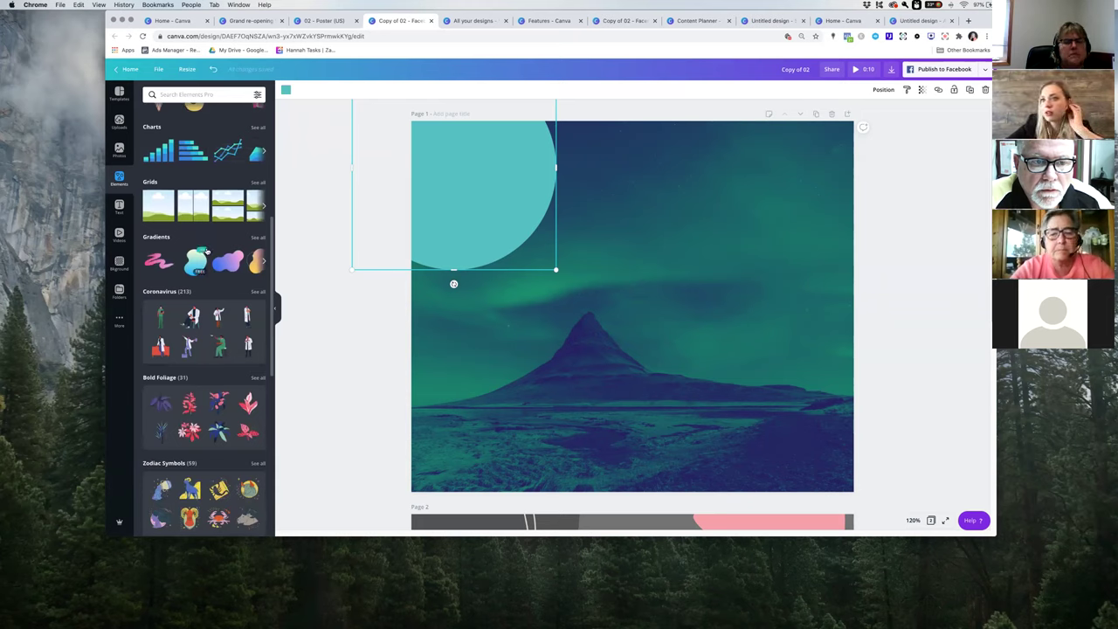
click(293, 138)
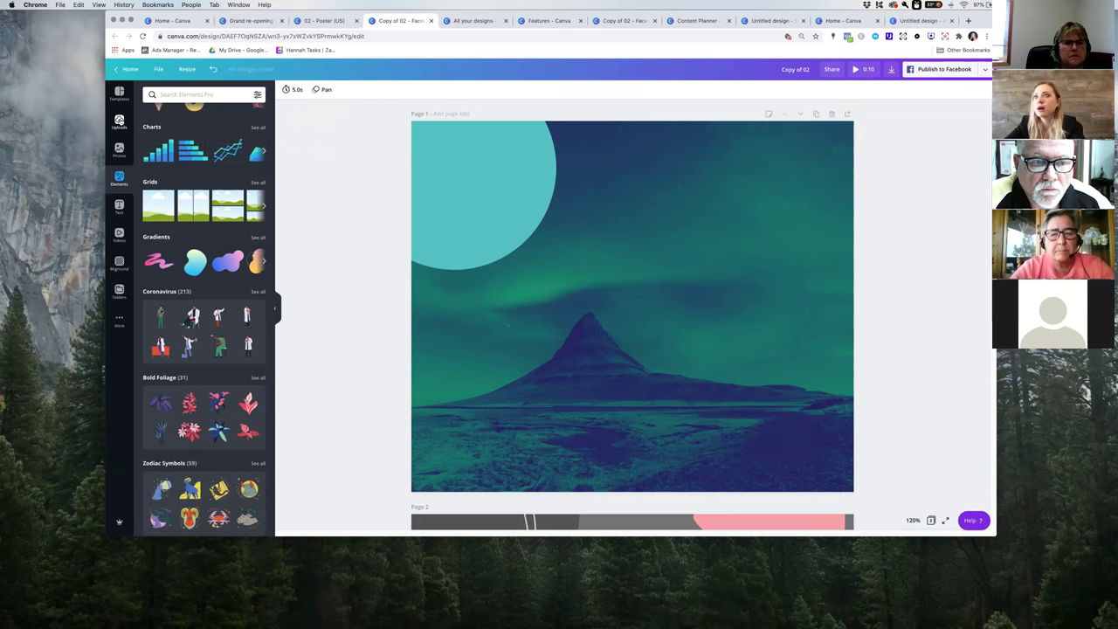
click(119, 121)
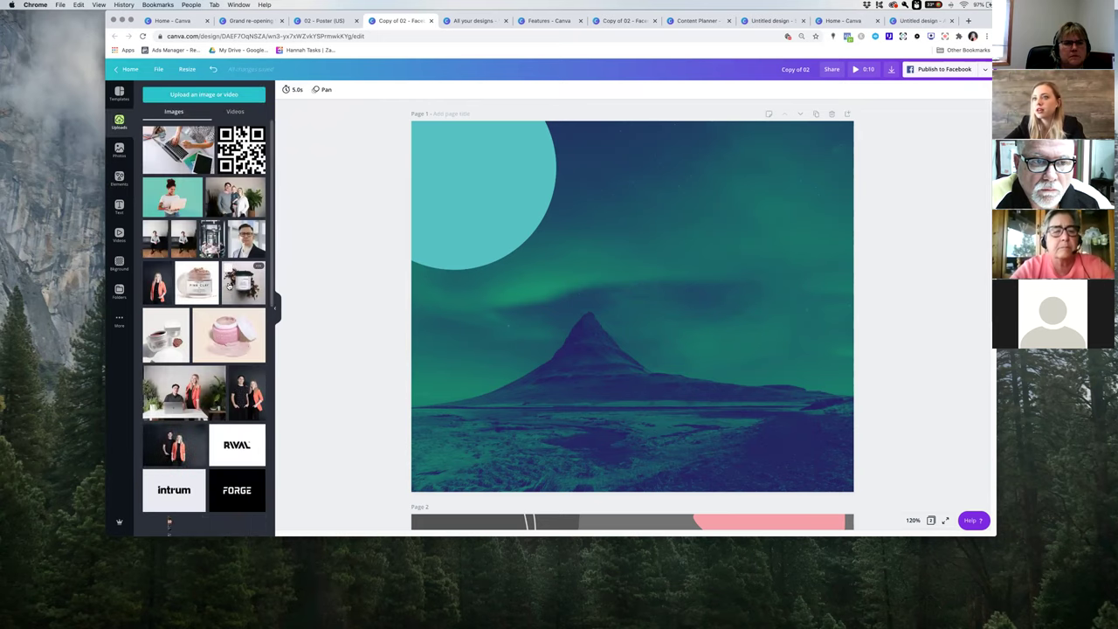
scroll(229, 285, down, 10)
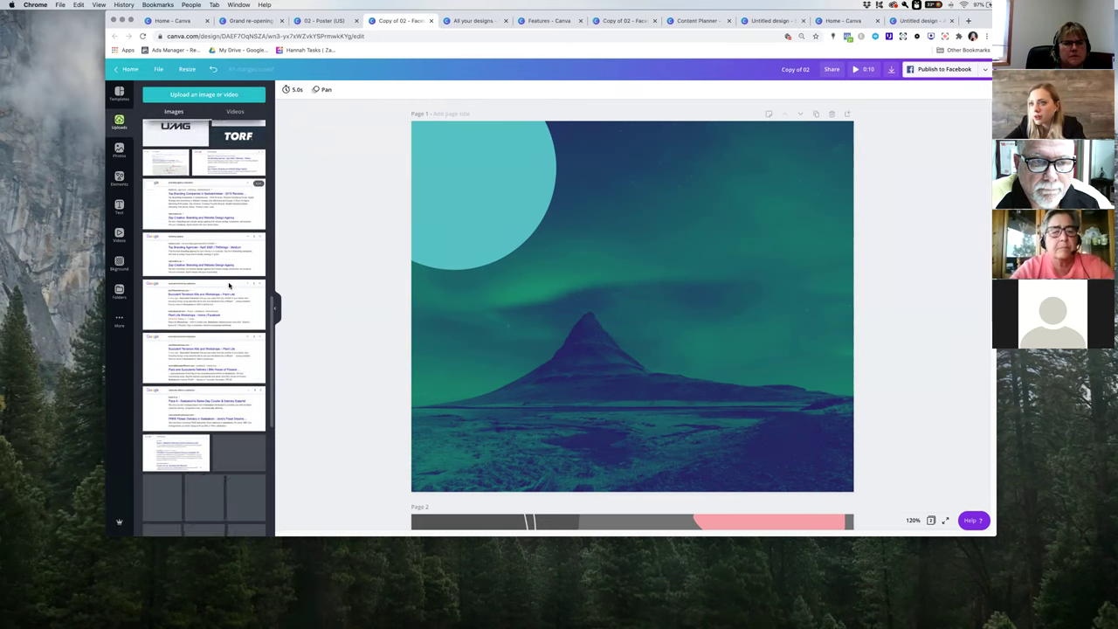
scroll(229, 285, up, 10)
scroll(231, 288, down, 5)
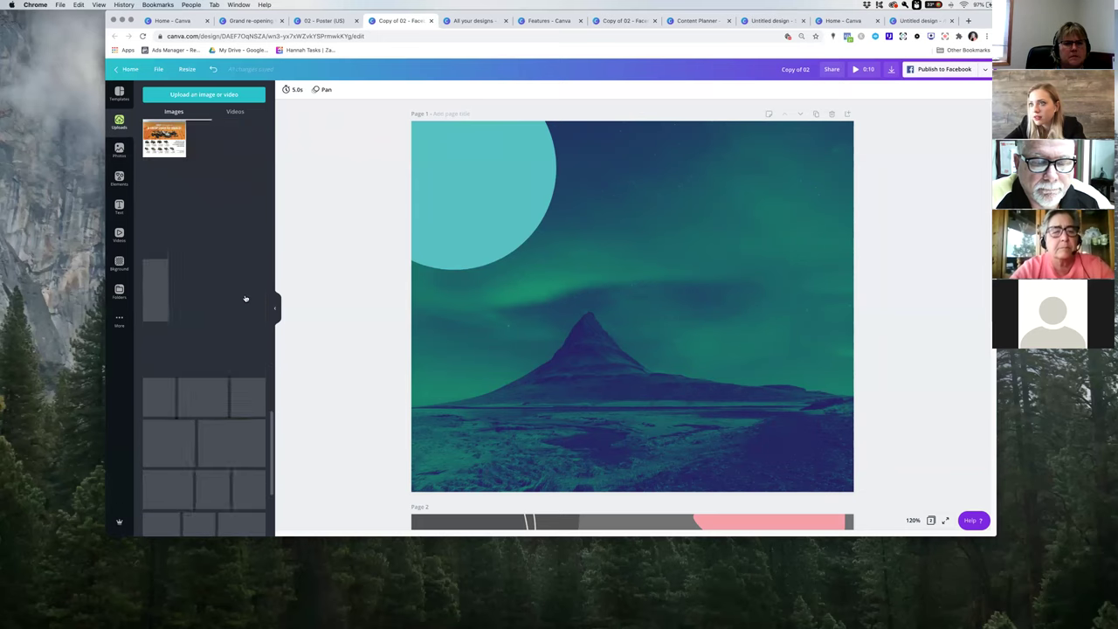
scroll(246, 299, down, 5)
scroll(218, 297, down, 10)
scroll(243, 313, up, 15)
scroll(243, 313, up, 20)
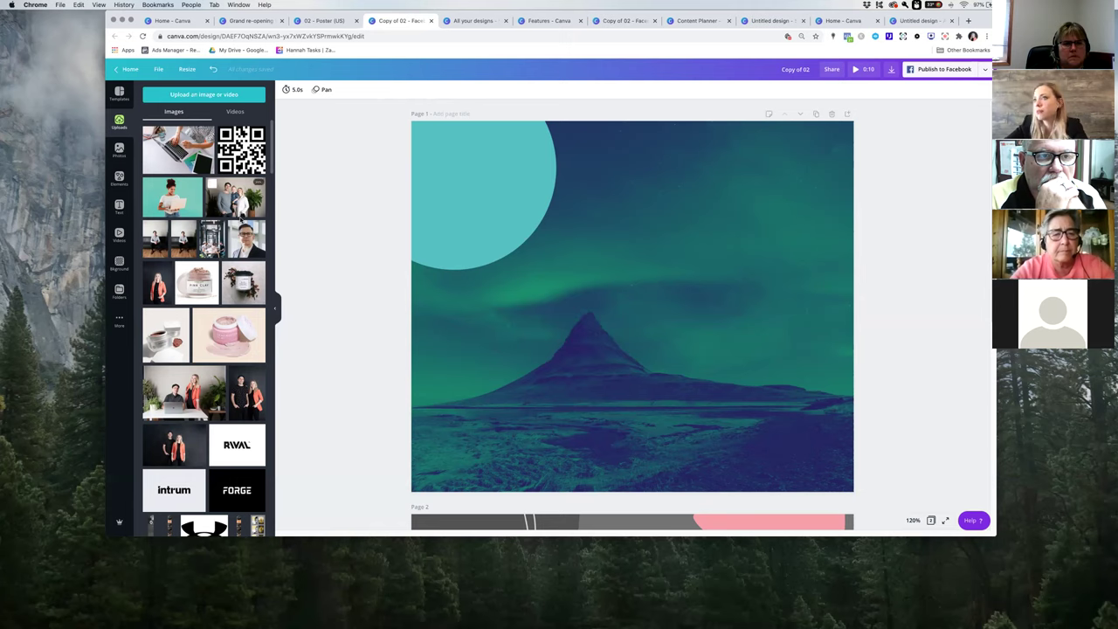
Place the uploaded Under Armour logo on the circle and shrink it to fit inside
scroll(166, 393, down, 2)
click(201, 446)
drag(621, 311, 476, 201)
drag(585, 290, 513, 208)
Fade the Under Armour logo with the transparency setting until it is barely visible on the circle
click(921, 89)
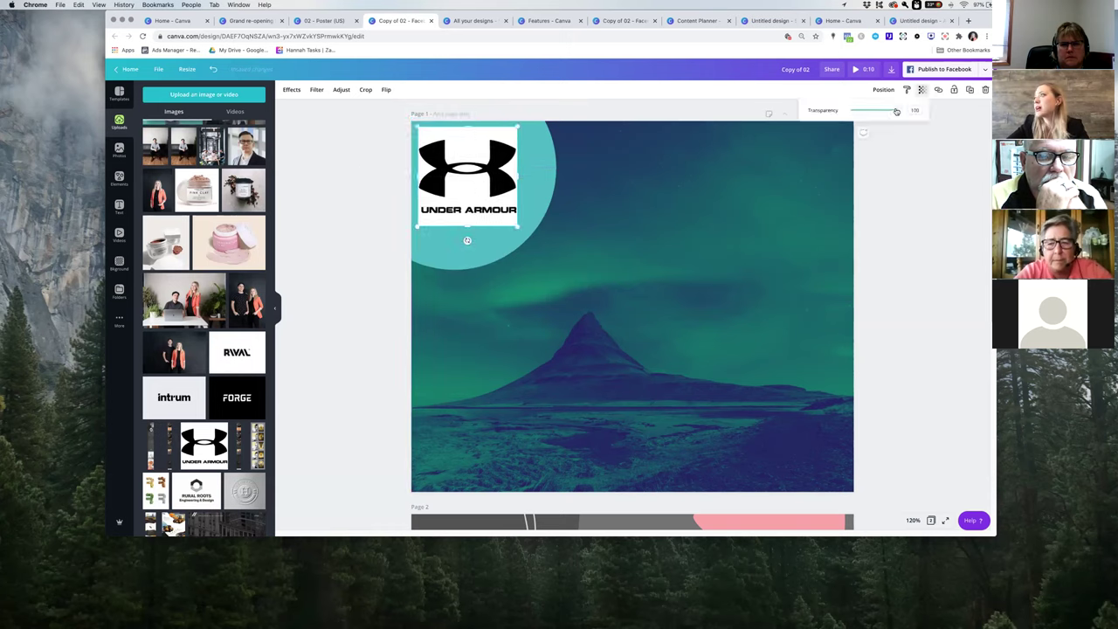
drag(905, 110, 853, 114)
click(934, 209)
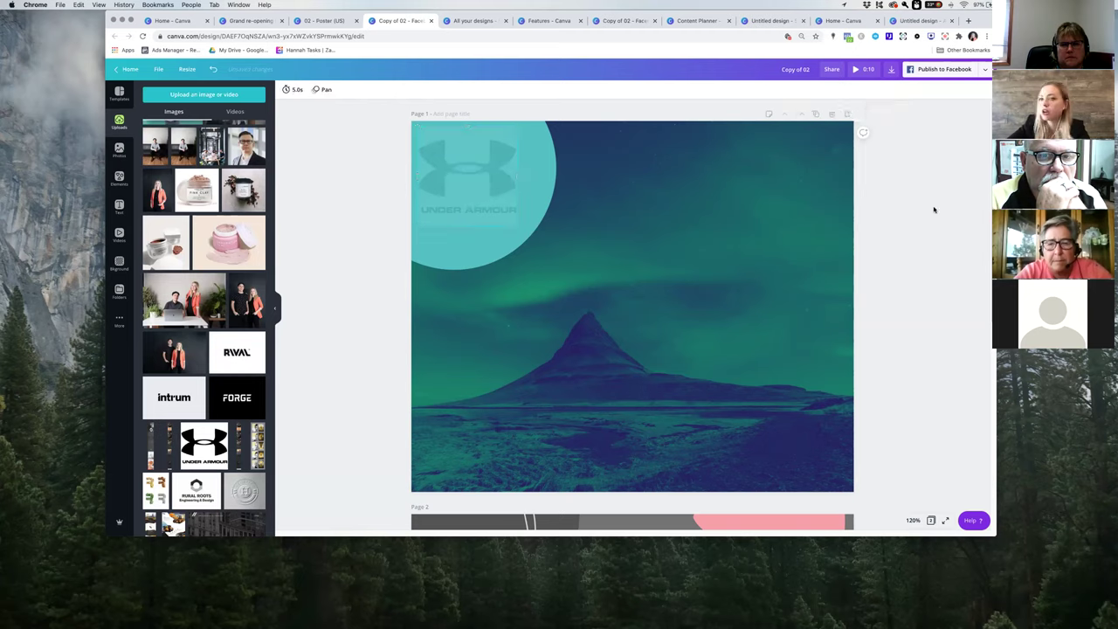
click(493, 197)
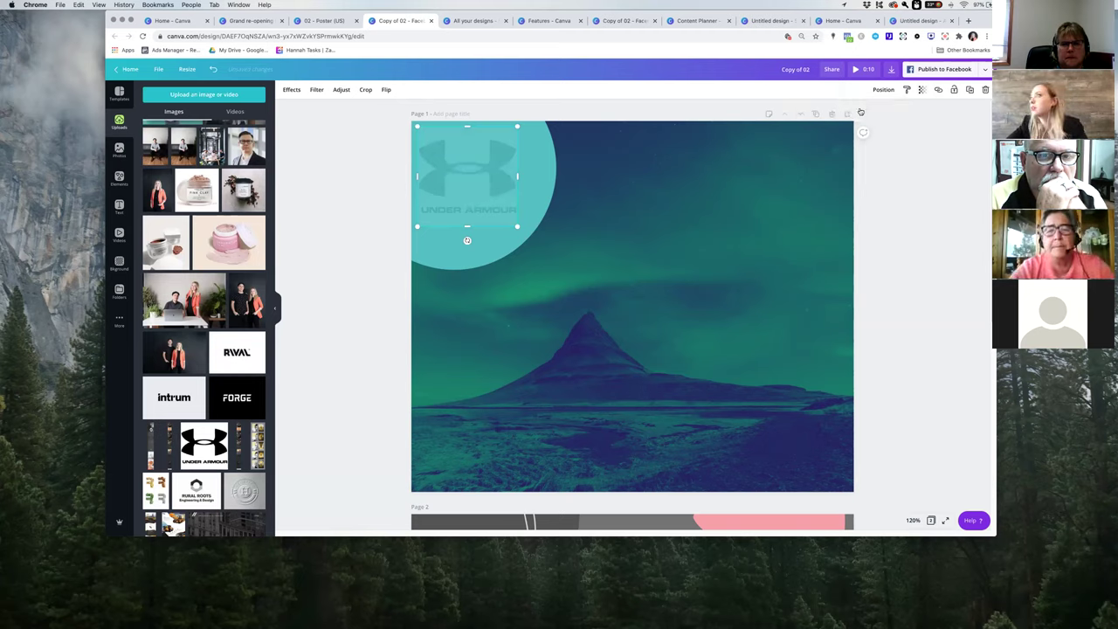
click(304, 219)
Delete the faded Under Armour logo and select the circle beneath it
click(494, 171)
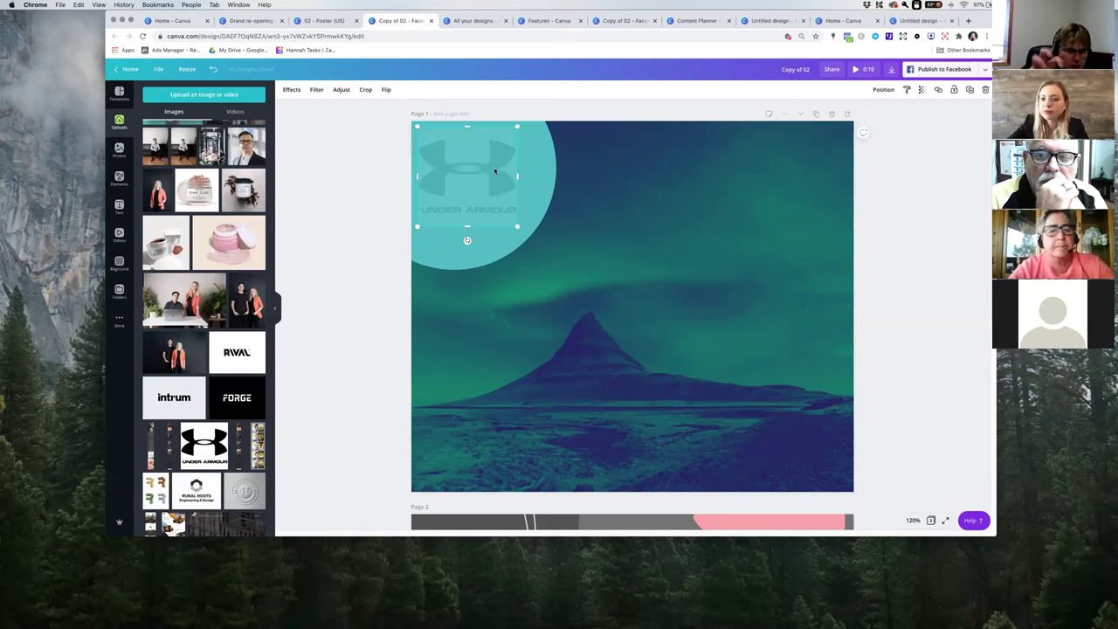
key(Delete)
click(477, 175)
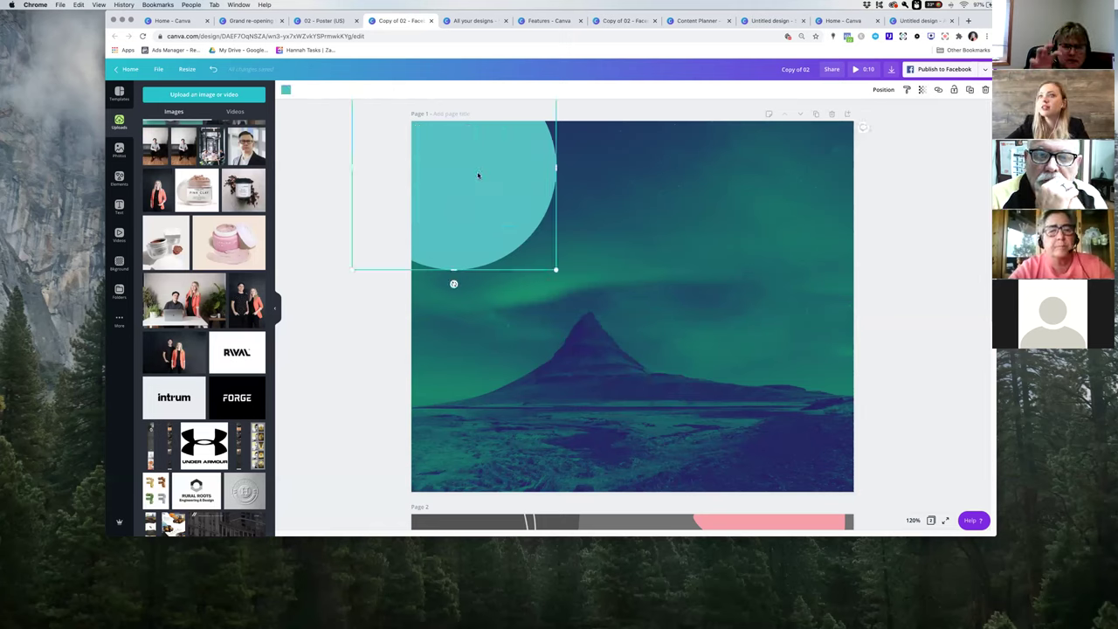
Try the uploaded portrait of the woman in the coral blazer on the page, and undo its placement
drag(158, 190, 434, 151)
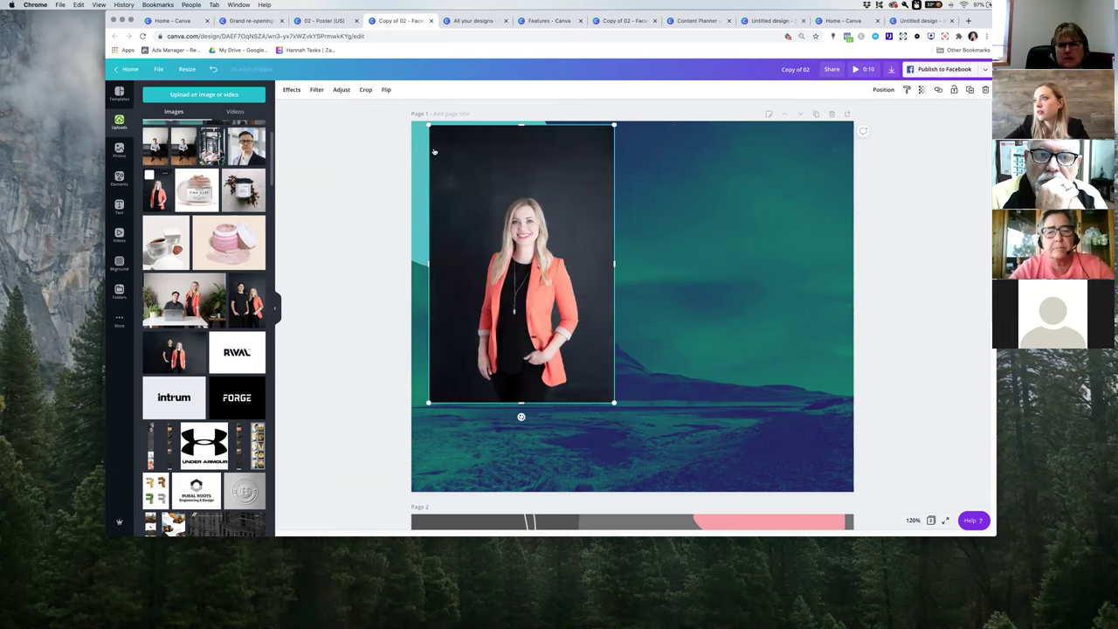
drag(478, 198, 511, 291)
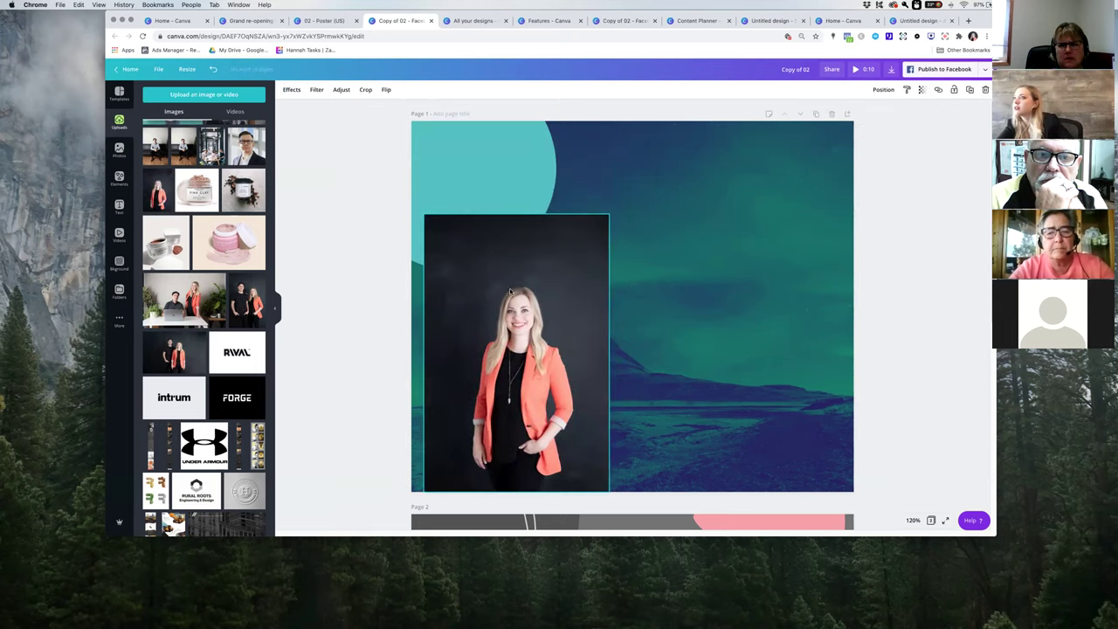
key(super+z)
key(super+z)
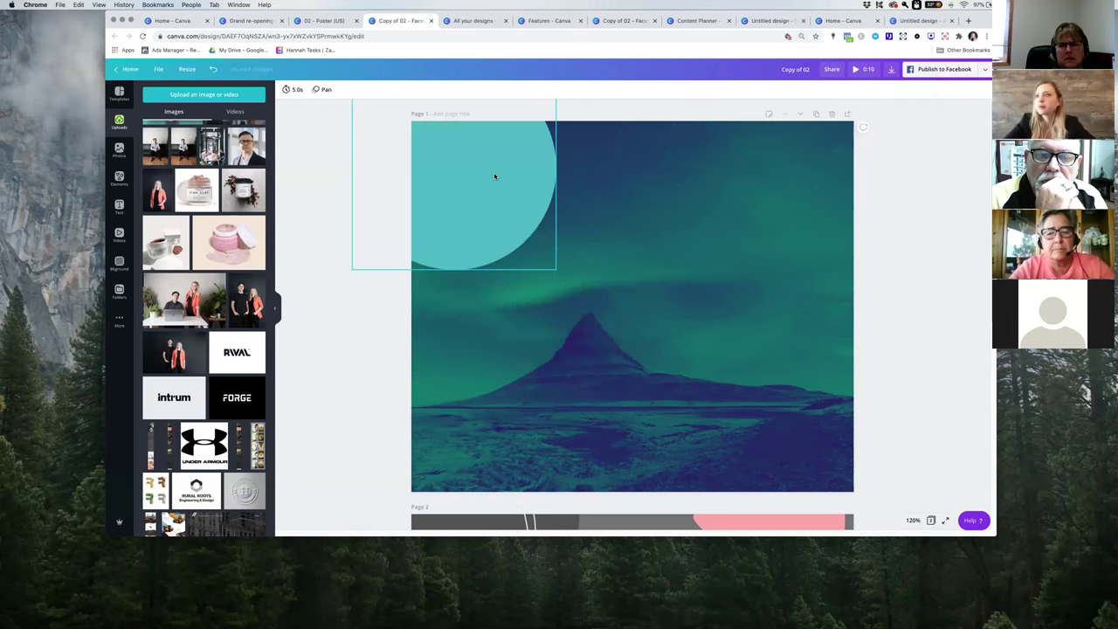
Try to paste the copied content onto the page over the turquoise circle, blocking the browser's clipboard access
right_click(484, 178)
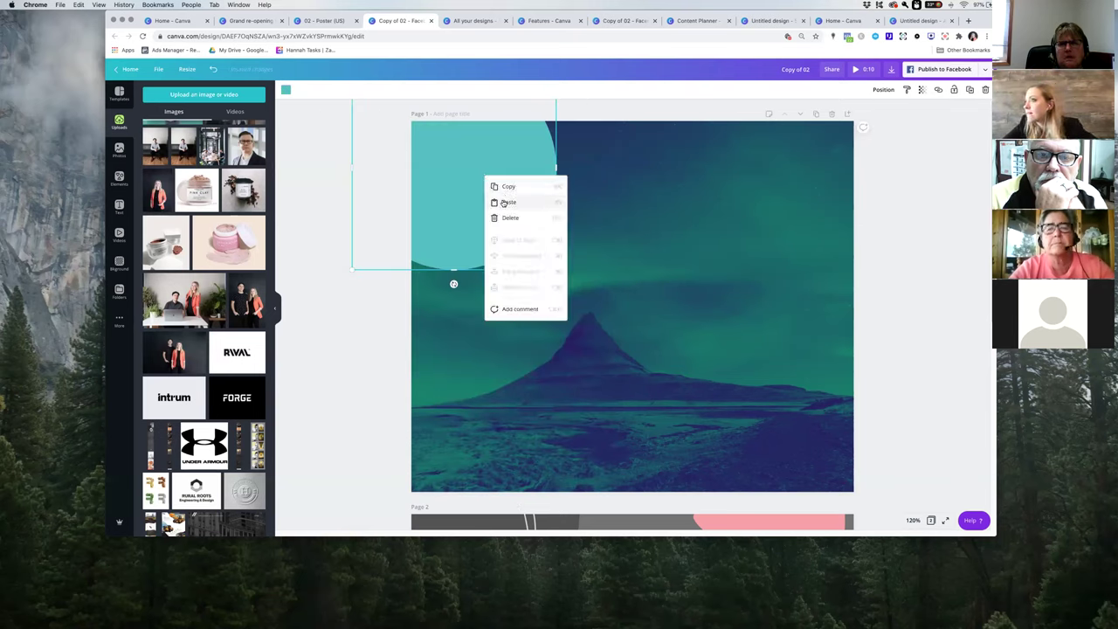
click(505, 202)
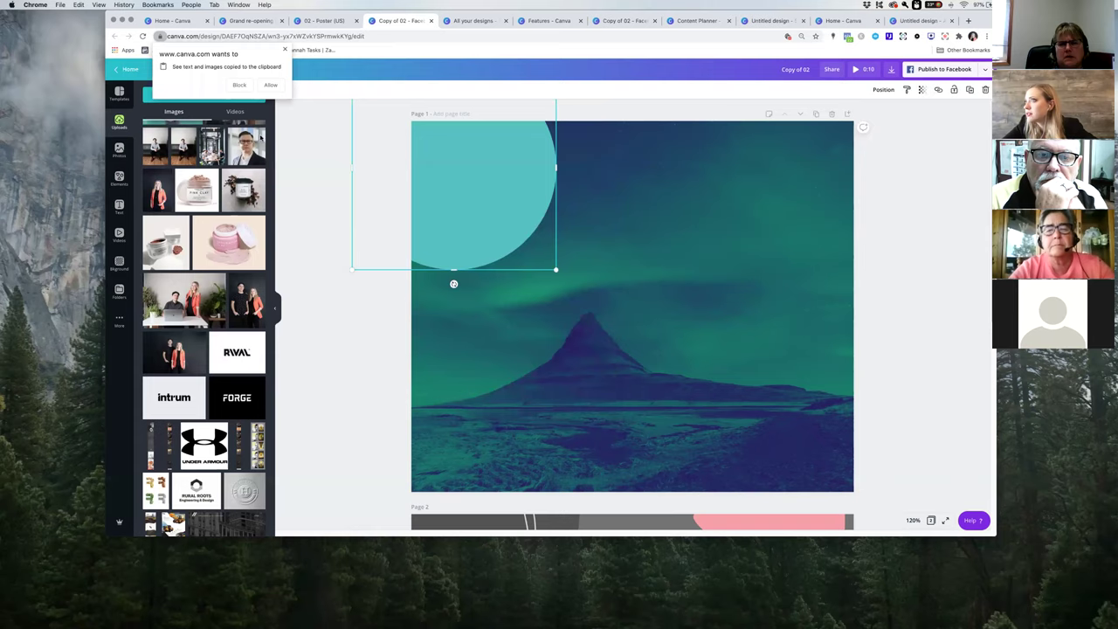
click(239, 85)
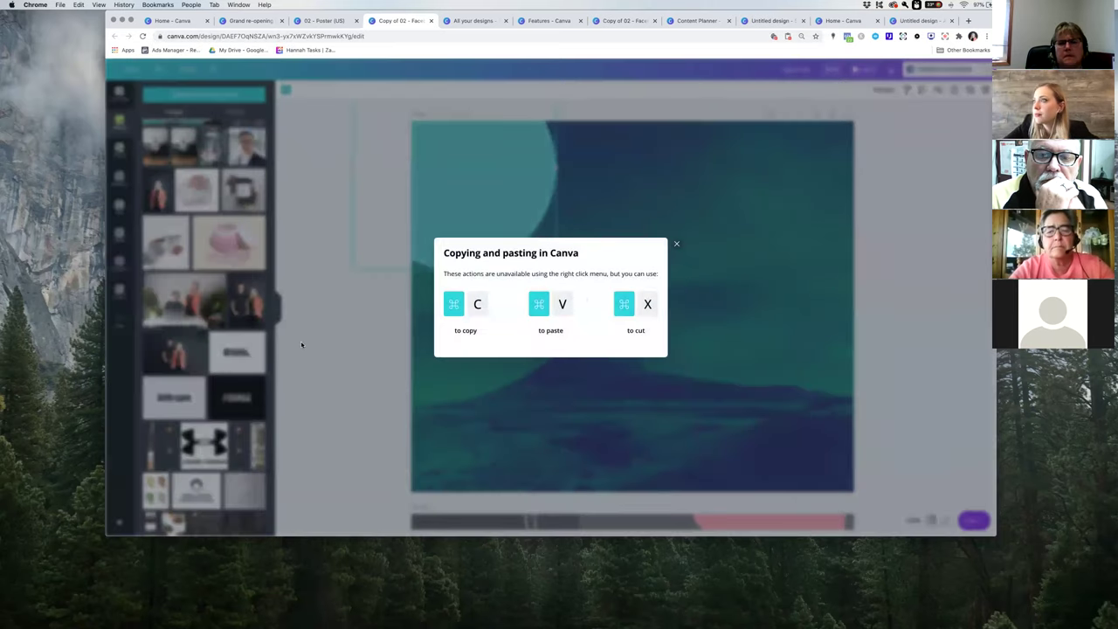
click(302, 344)
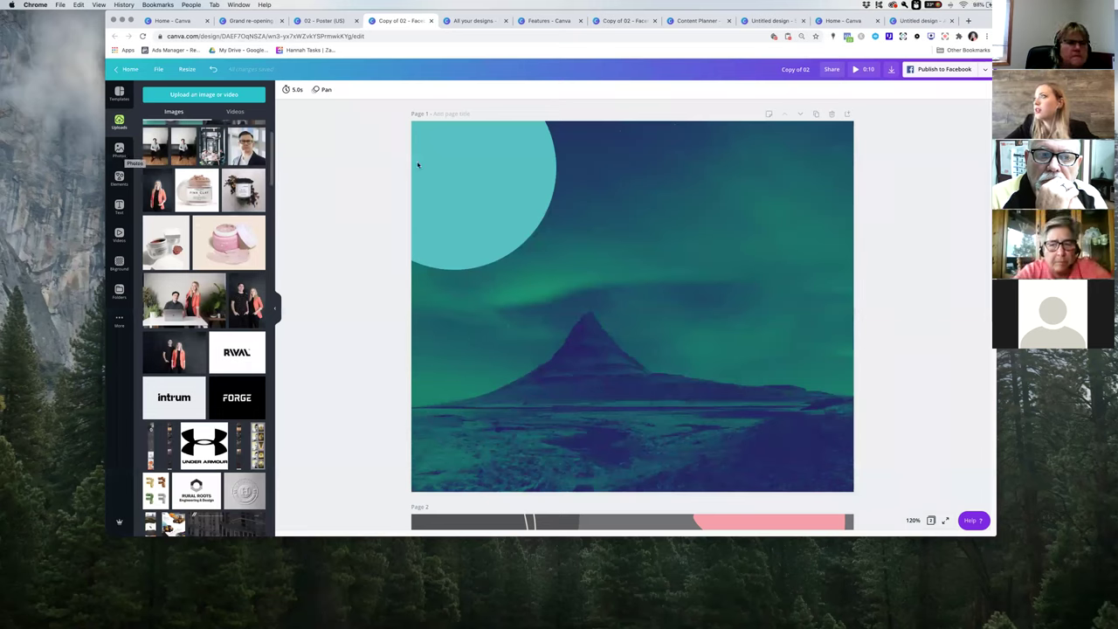
Add a circular photo frame from the elements library to page 1
click(119, 178)
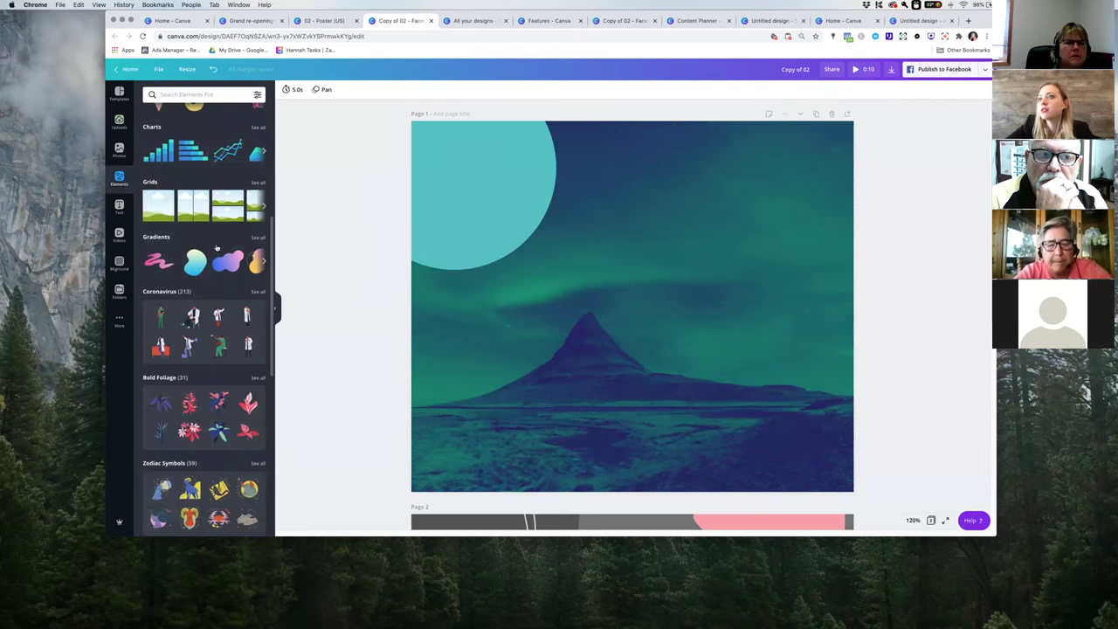
scroll(216, 249, up, 5)
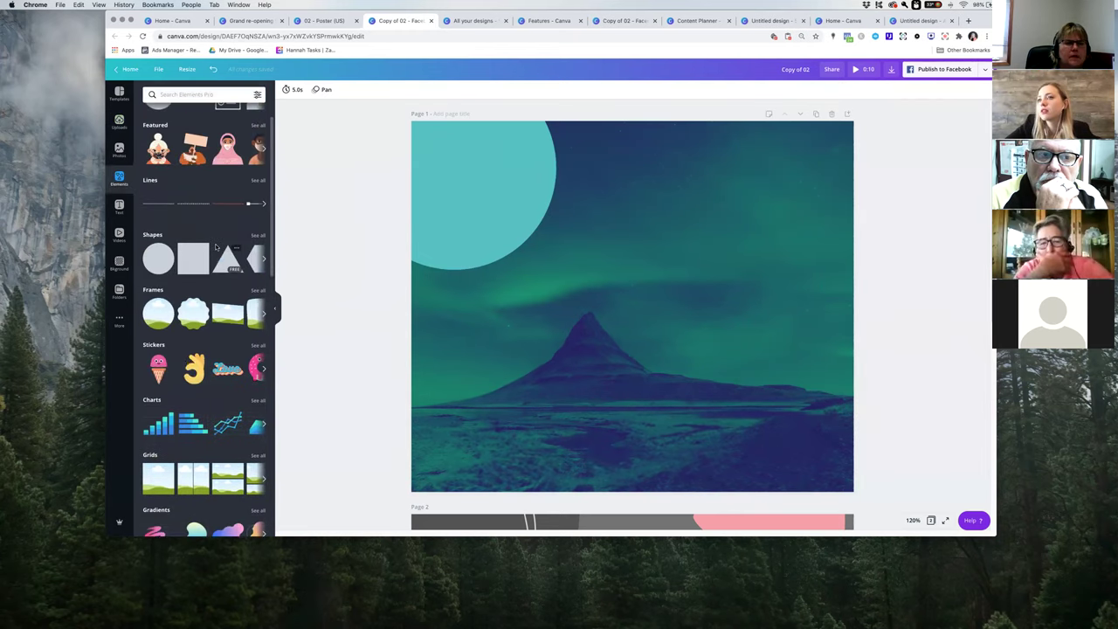
click(156, 314)
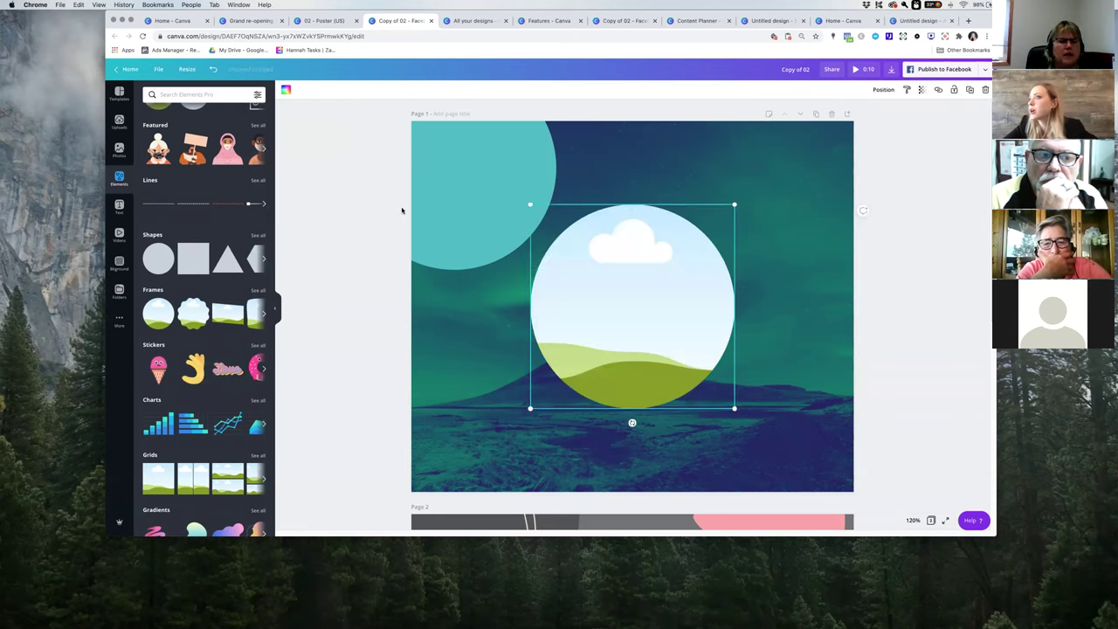
Fill the circular frame with the recently used photo of the aurora over the mountain
click(119, 124)
click(119, 147)
click(164, 171)
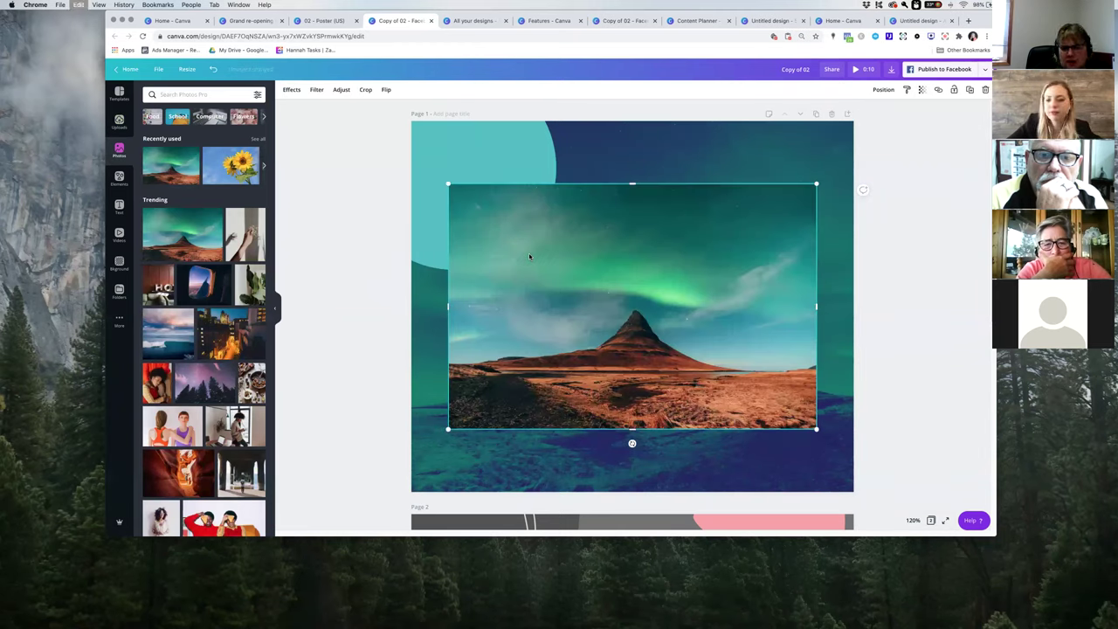
key(super+z)
drag(171, 166, 589, 276)
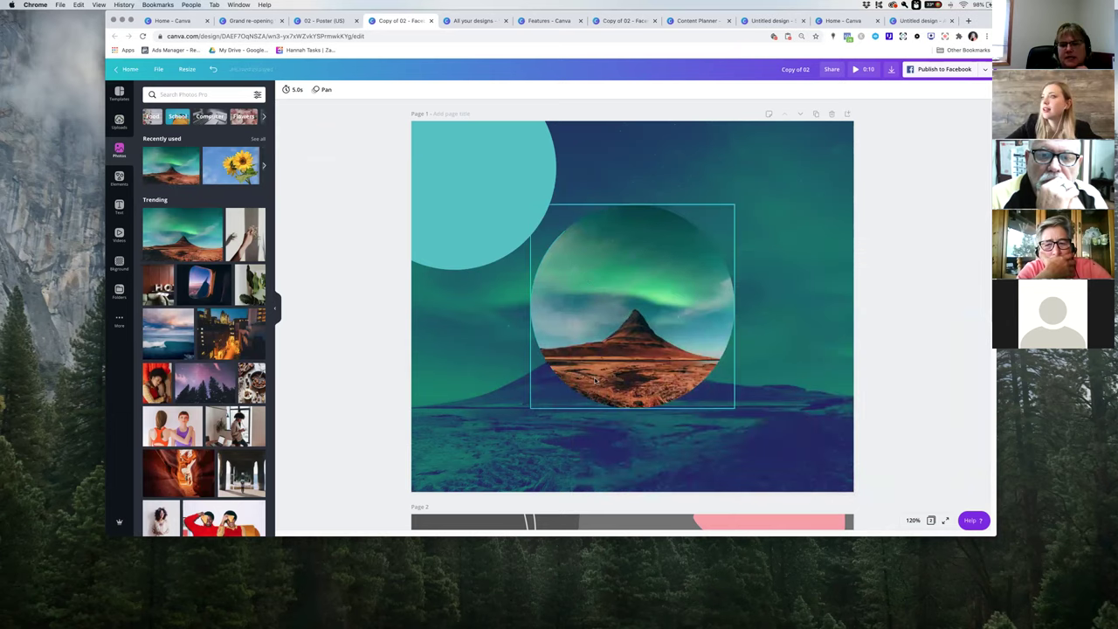
Enlarge and reposition the aurora photo inside the circular frame so only the sky fills the circle
click(636, 320)
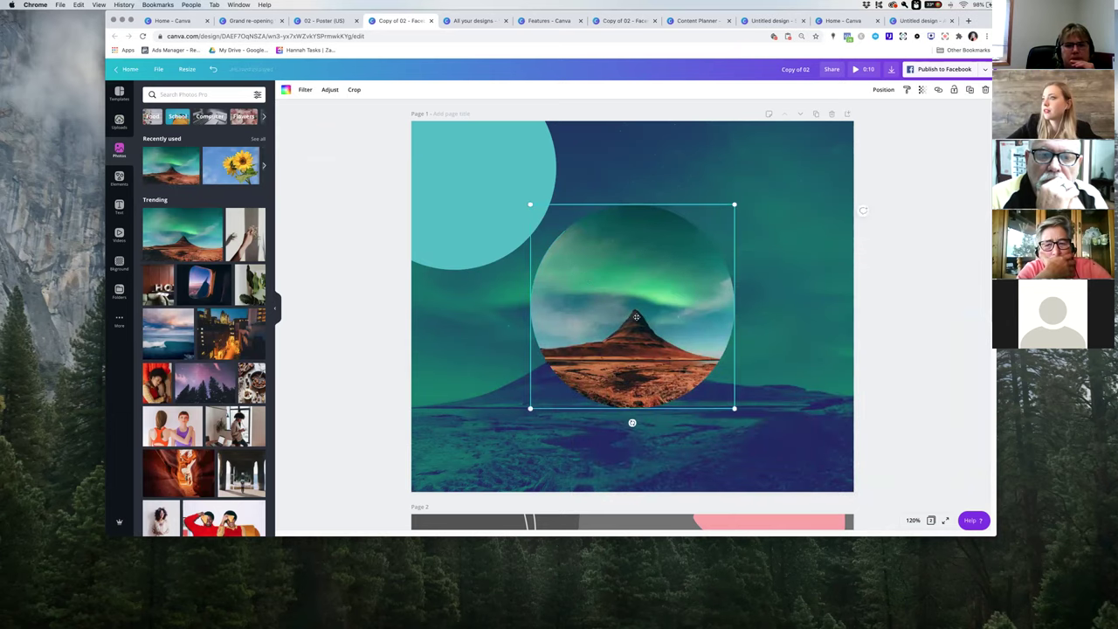
double_click(636, 318)
key(Escape)
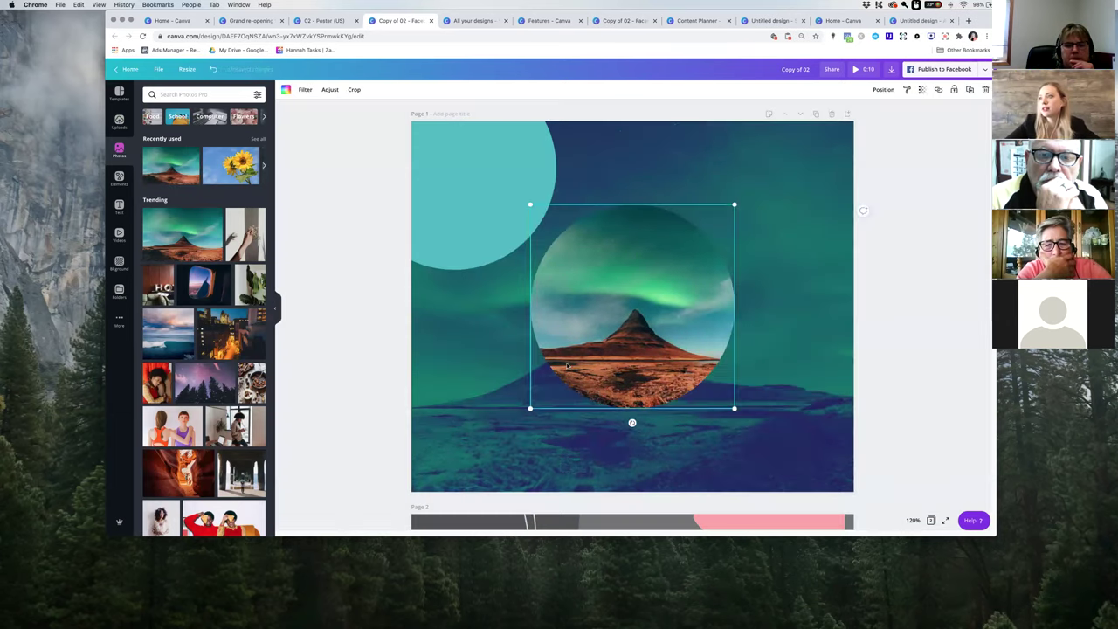
double_click(567, 364)
drag(479, 409, 339, 502)
drag(611, 339, 590, 336)
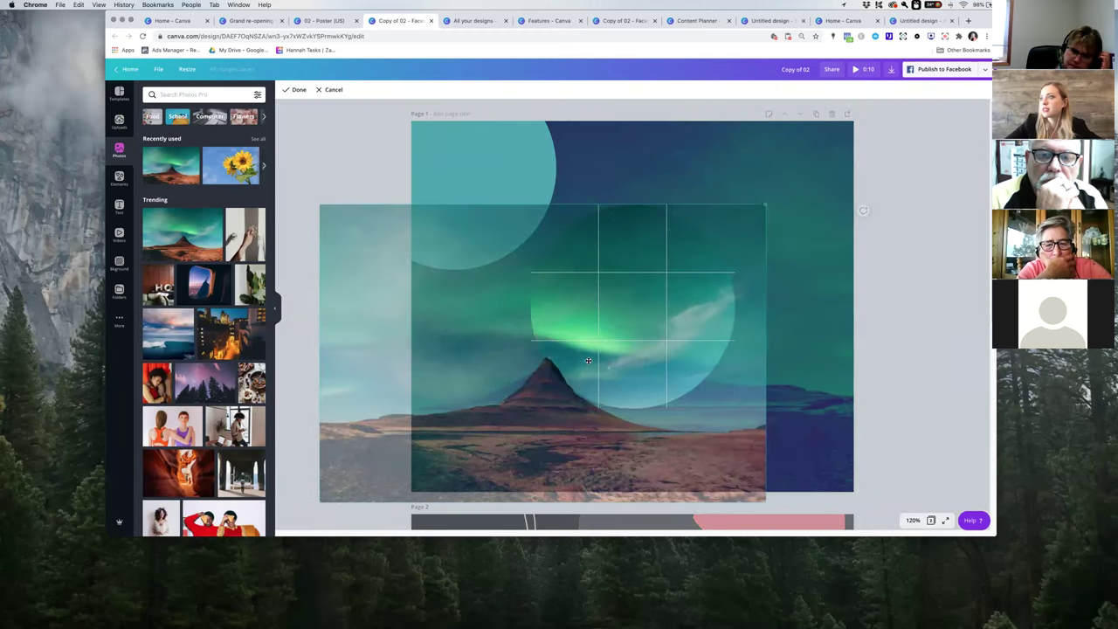
drag(318, 499, 281, 533)
click(347, 170)
Delete the turquoise circle and move the photo-filled circular frame to the upper-right corner of page 1
drag(720, 356, 809, 294)
click(476, 223)
key(Delete)
click(643, 202)
drag(643, 203, 673, 168)
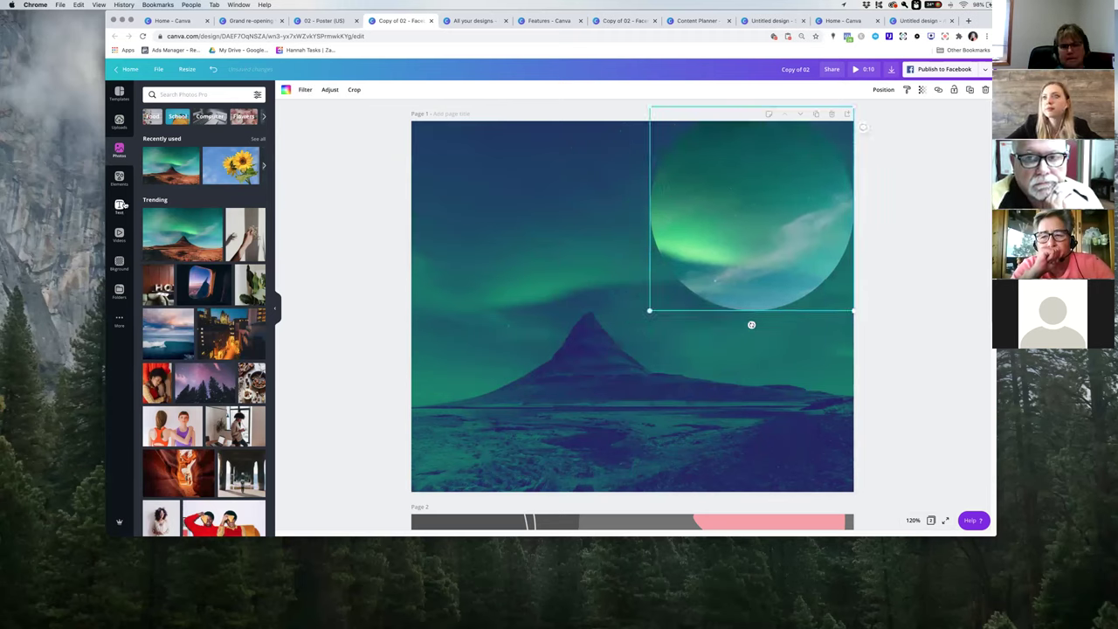
Add a scalloped frame, shrink it and place it in the upper-left part of page 1
click(119, 178)
scroll(178, 225, down, 1)
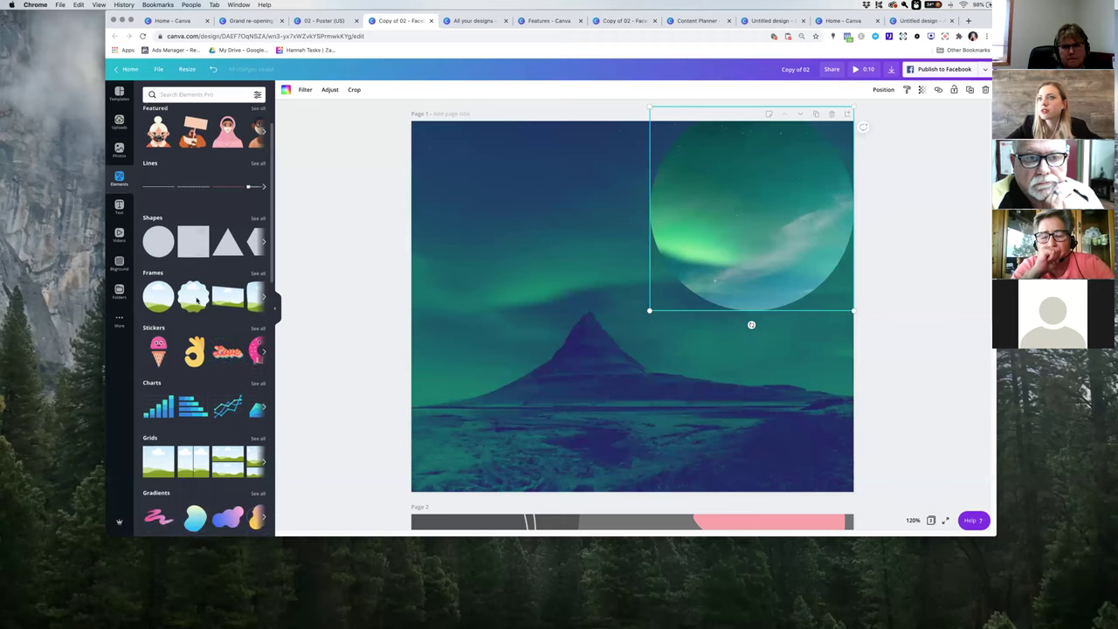
click(193, 295)
drag(603, 288, 534, 290)
drag(666, 205, 582, 288)
drag(524, 349, 522, 225)
Fill the scalloped frame with the aurora mountain photo and enlarge the photo so only sky fills the frame
click(118, 148)
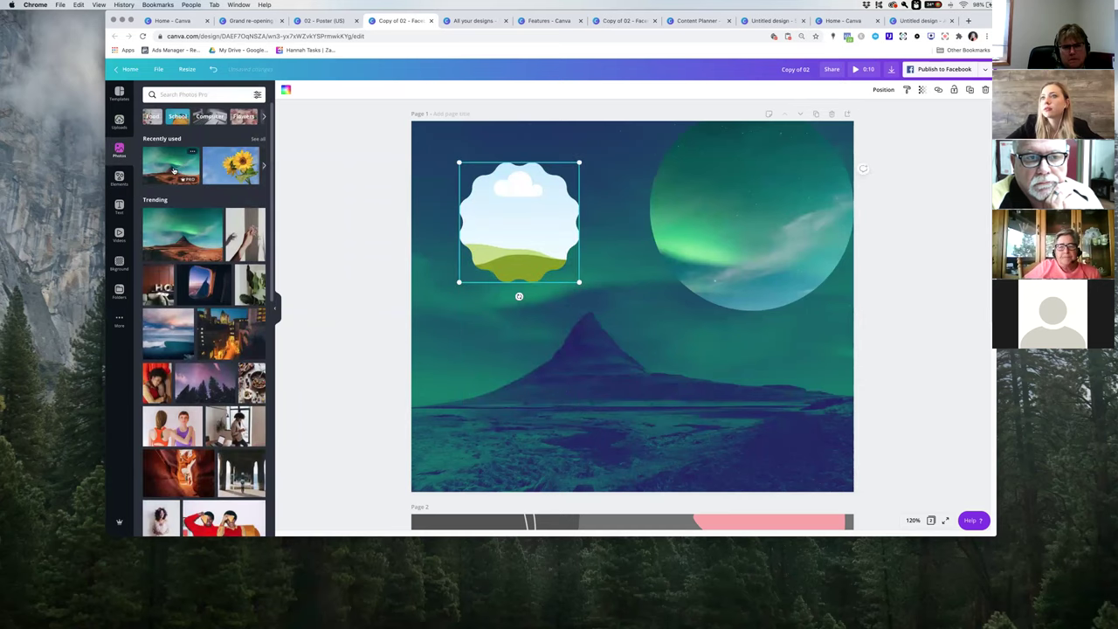
mouse_move(174, 169)
mouse_down()
mouse_move(287, 167)
mouse_move(541, 228)
mouse_move(516, 205)
mouse_move(507, 215)
mouse_up()
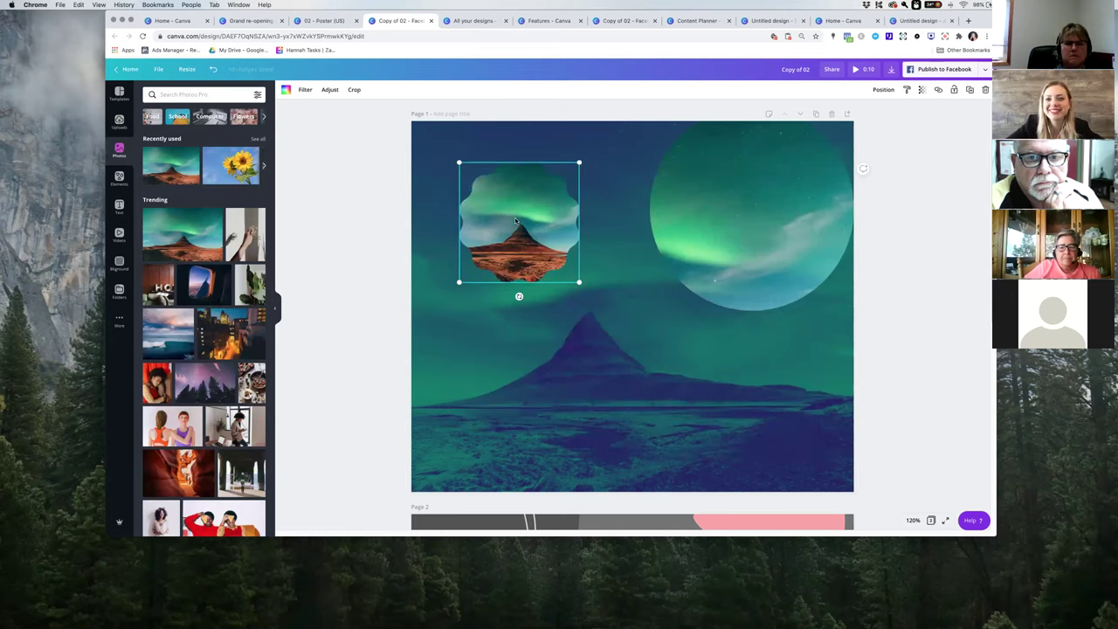
double_click(554, 238)
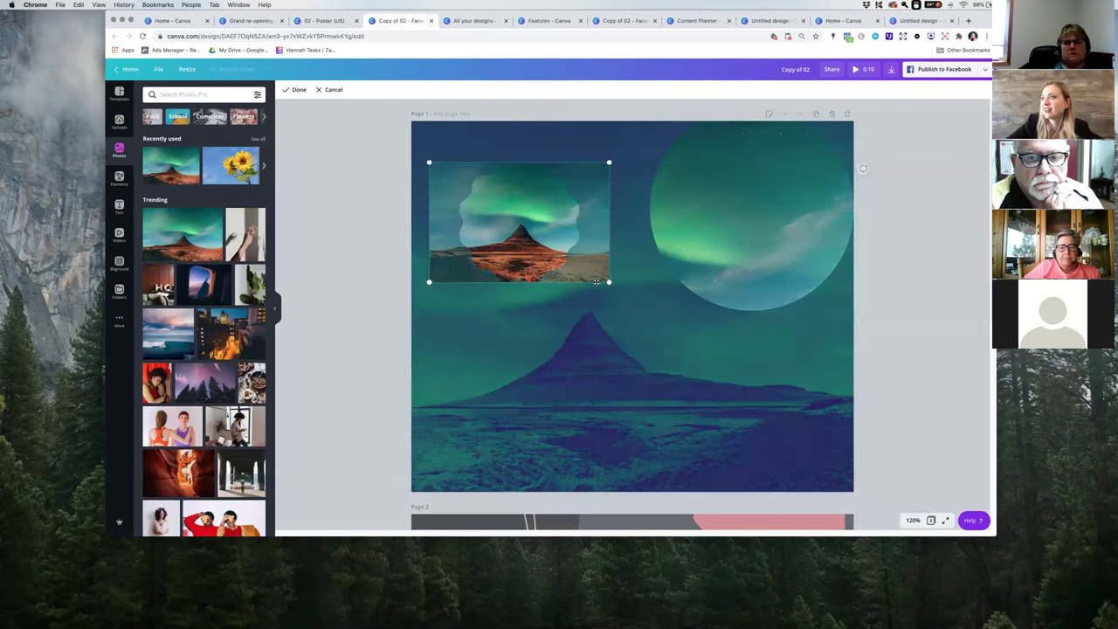
drag(609, 282, 797, 406)
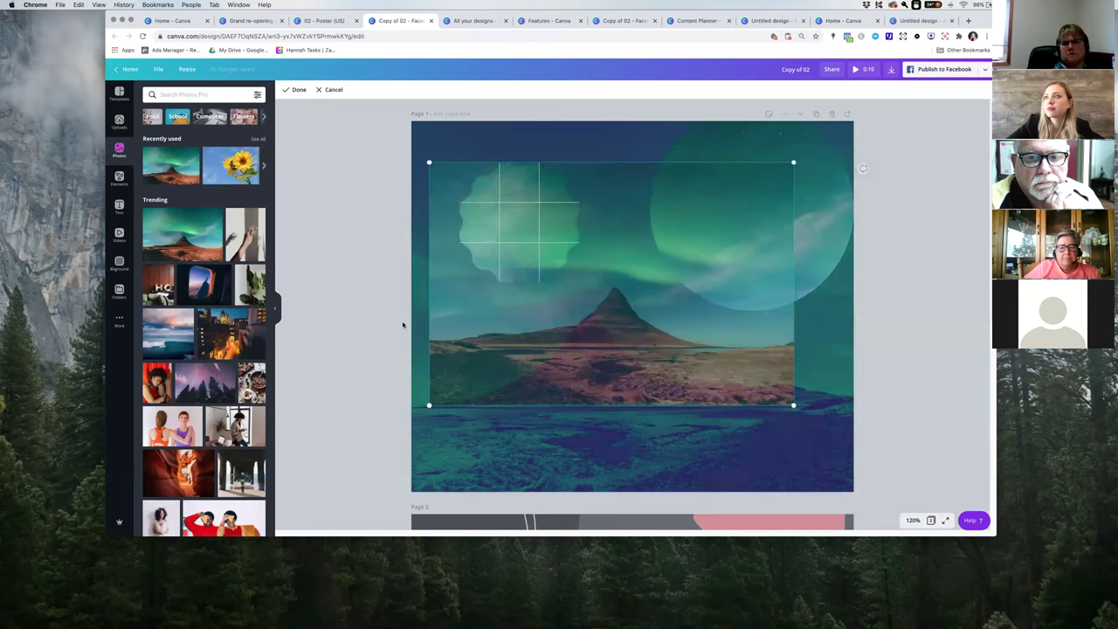
click(385, 312)
Adjust the transparency of the scalloped frame so it blends faintly into the background
click(545, 254)
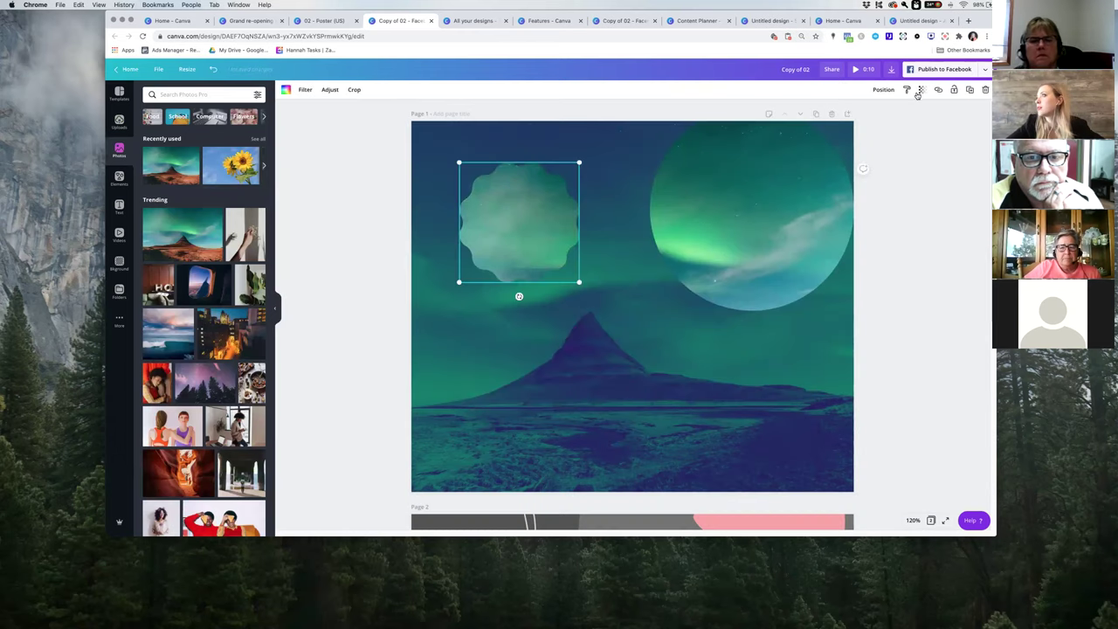
click(921, 90)
click(869, 111)
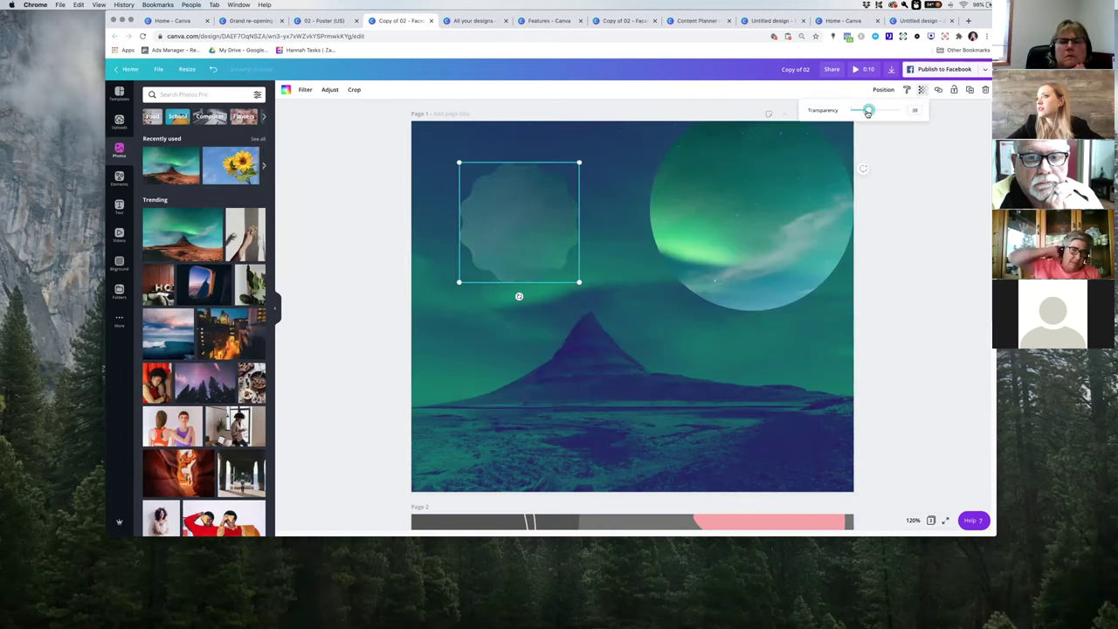
click(357, 288)
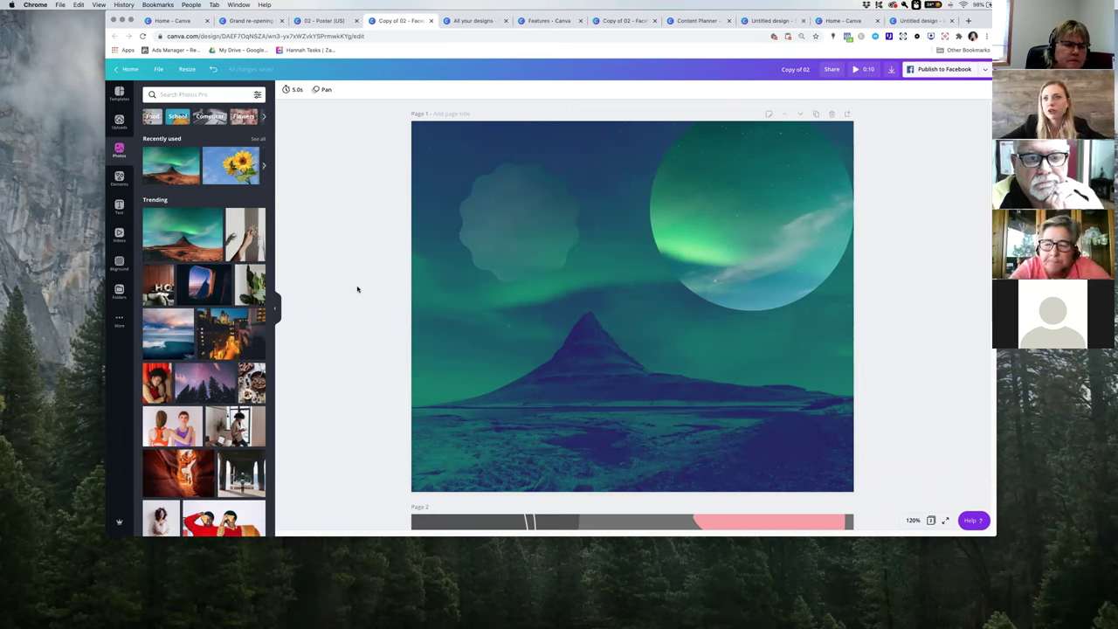
Add a square shape to page 1 and reduce its height to make a flat turquoise rectangle
click(119, 180)
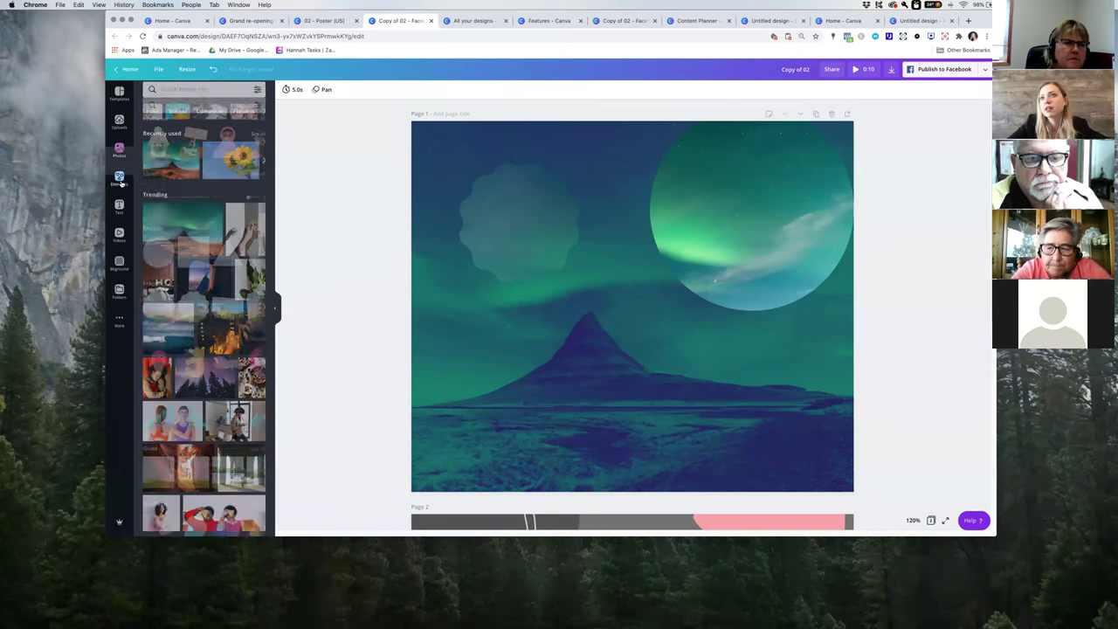
scroll(200, 252, down, 3)
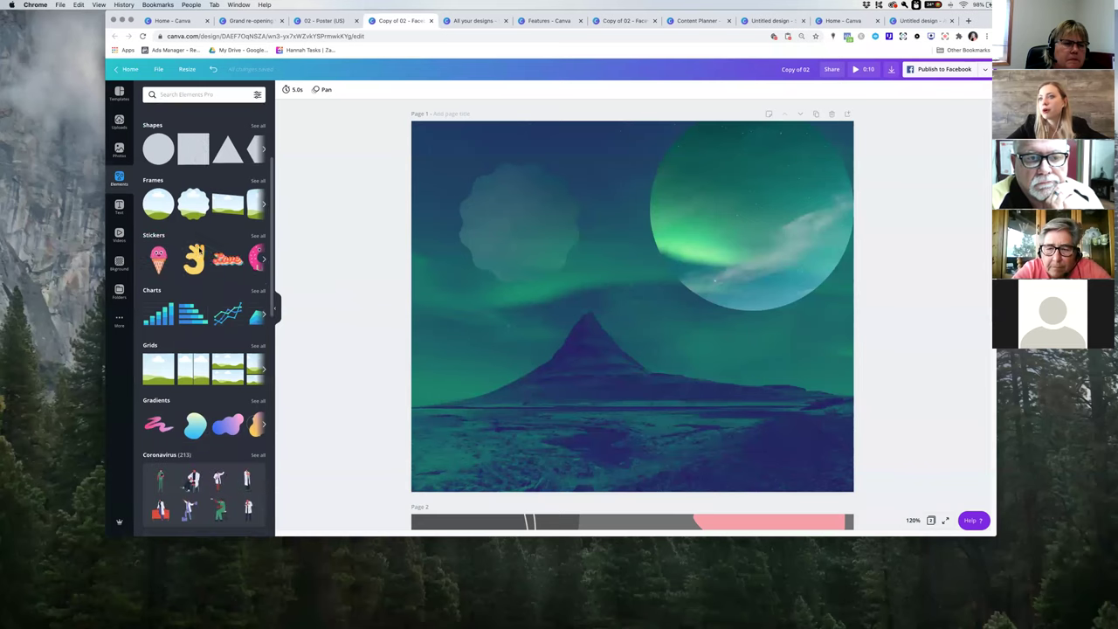
scroll(199, 251, up, 2)
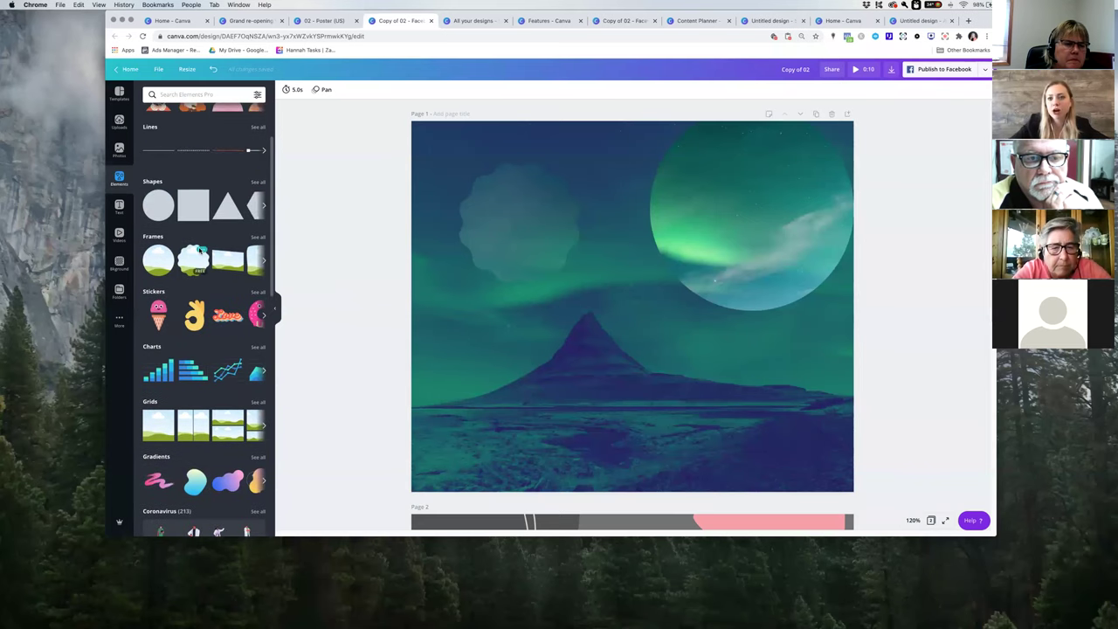
click(193, 205)
drag(632, 204, 632, 365)
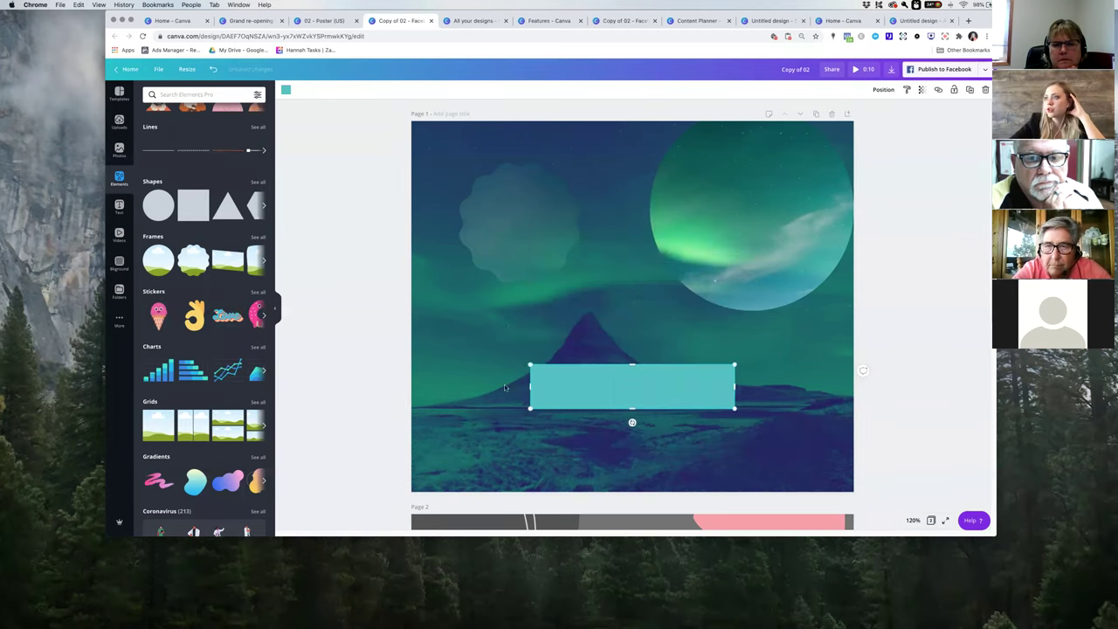
Stretch the turquoise rectangle past both page edges, align it with the page bottom and make it slightly taller
drag(315, 385, 317, 385)
drag(497, 371, 567, 455)
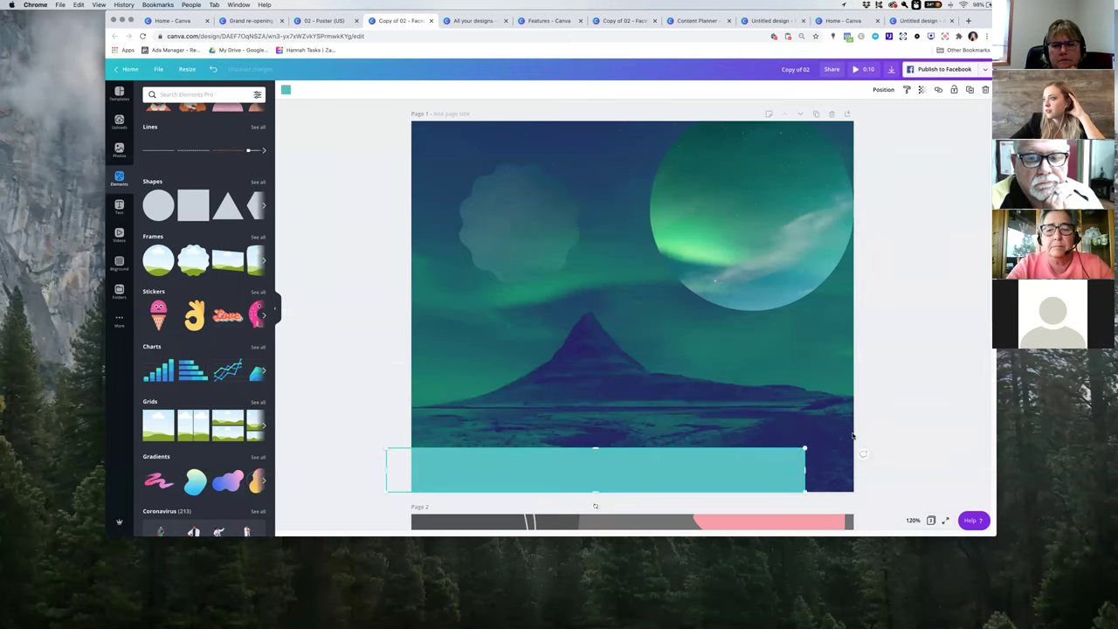
drag(890, 427, 888, 436)
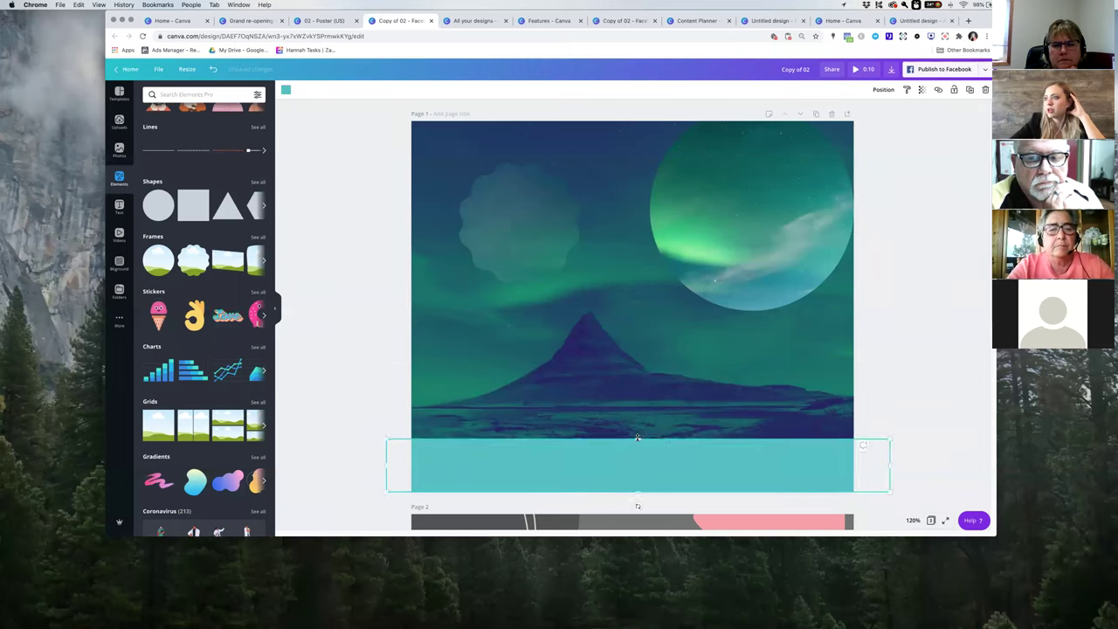
mouse_move(638, 442)
mouse_down()
mouse_move(631, 474)
mouse_move(627, 437)
mouse_move(617, 436)
mouse_up()
key(Escape)
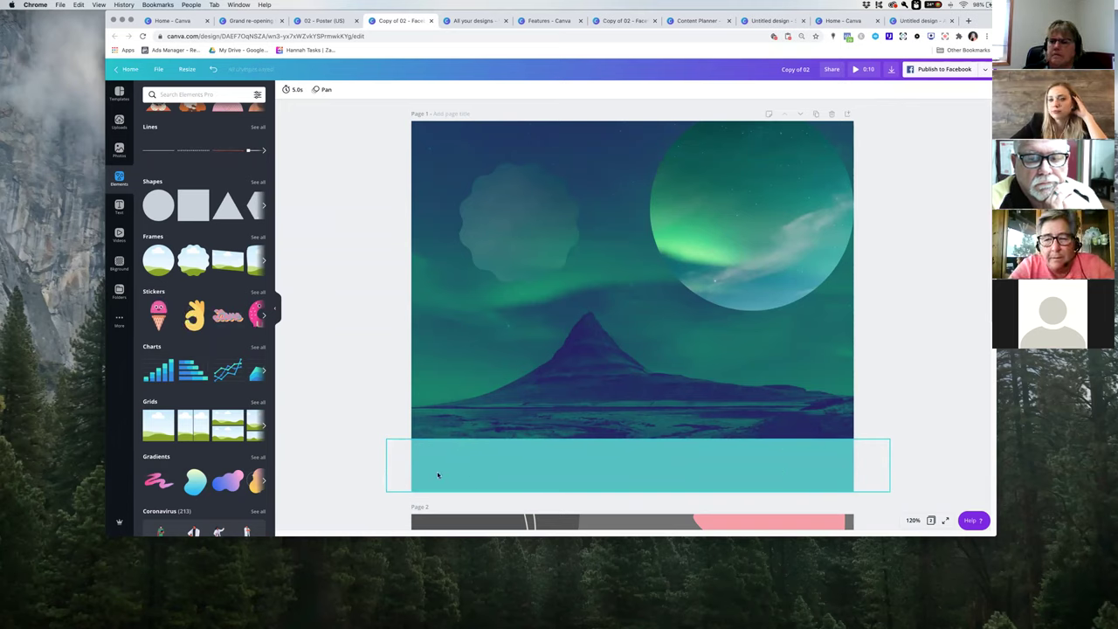
Review the text styles, uploads and elements libraries, and the list of additional apps and integrations
click(117, 208)
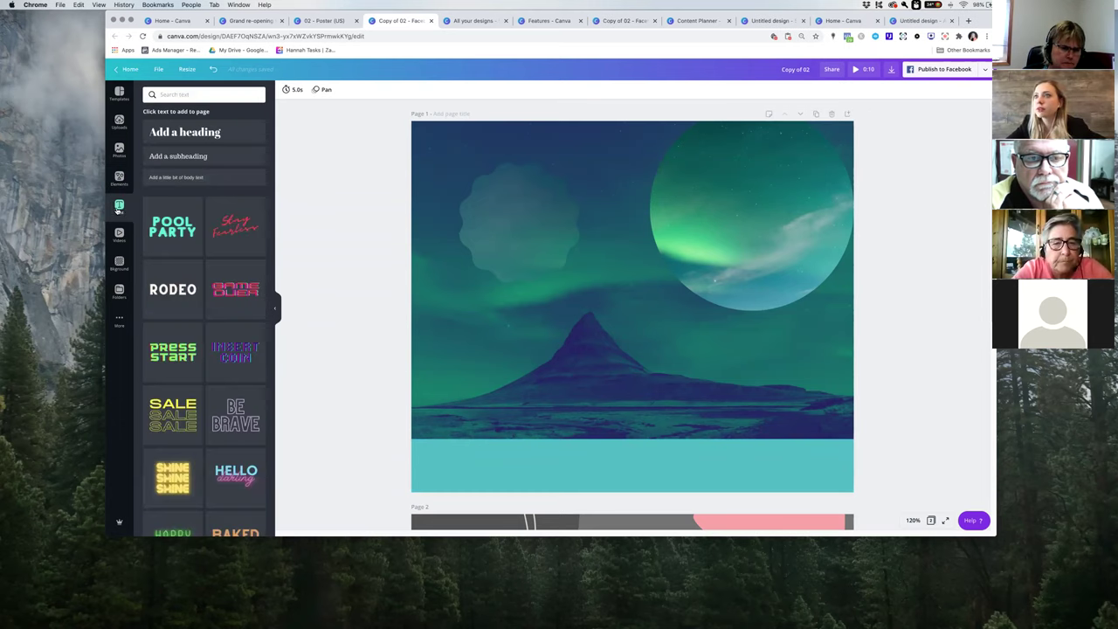
click(119, 120)
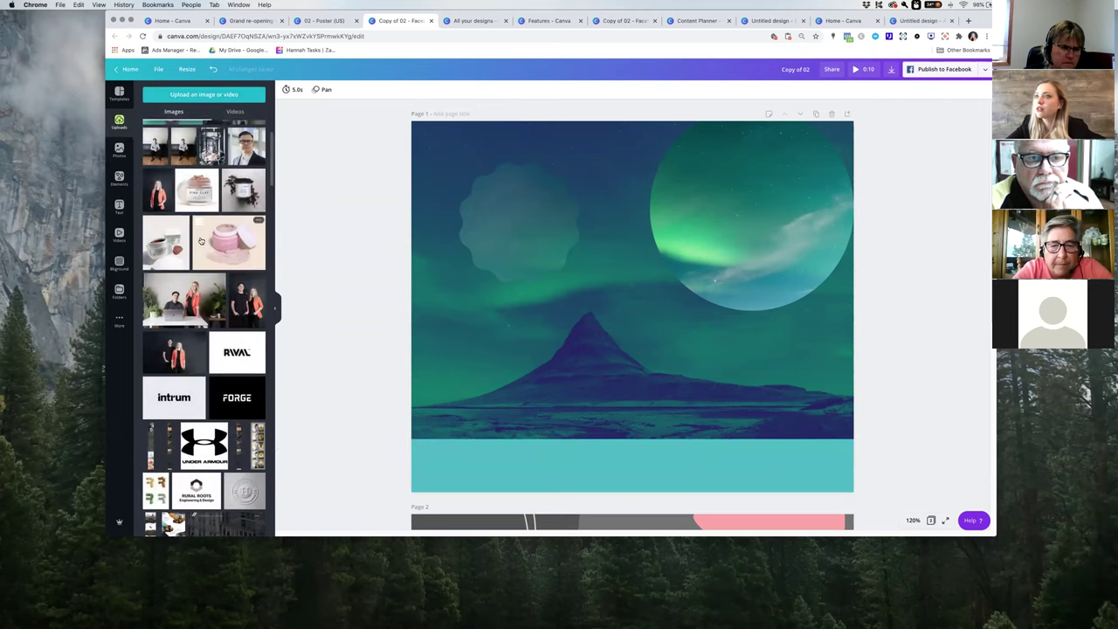
scroll(201, 242, down, 3)
click(119, 173)
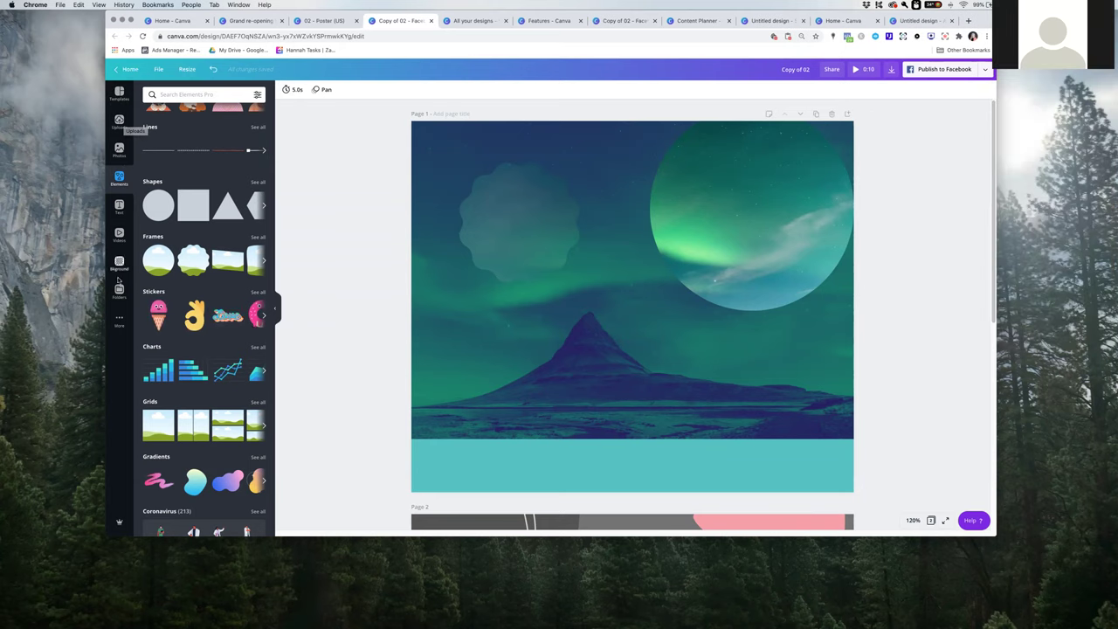
click(120, 323)
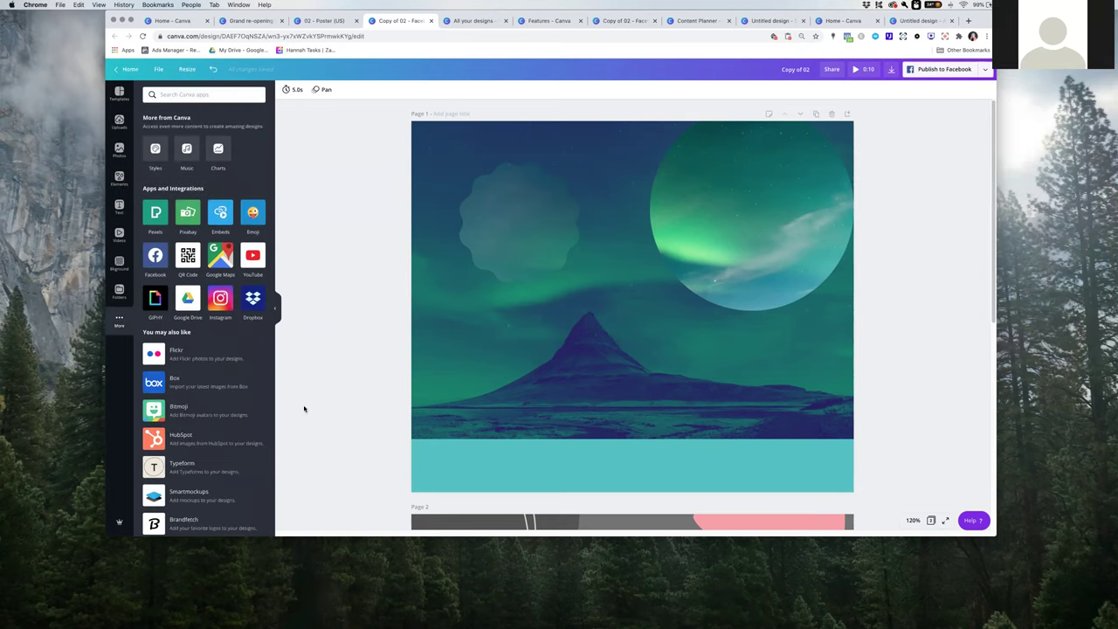
scroll(228, 393, down, 2)
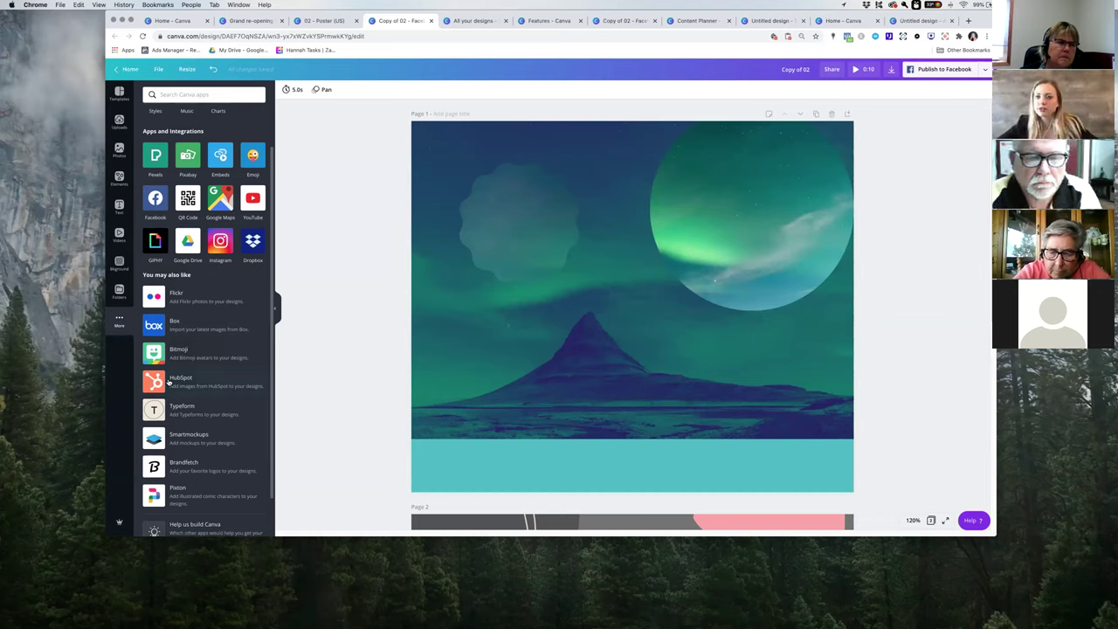
scroll(197, 335, down, 2)
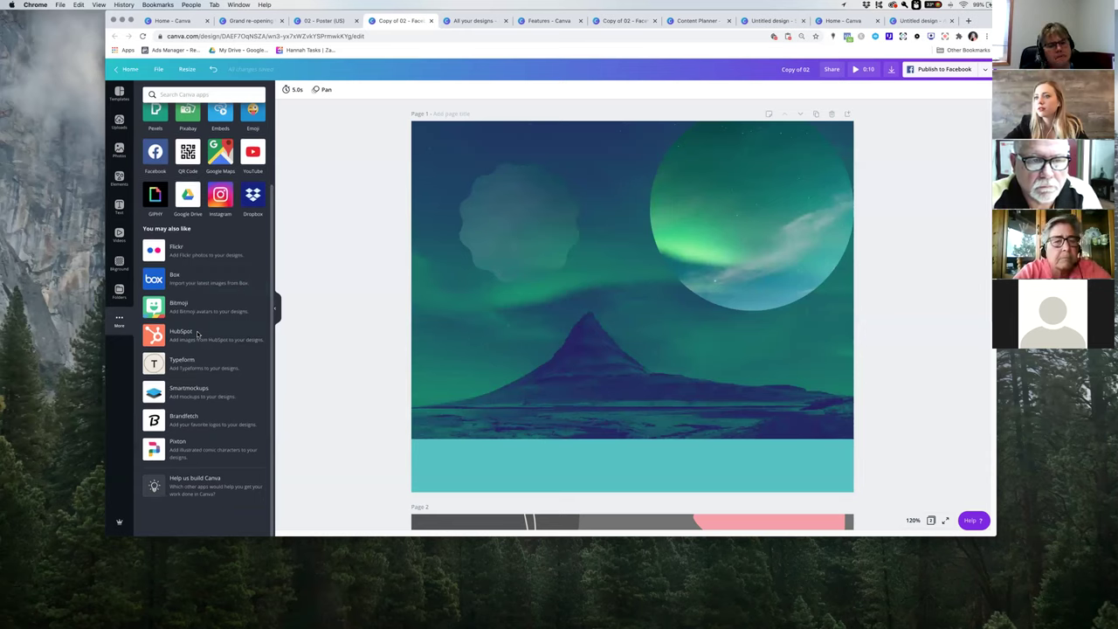
scroll(194, 325, up, 1)
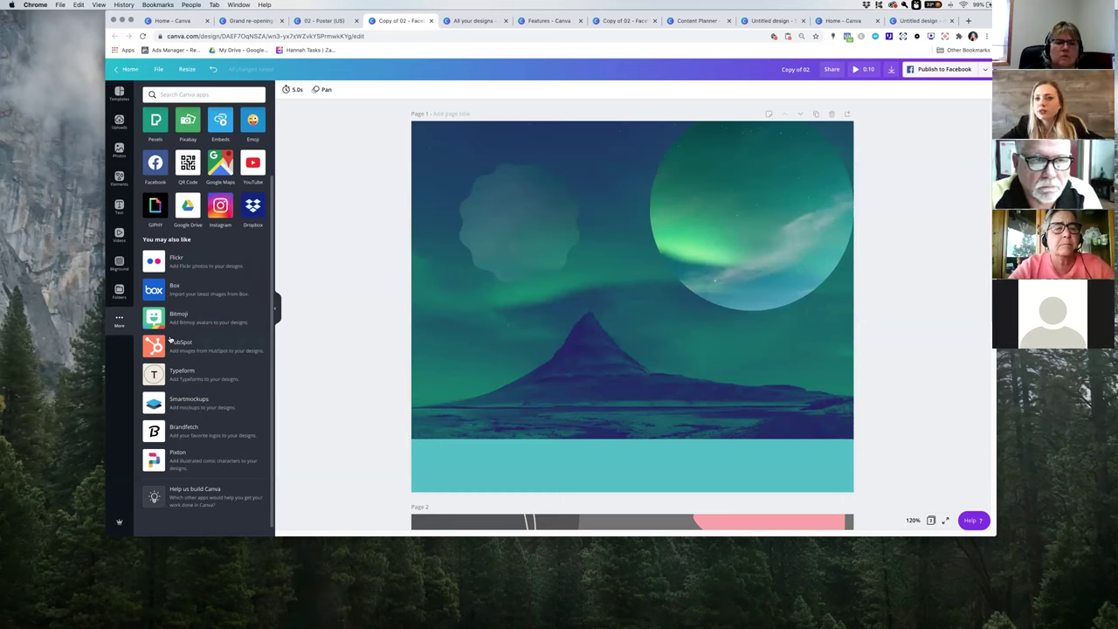
Return to the home page and reopen the Copy of 02 design from the full list of designs
click(125, 72)
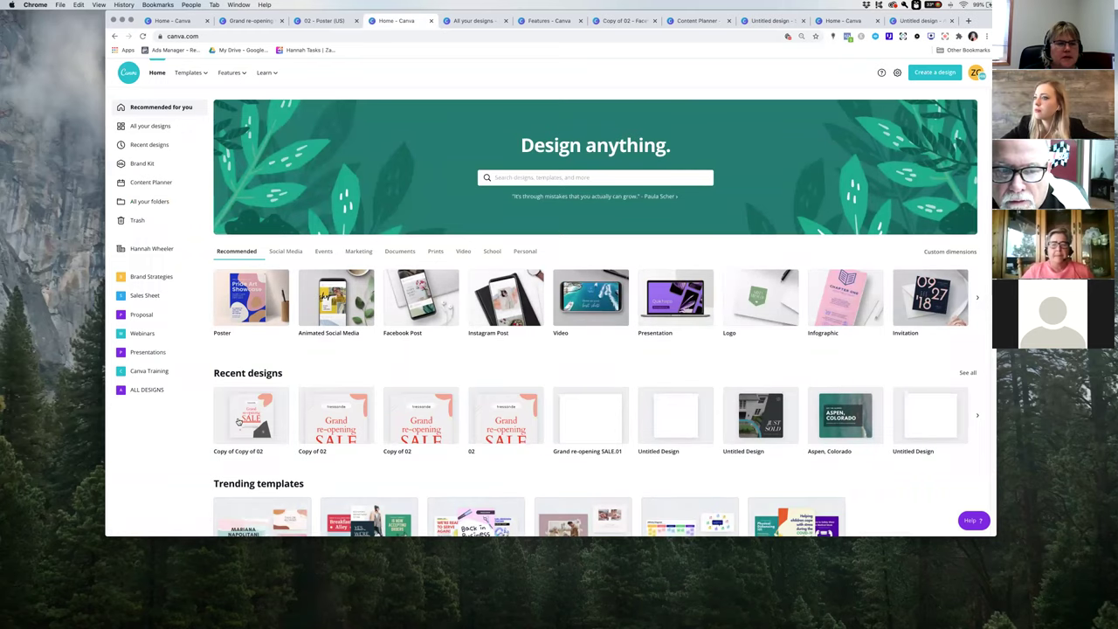
scroll(237, 422, down, 5)
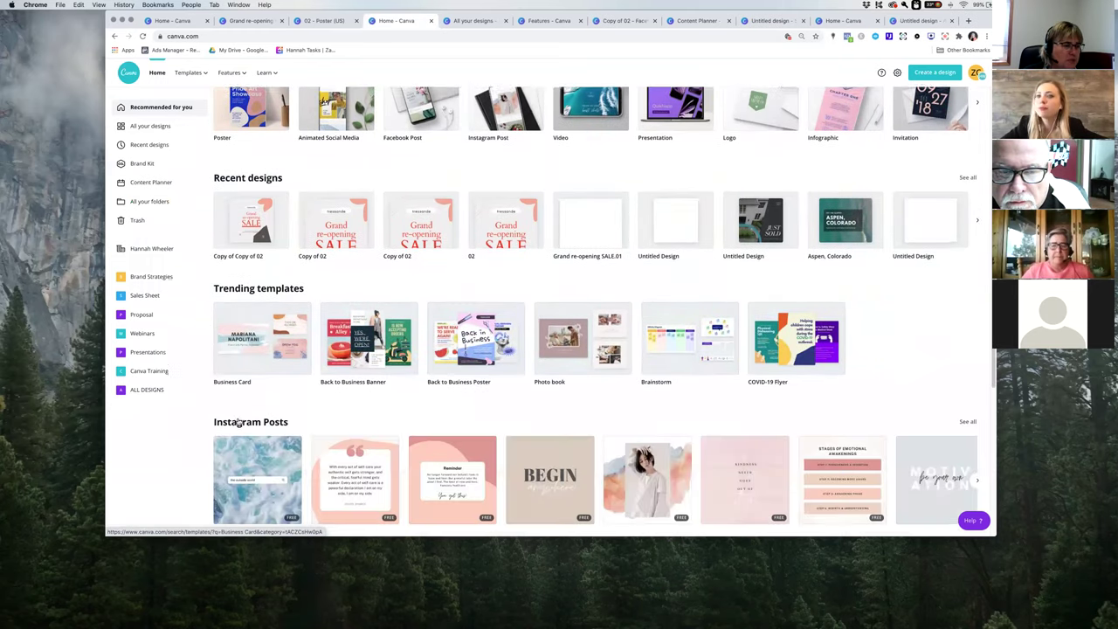
scroll(238, 422, down, 2)
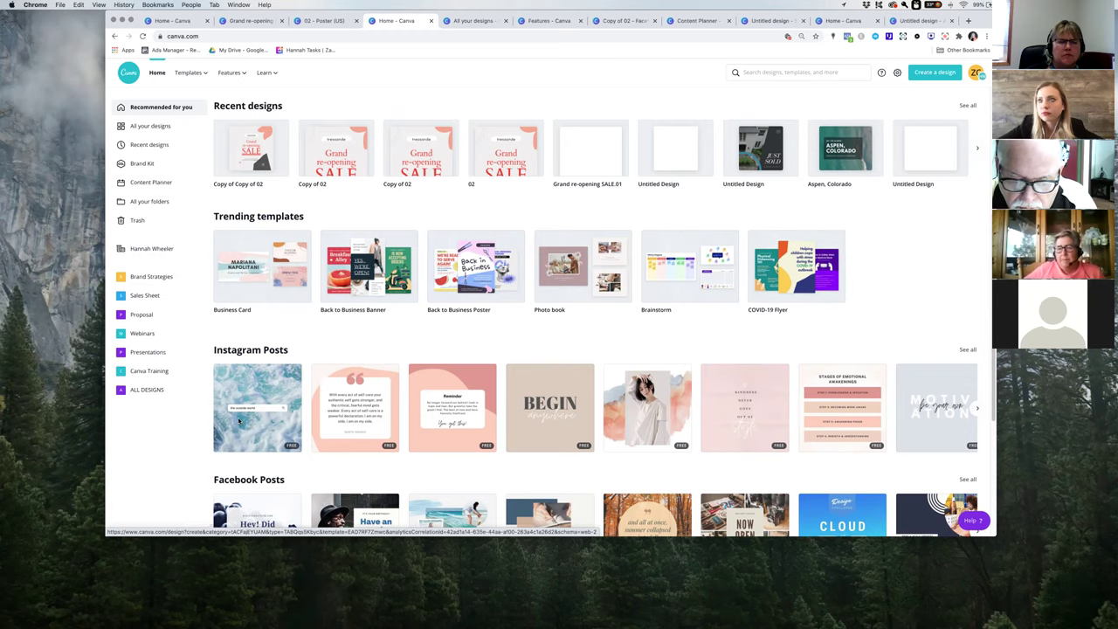
click(132, 126)
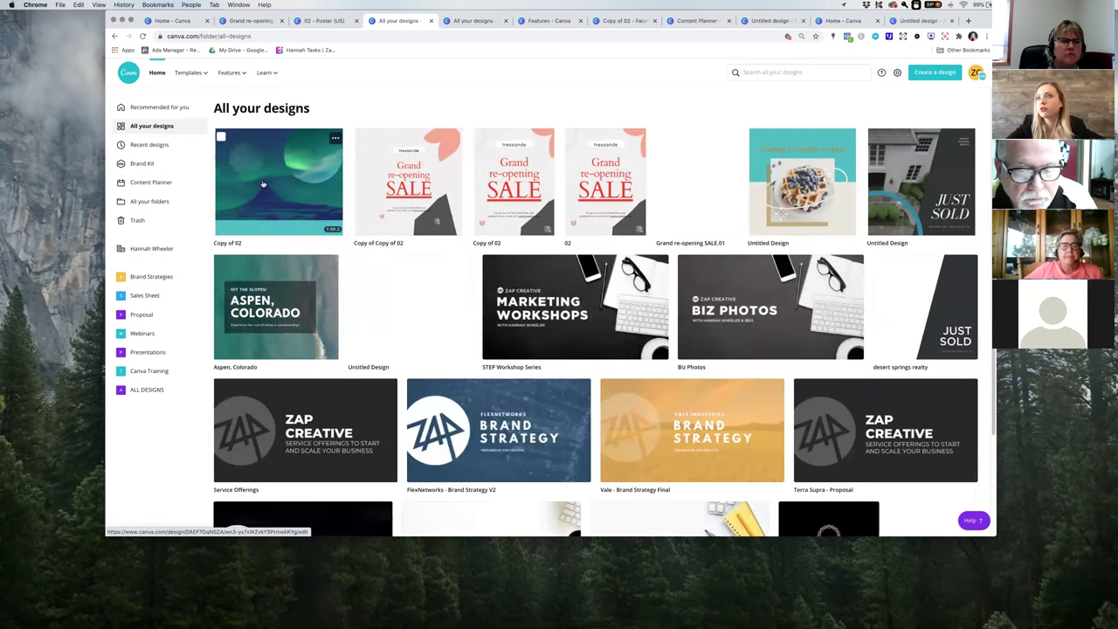
click(262, 184)
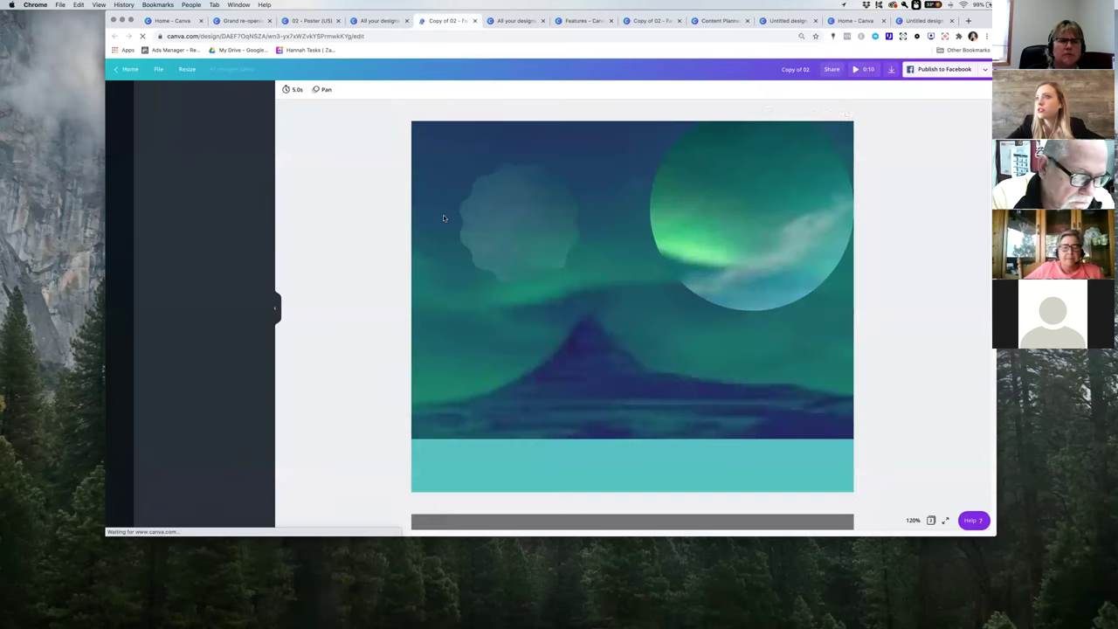
Recolor the turquoise rectangle along the bottom edge of page 1 with the custom dark purple #22033d
click(448, 469)
click(286, 89)
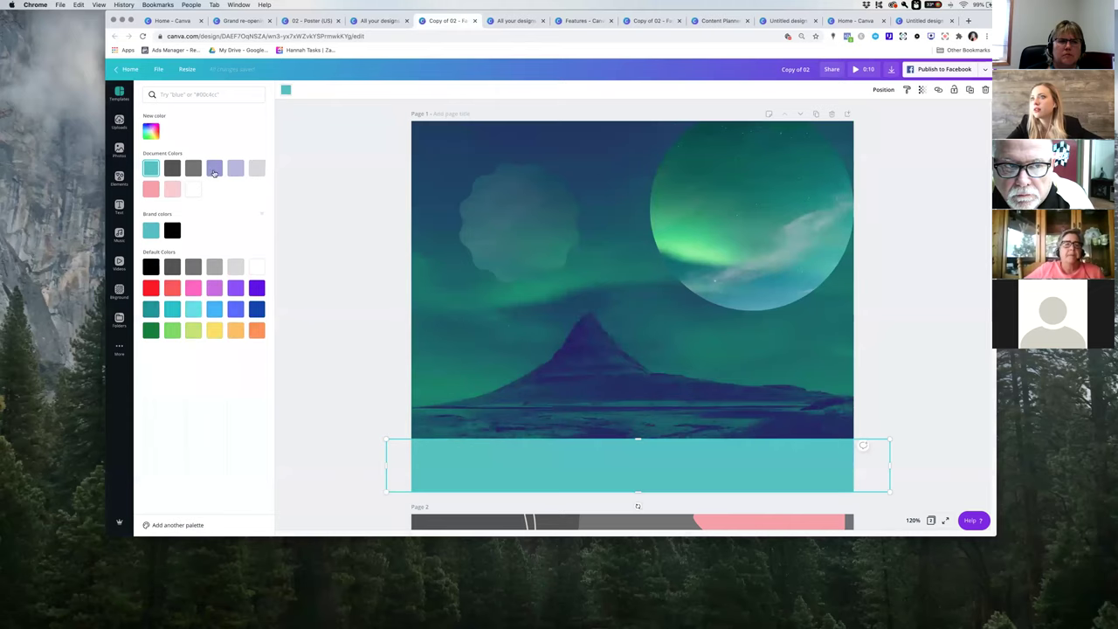
click(151, 132)
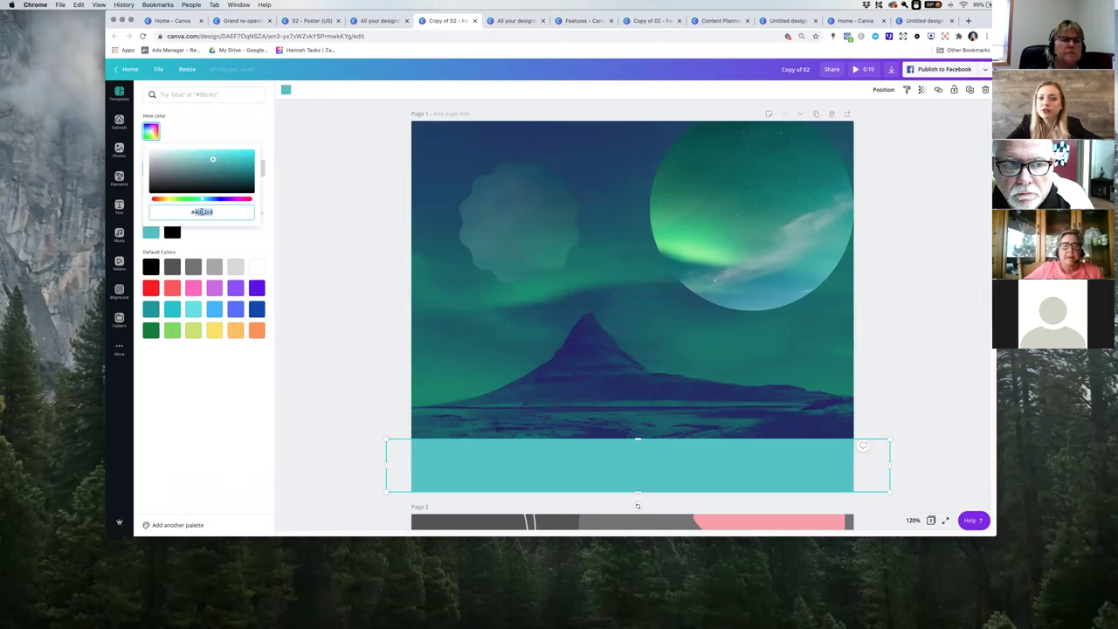
click(151, 132)
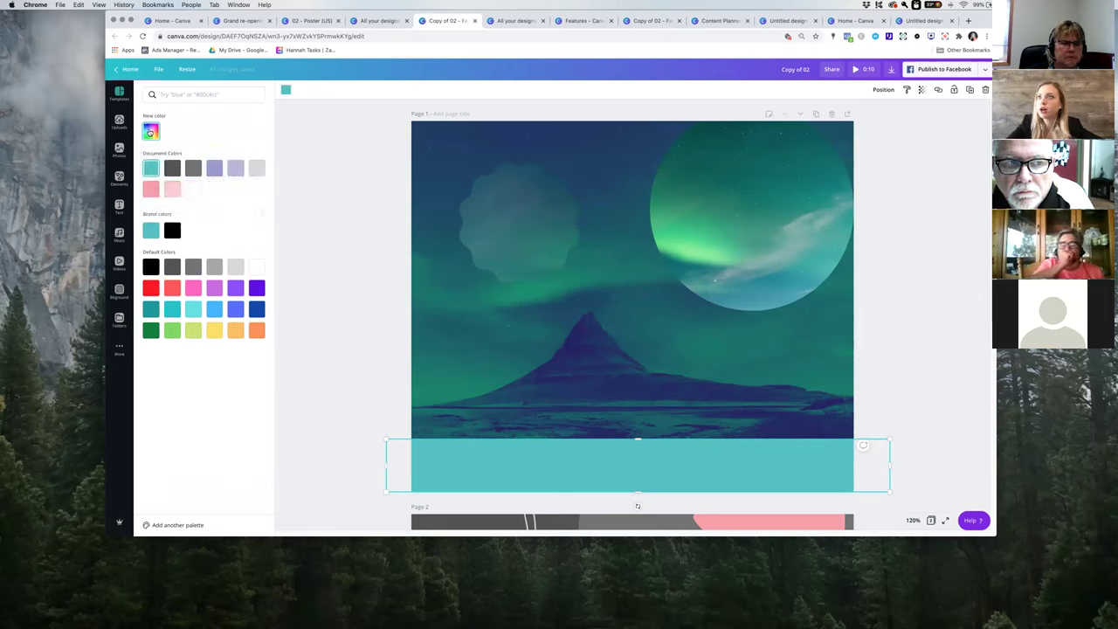
click(151, 132)
drag(199, 173, 249, 183)
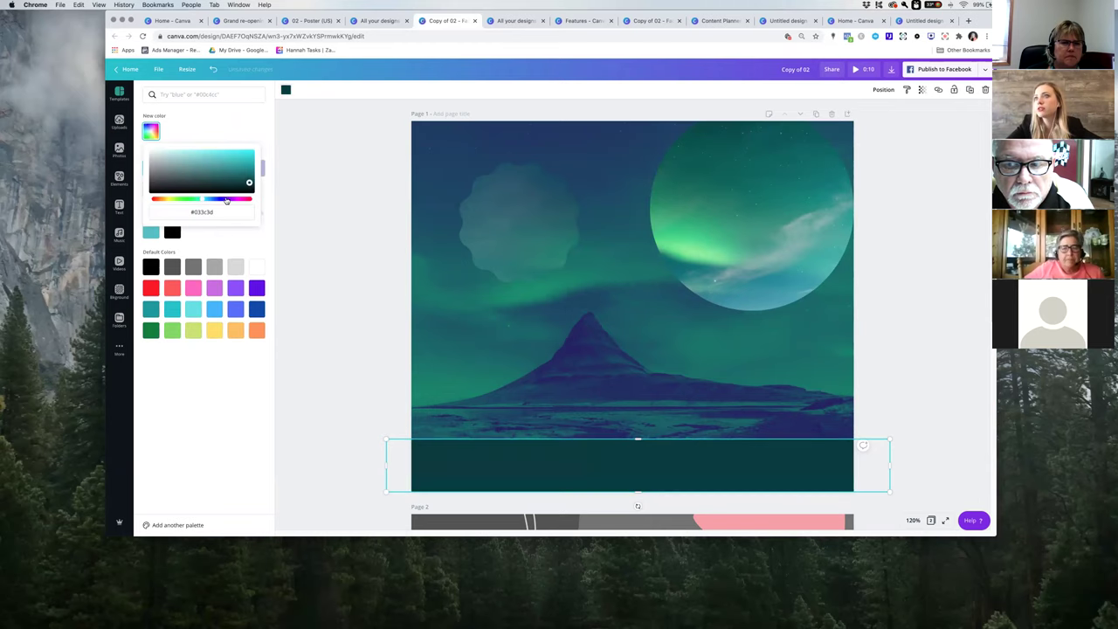
click(225, 199)
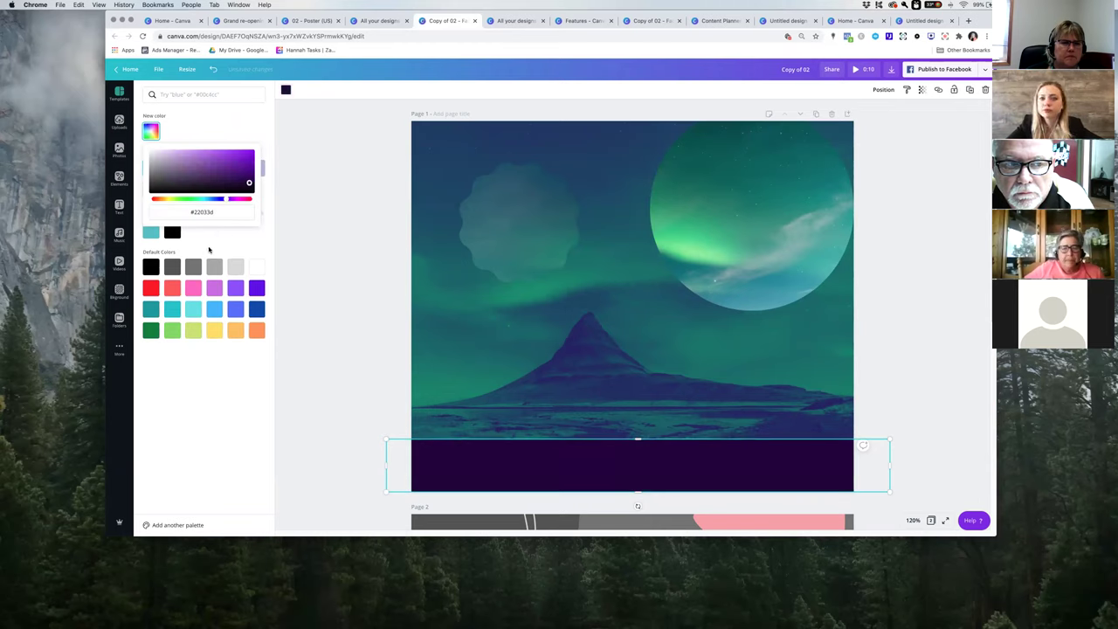
click(272, 196)
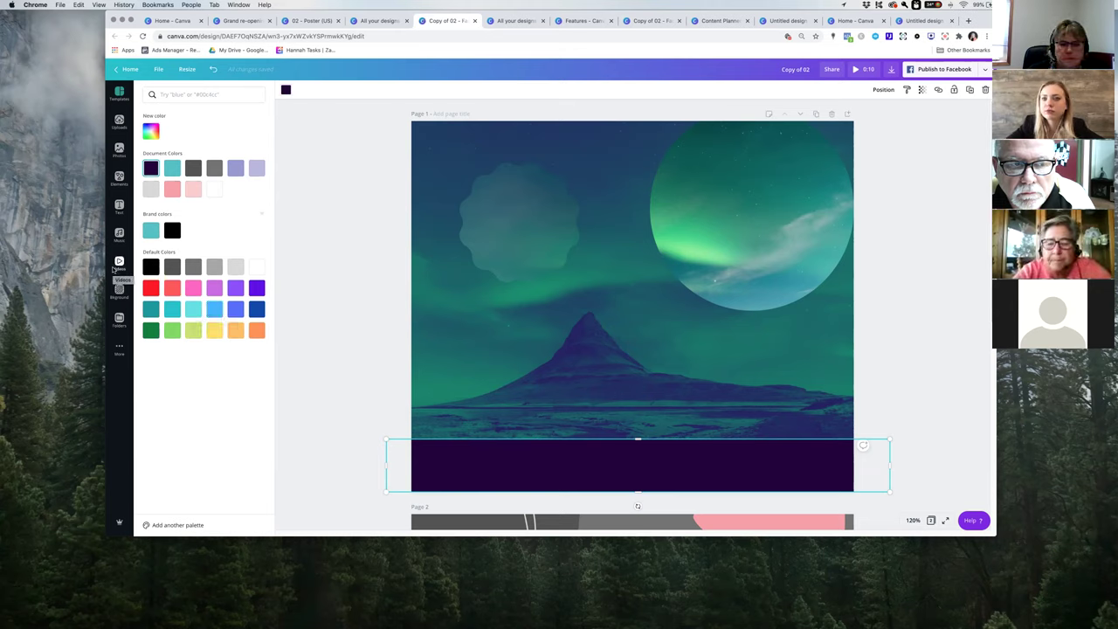
Leave the design and view the Brand Kit with its logos, brand colors and fonts
click(129, 70)
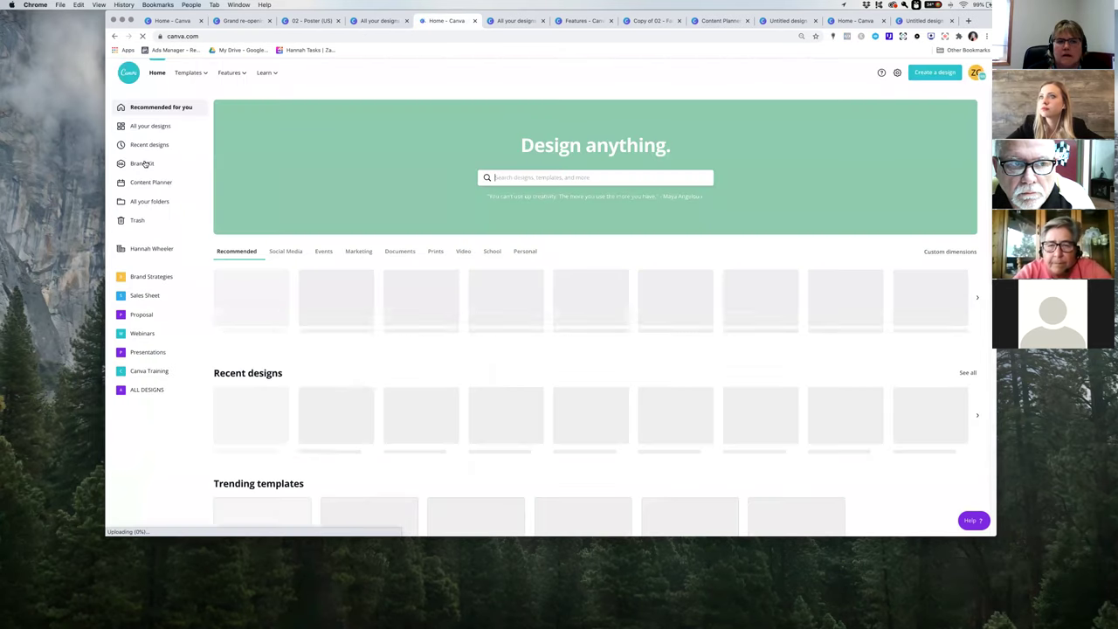
click(142, 164)
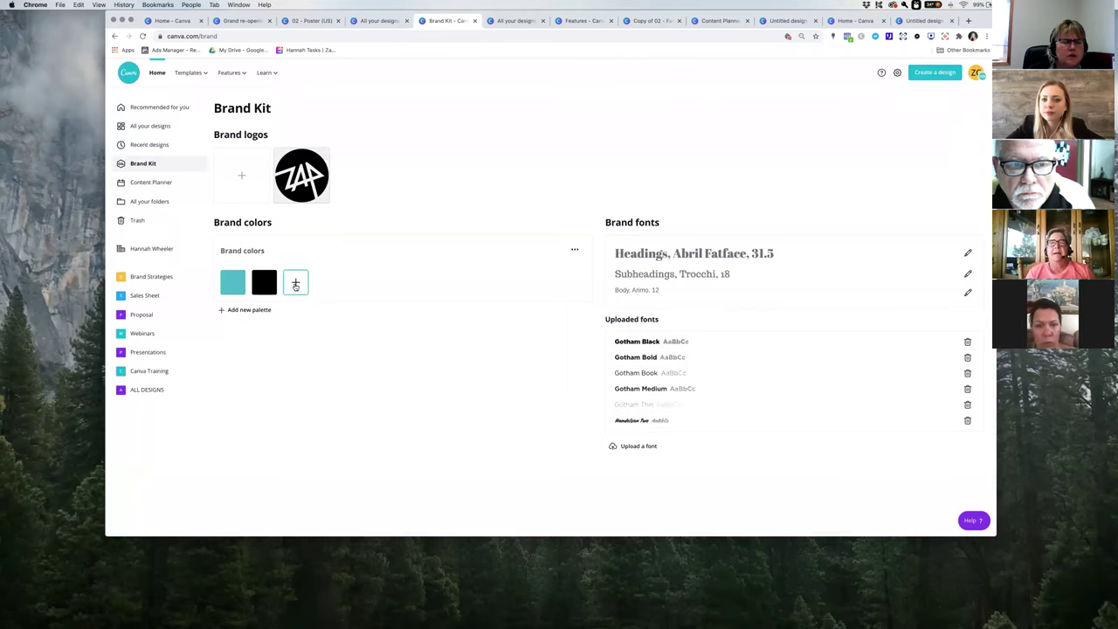
Browse all saved designs and open the Vale - Brand Strategy Final presentation
click(145, 128)
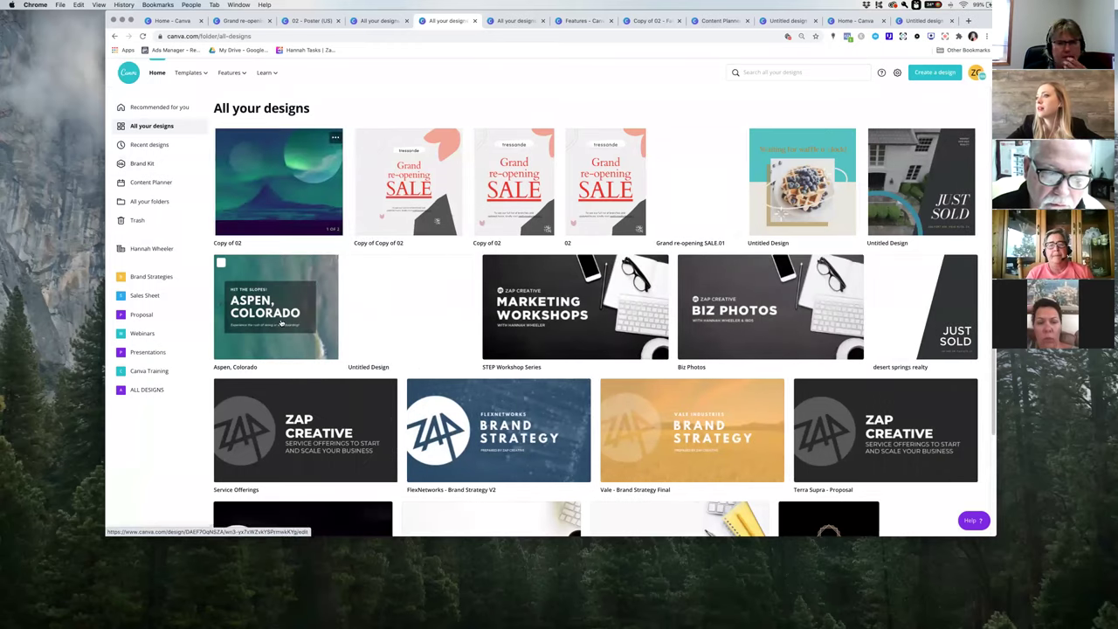
scroll(281, 323, down, 3)
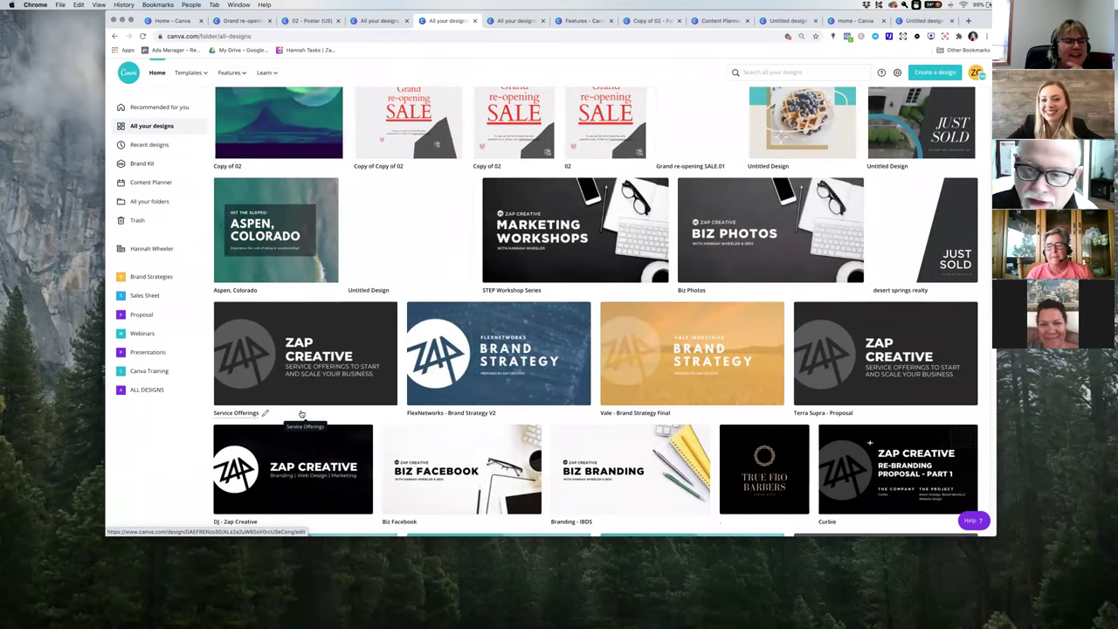
scroll(301, 413, up, 1)
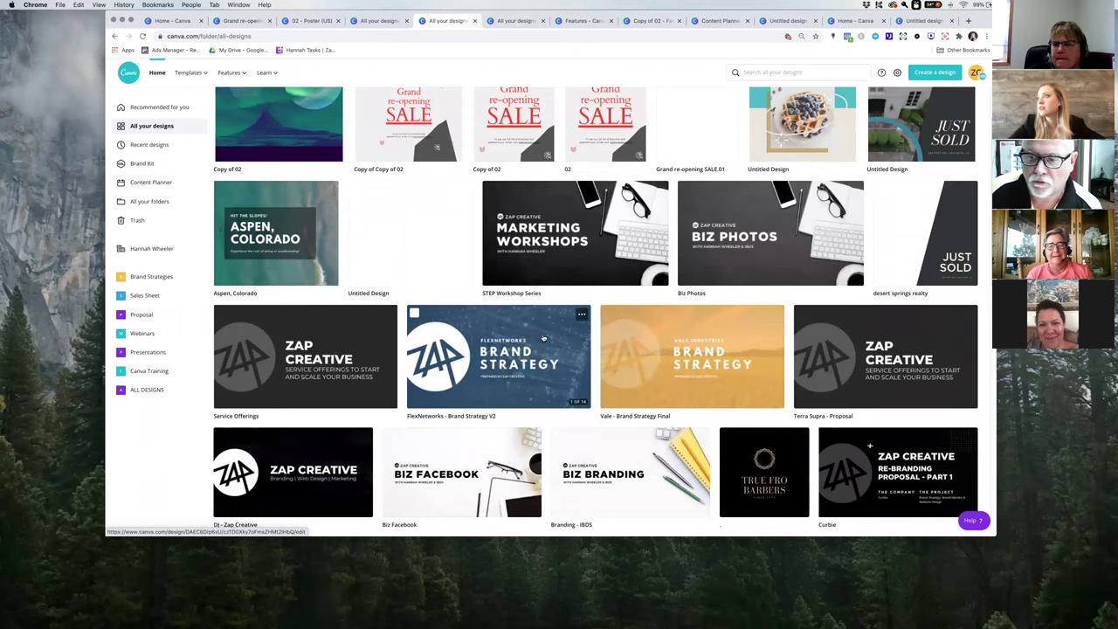
scroll(543, 338, down, 3)
scroll(718, 353, up, 4)
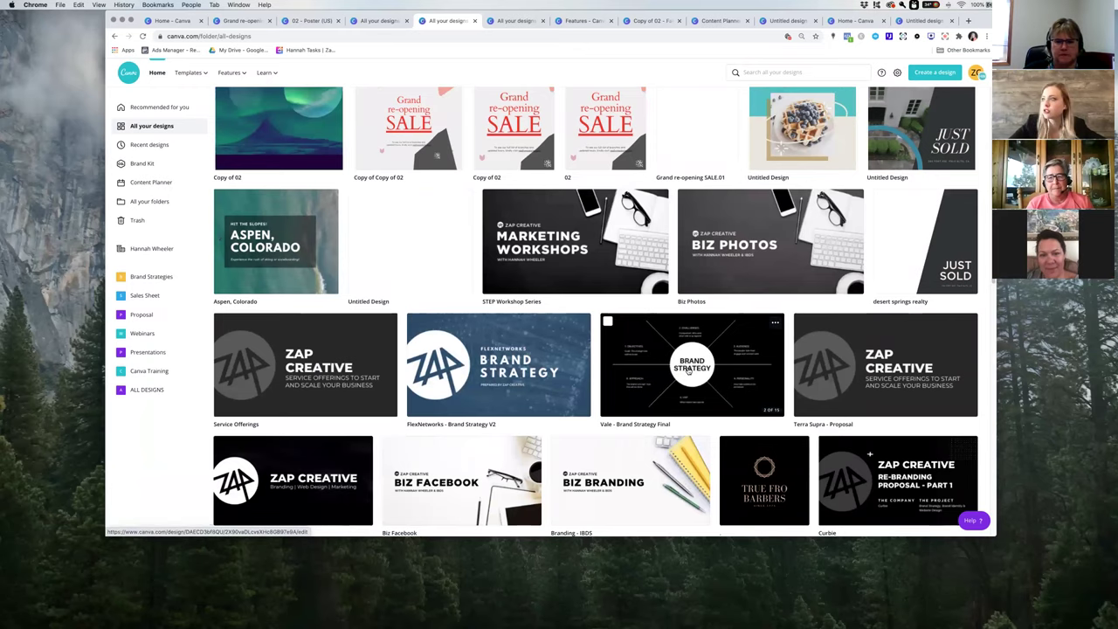
click(689, 371)
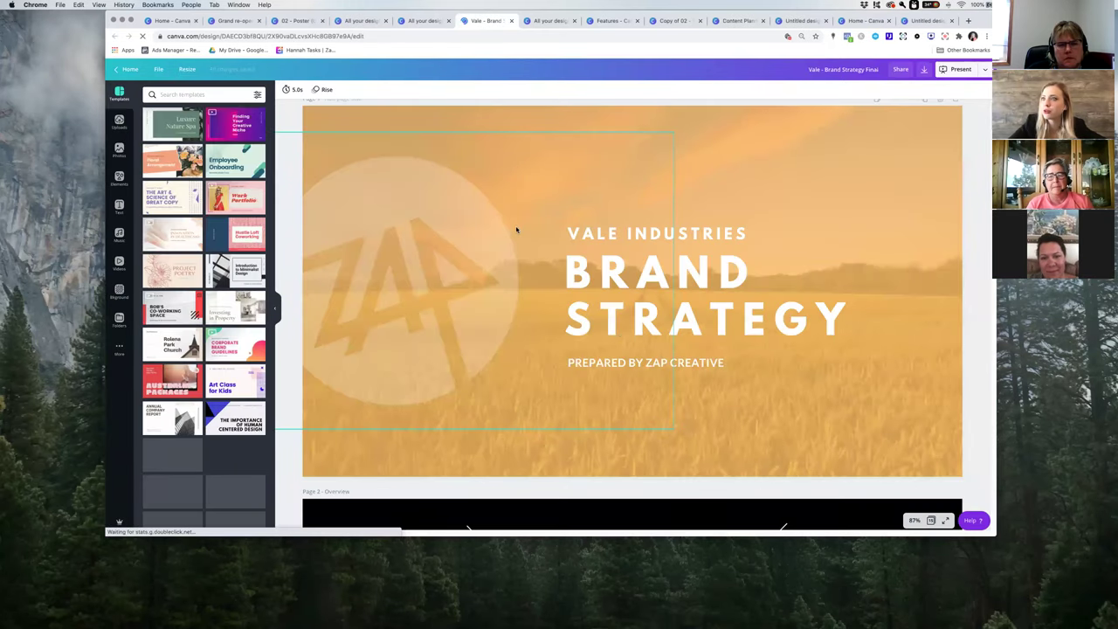
Look through the presentation's opening pages, covering the title, strategy overview, competitive analysis and audience introduction
scroll(706, 205, down, 5)
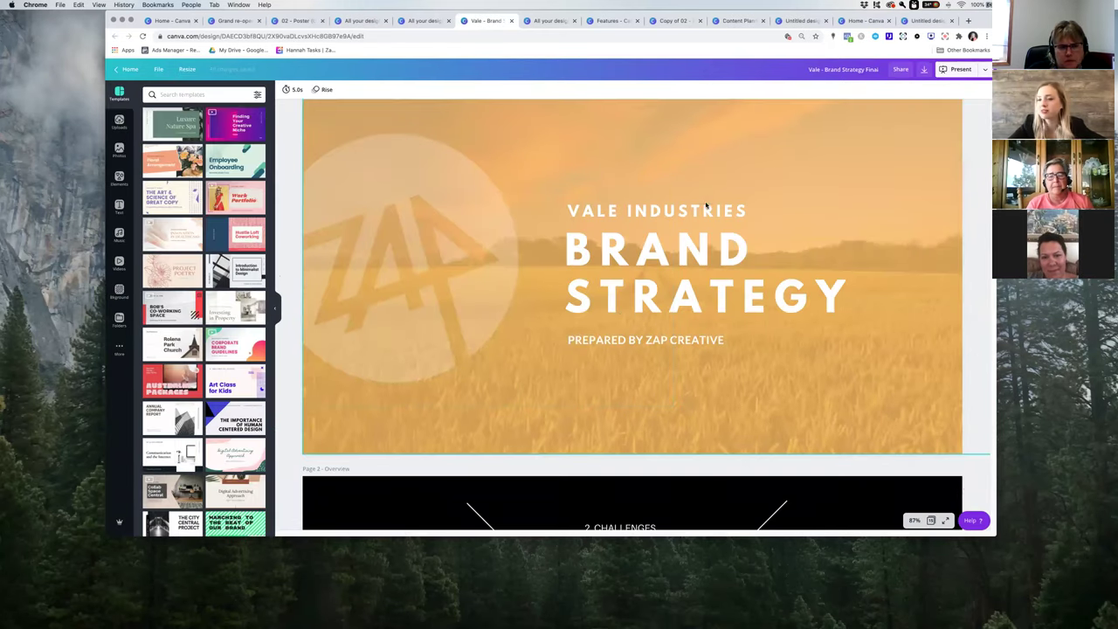
scroll(706, 206, down, 12)
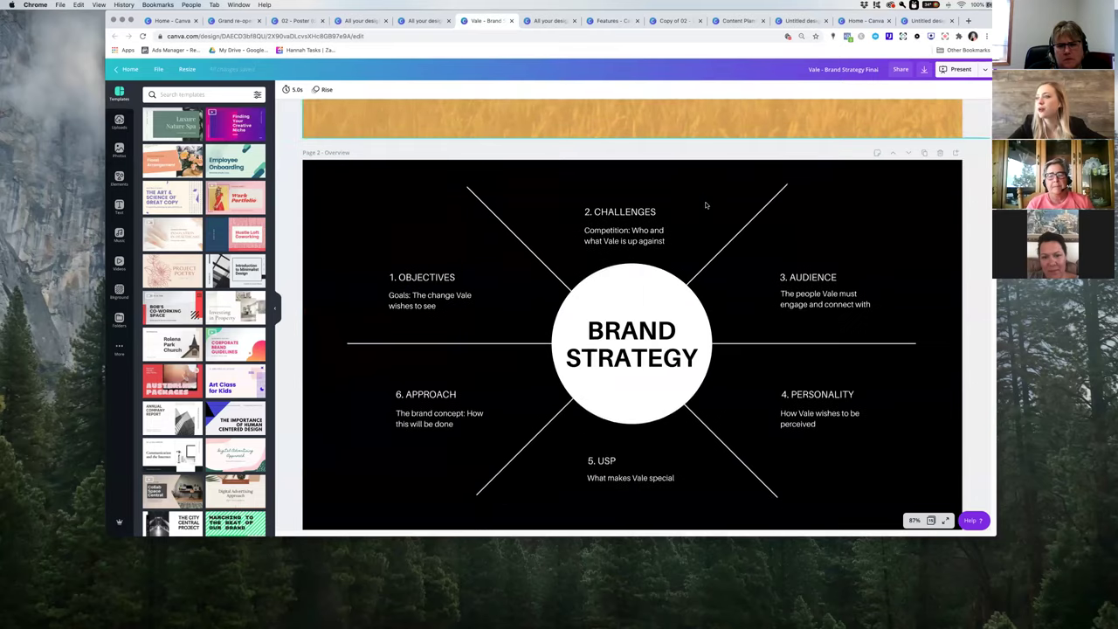
scroll(706, 205, down, 8)
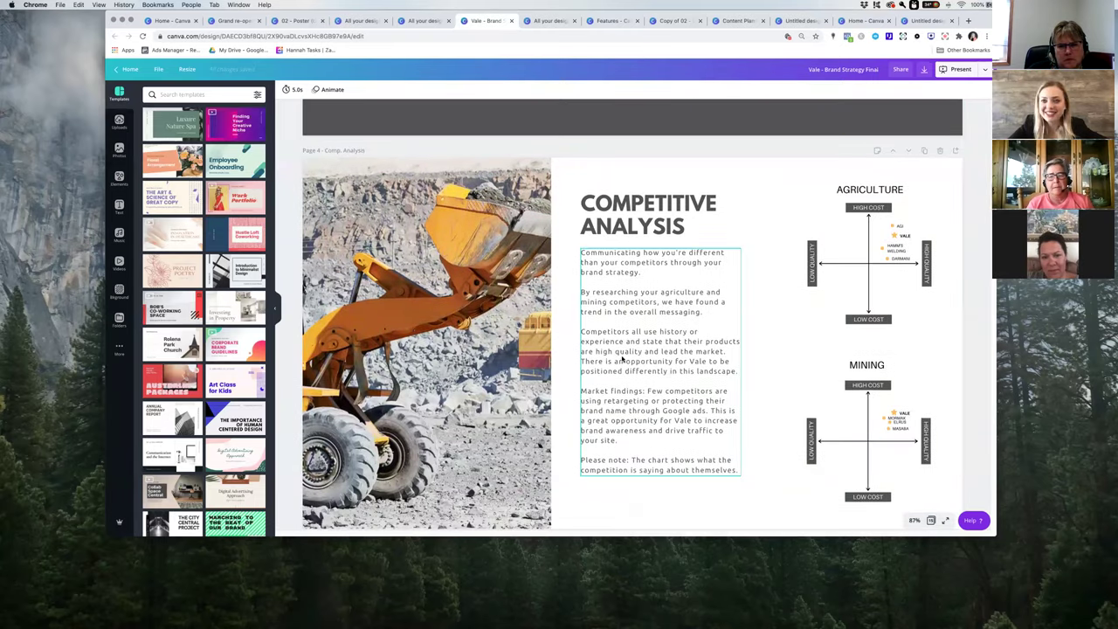
scroll(622, 359, down, 2)
scroll(622, 359, down, 10)
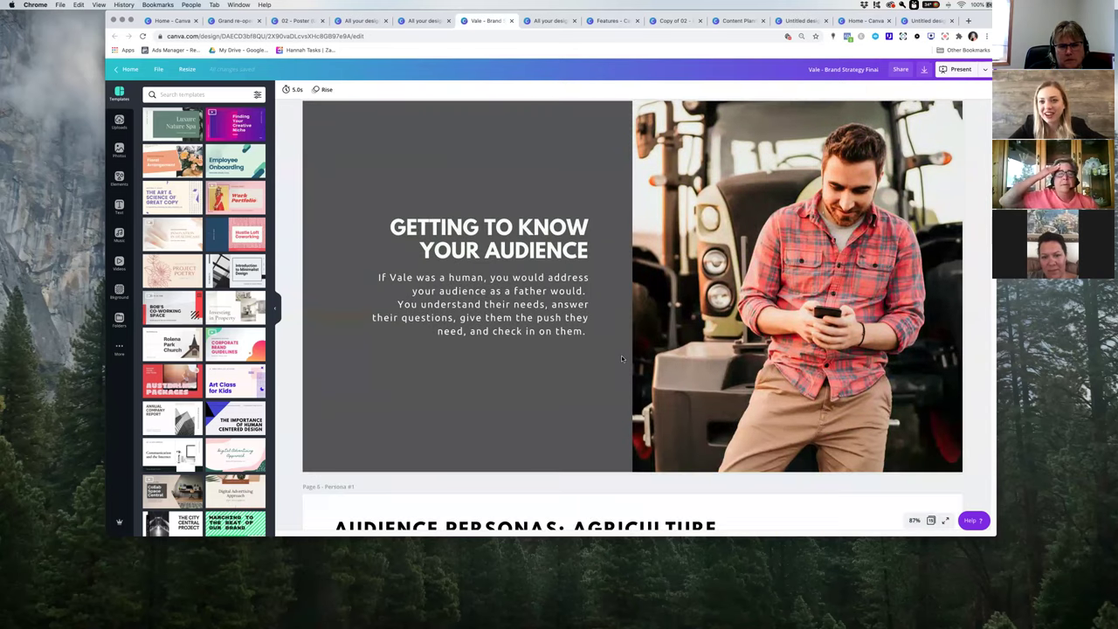
Examine the audience persona pages, including the bar for the Traditional channel, and continue through Brand Core to the Brand Word Map page
scroll(622, 358, down, 14)
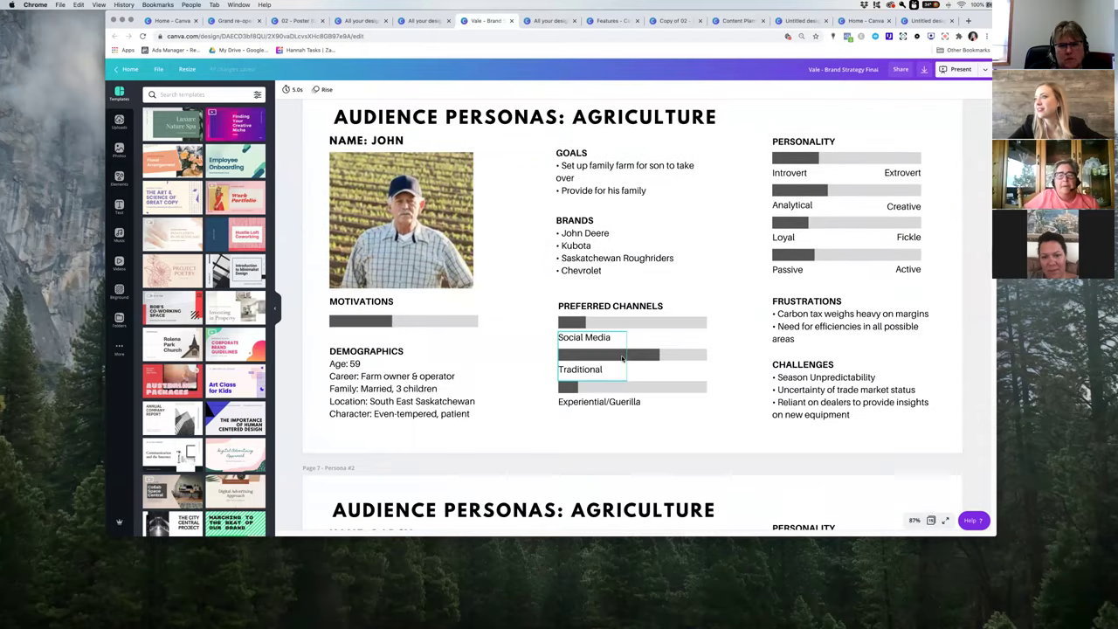
scroll(622, 359, down, 1)
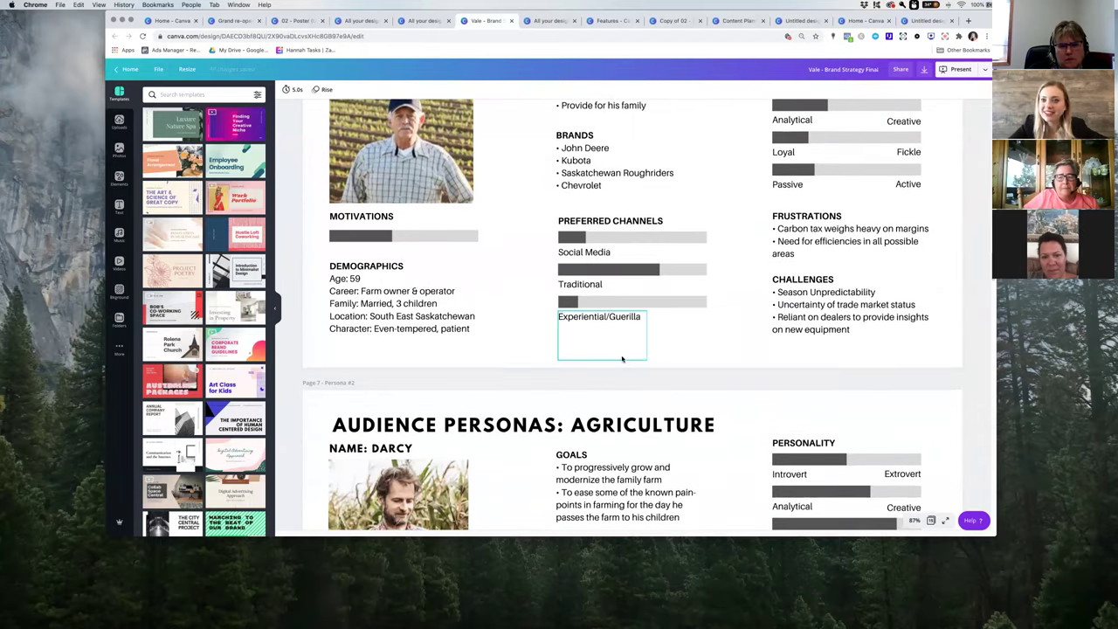
click(593, 273)
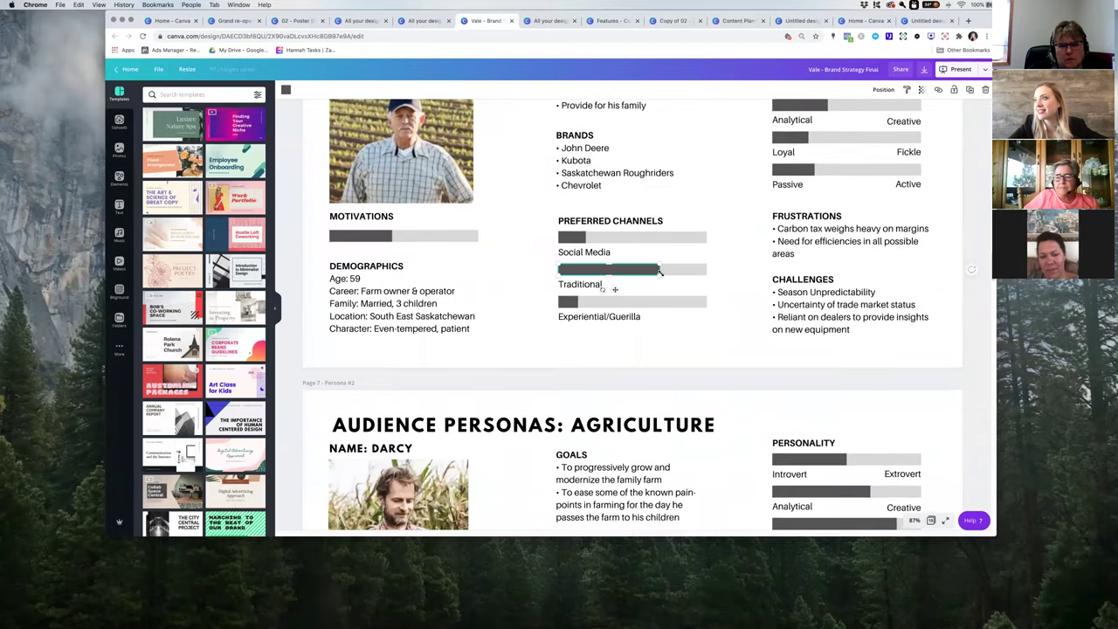
scroll(641, 271, down, 10)
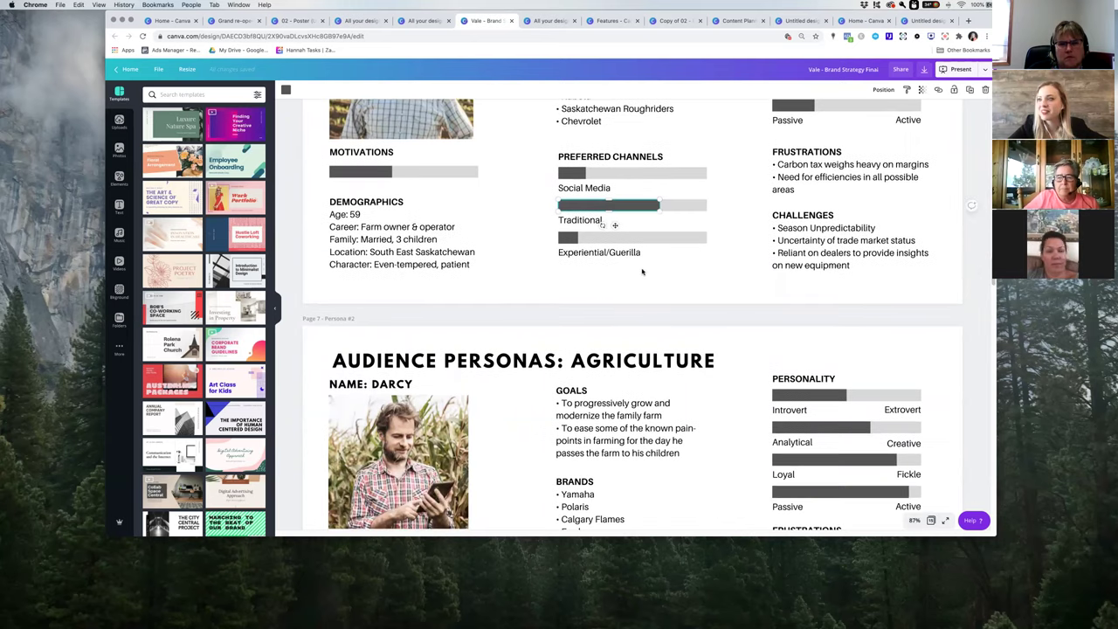
scroll(642, 272, down, 5)
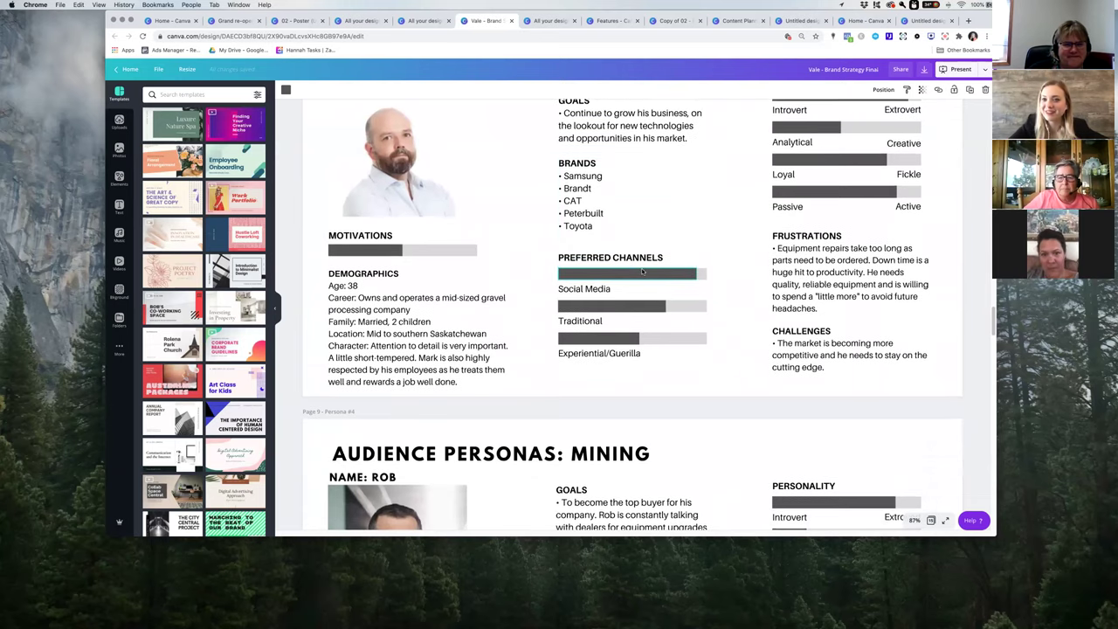
scroll(643, 271, down, 2)
scroll(642, 271, down, 15)
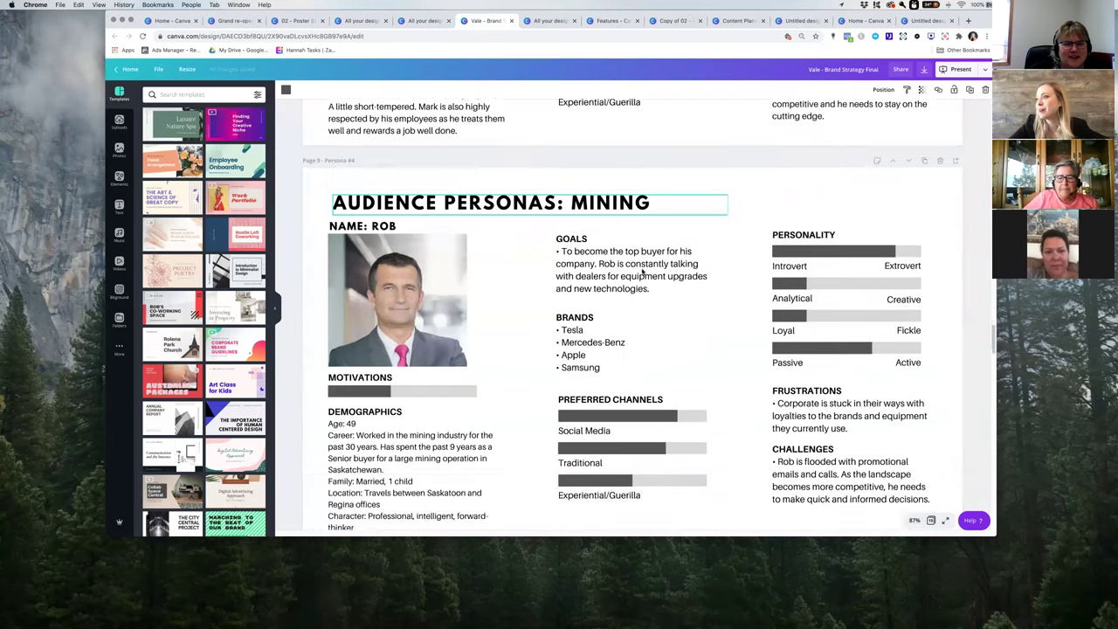
scroll(642, 272, down, 2)
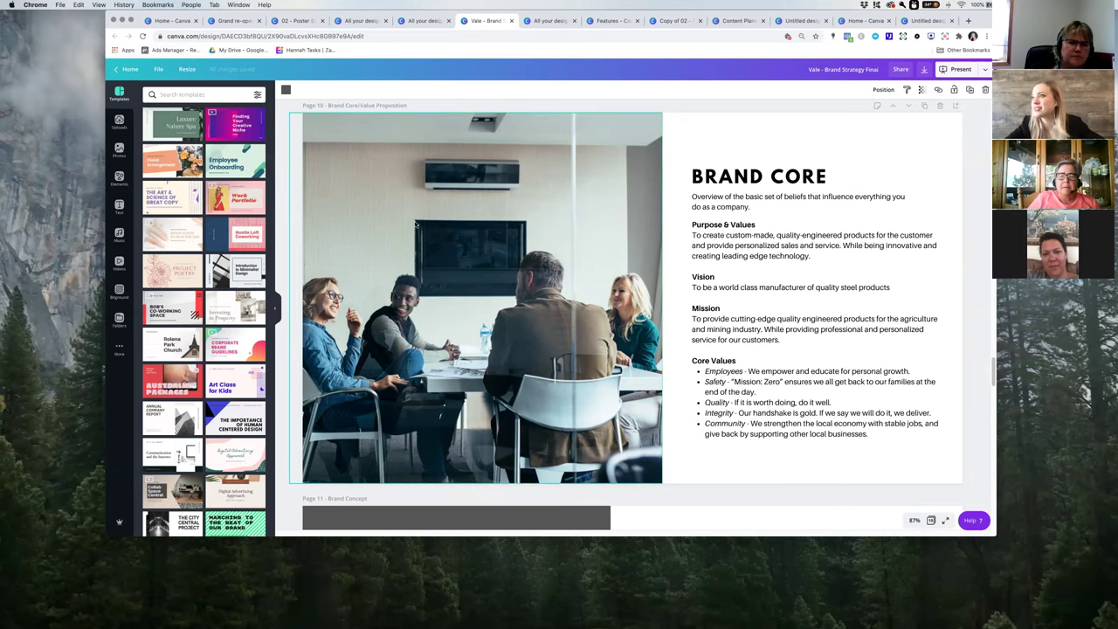
scroll(416, 225, down, 10)
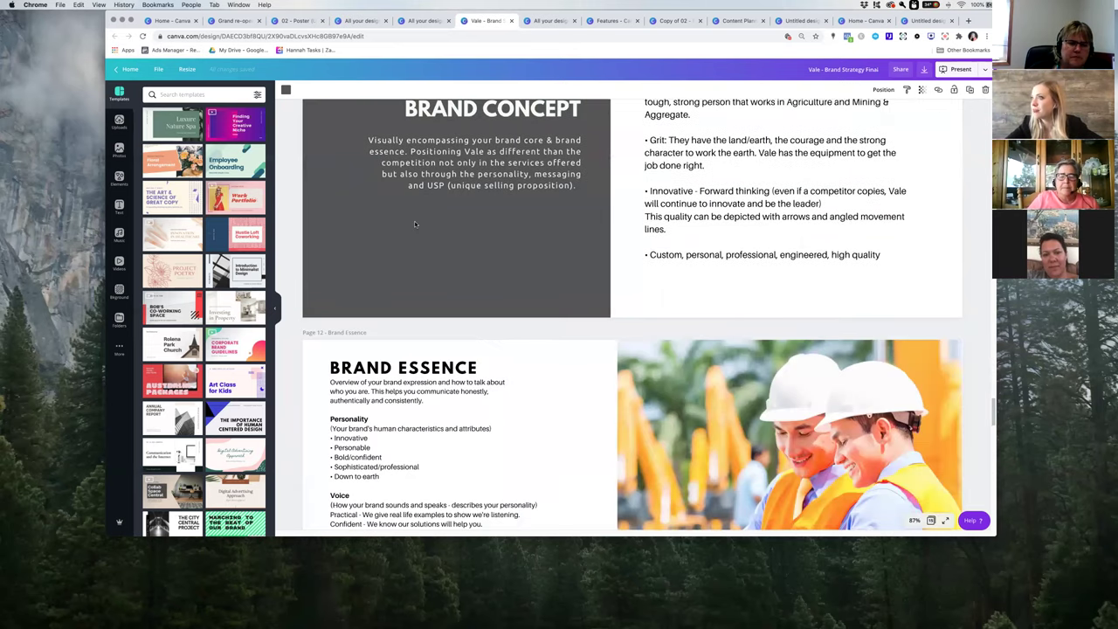
scroll(416, 224, down, 10)
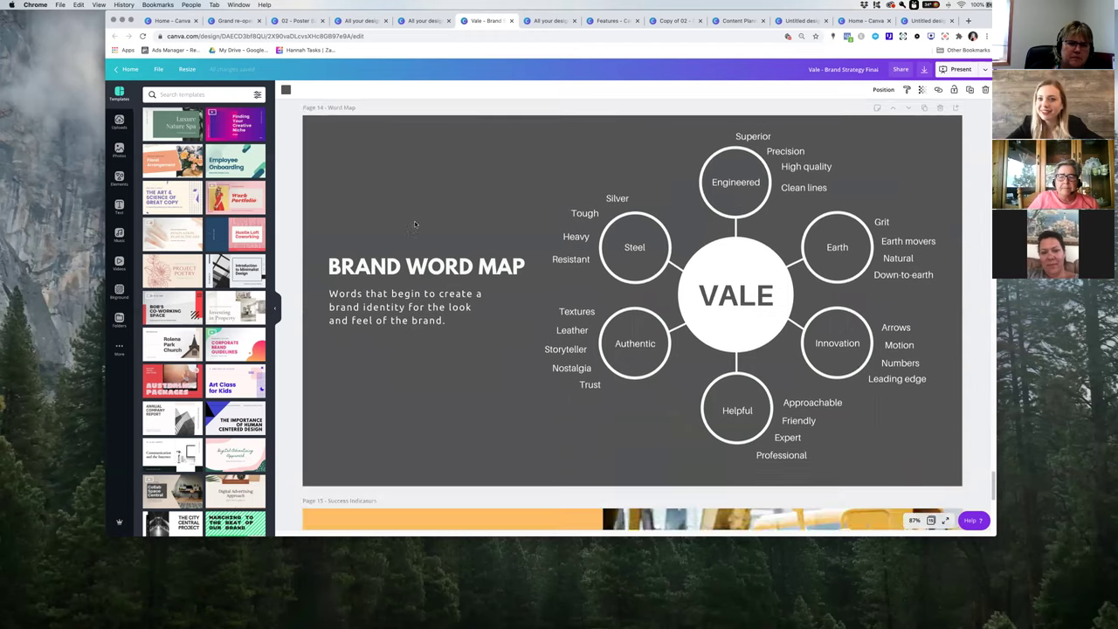
Leave the presentation, look through all saved designs to the end of the list, and open the desert springs realty design
click(125, 69)
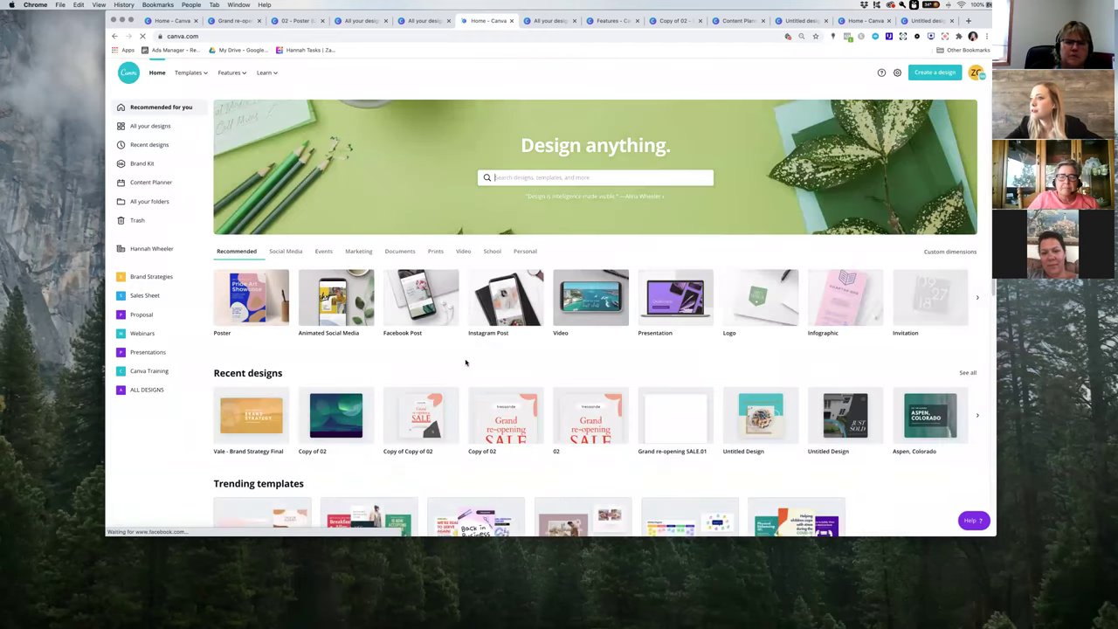
scroll(463, 362, down, 2)
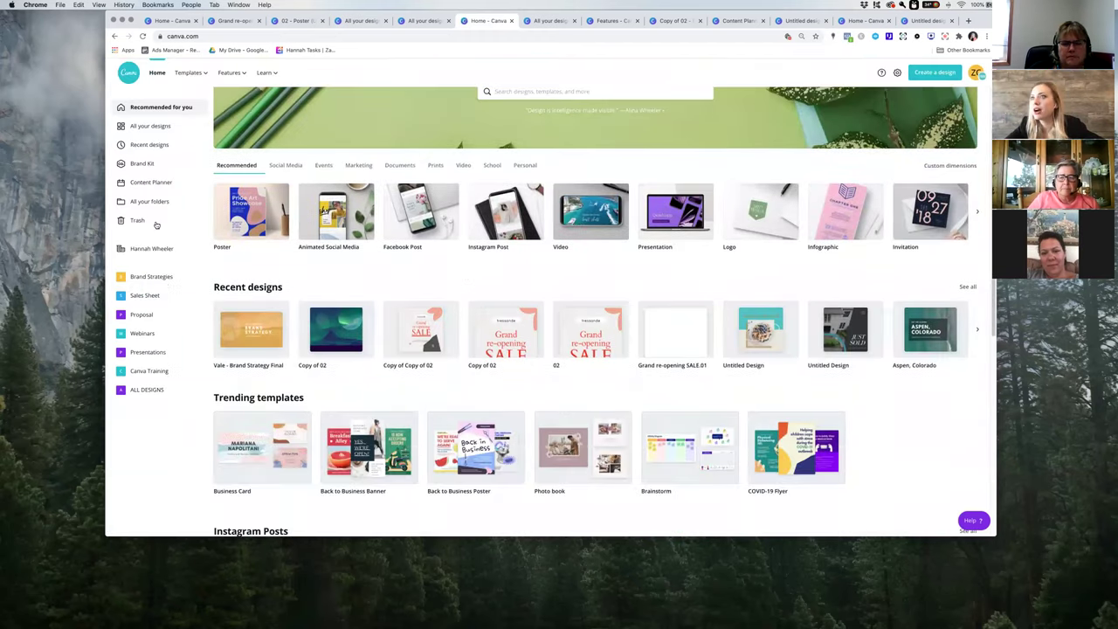
click(157, 128)
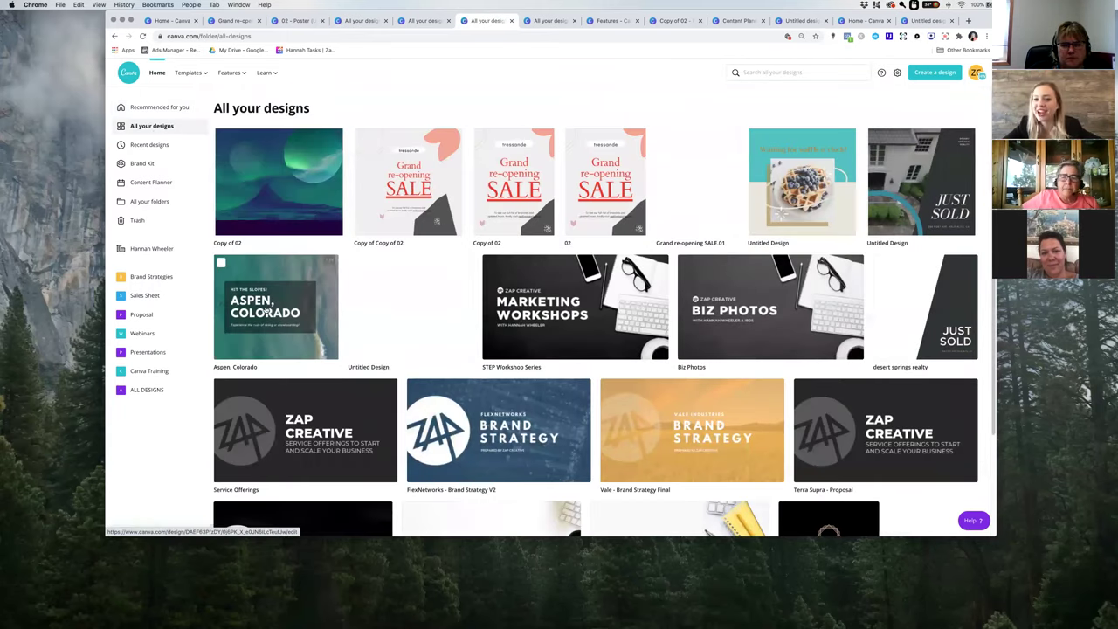
scroll(382, 353, down, 2)
scroll(382, 353, down, 10)
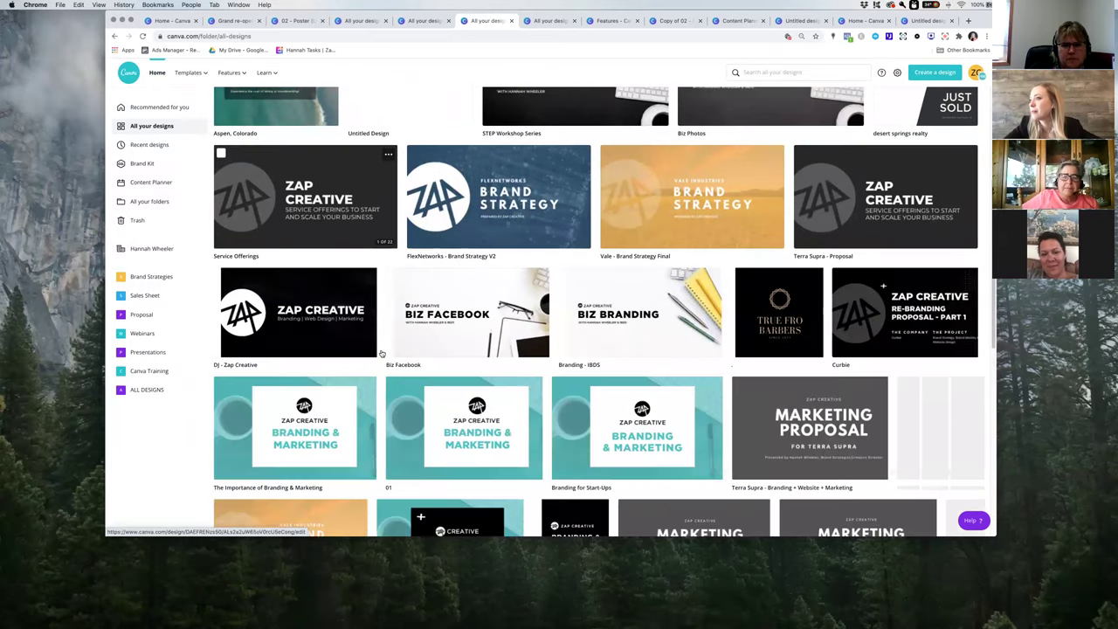
scroll(382, 353, down, 5)
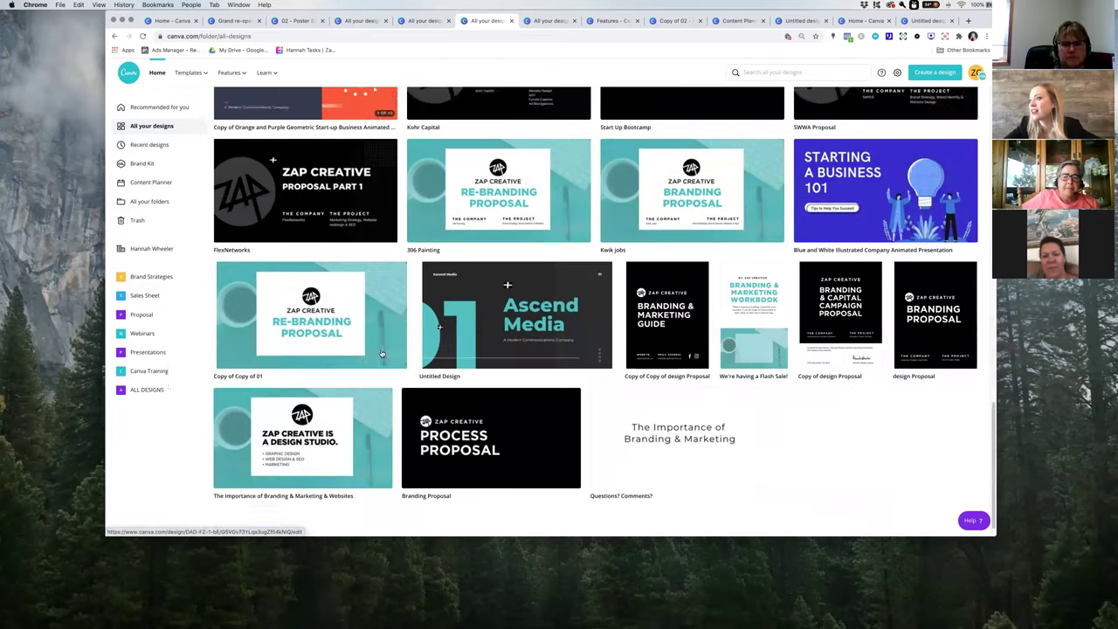
scroll(381, 353, up, 10)
scroll(381, 353, up, 4)
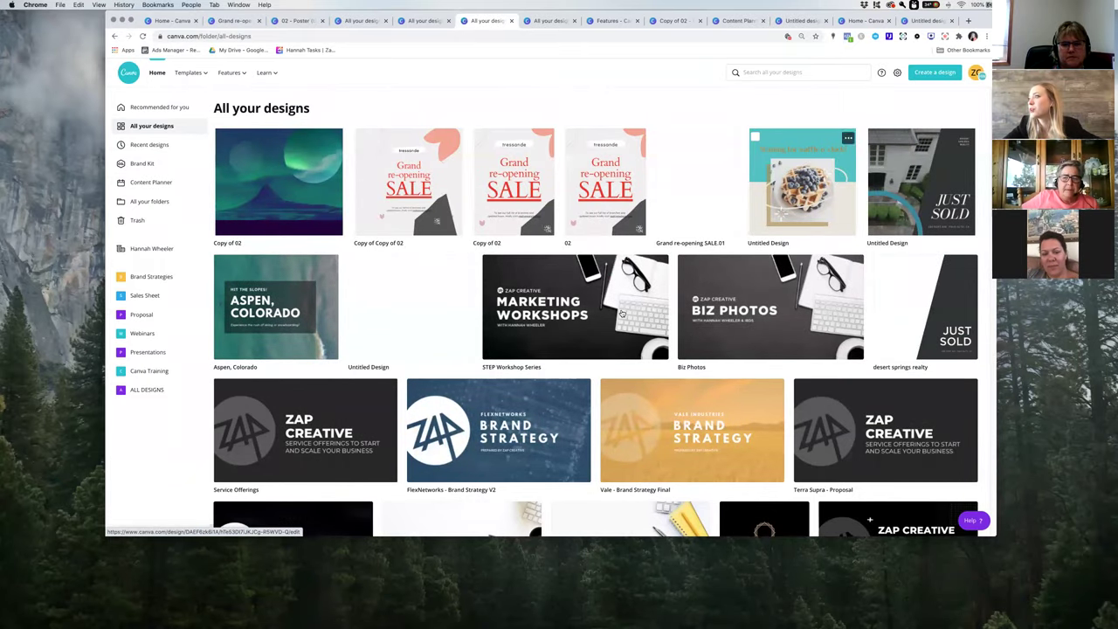
click(900, 328)
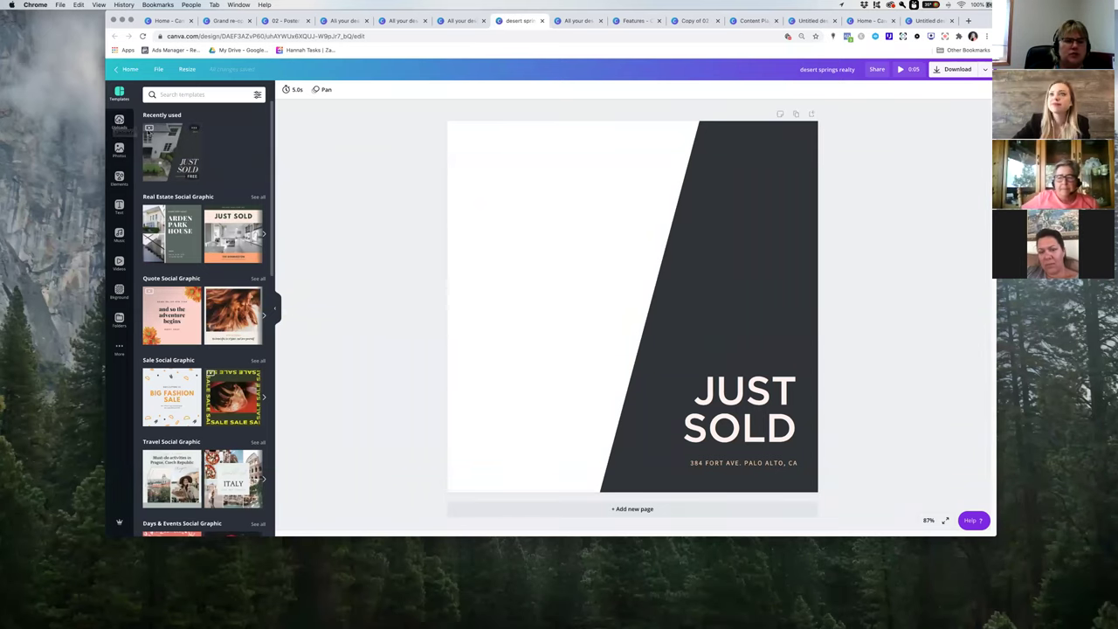
Leave the design and, in the Content Planner, choose the northern lights design Copy of 02 for August 25, 2020
click(131, 70)
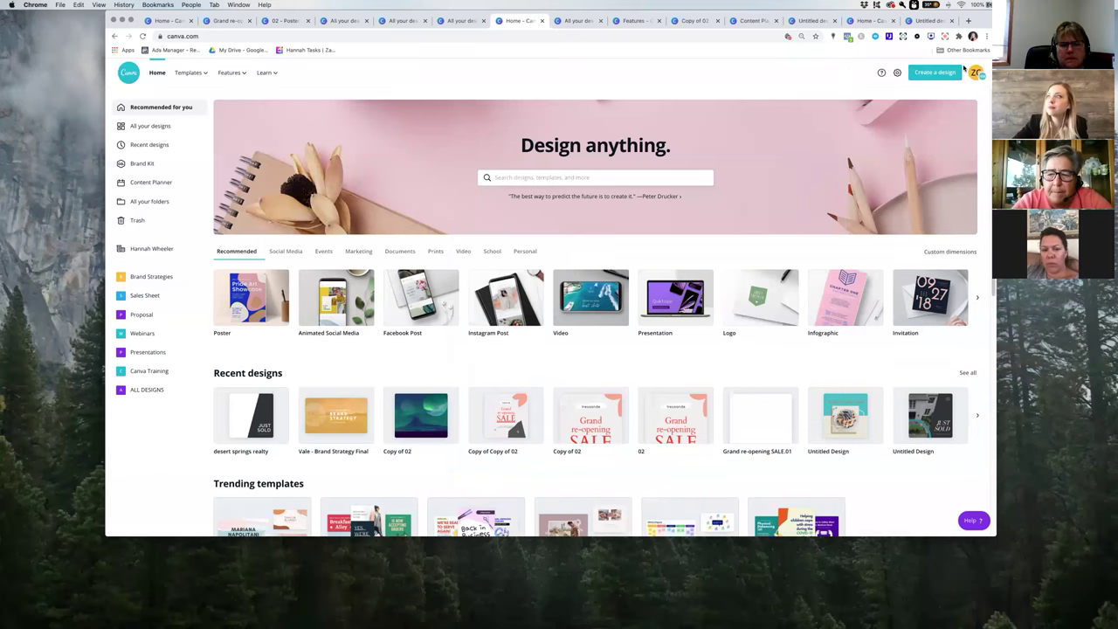
click(141, 185)
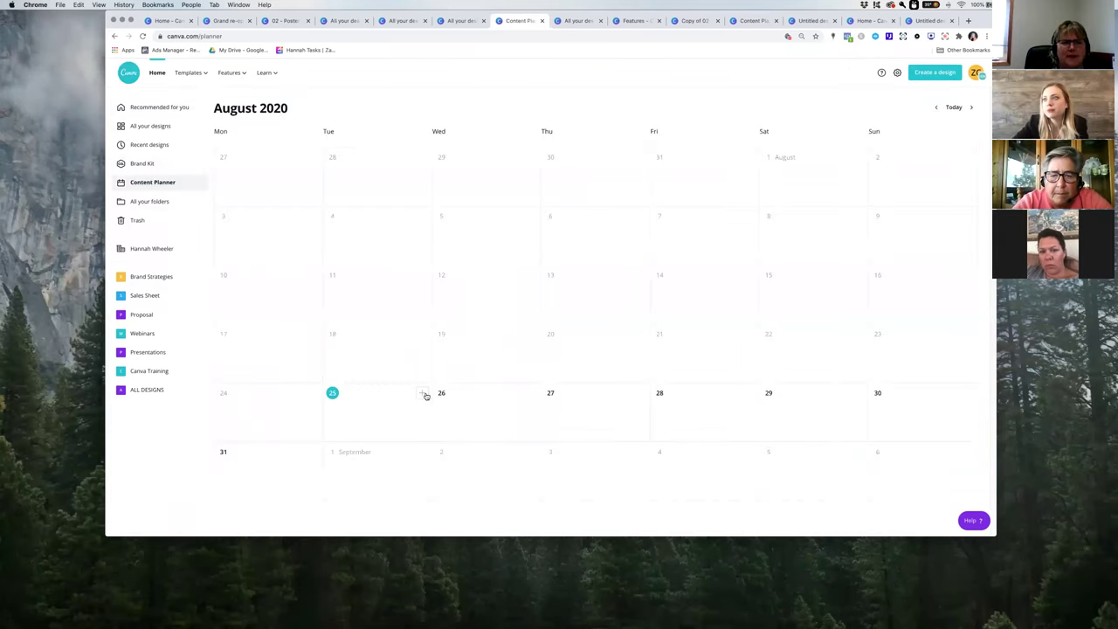
click(424, 394)
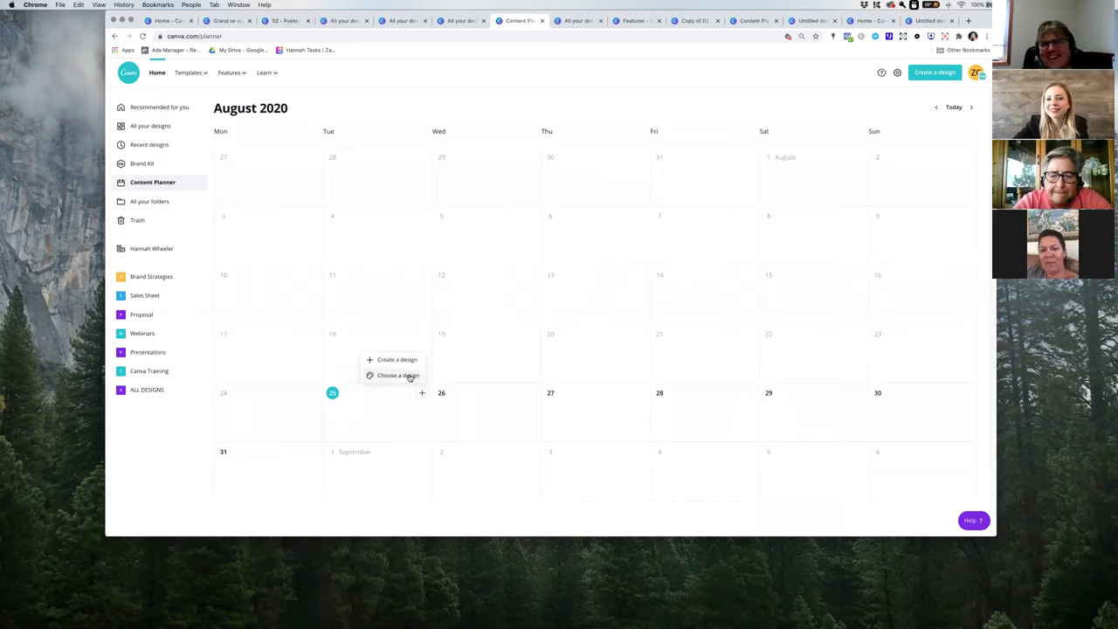
click(410, 375)
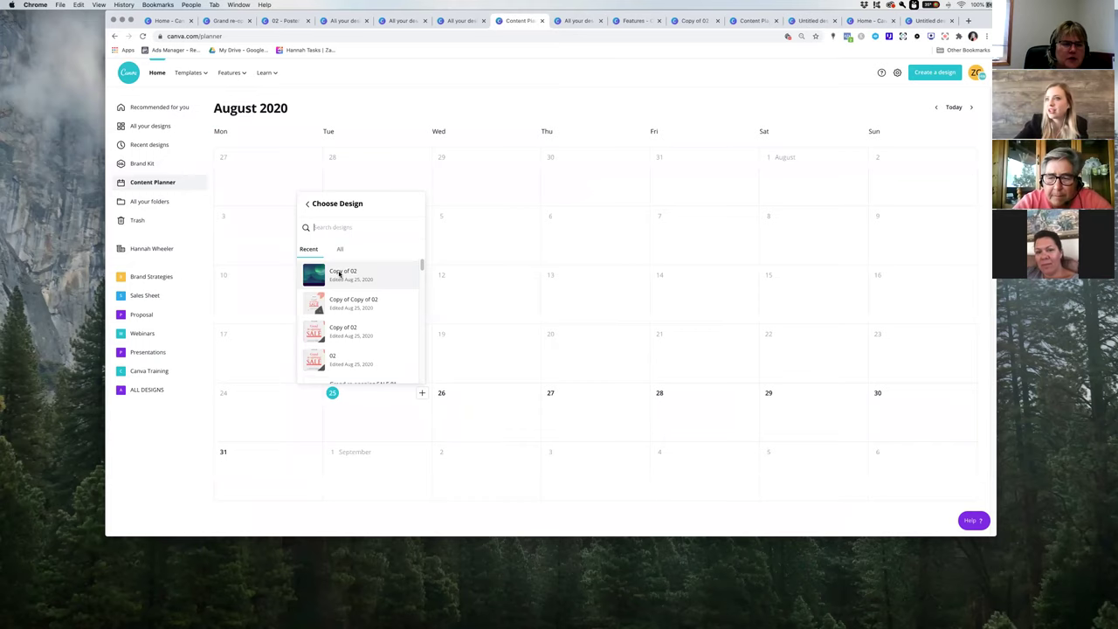
click(340, 274)
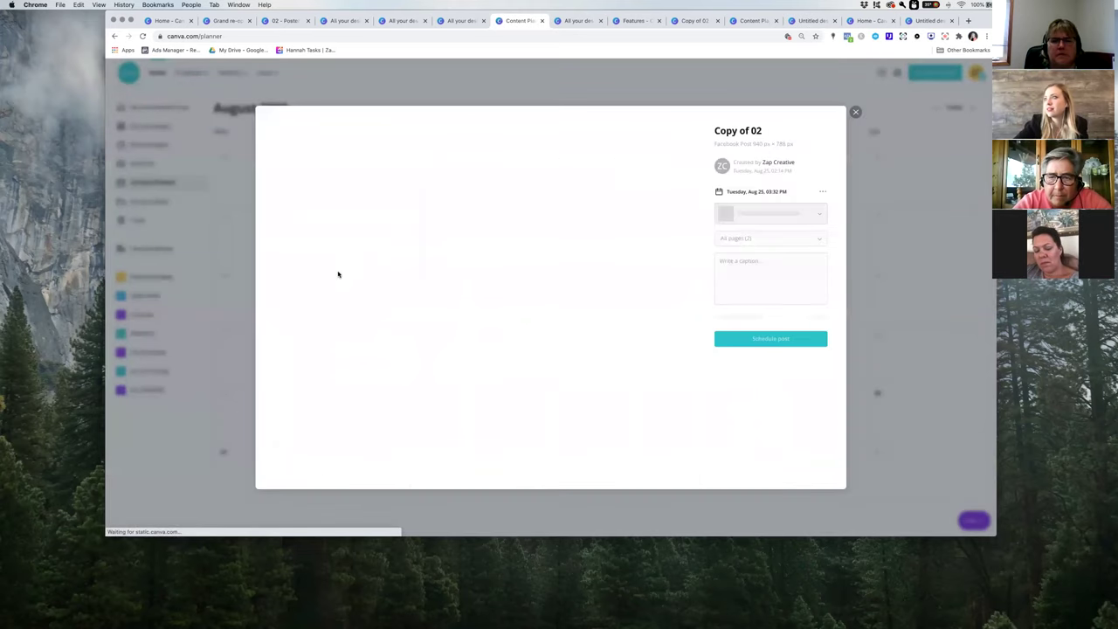
View the social platforms the post can be scheduled to, and return to the planner calendar without scheduling it
click(797, 214)
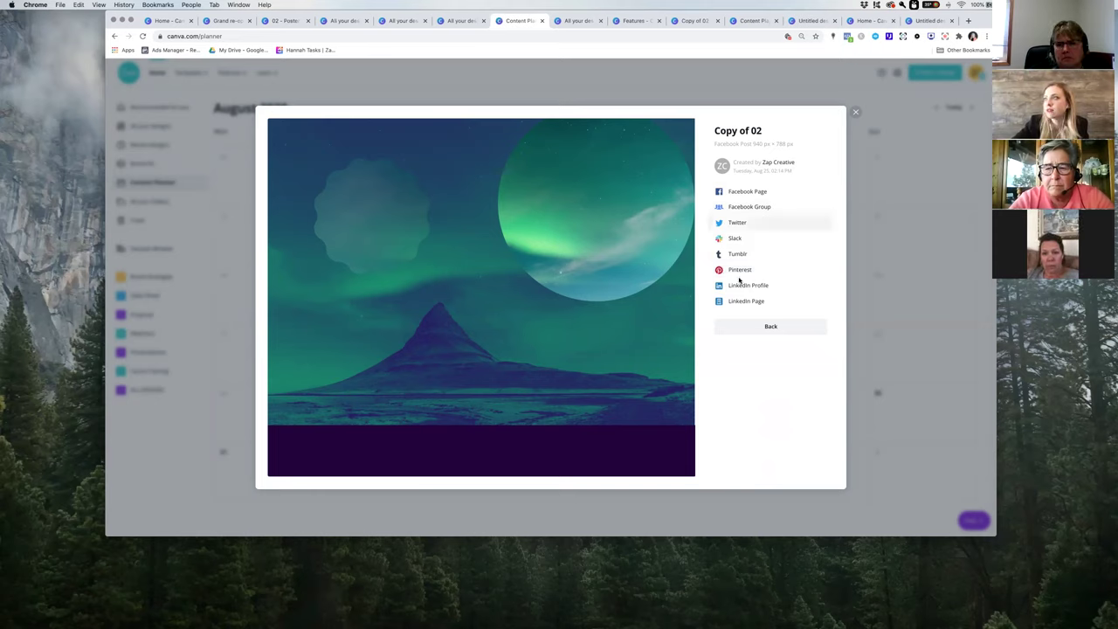
click(769, 328)
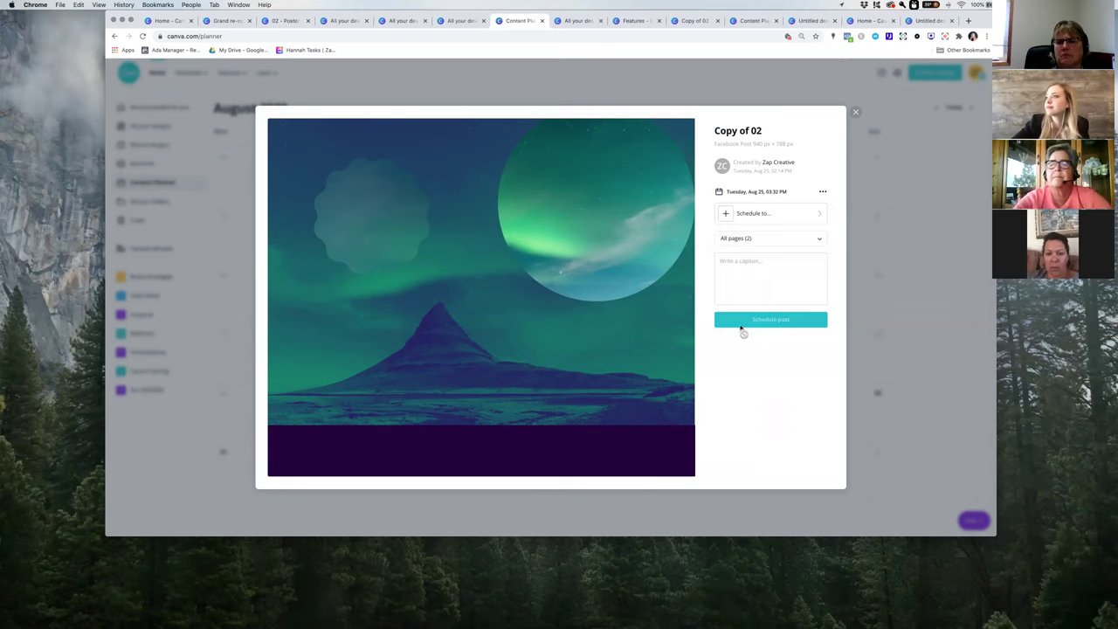
click(857, 111)
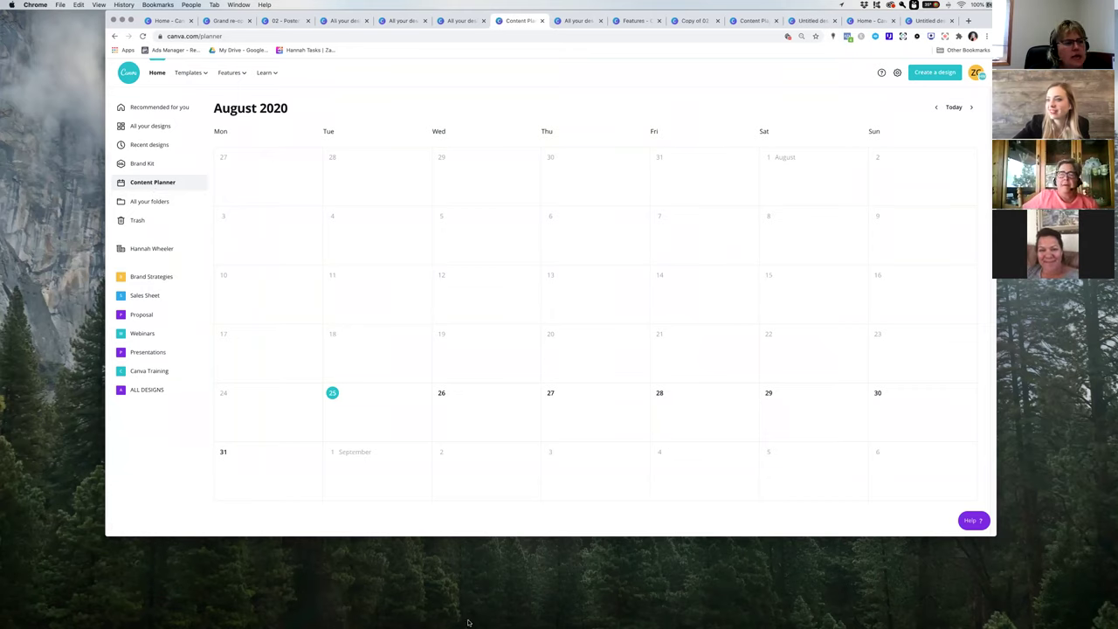
drag(302, 15, 301, 116)
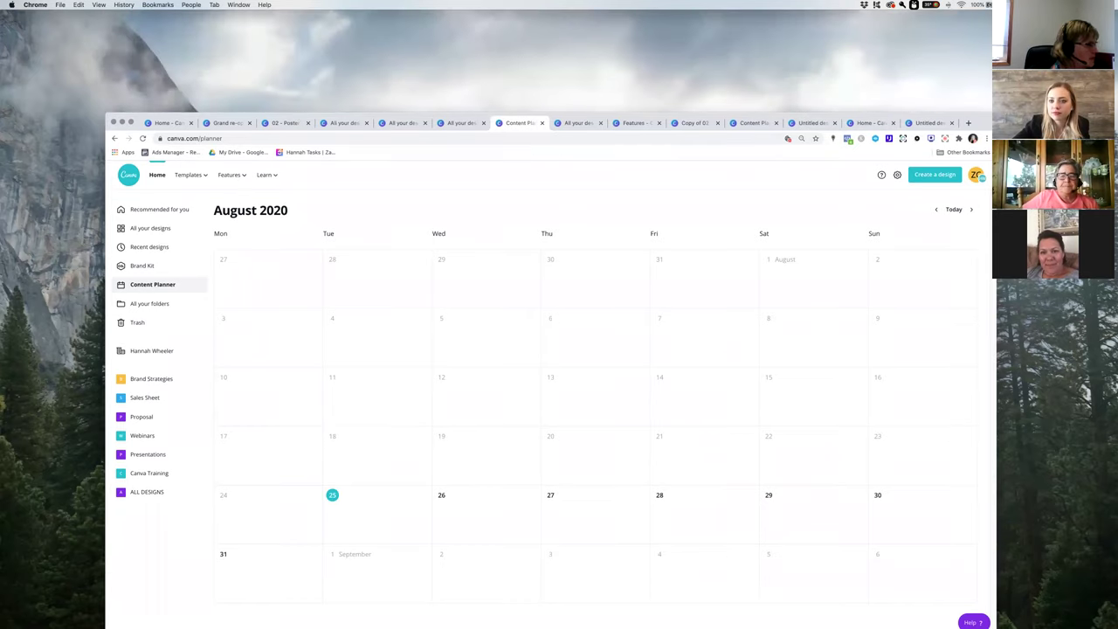